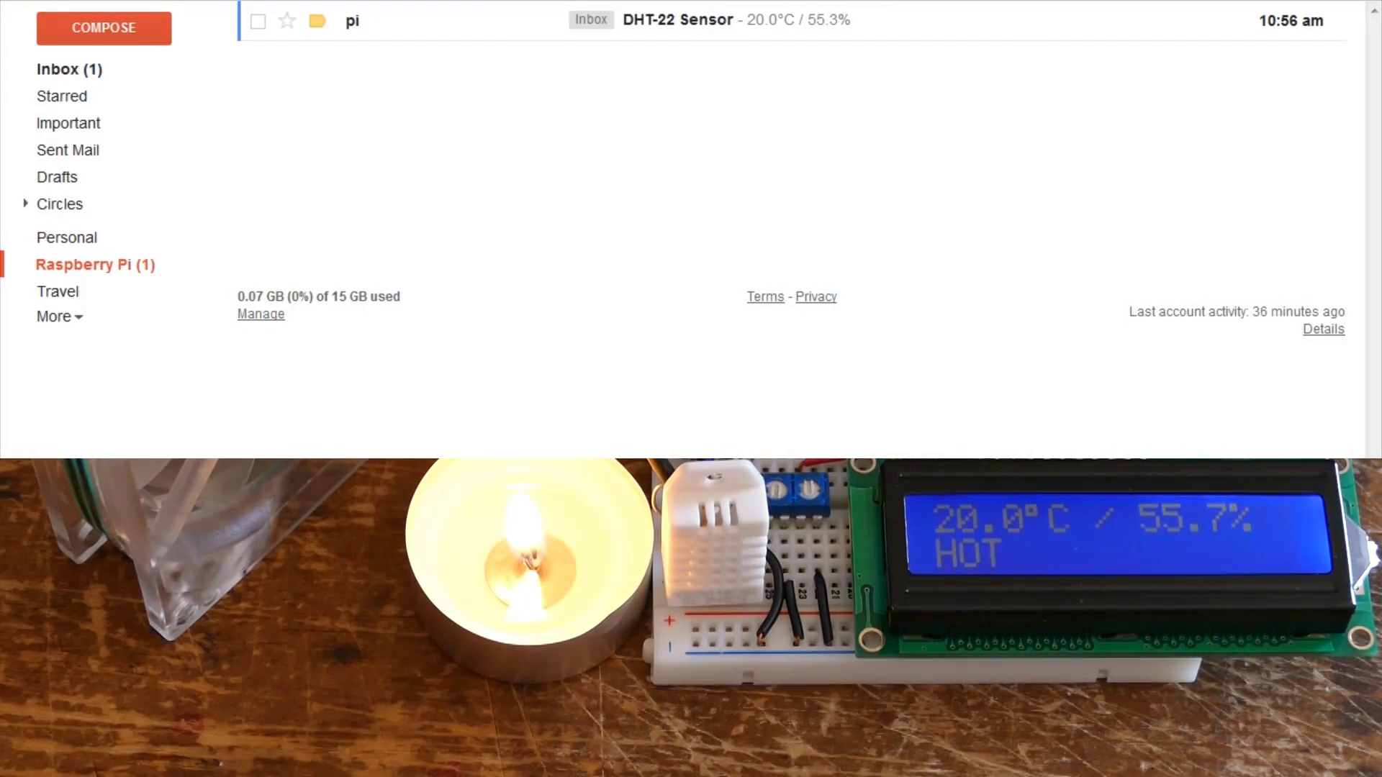
- Open the DHT-22 Sensor email and draft a reply reading 'fan on'
click(659, 23)
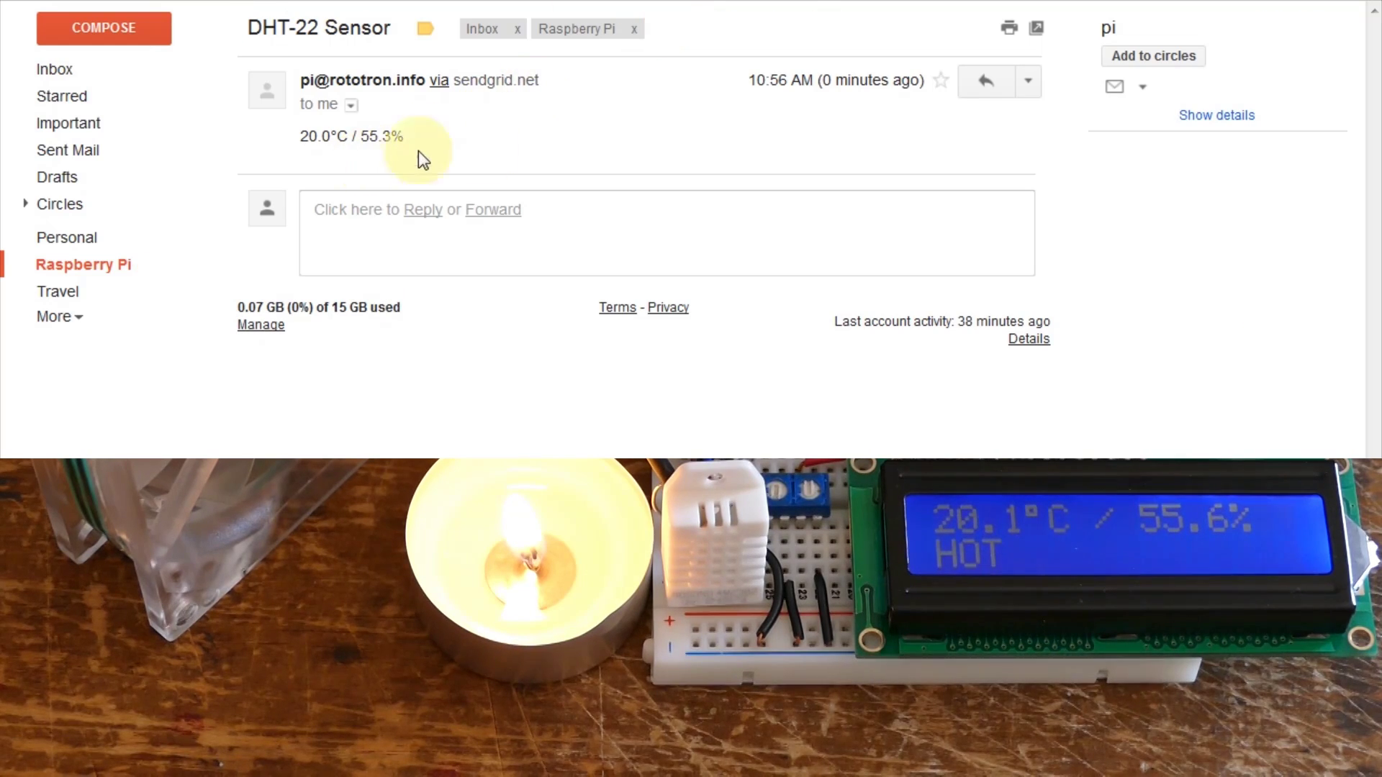
click(985, 82)
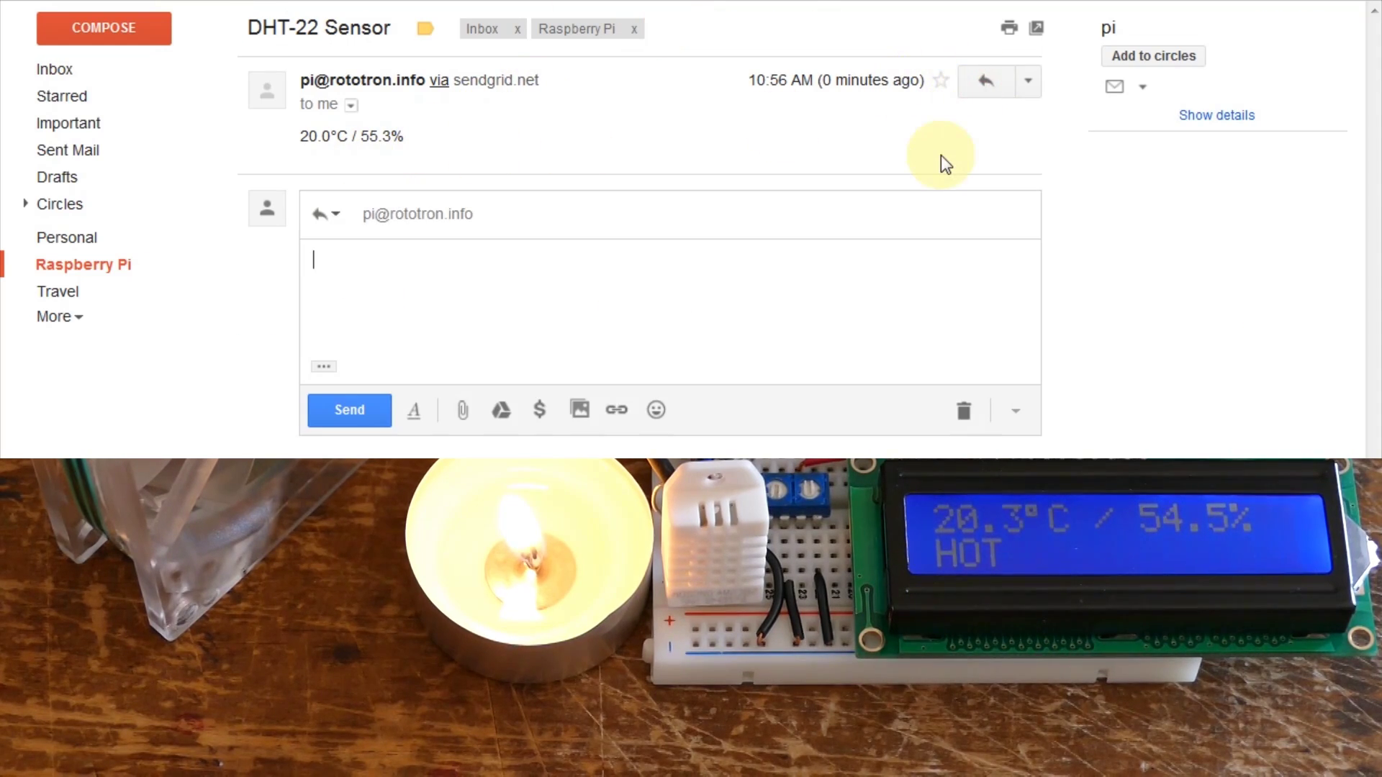
text(fan on)
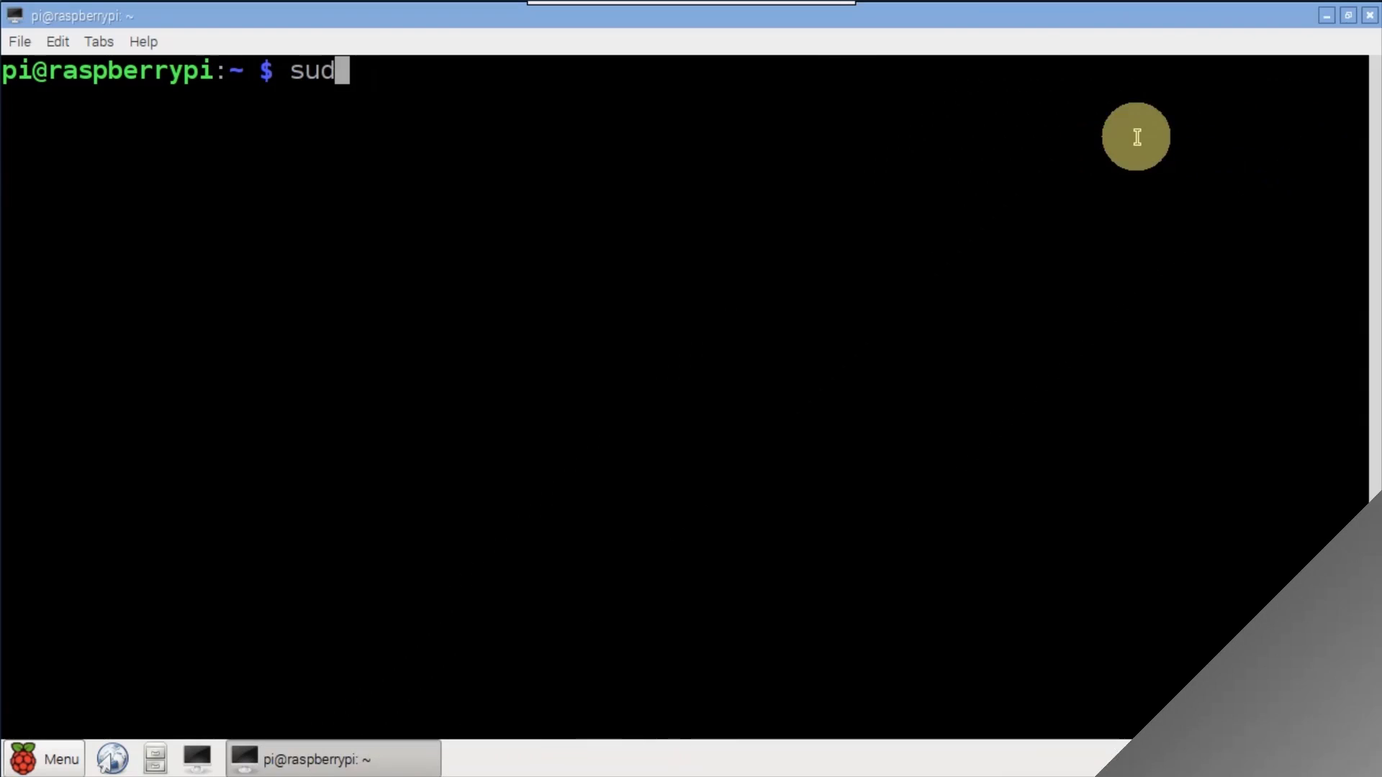
- Update the package lists and upgrade all installed packages with apt-get
text(et update)
key(Return)
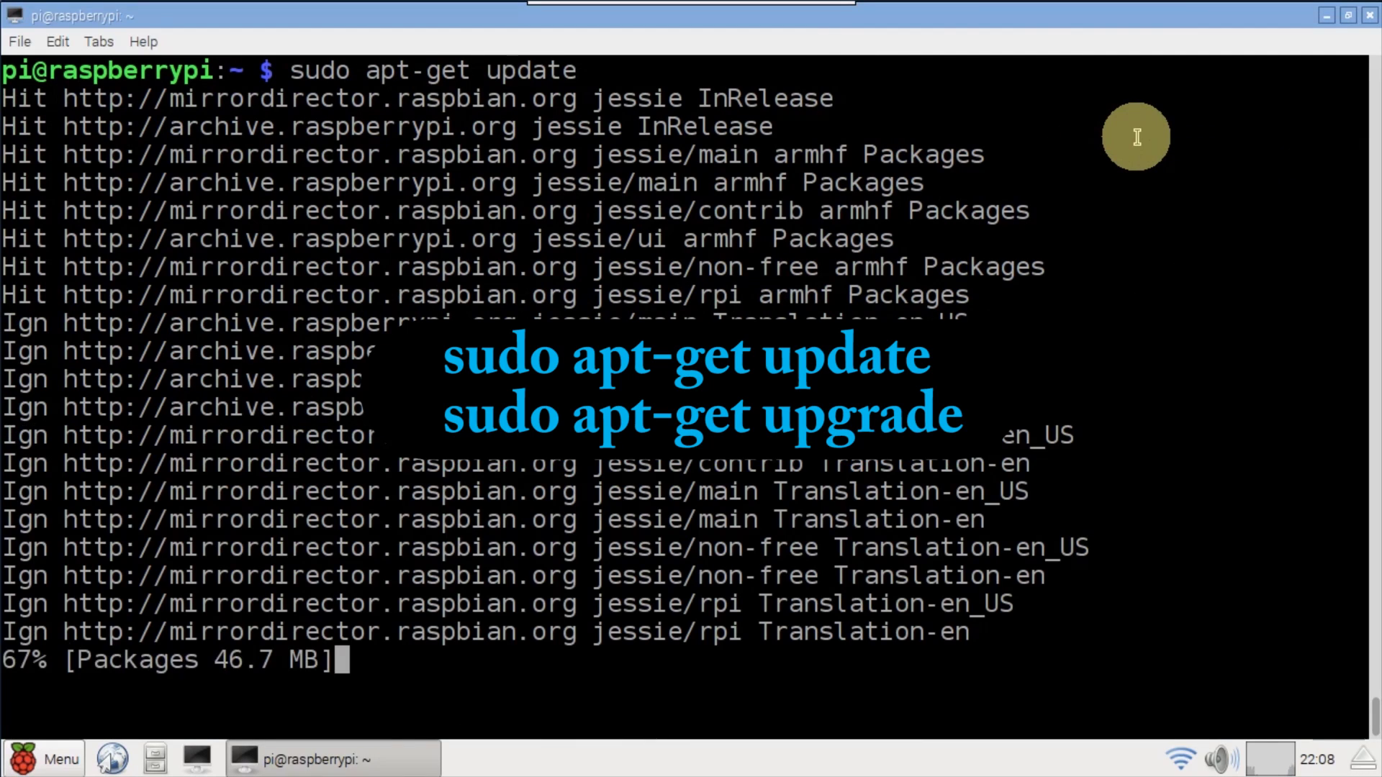
text(clear)
key(Return)
text(sud)
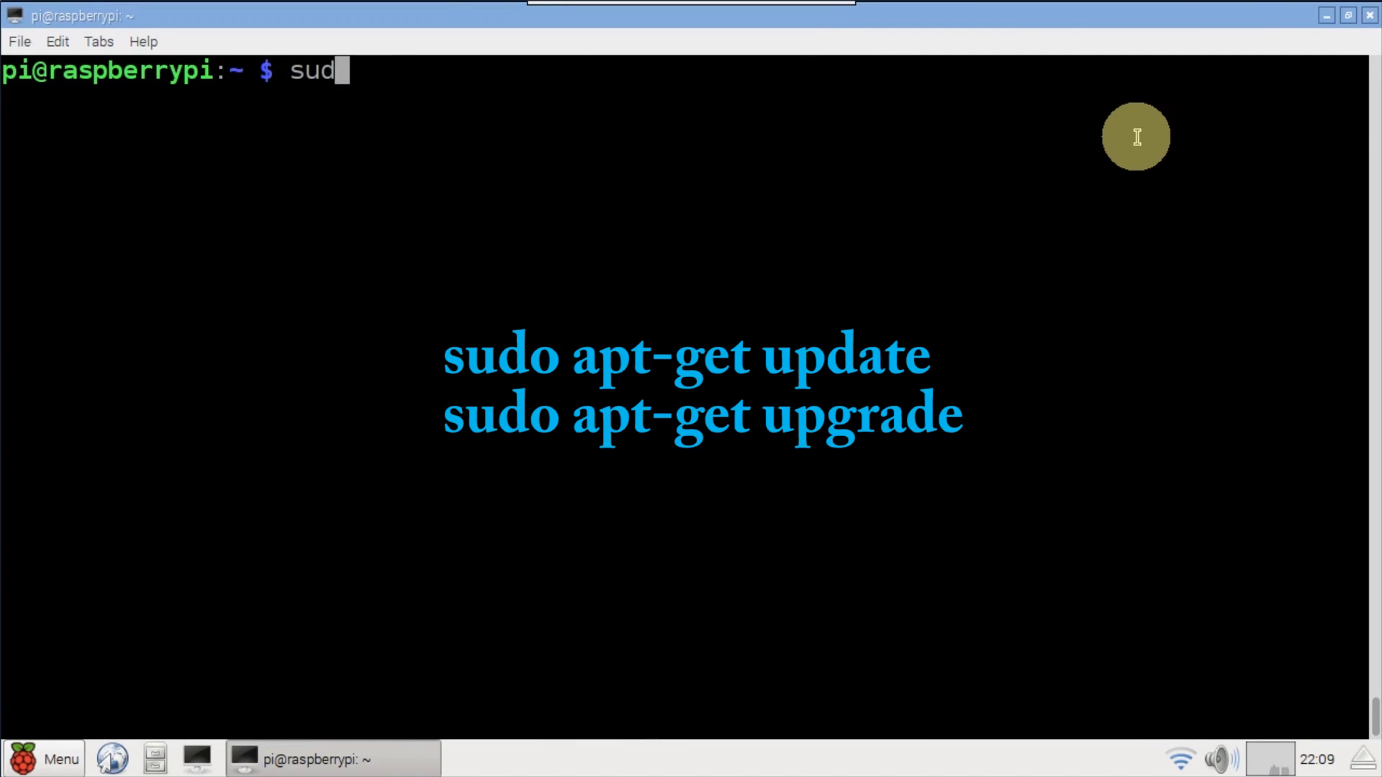
text(o apt-get upgrade)
key(Return)
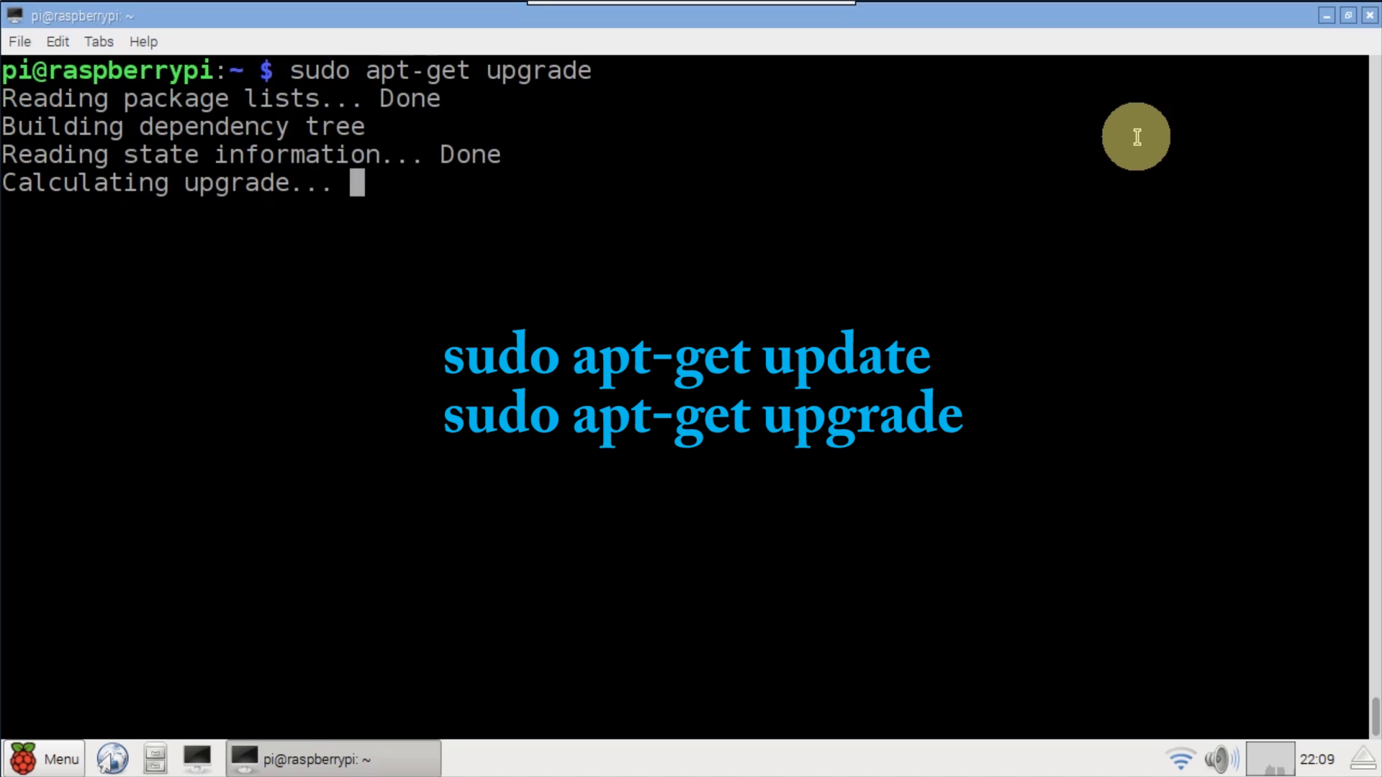
text(clear)
key(Return)
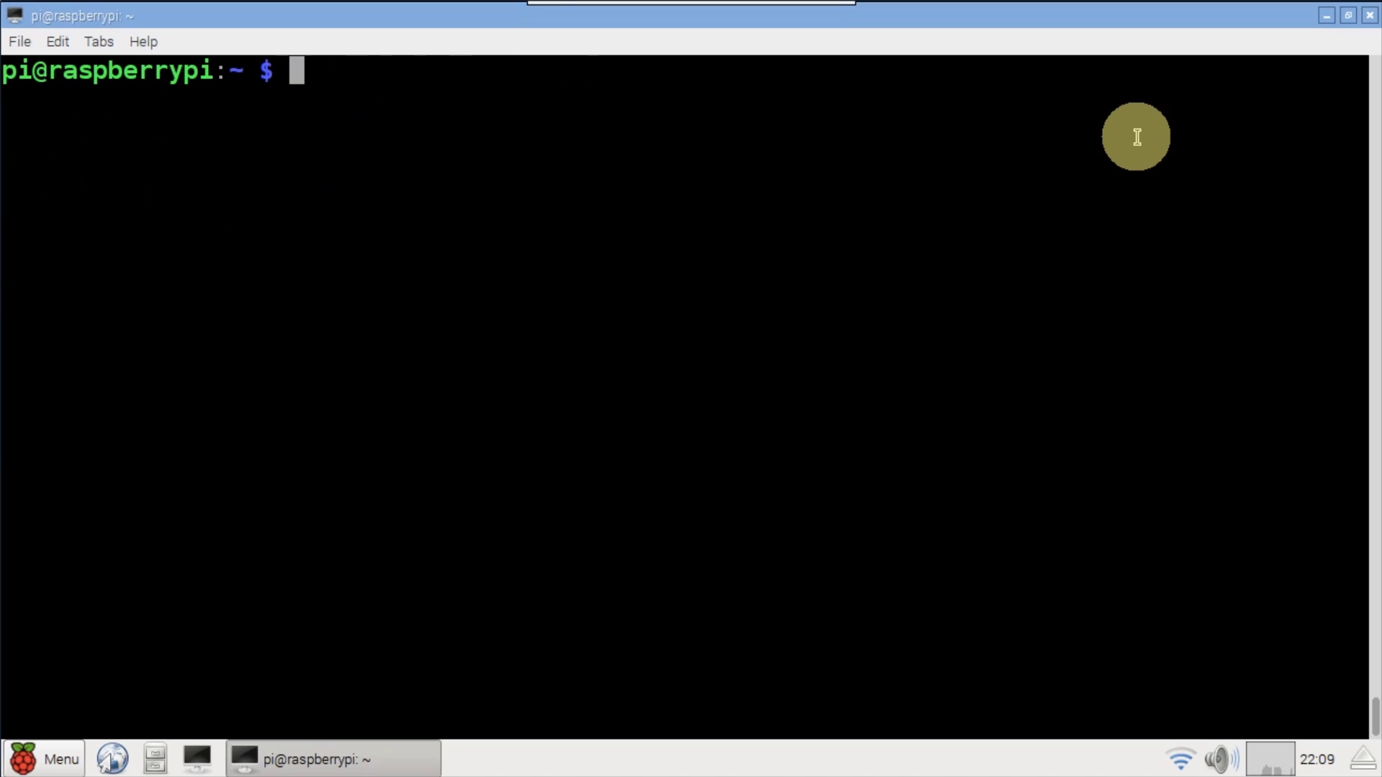
- Check the Node.js version, add the NodeSource setup_5.x repository, and install Node.js 5.10.1
text(node --version)
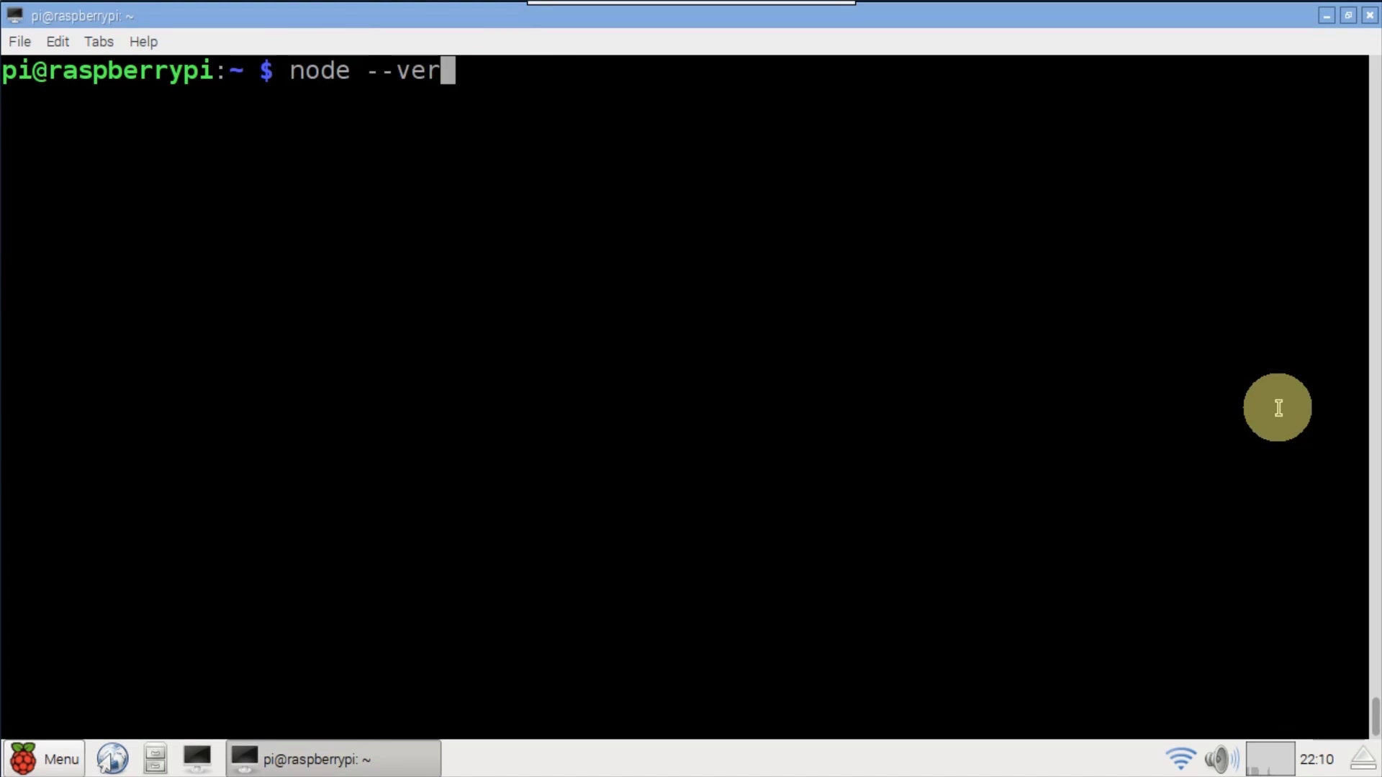
key(Return)
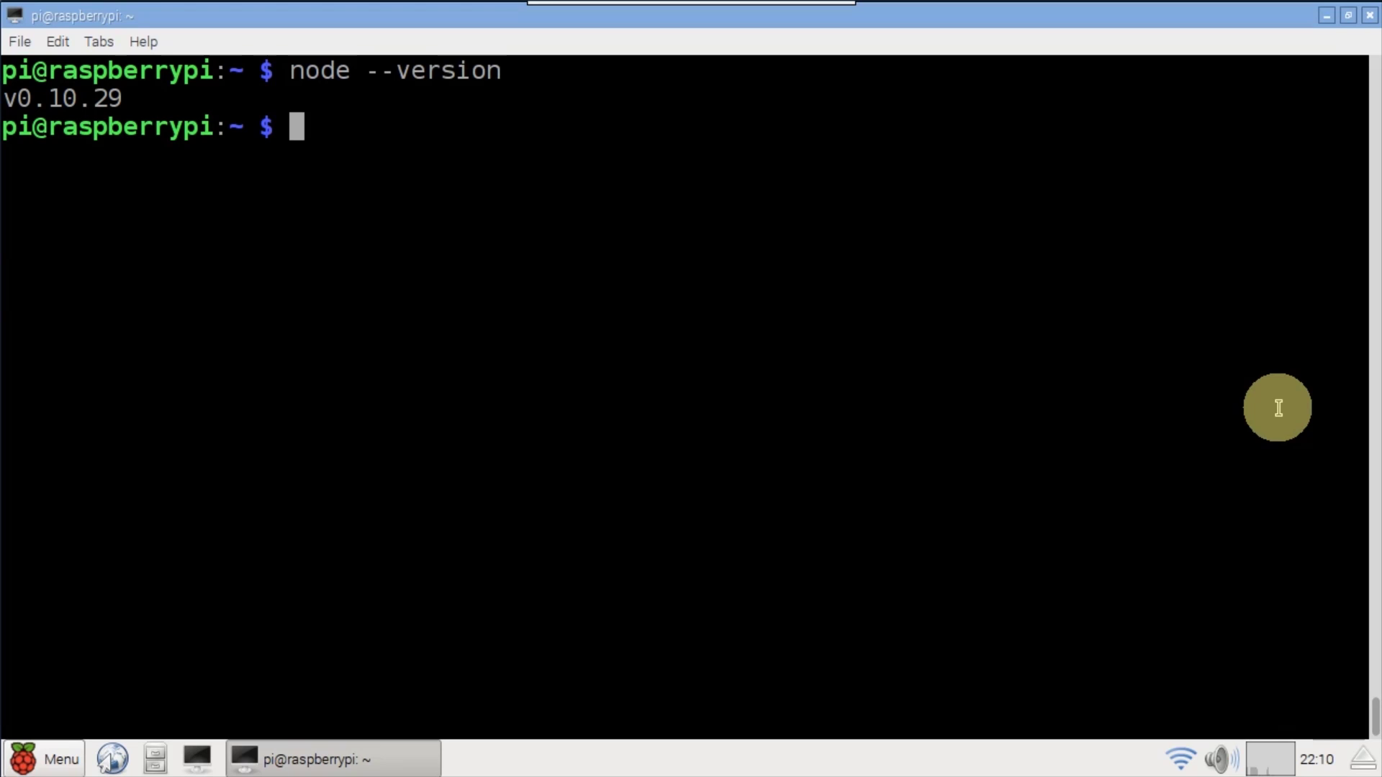
text(curl -sL https://deb.nodesource.com/setup_5.x | sudo -E bash)
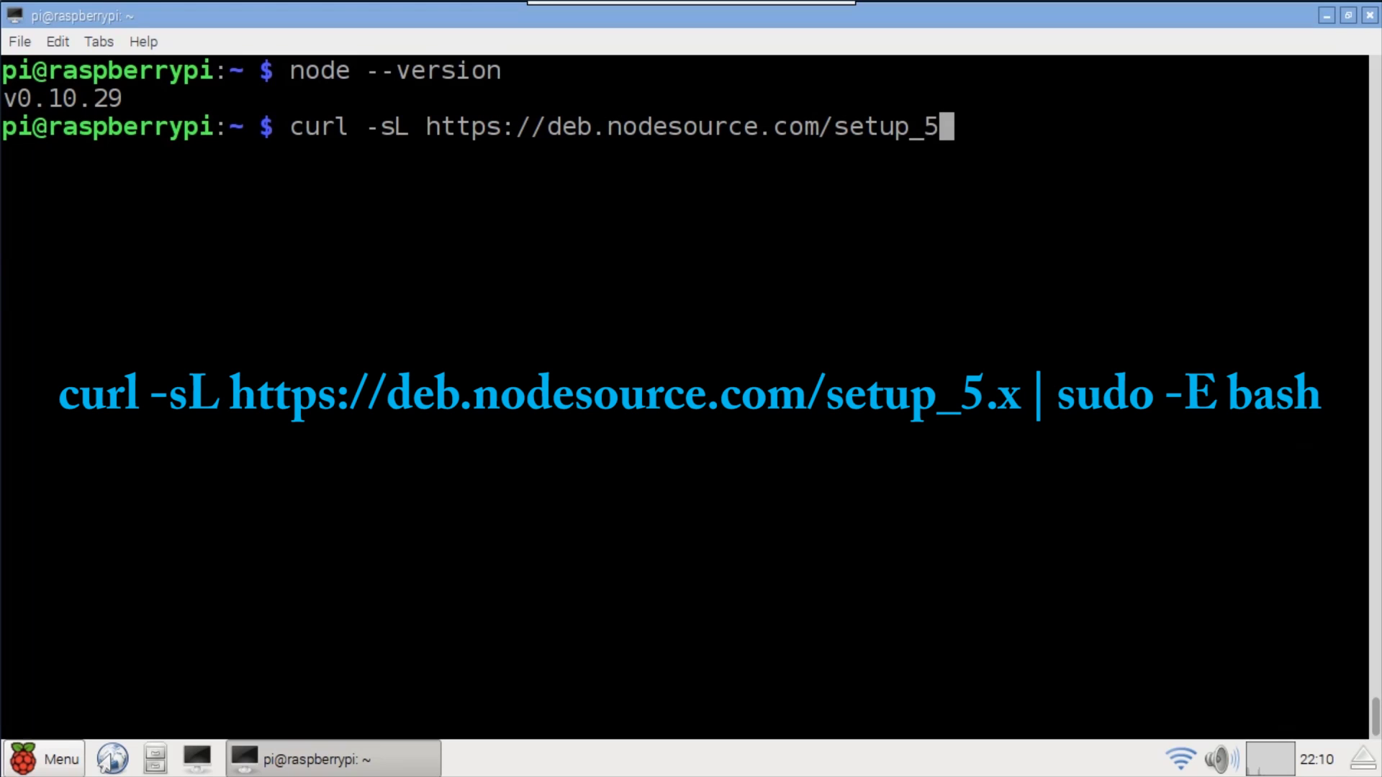
key(Return)
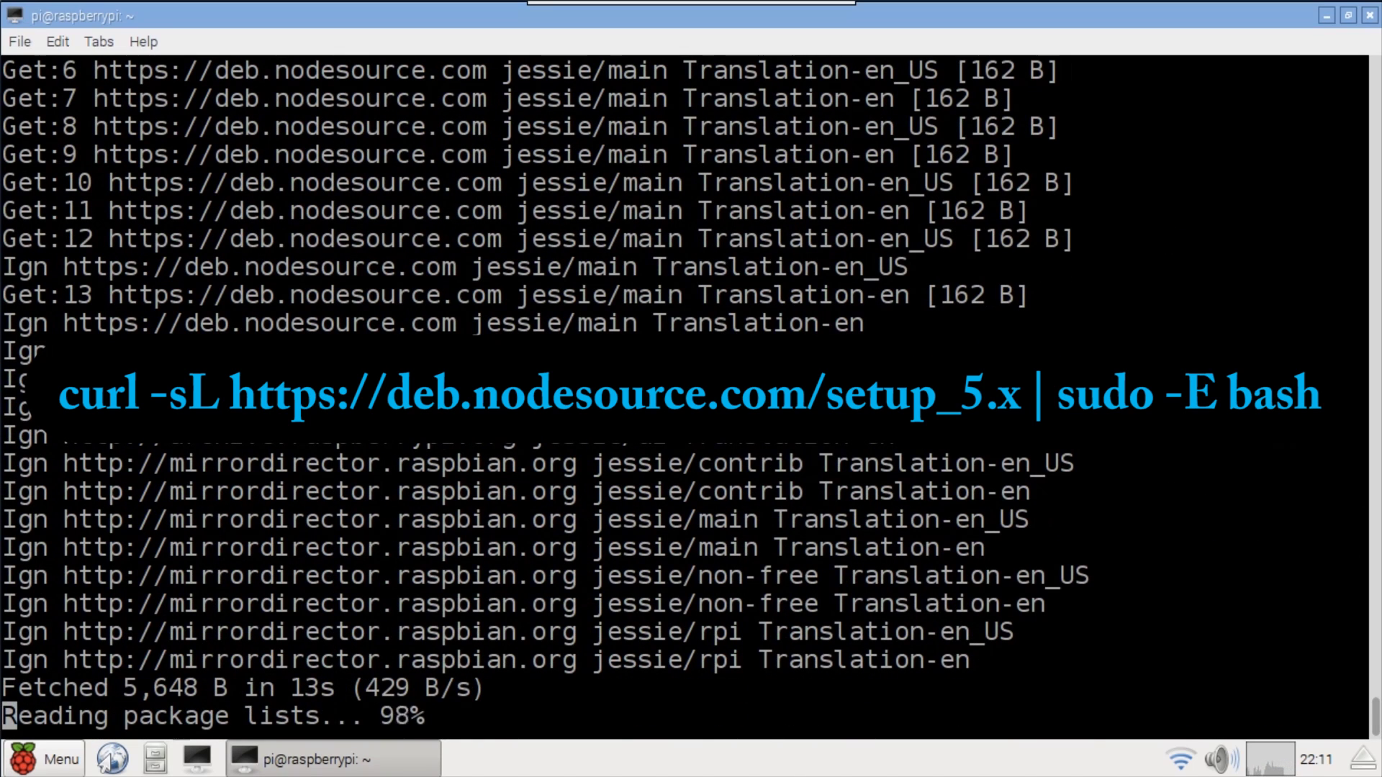
text(sudo apt-get install -y nodejs)
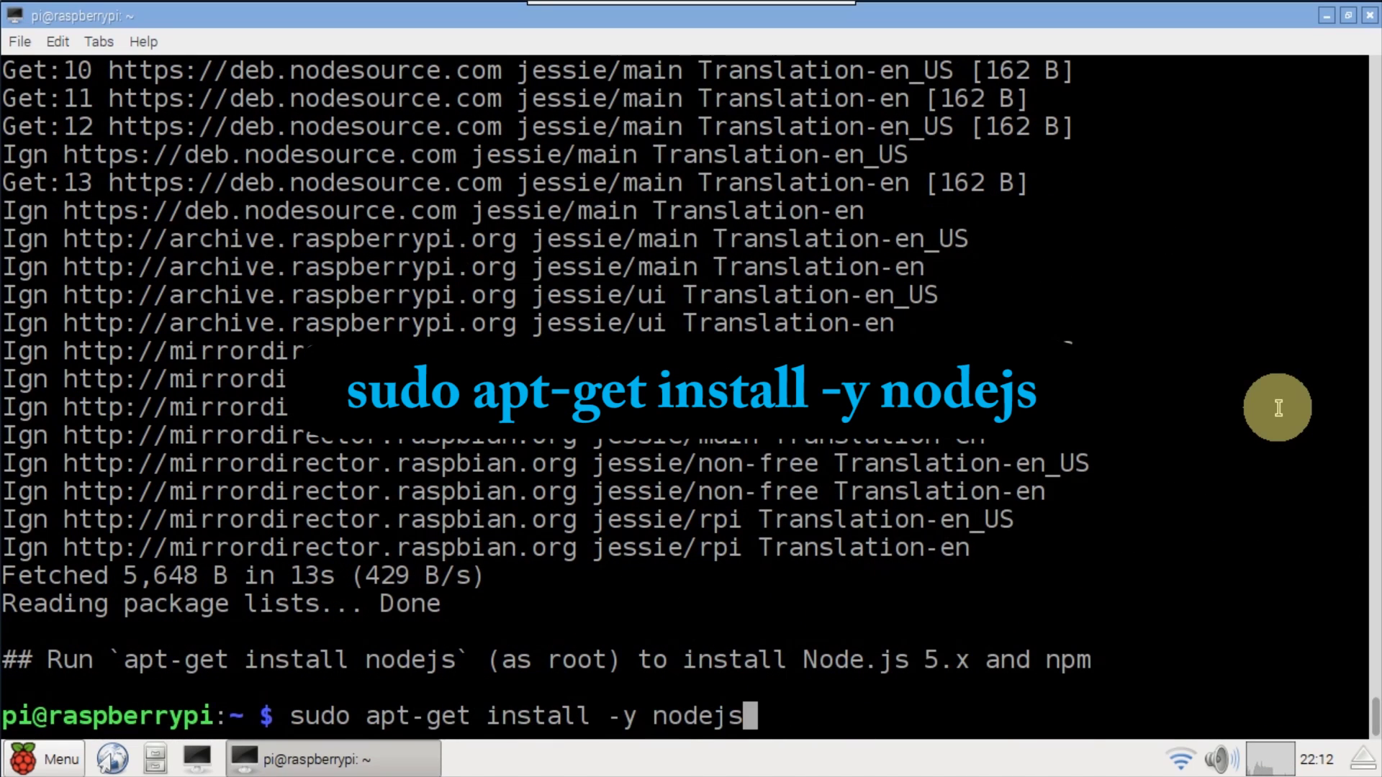
key(Return)
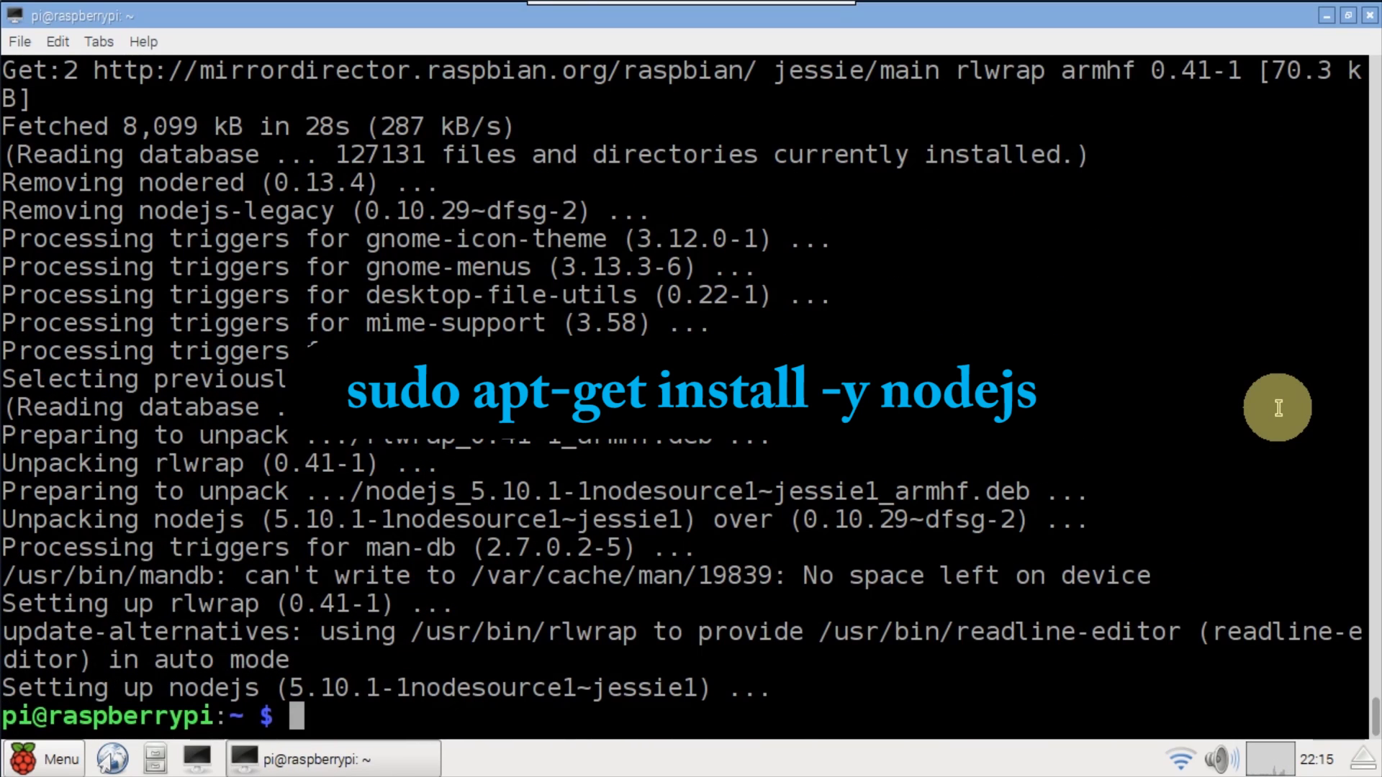
text(clear)
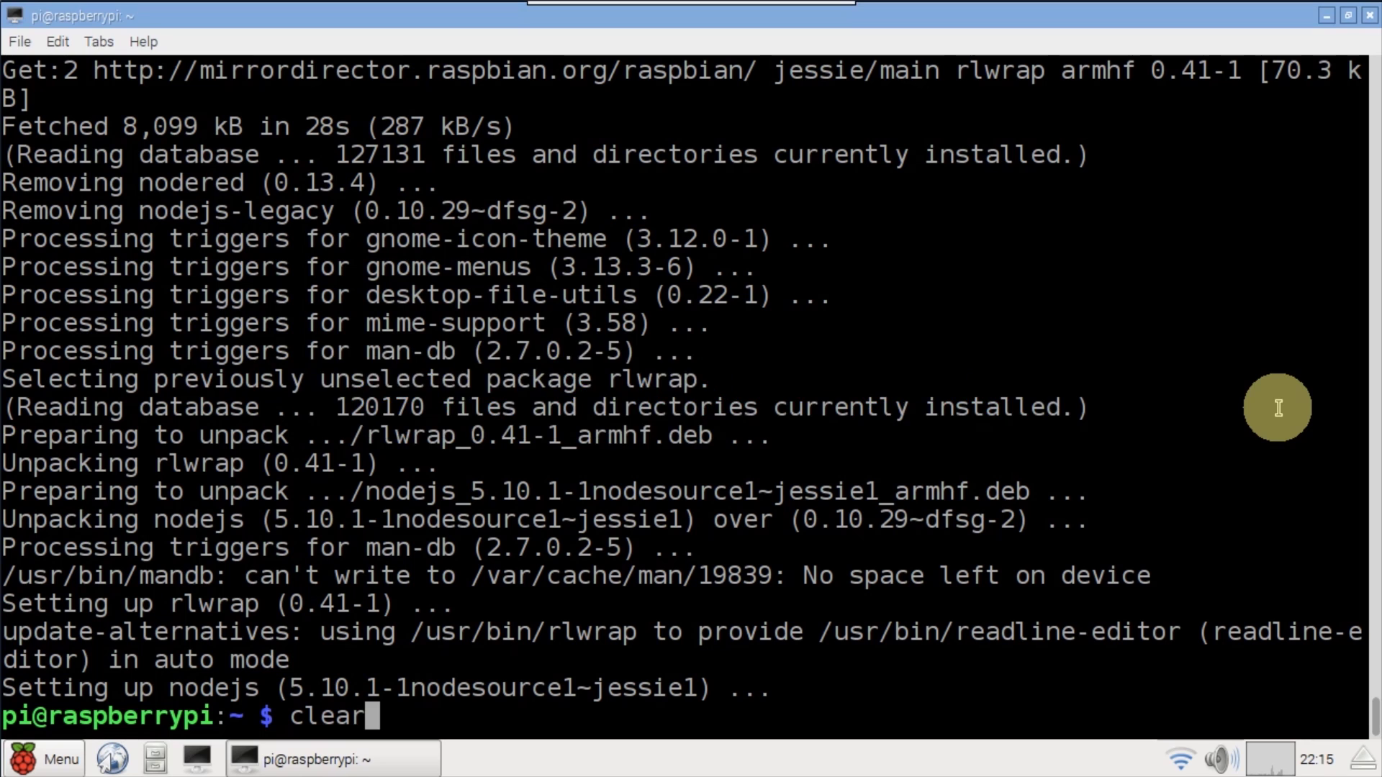
key(Return)
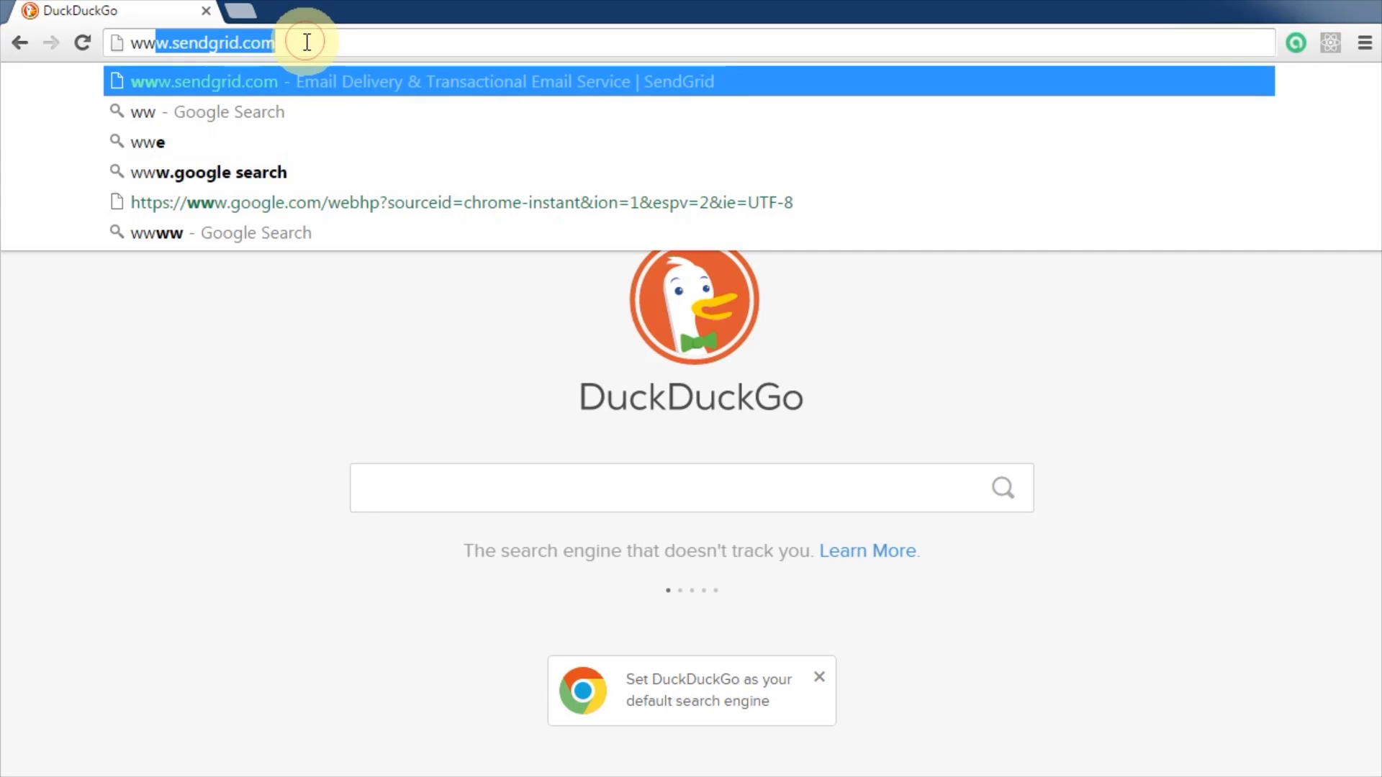
key(Return)
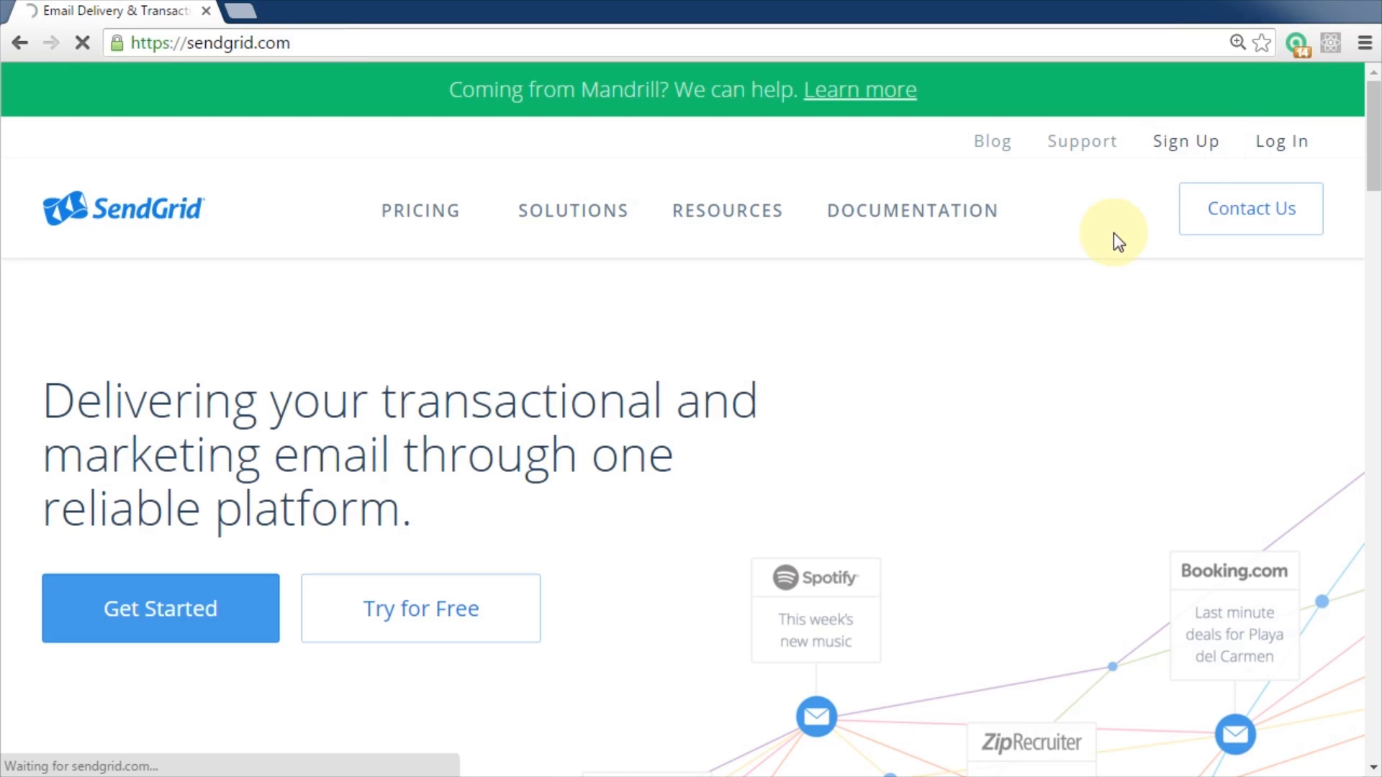
scroll(1376, 309, down, 5)
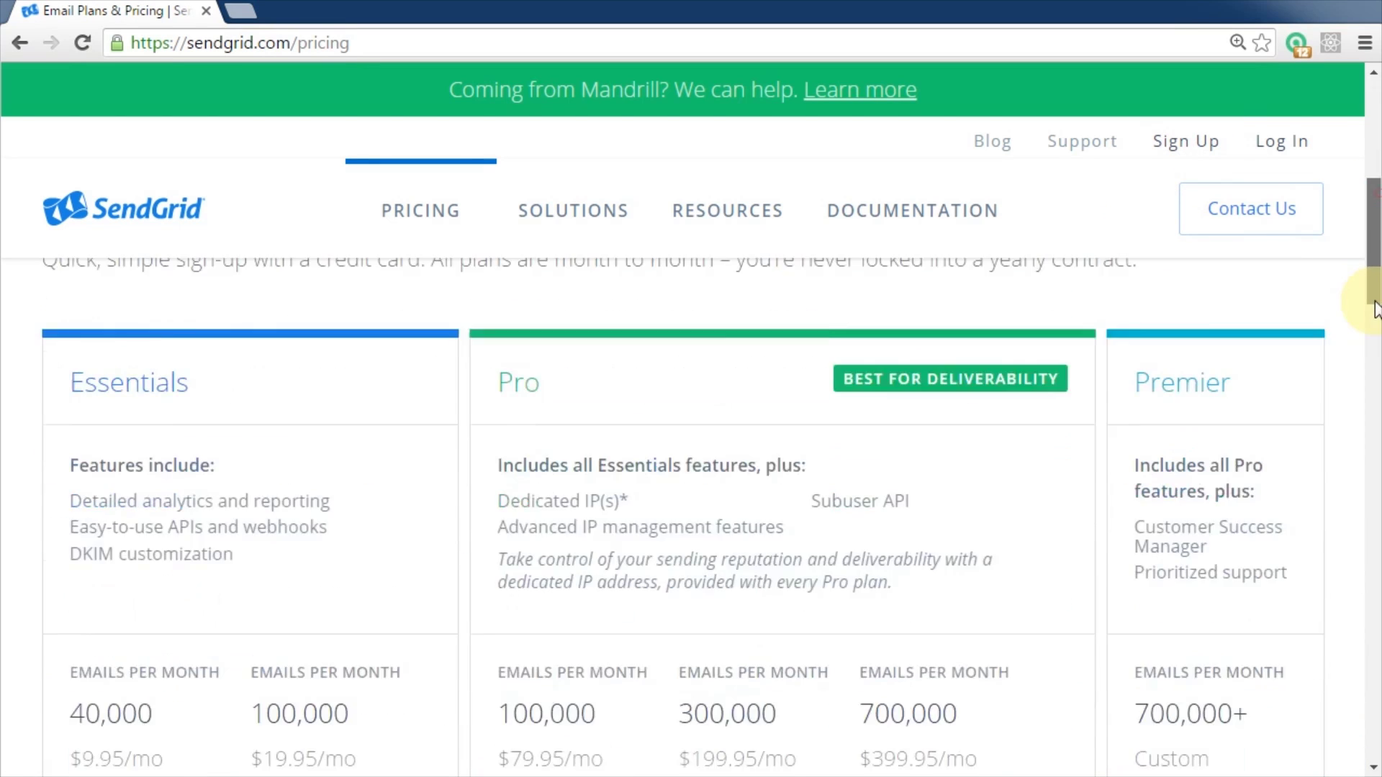
scroll(1376, 310, down, 2)
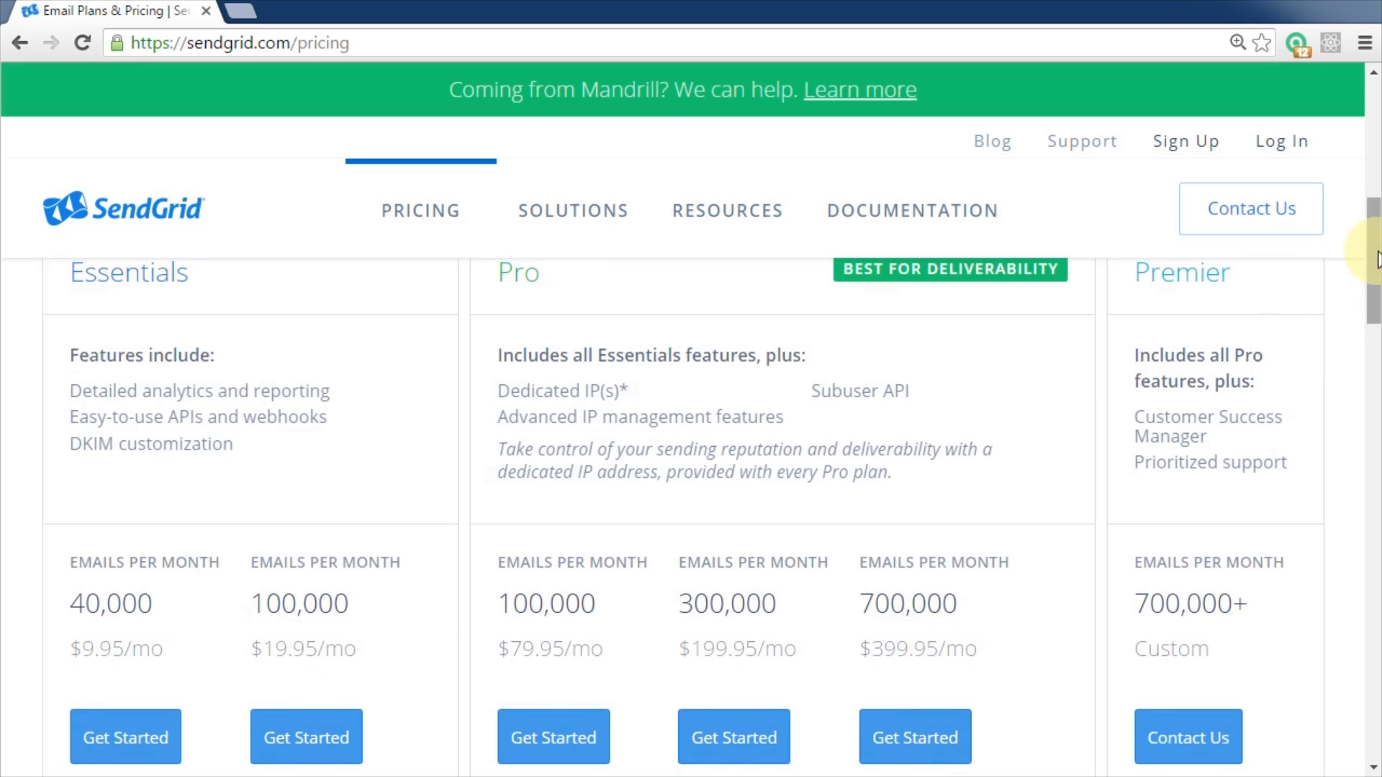
drag(1369, 259, 1351, 592)
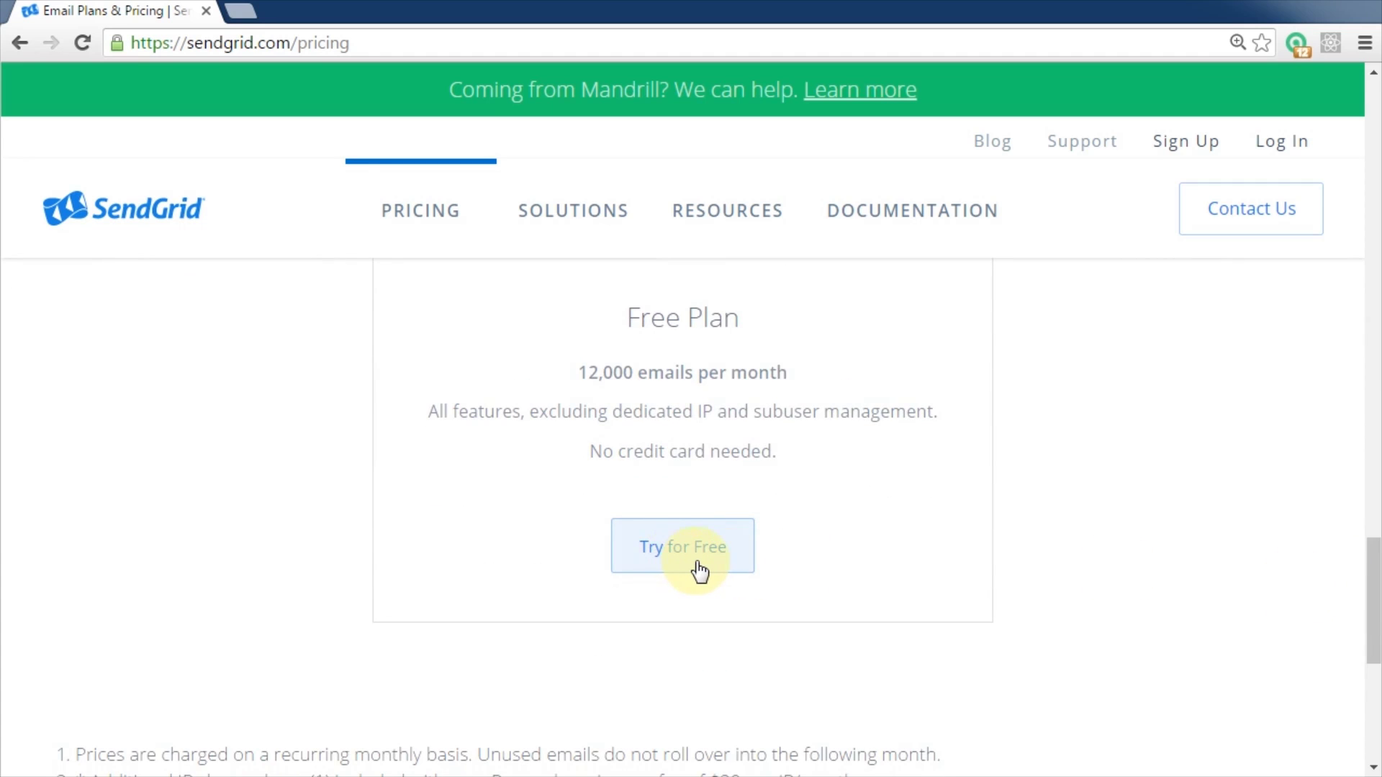
click(1285, 148)
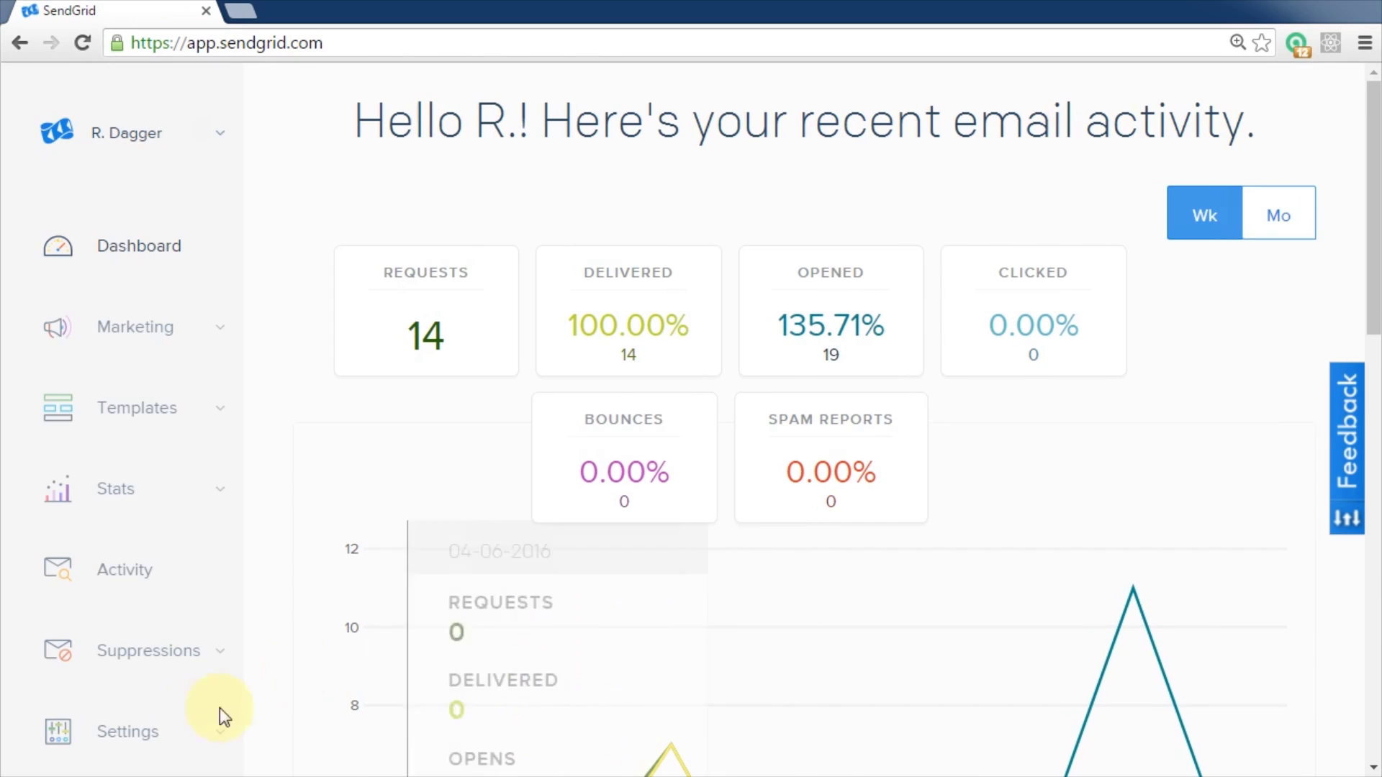
- Start creating a General API Key from Settings > API Keys
scroll(219, 712, down, 6)
click(217, 287)
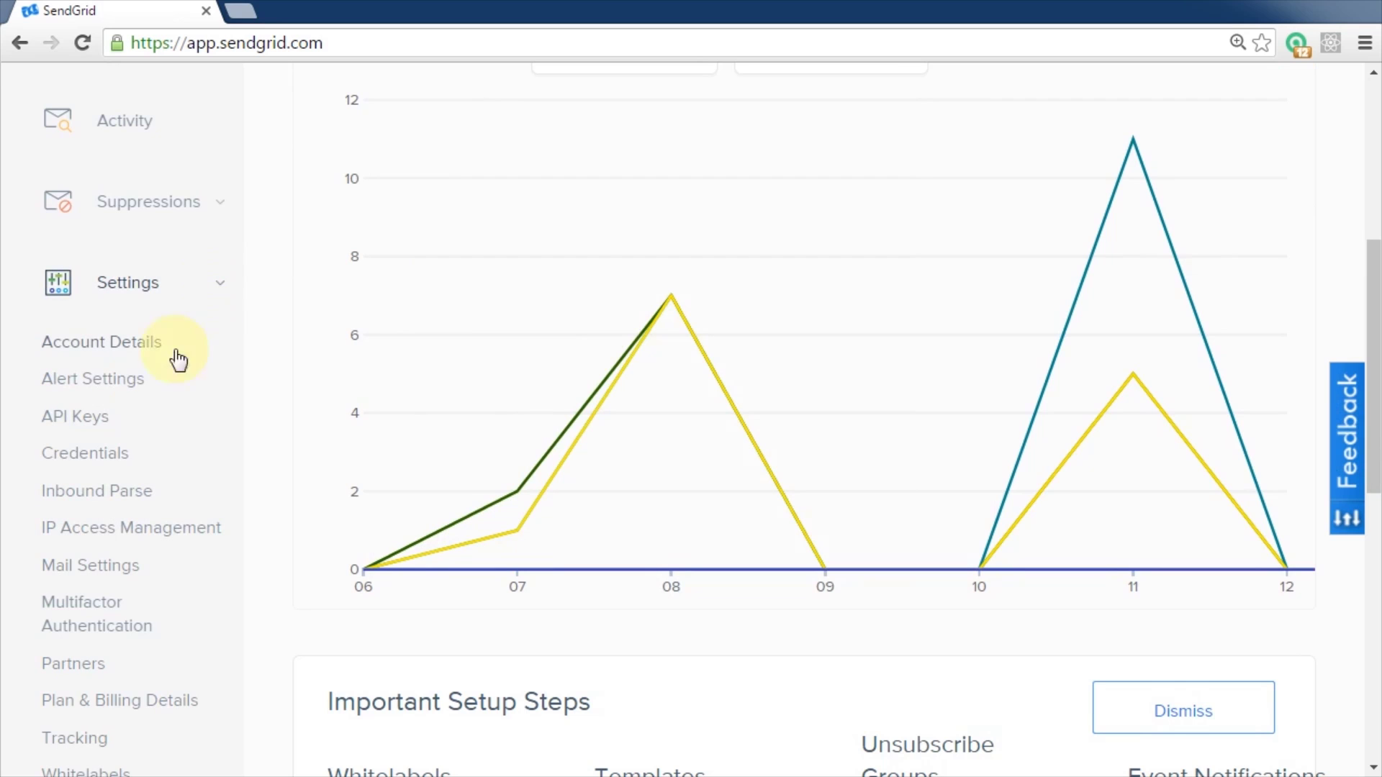
click(89, 423)
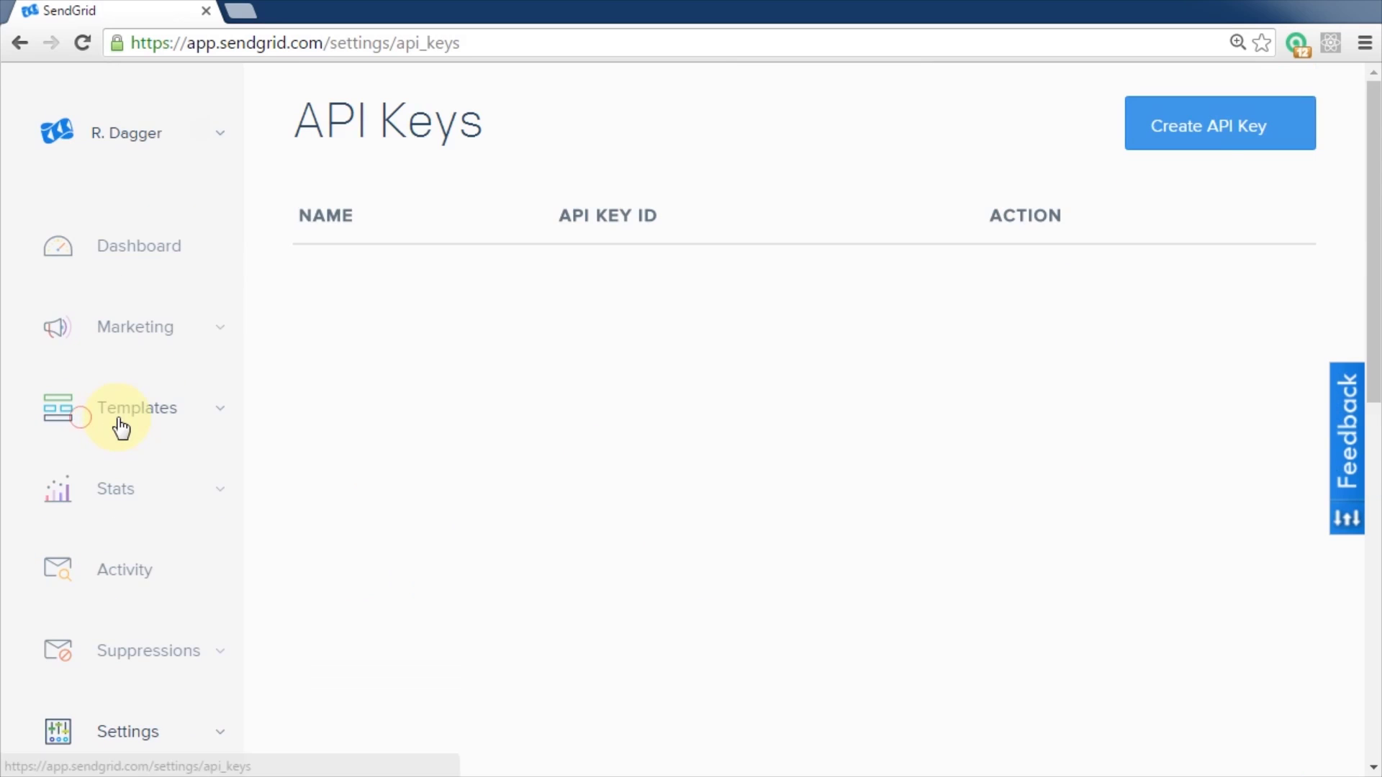
click(1225, 139)
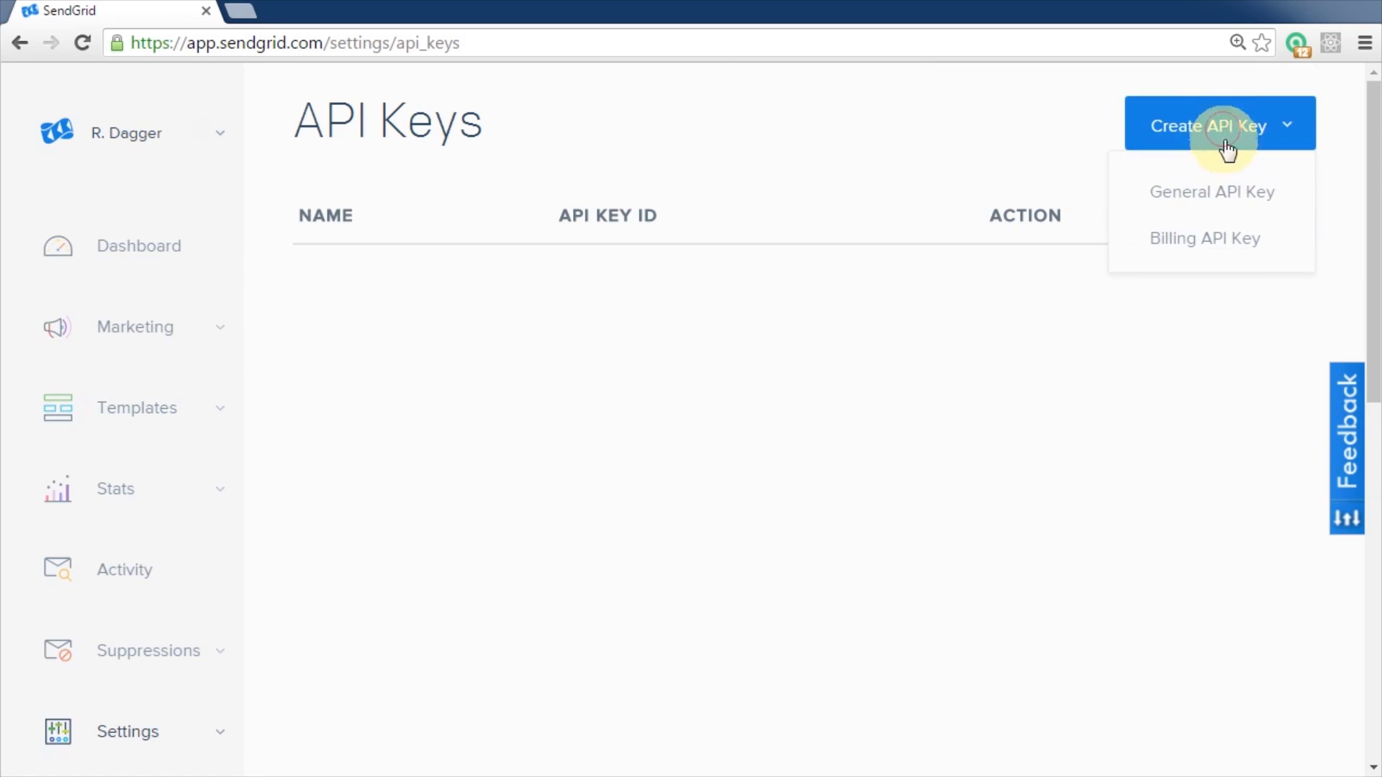
click(1218, 202)
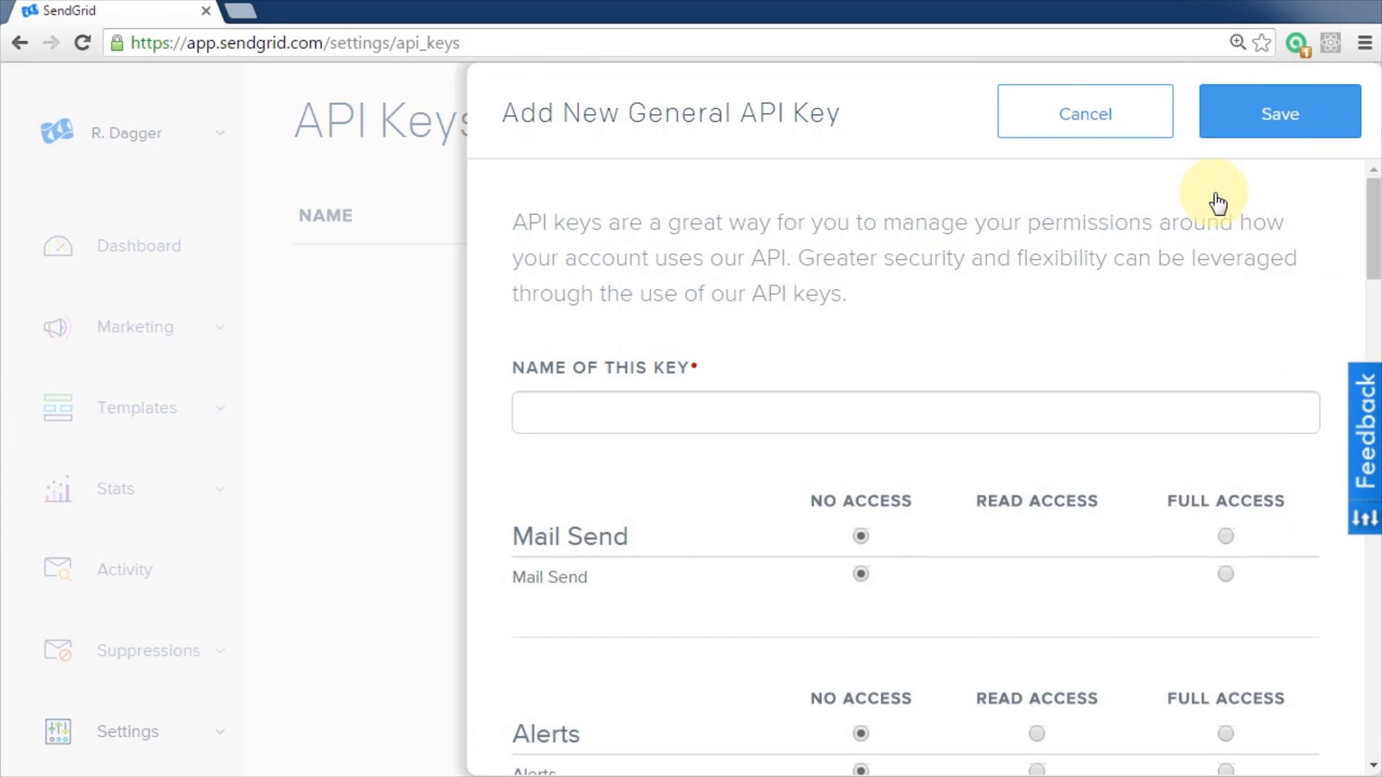
- Name the key Rototron with Full Access to Mail Send, save, and copy the key
click(576, 413)
text(Rototron)
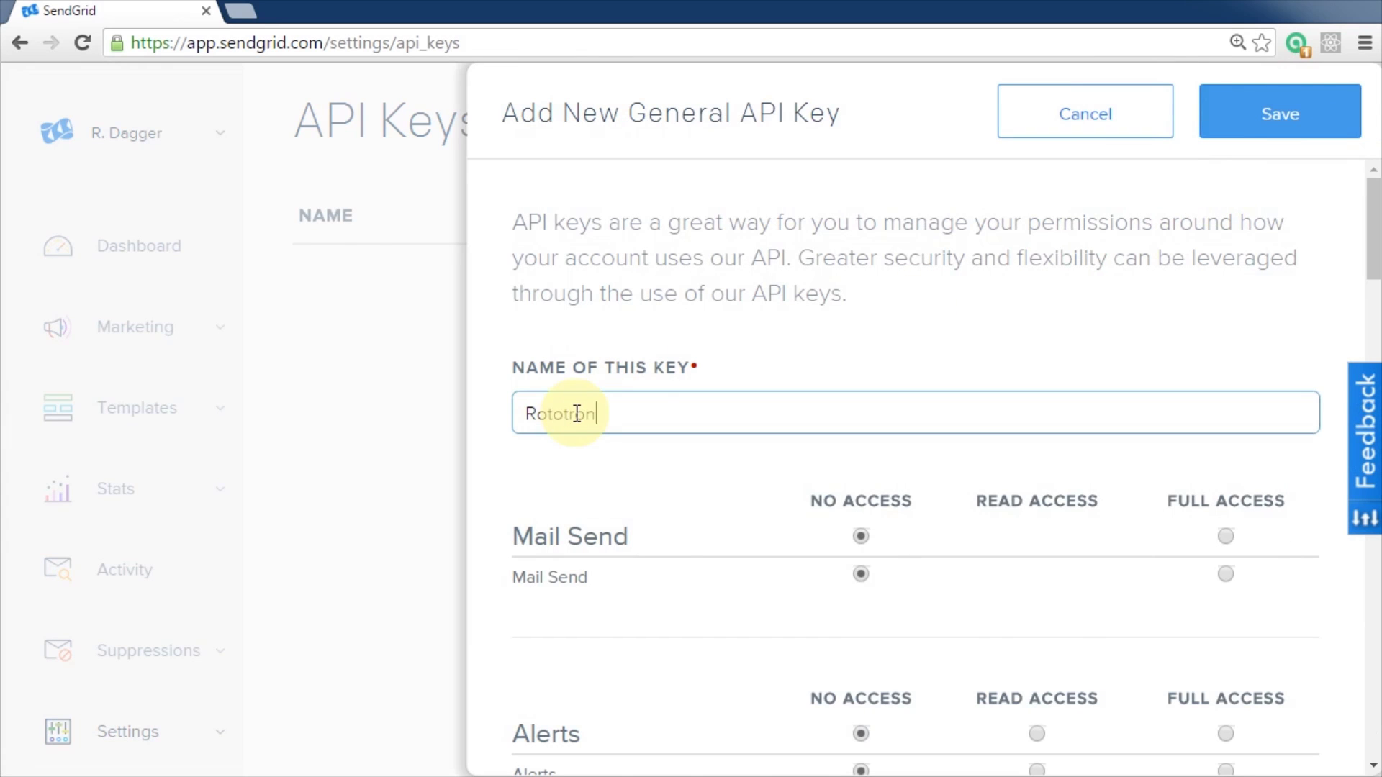
click(1225, 536)
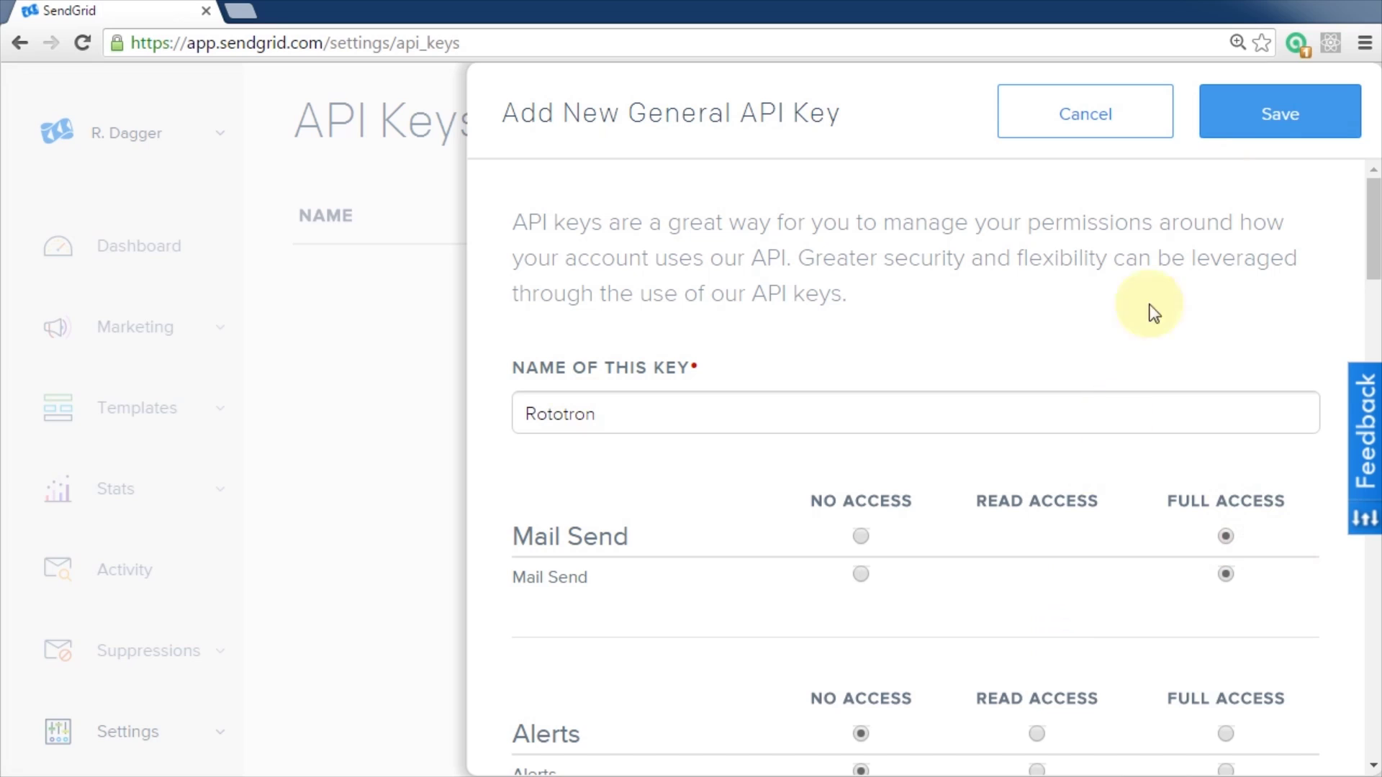
click(1274, 128)
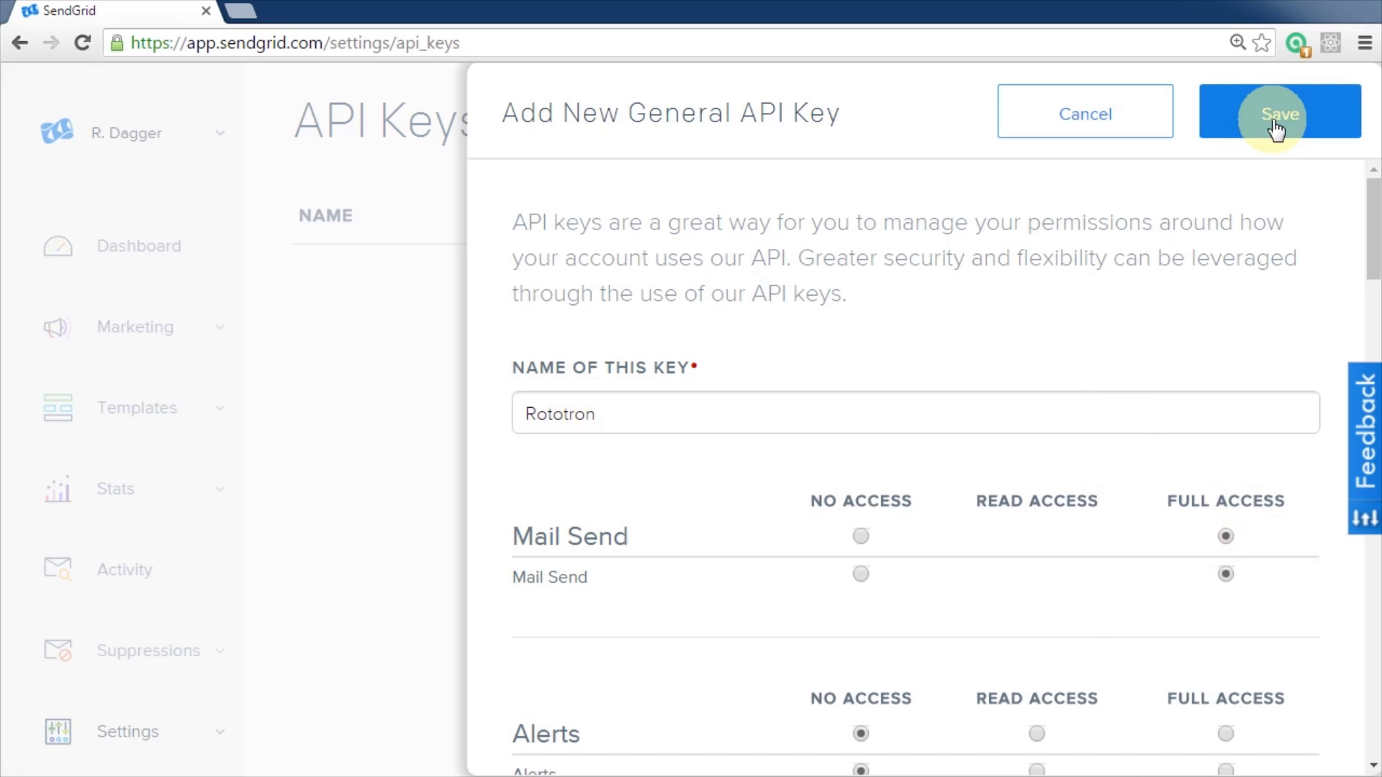
click(1275, 131)
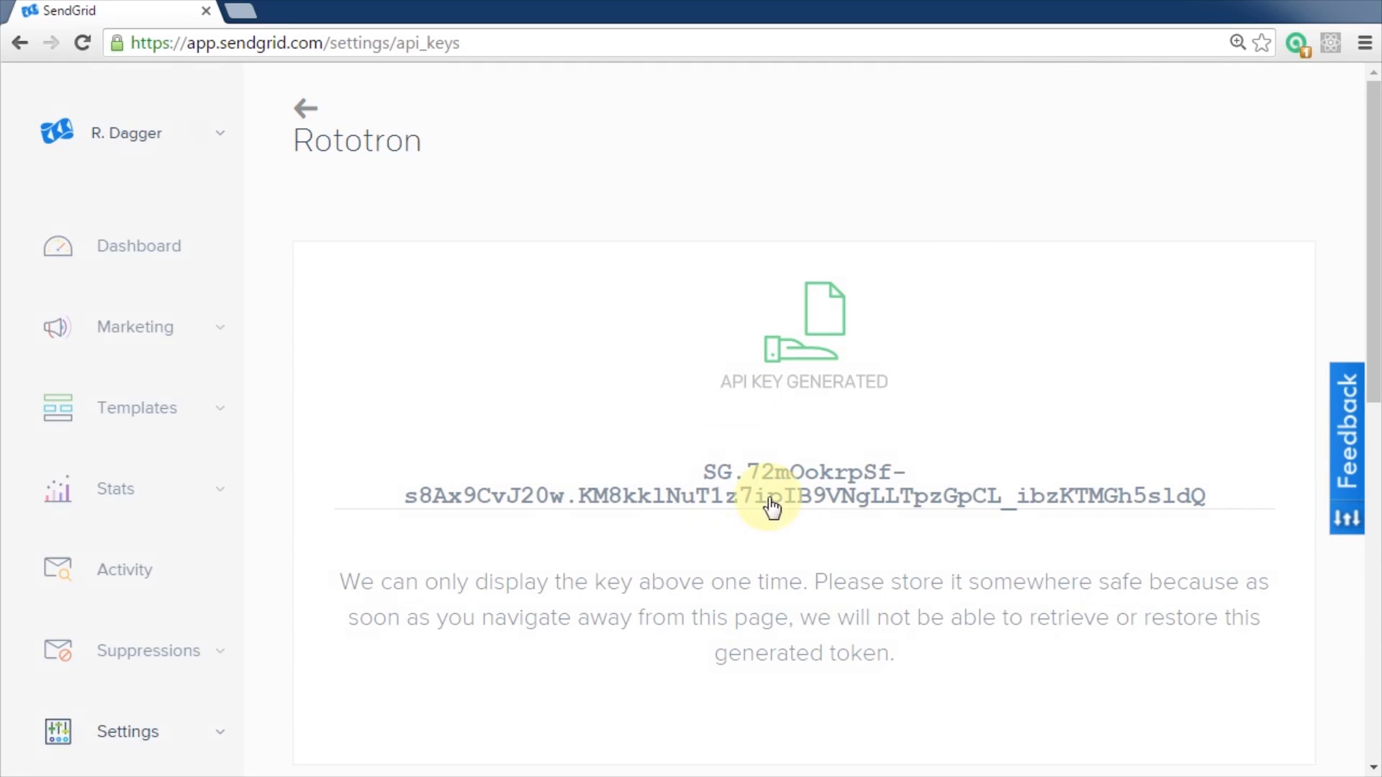
click(1172, 495)
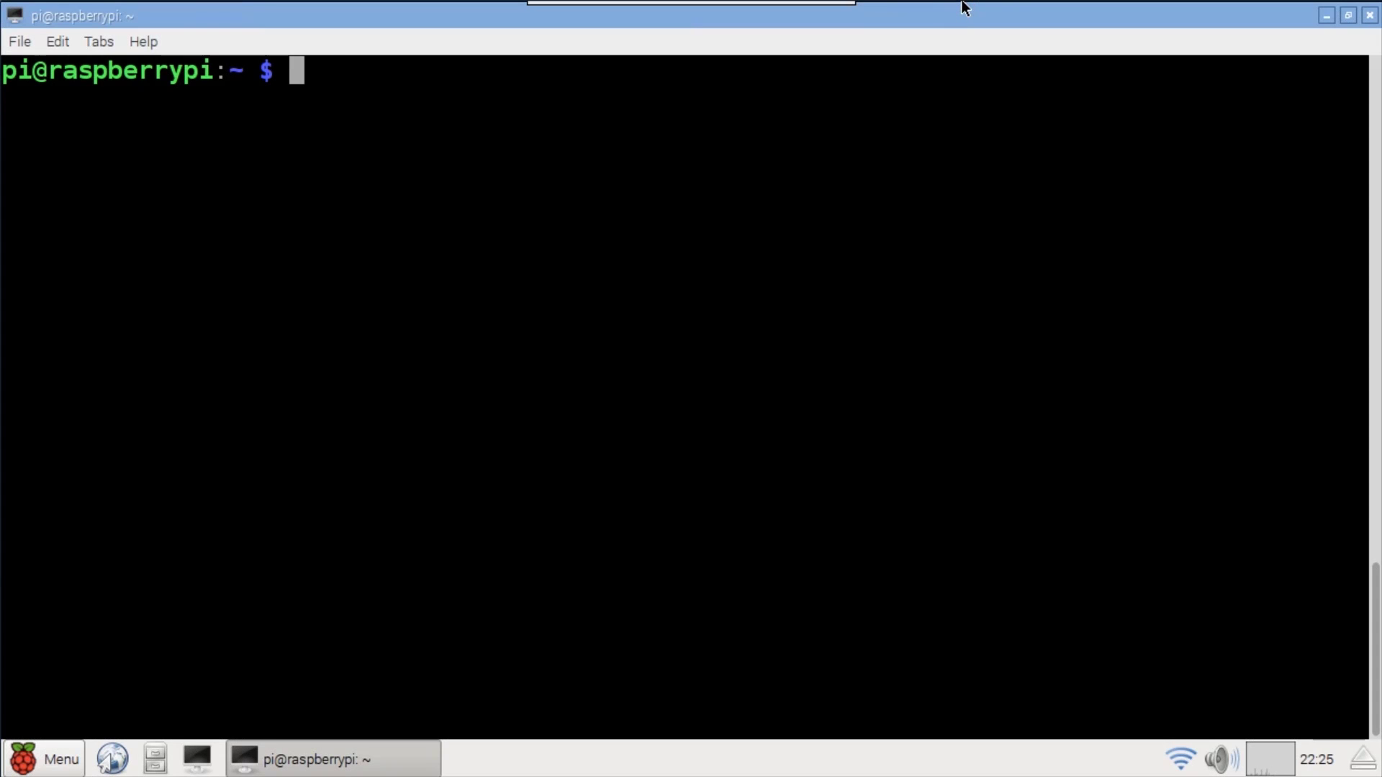
- Install the sendgrid Python package with sudo pip
text(sudo pip)
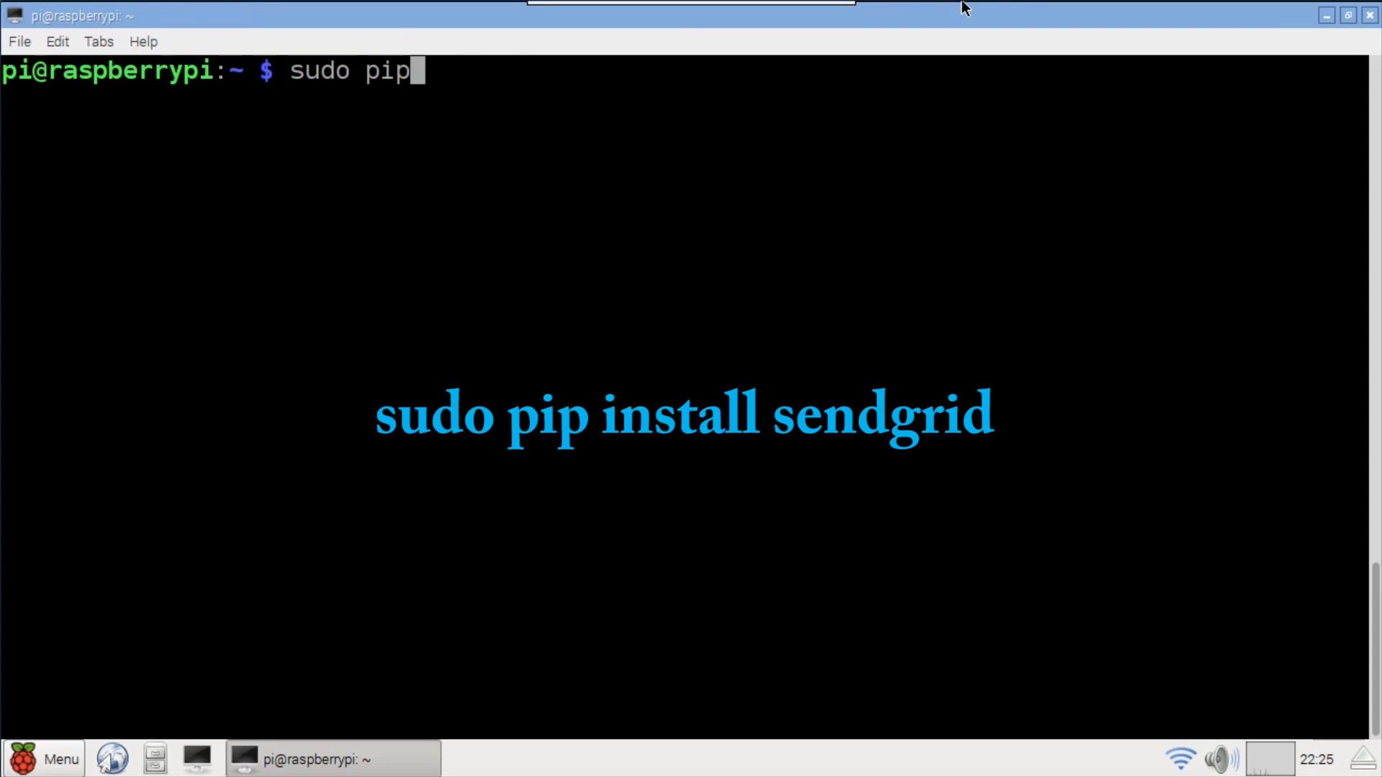
text( install sendgrid)
key(Return)
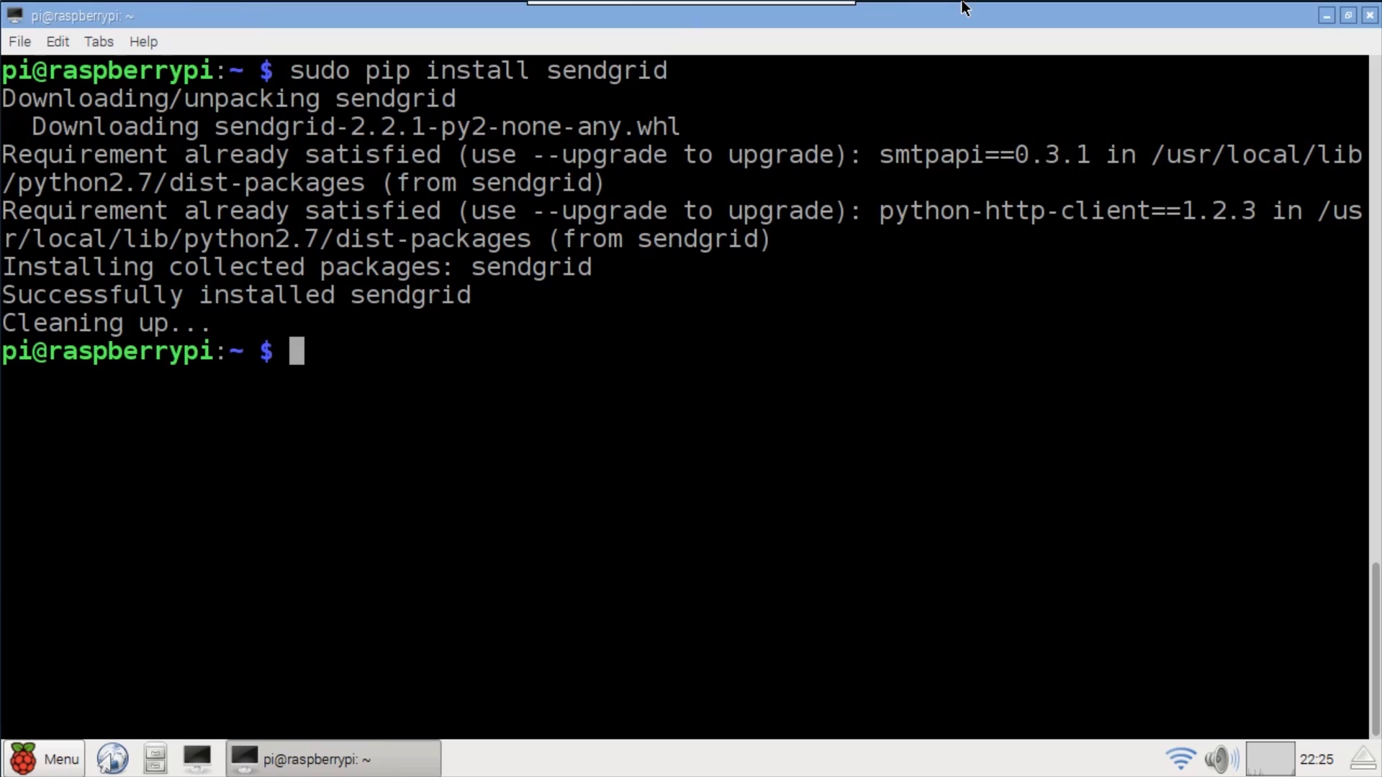
text(clear)
key(Return)
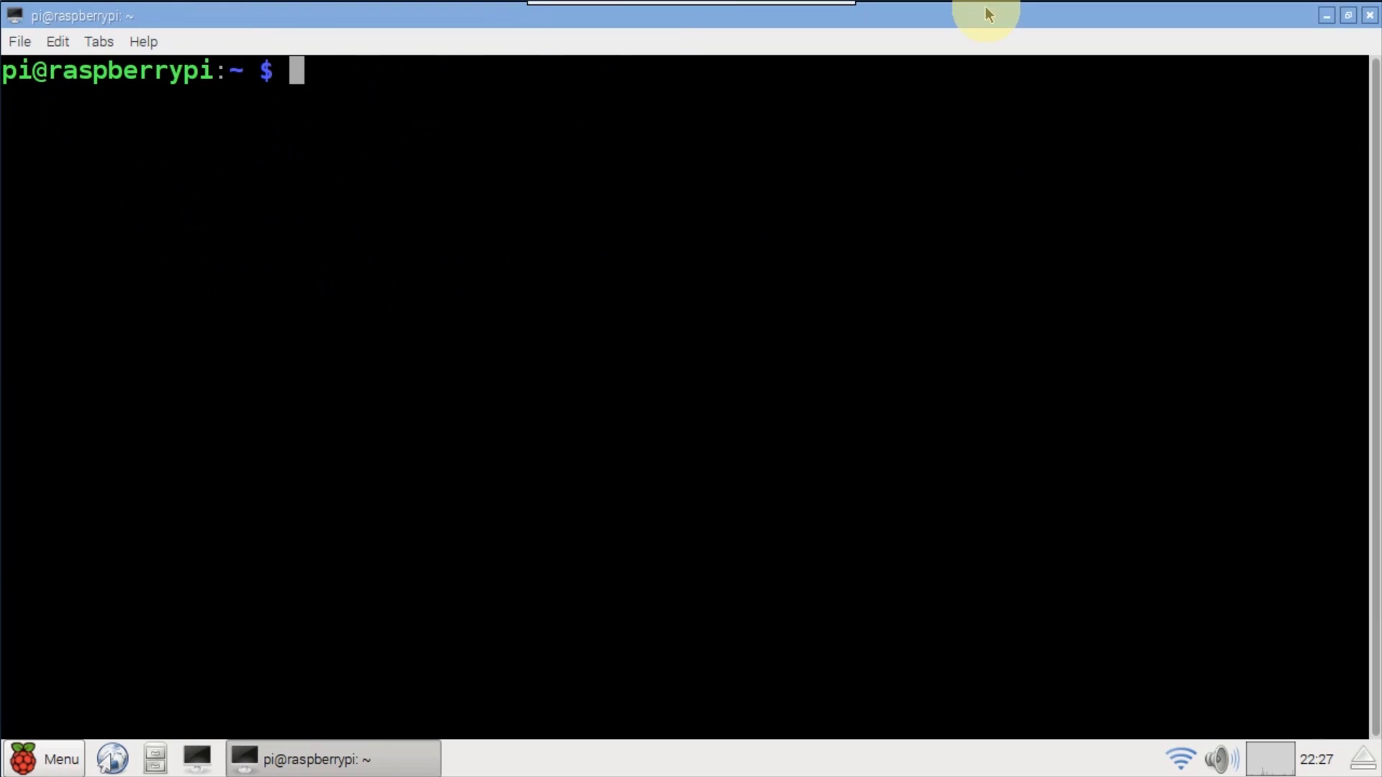
- Launch IDLE as root via gksu and open a new maximized editor file
text(/usr/bin/gksu -u root idle)
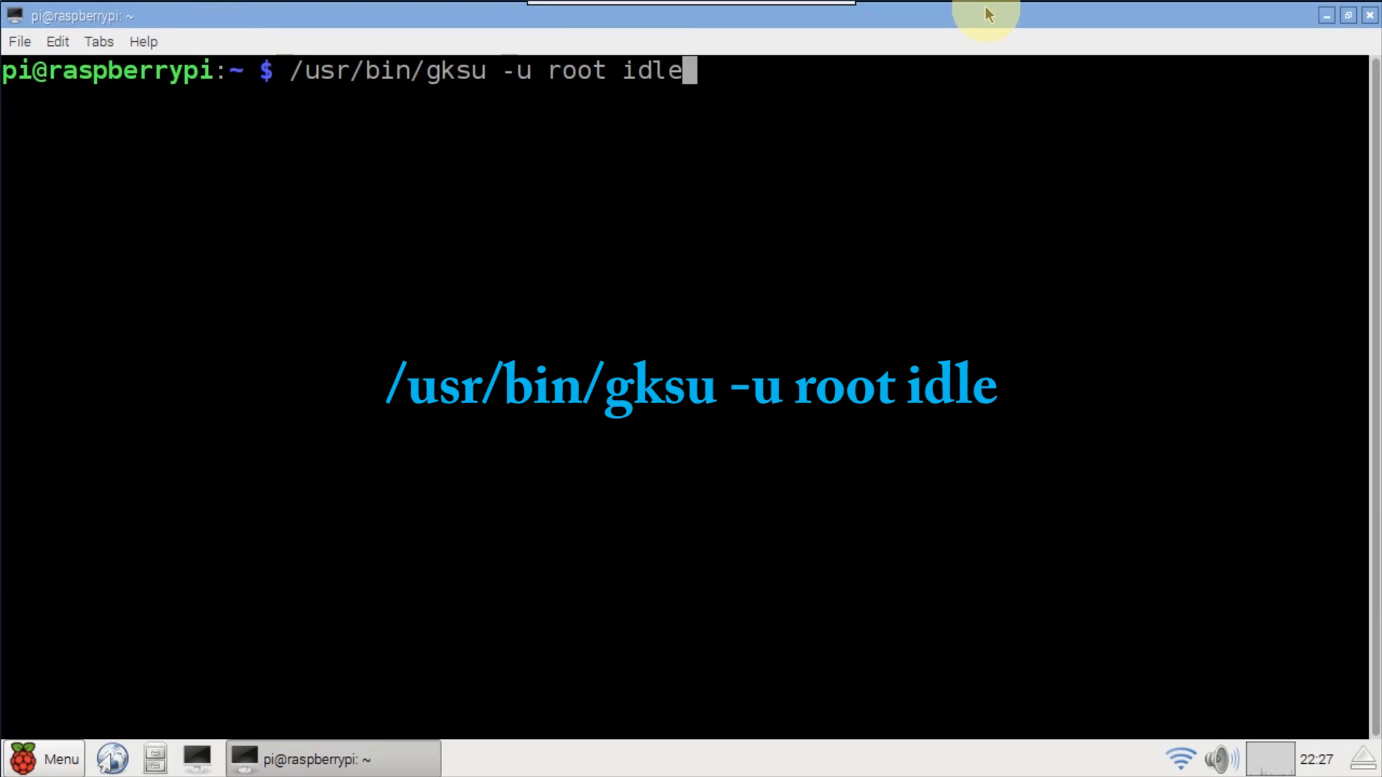
key(Return)
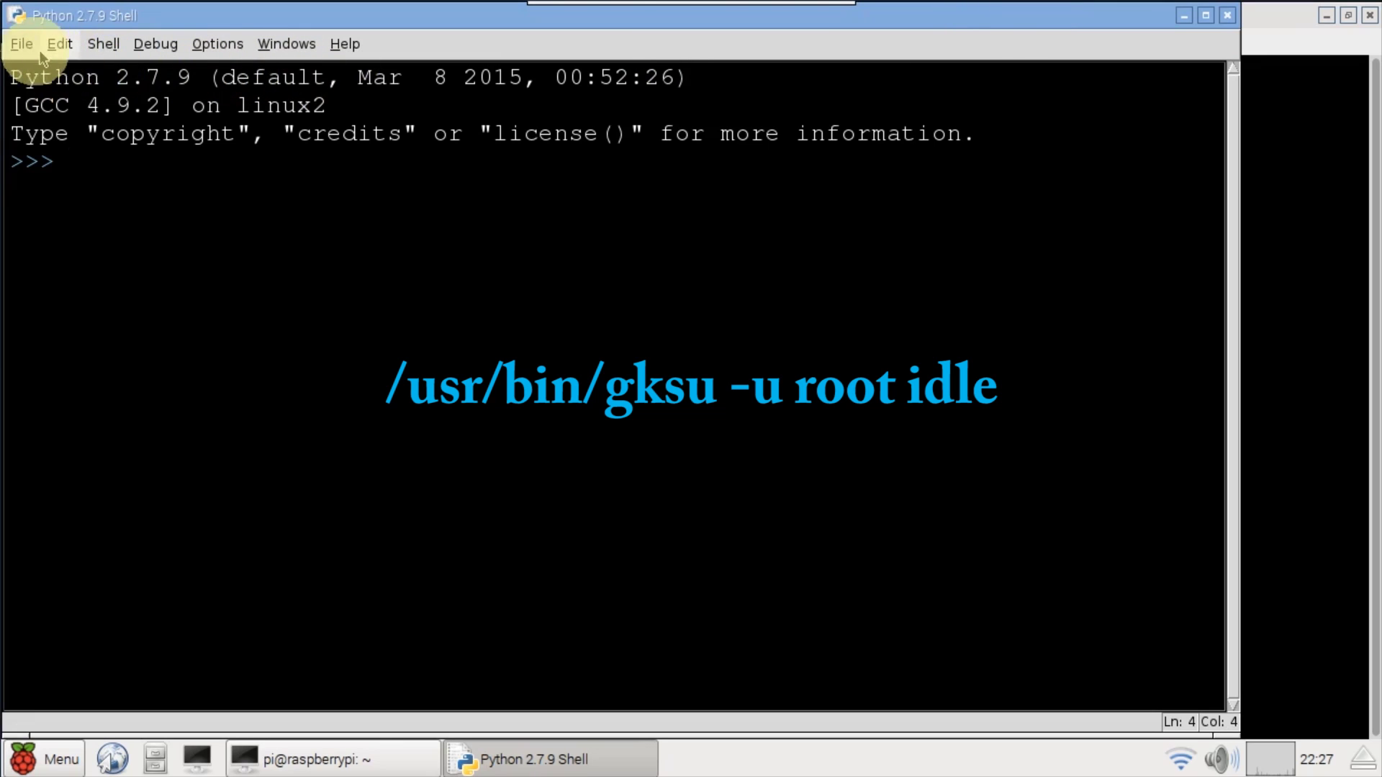
click(44, 43)
click(25, 84)
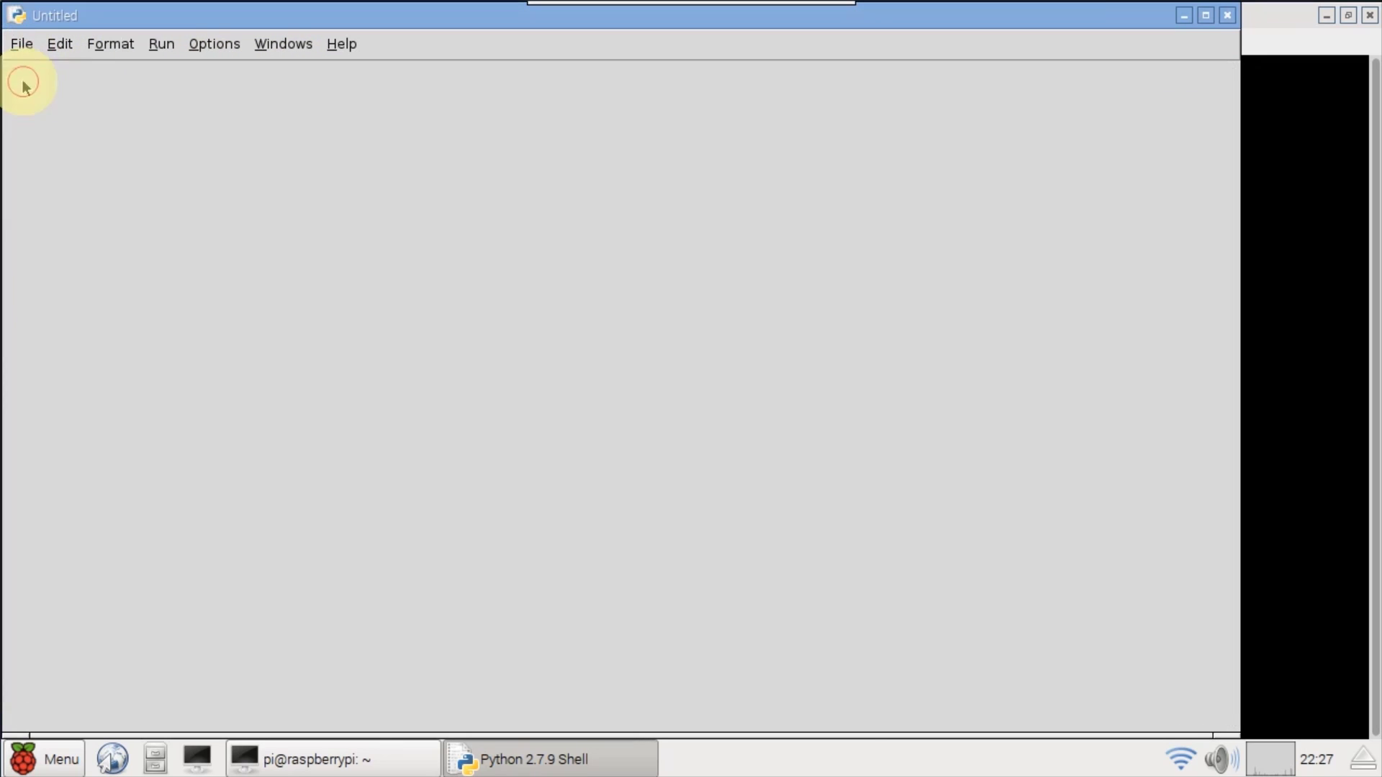
click(1206, 15)
- Save the empty script as SendGrid.py in the Documents folder
click(21, 43)
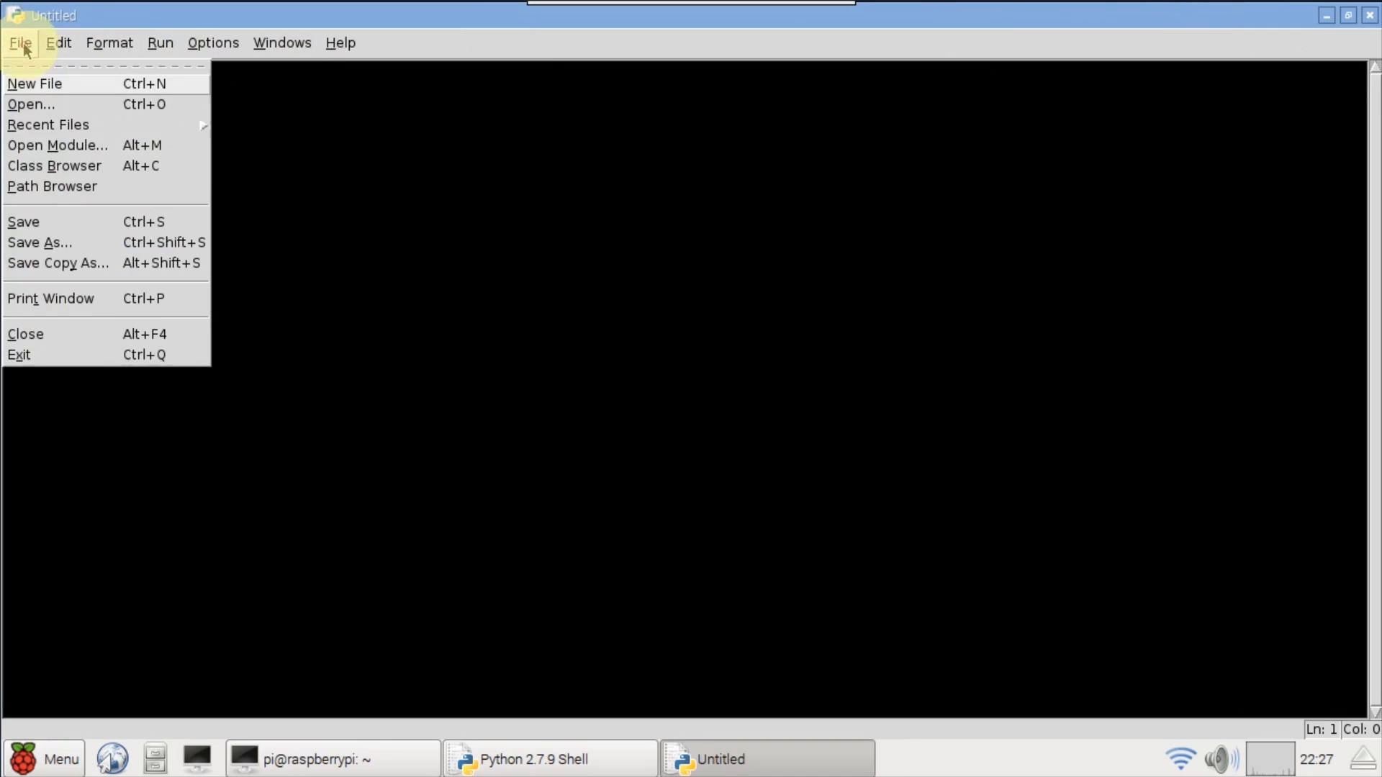
click(46, 224)
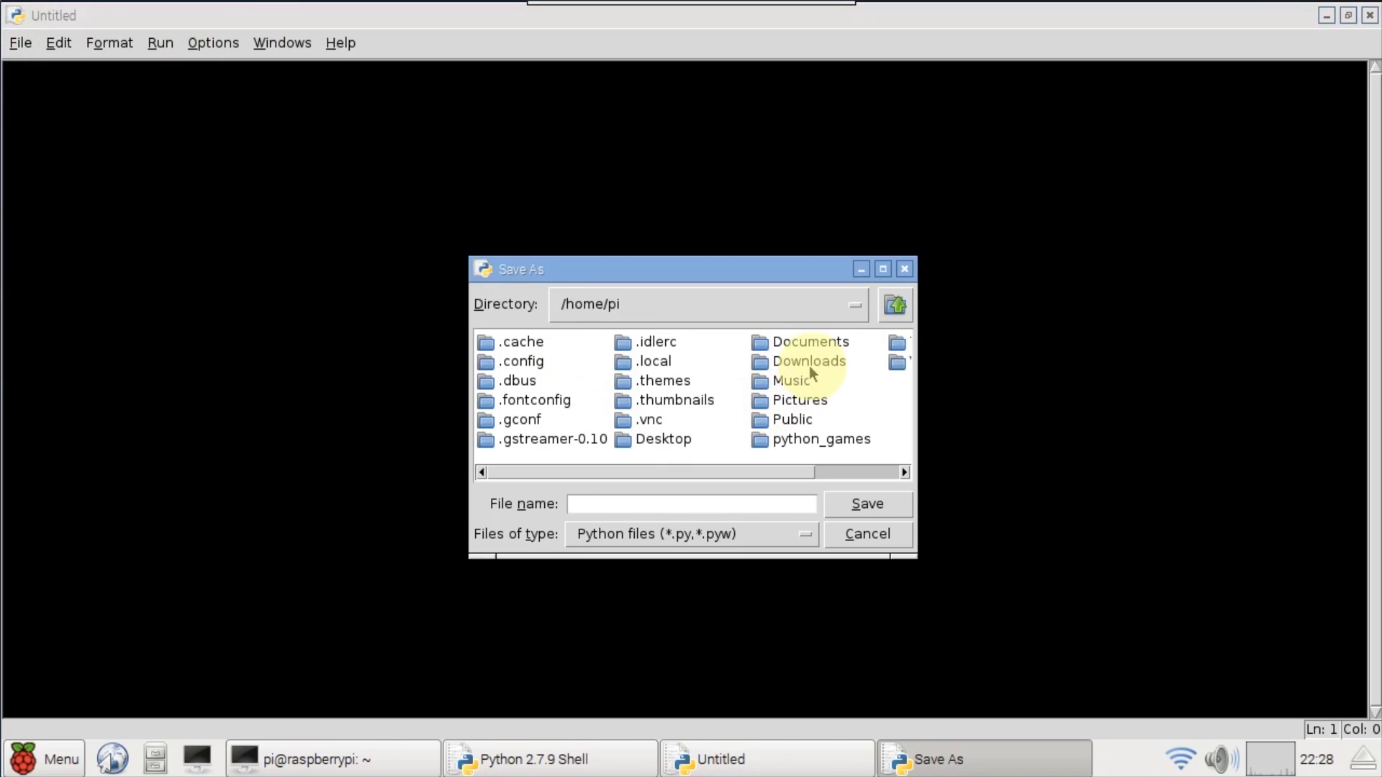
double_click(807, 342)
click(591, 507)
text(Ser)
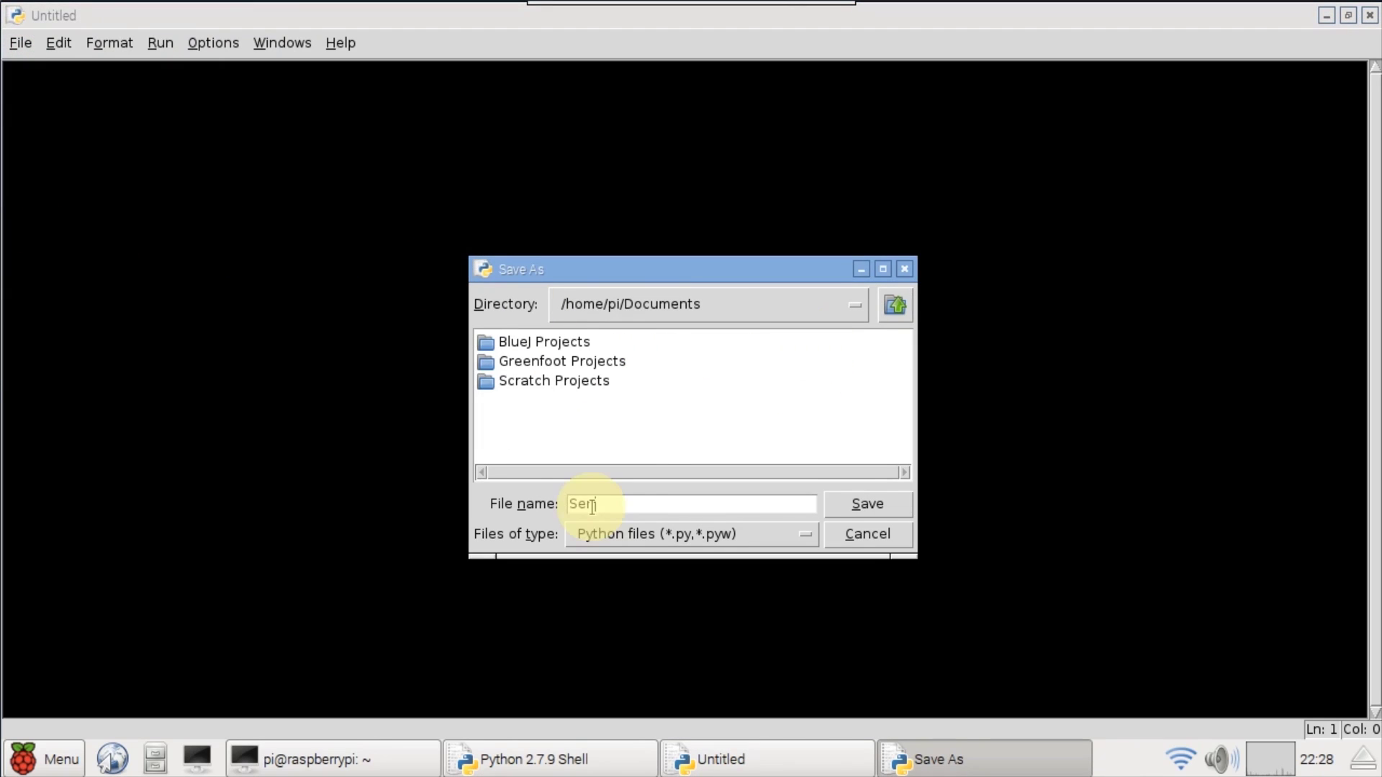
text(dGrid)
click(865, 504)
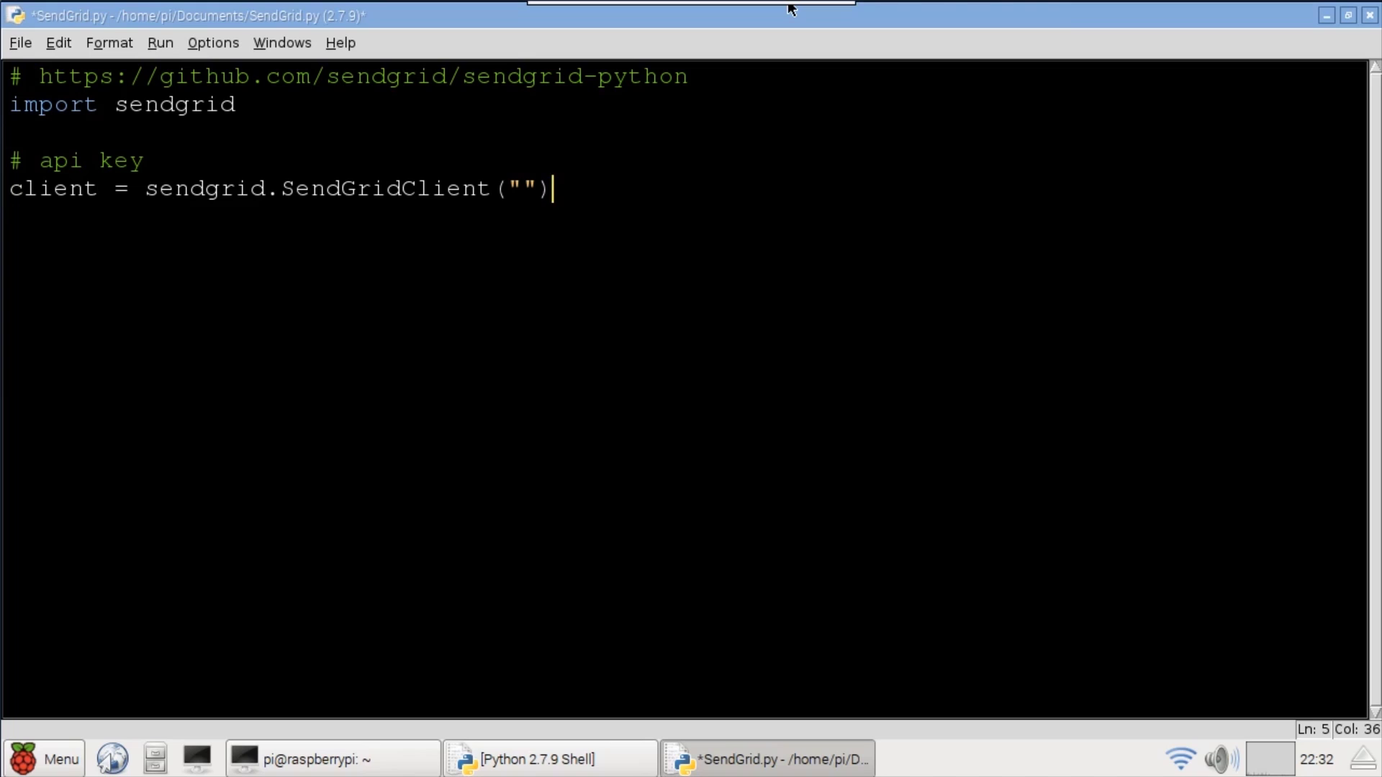
- Paste the API key into SendGridClient("") and add client.send(message) at the end
key(Left)
key(Left)
key(ctrl+v)
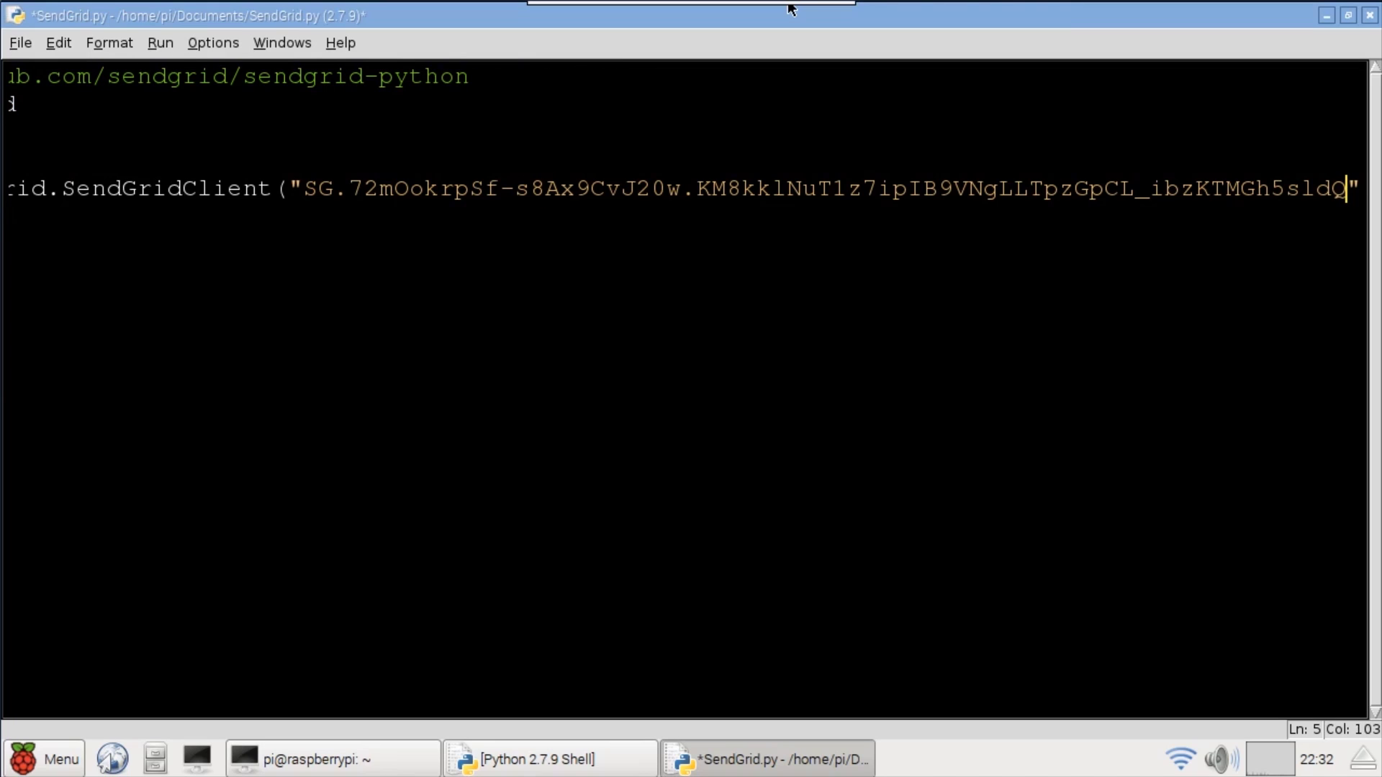
key(Home)
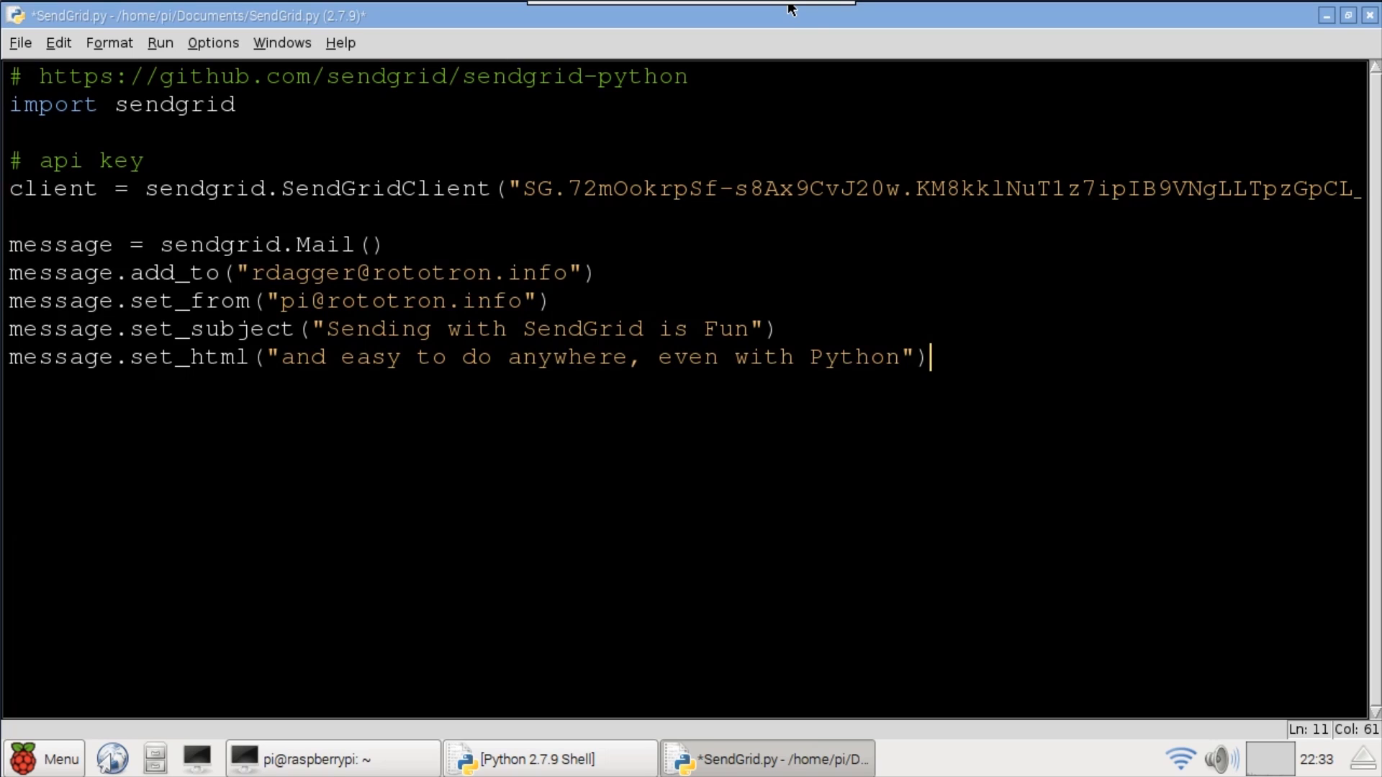
key(Return)
key(Return)
text(client.send(message))
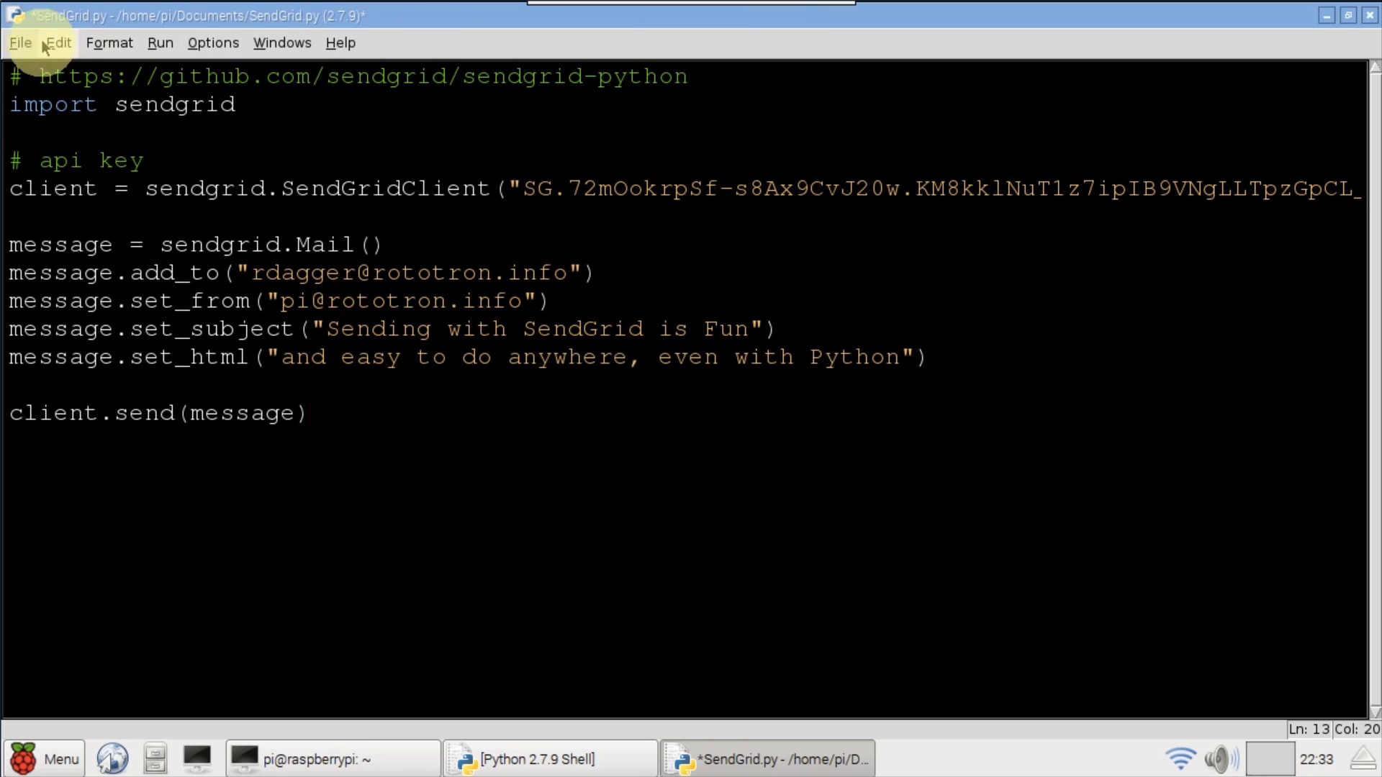
- Save SendGrid.py and run it with Run Module
click(20, 43)
click(53, 220)
click(161, 42)
click(180, 78)
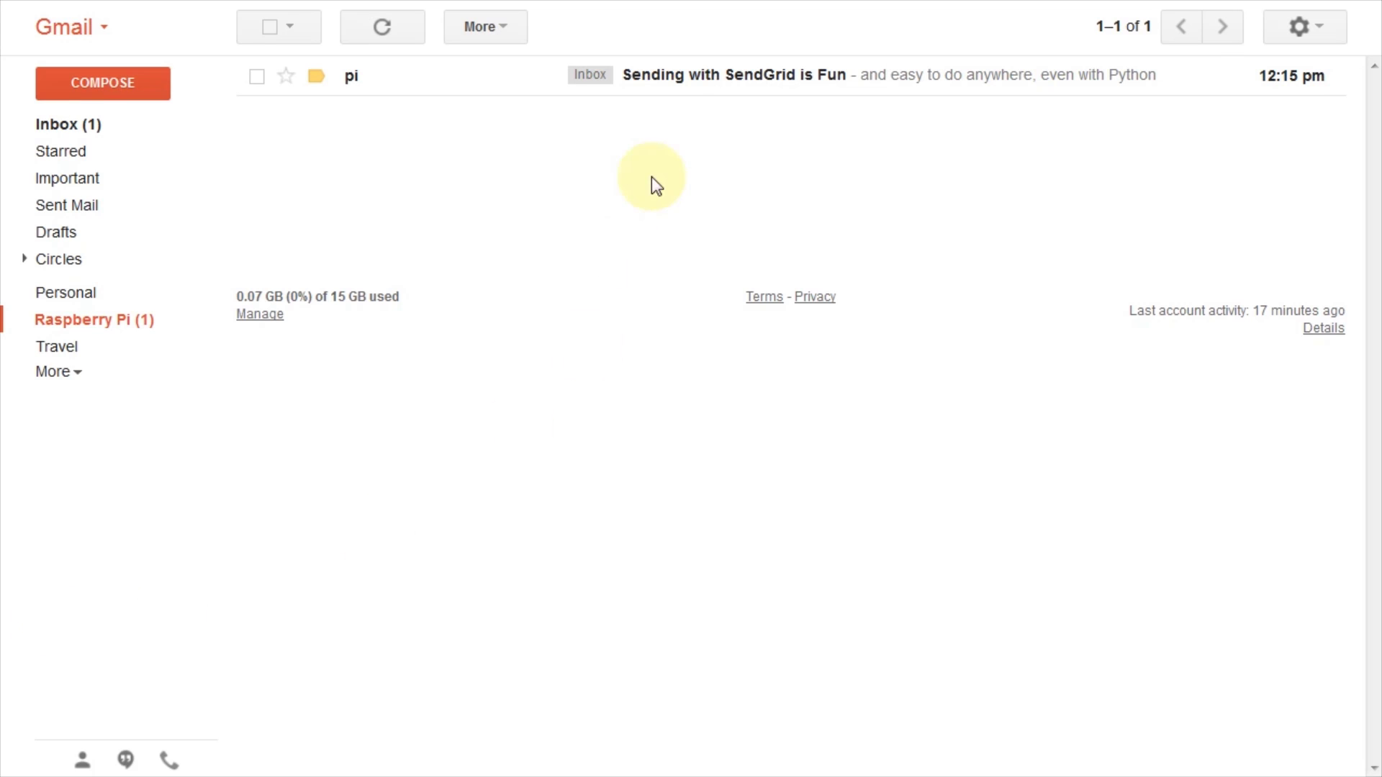
- Open the received 'Sending with SendGrid is Fun' test message in Gmail
click(685, 75)
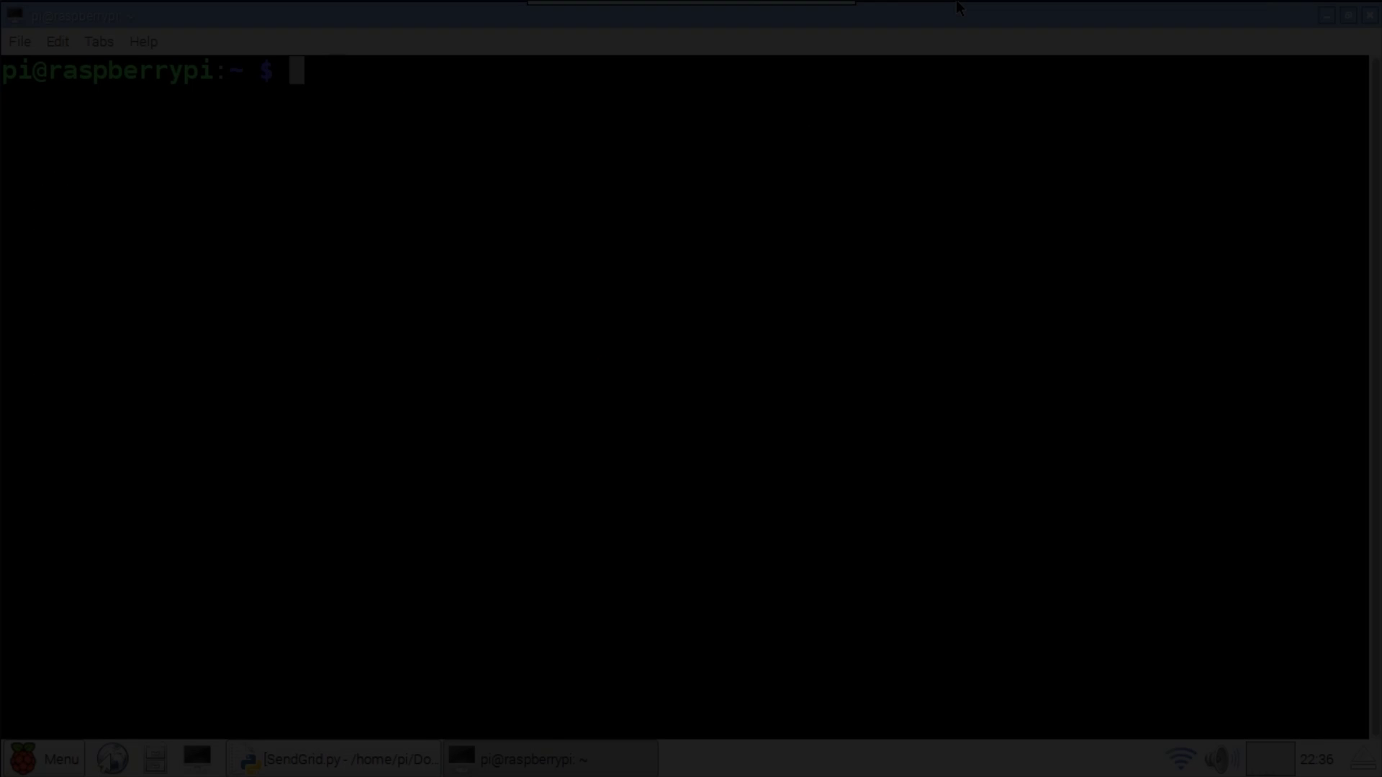
- Create a sendgrid_node folder in the home directory and move into it
text(cd ~)
key(Return)
text(m)
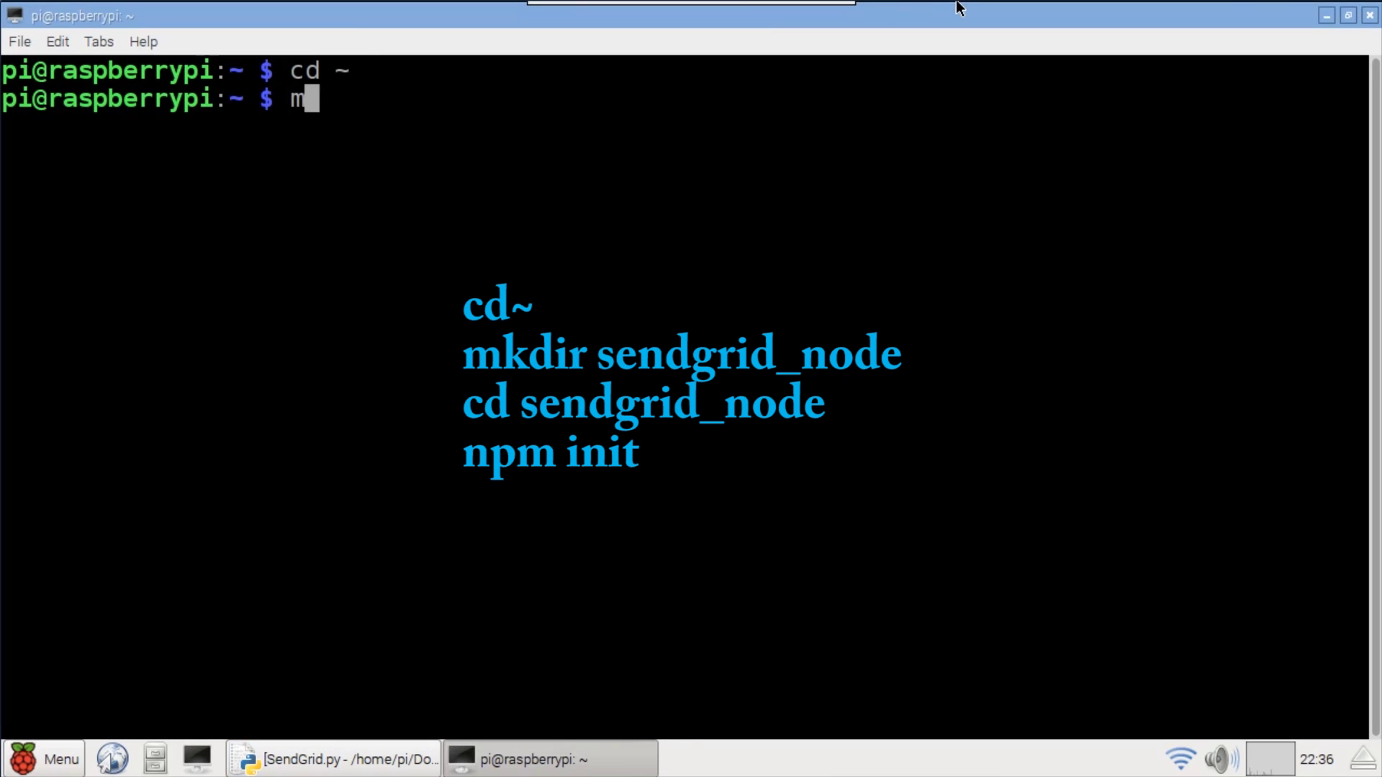
text(kdir sendgrid)
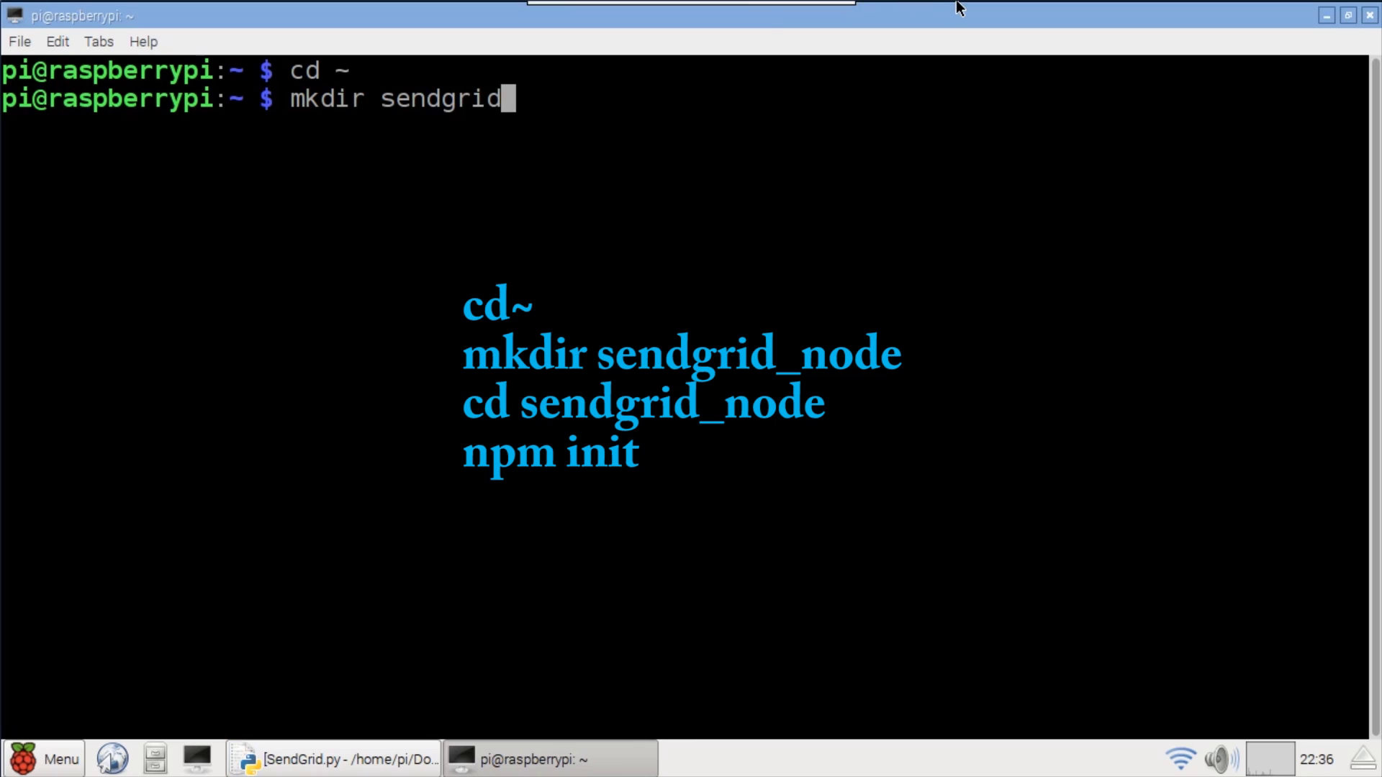
text(_node)
key(Return)
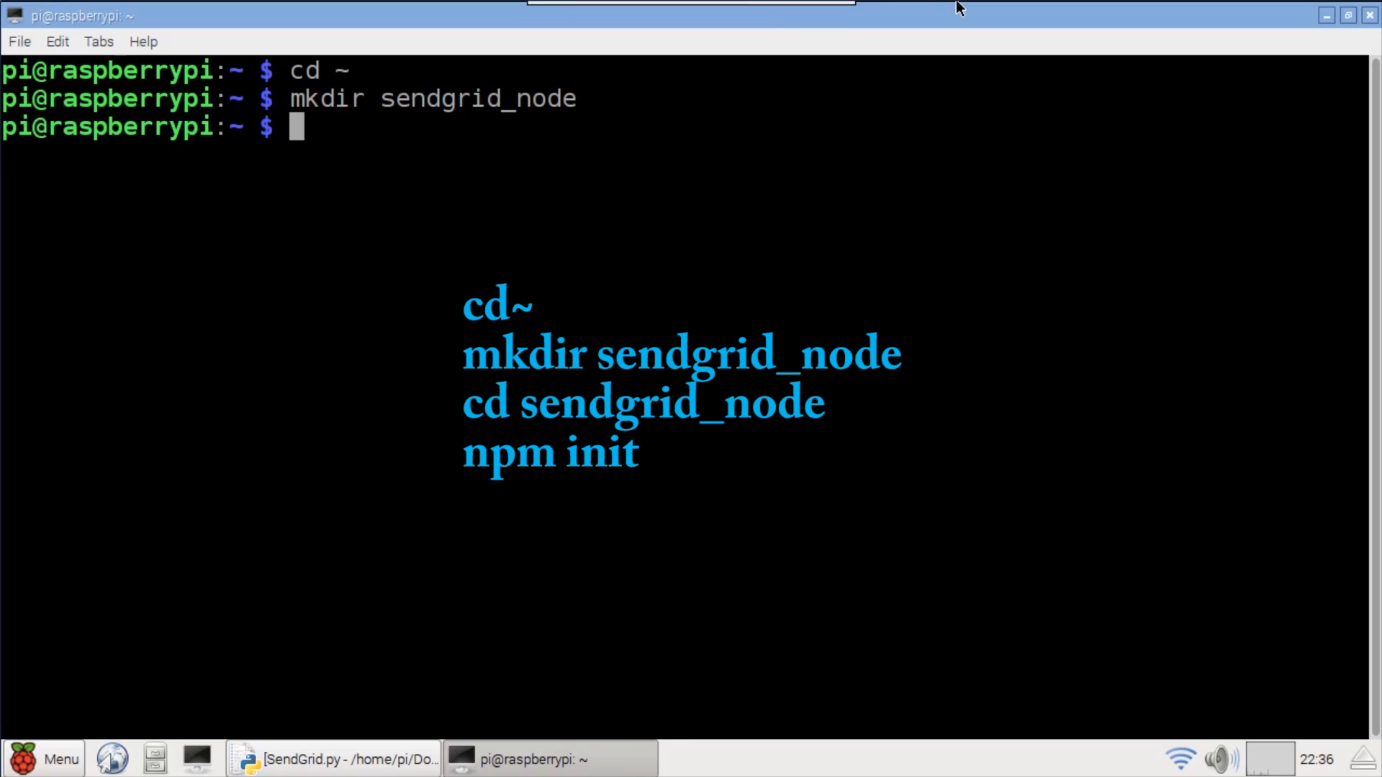
text(cd sendgrid_node)
key(Return)
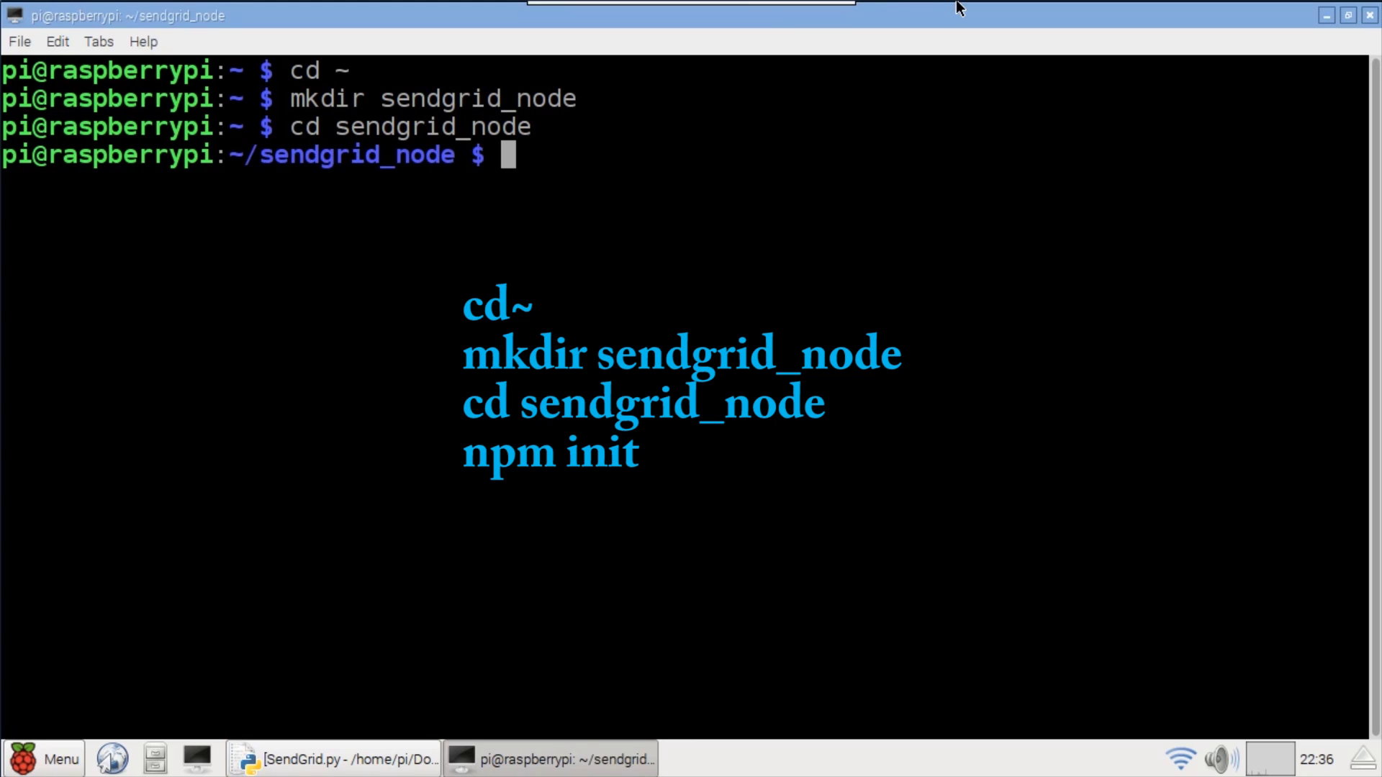
- Run npm init with description 'Sending email with Node', an author name, and default settings
text(npm init)
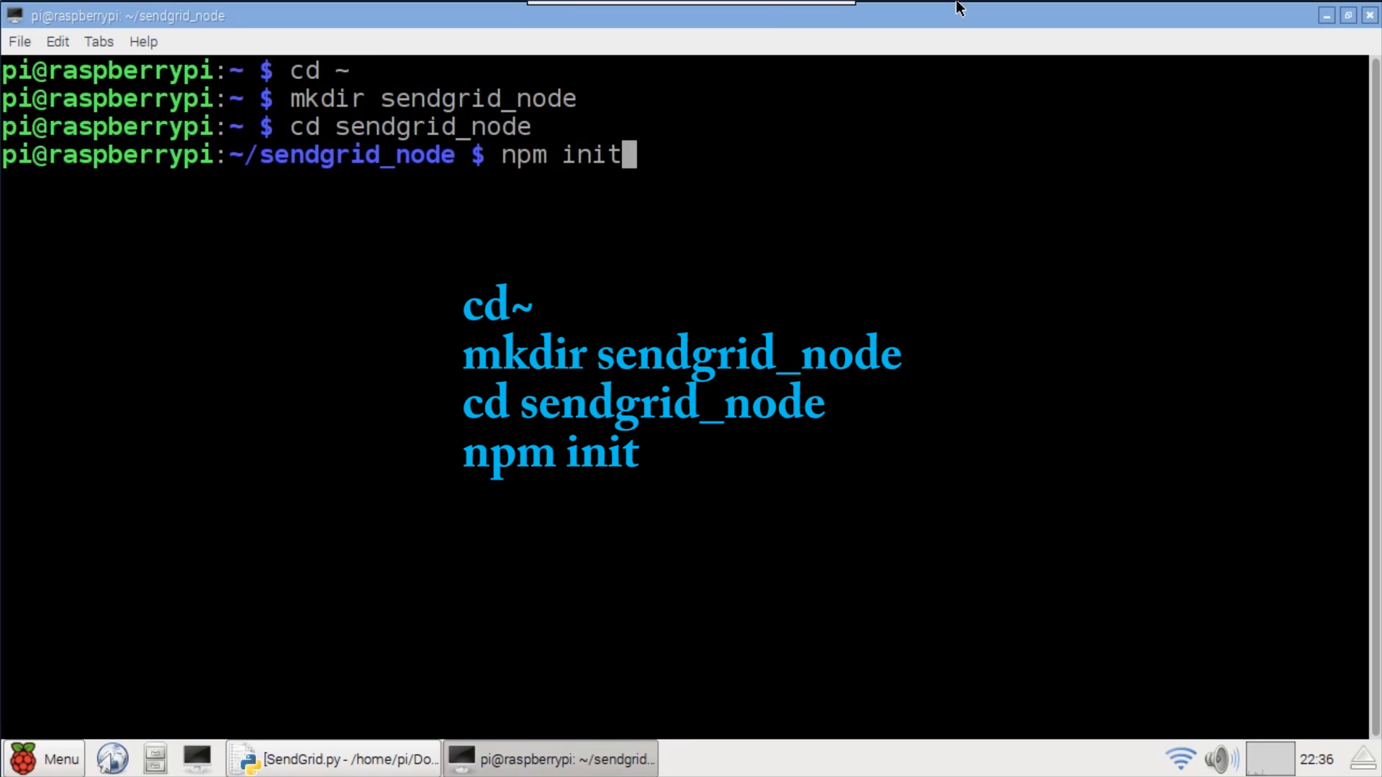
key(Return)
key(Return)
key(Return)
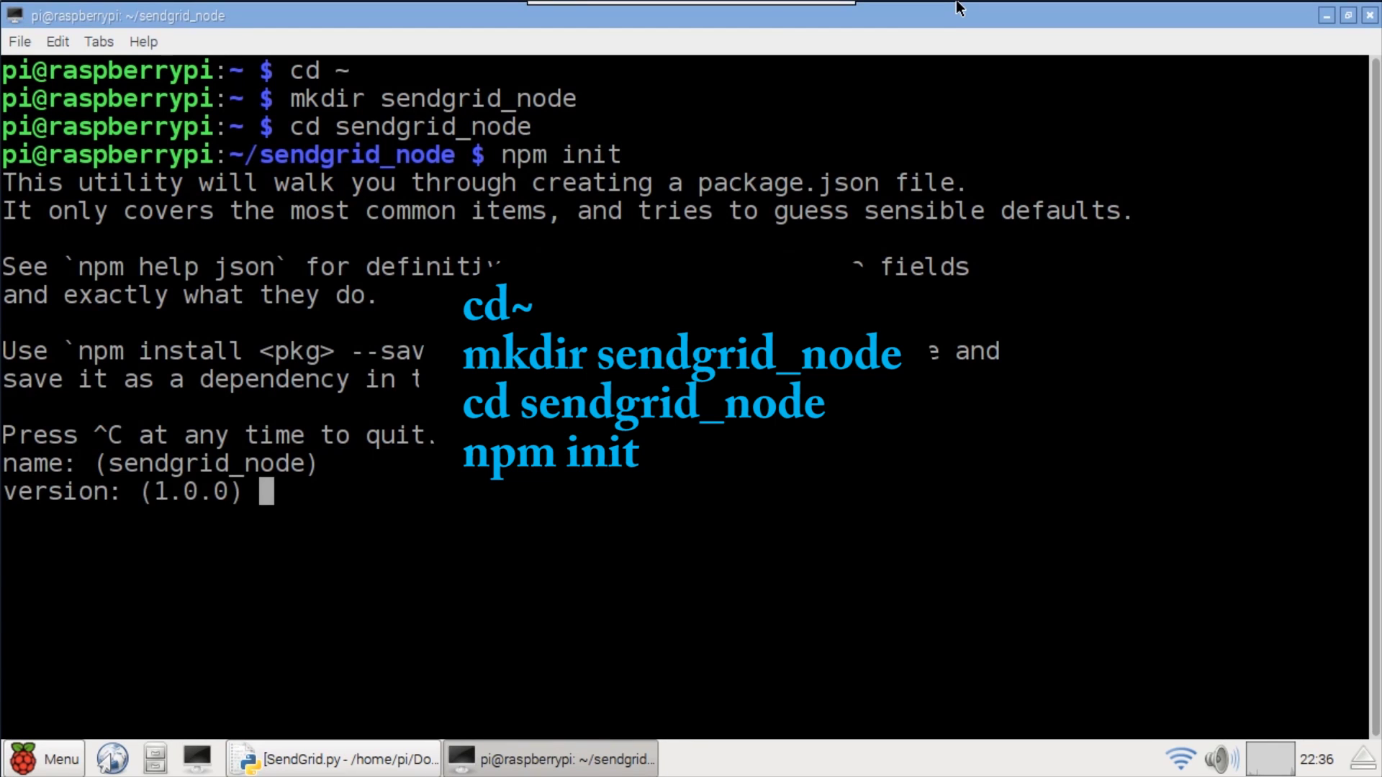
text(Sending emia)
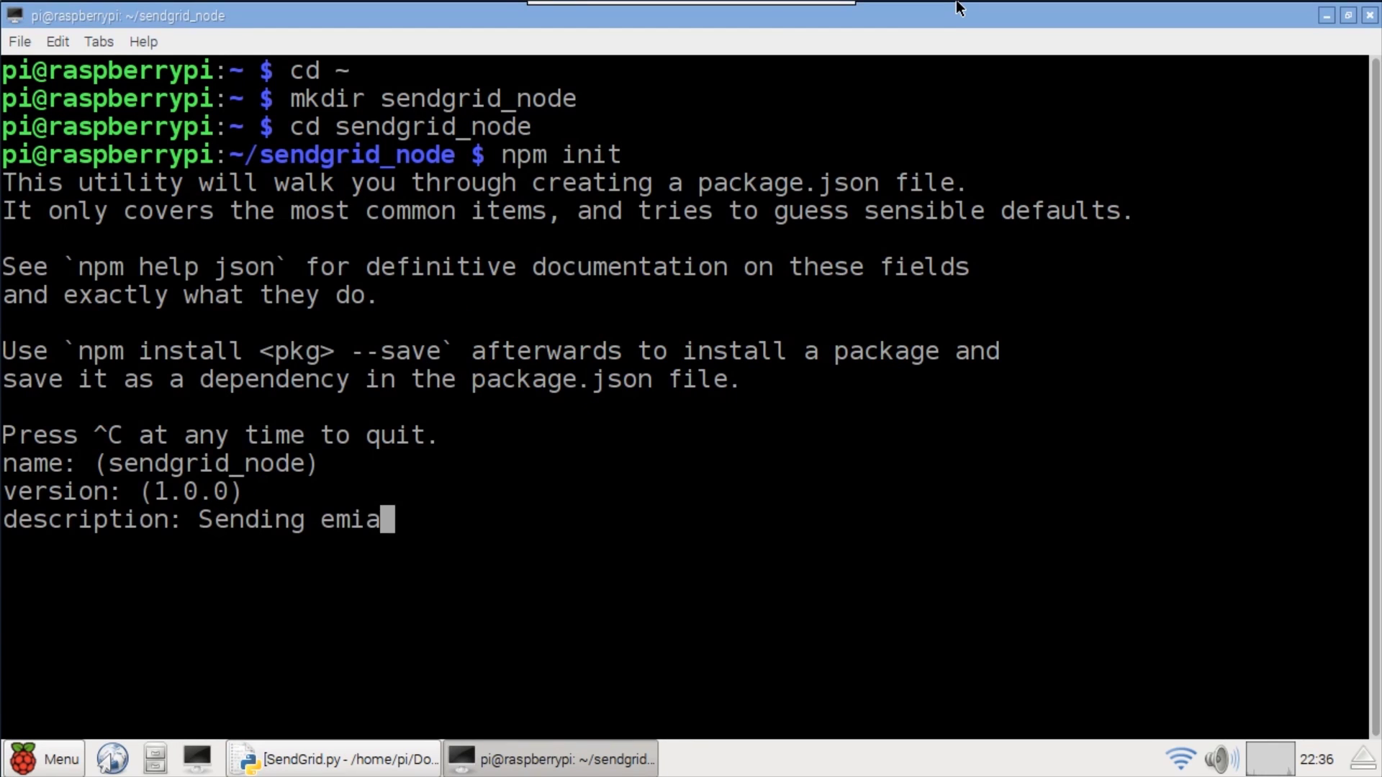
key(BackSpace)
key(BackSpace)
text(ail with Node)
key(Return)
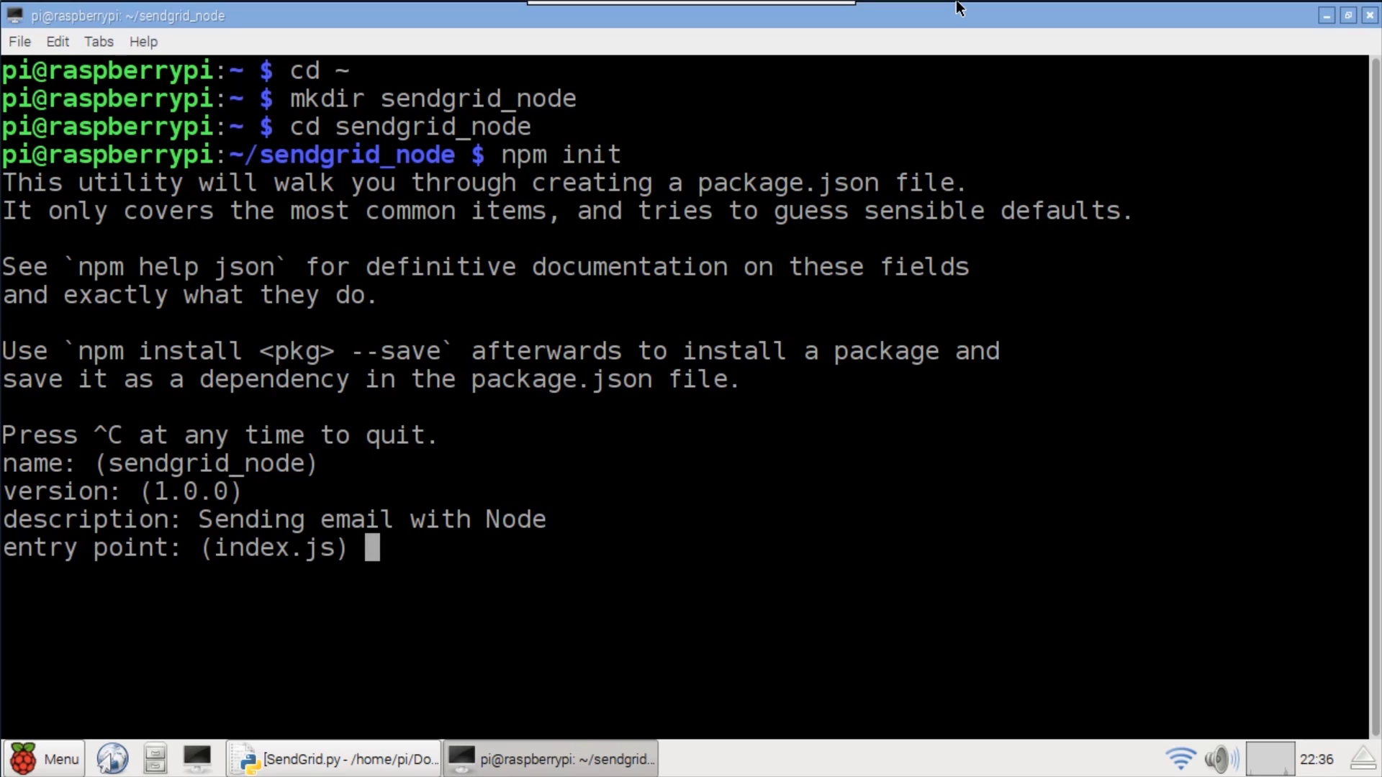
key(Return)
key(Return)
key(Return)
key(Return)
text(rdagger)
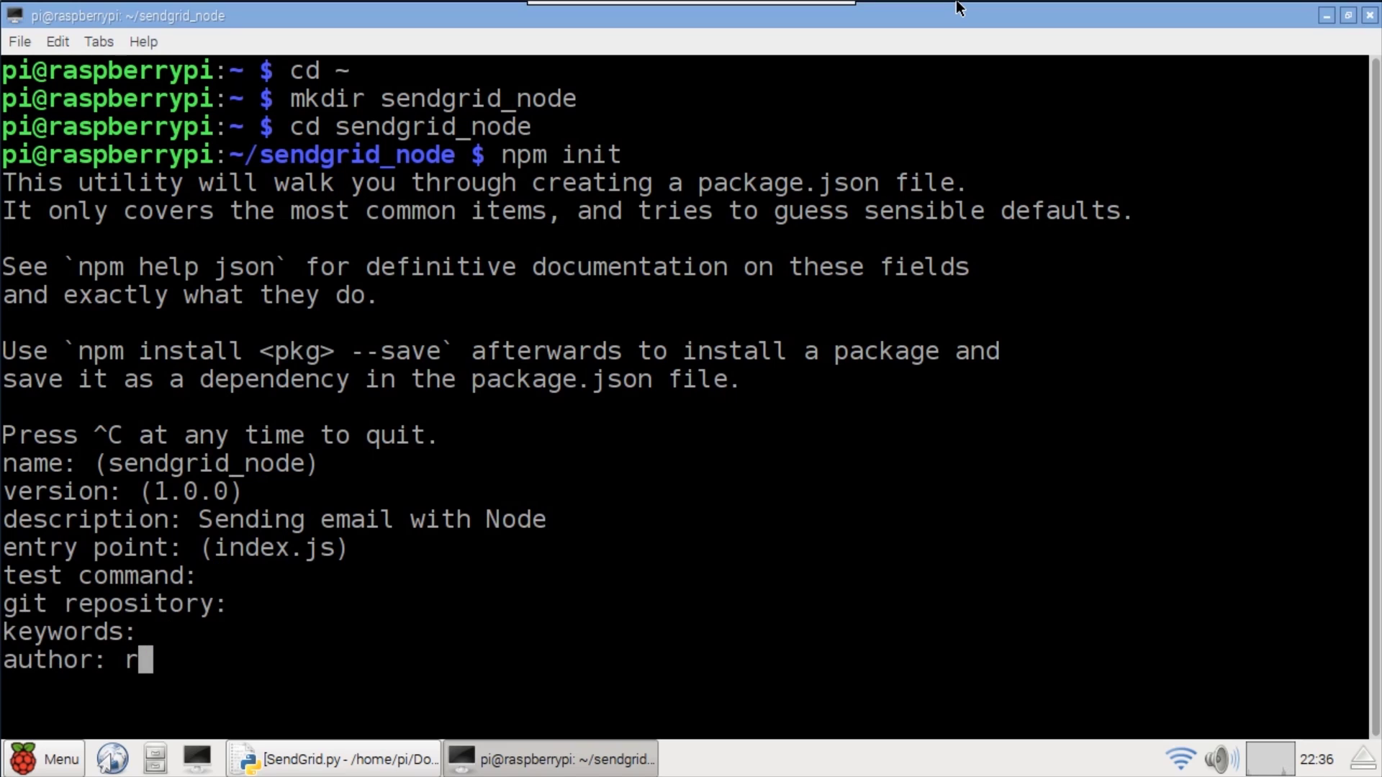
key(Return)
key(Return)
key(Return)
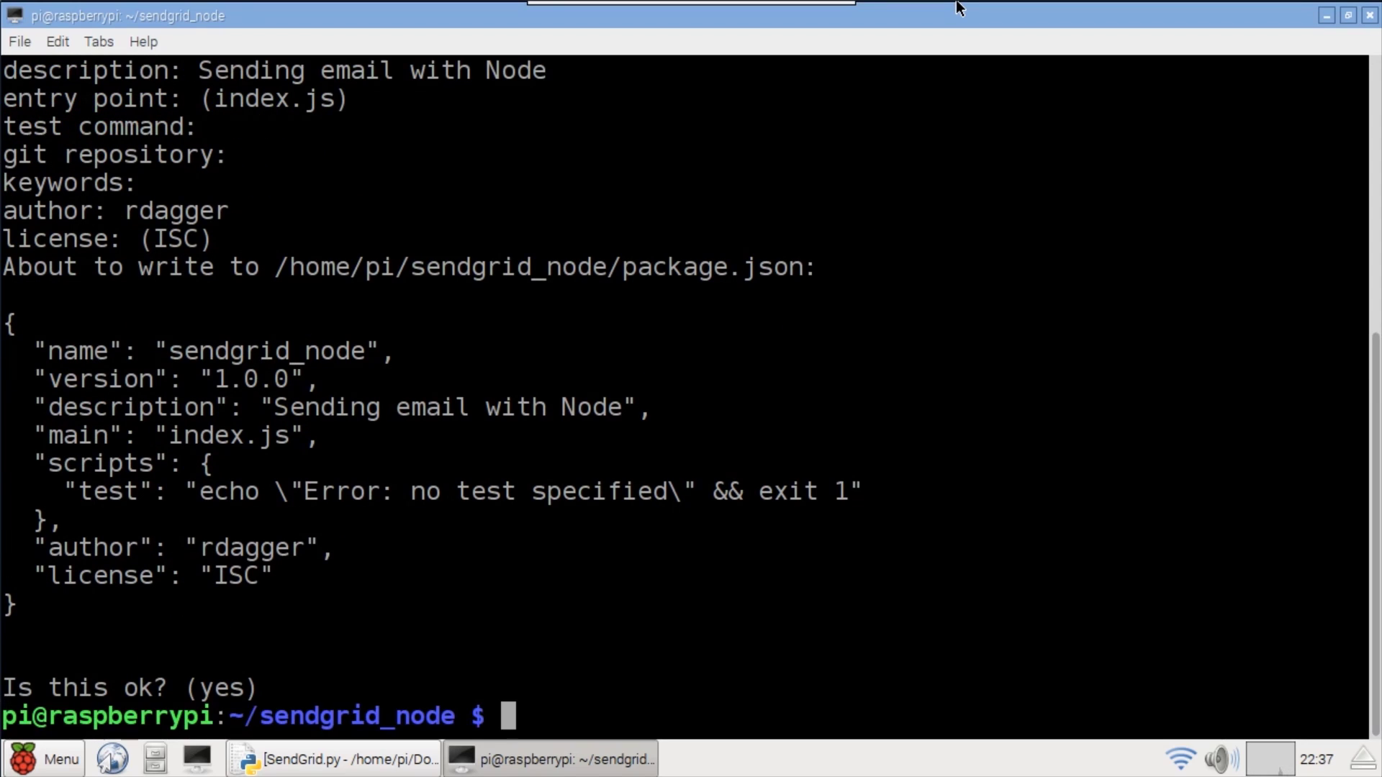
- Clear the screen and install the sendgrid package with npm install --save
text(clear)
key(Return)
text(npm install )
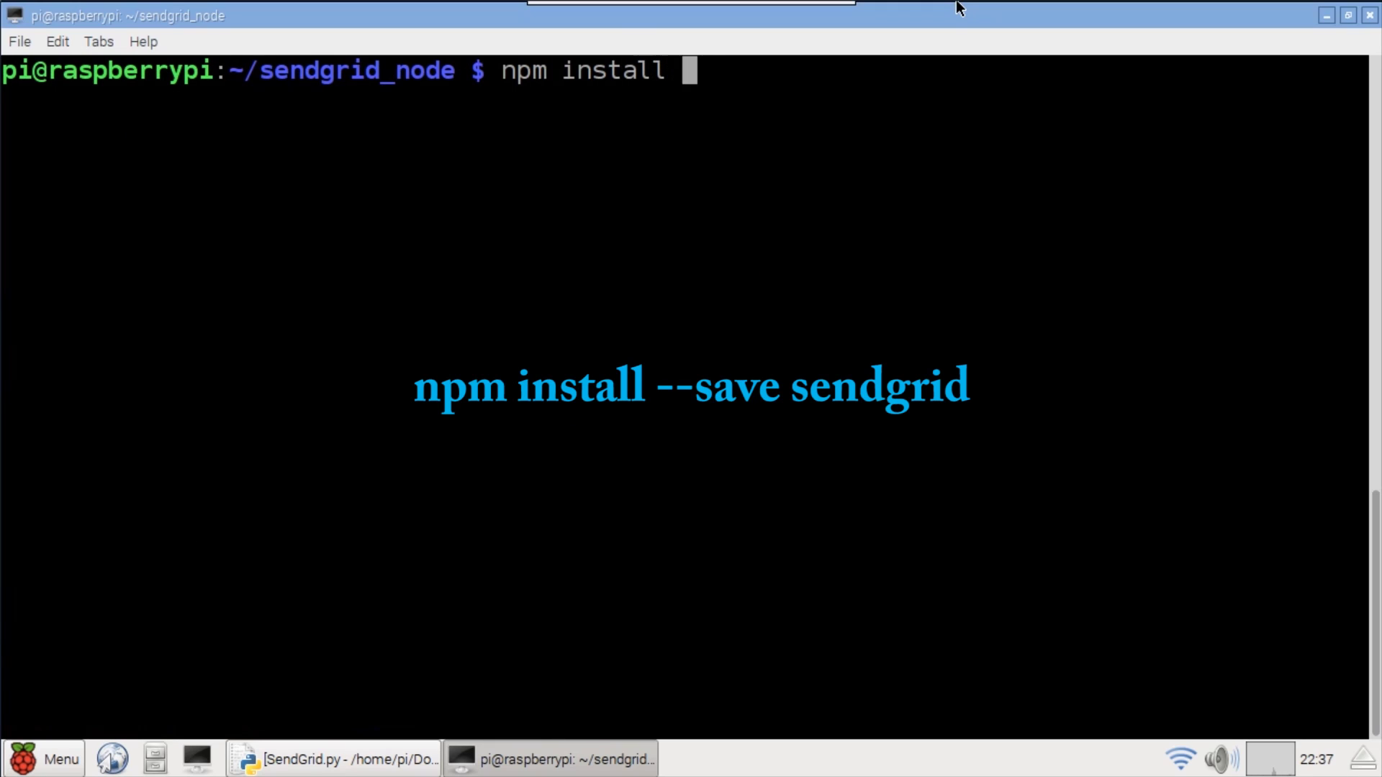
text(--save sendgrid)
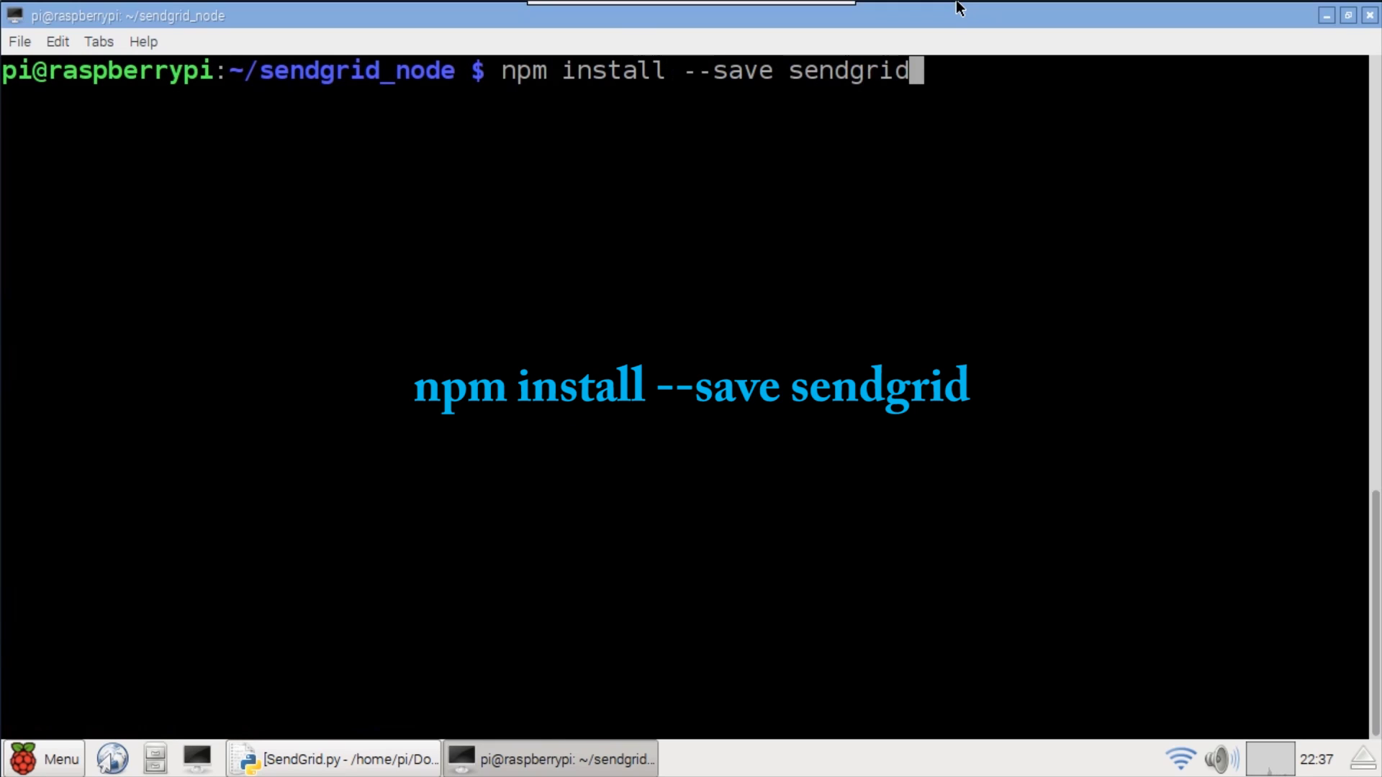
key(Return)
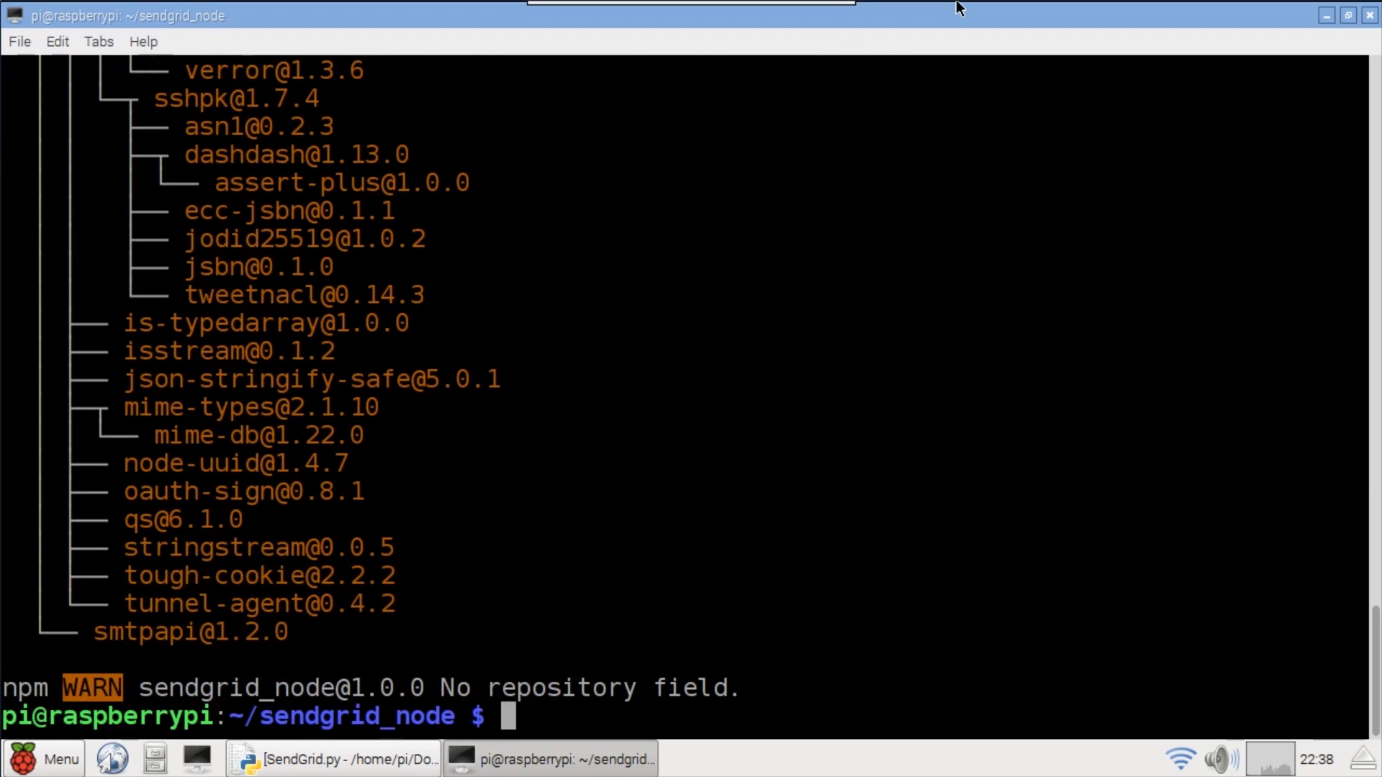
text(nano index.js)
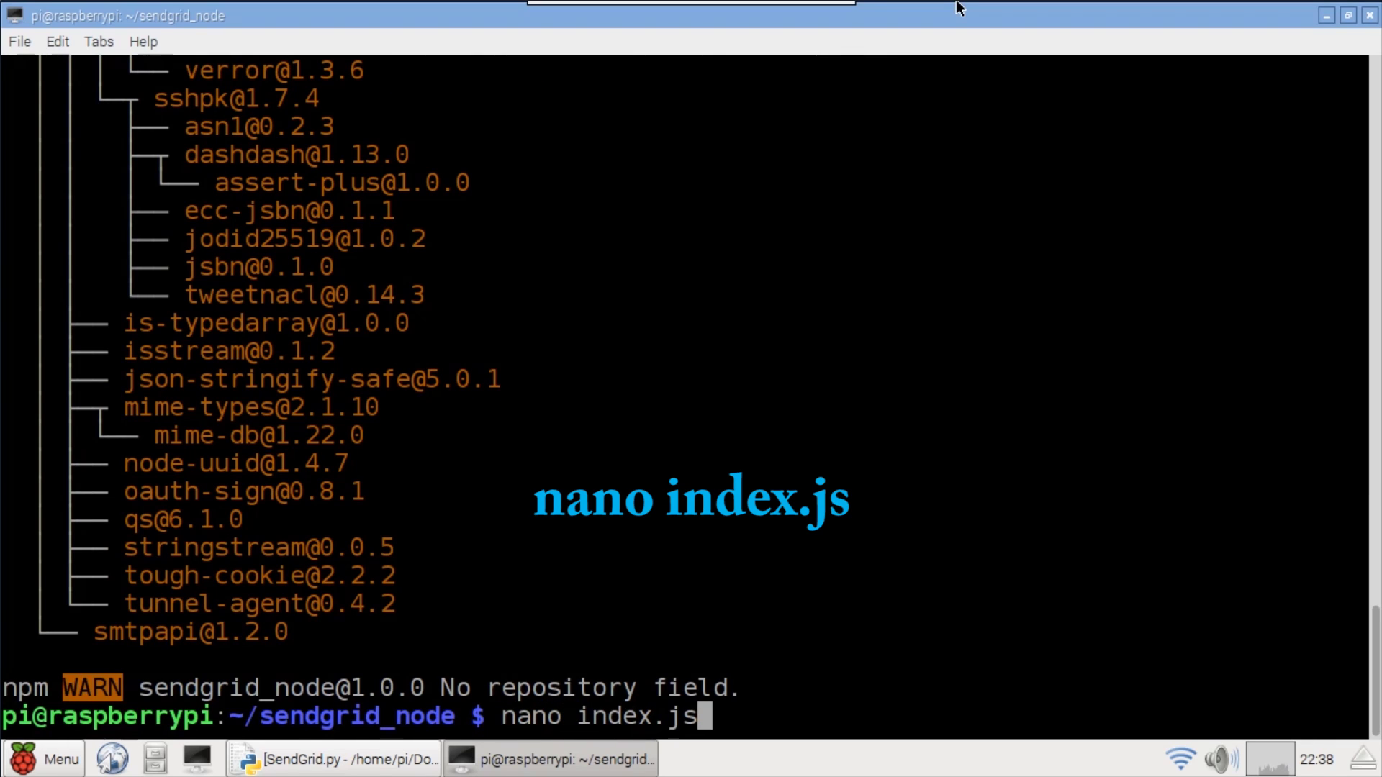
- Write the SendGrid email code in index.js in nano, referring to the IDLE script, then save and exit
key(Return)
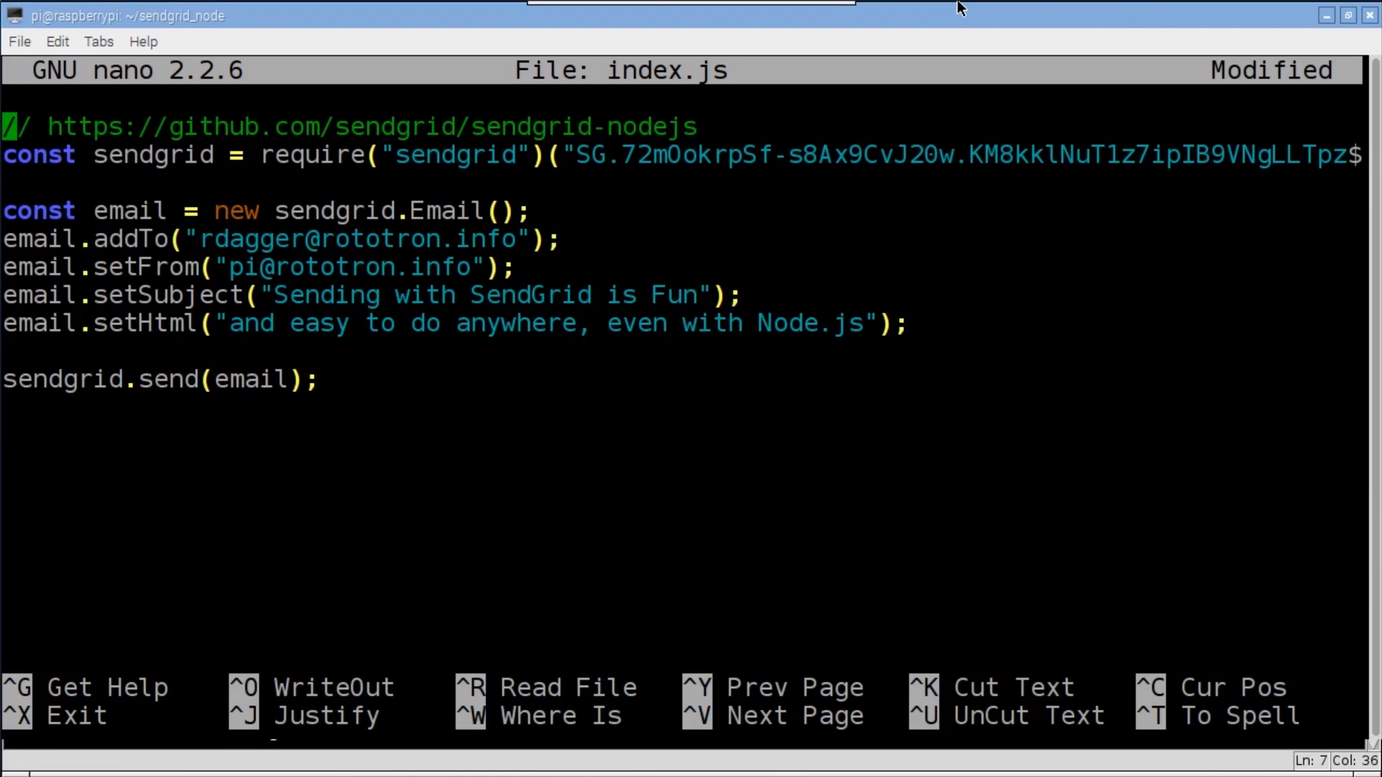
click(1348, 17)
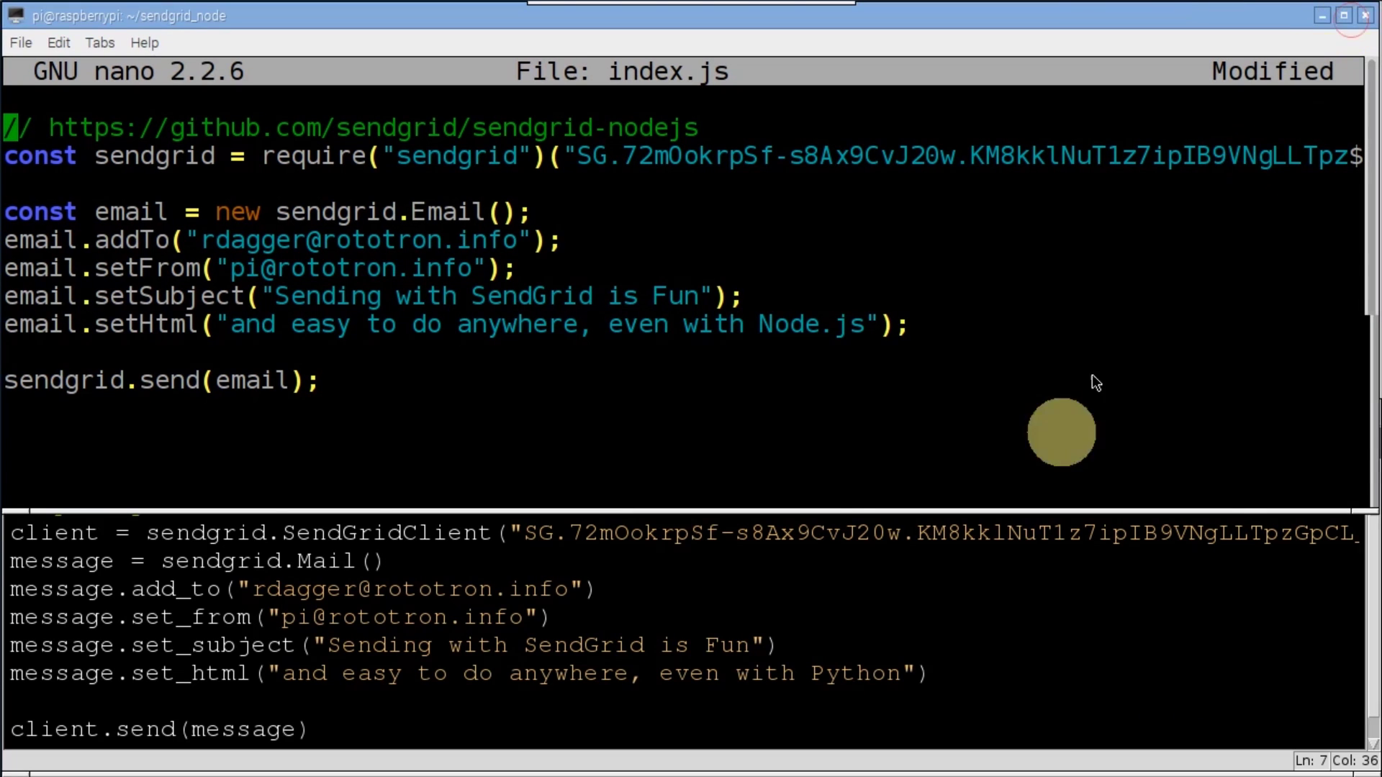
click(1049, 651)
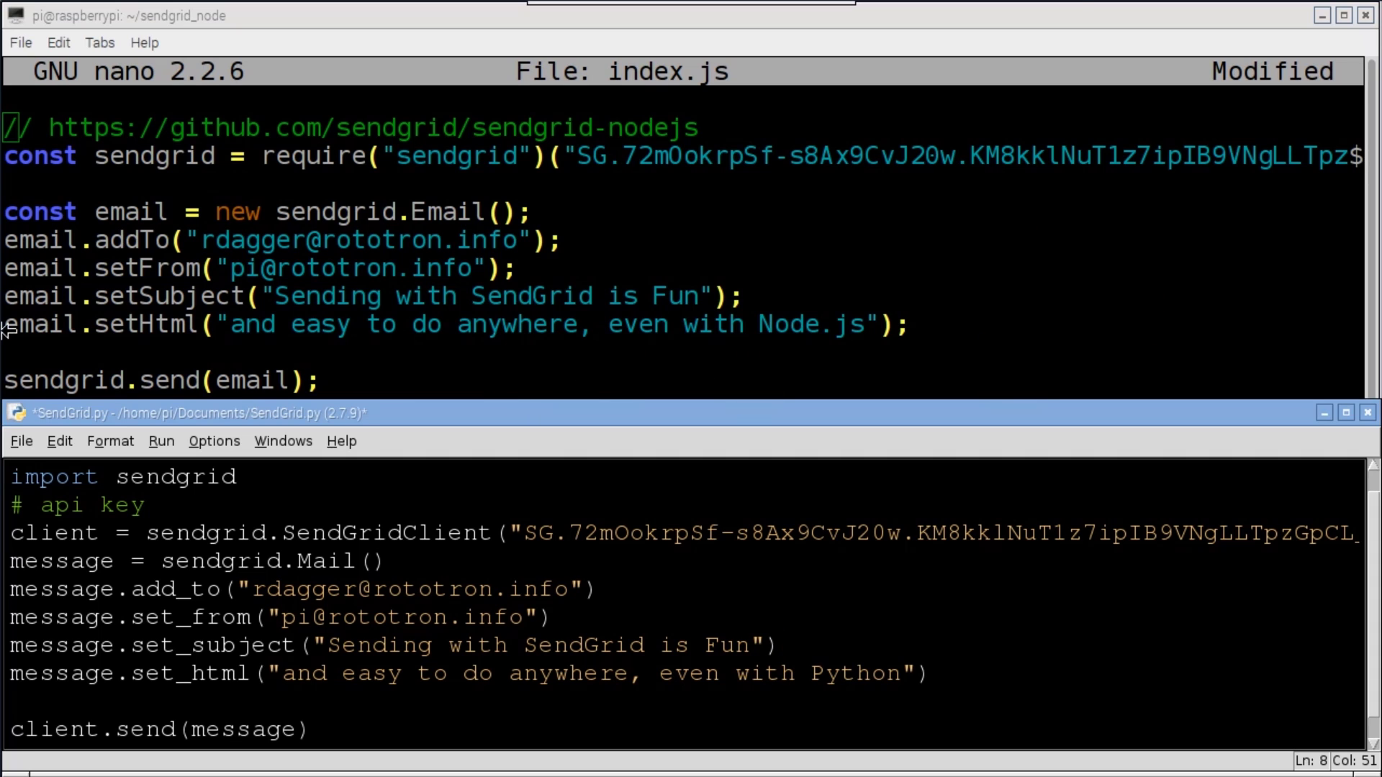
click(1080, 7)
key(ctrl+o)
key(Return)
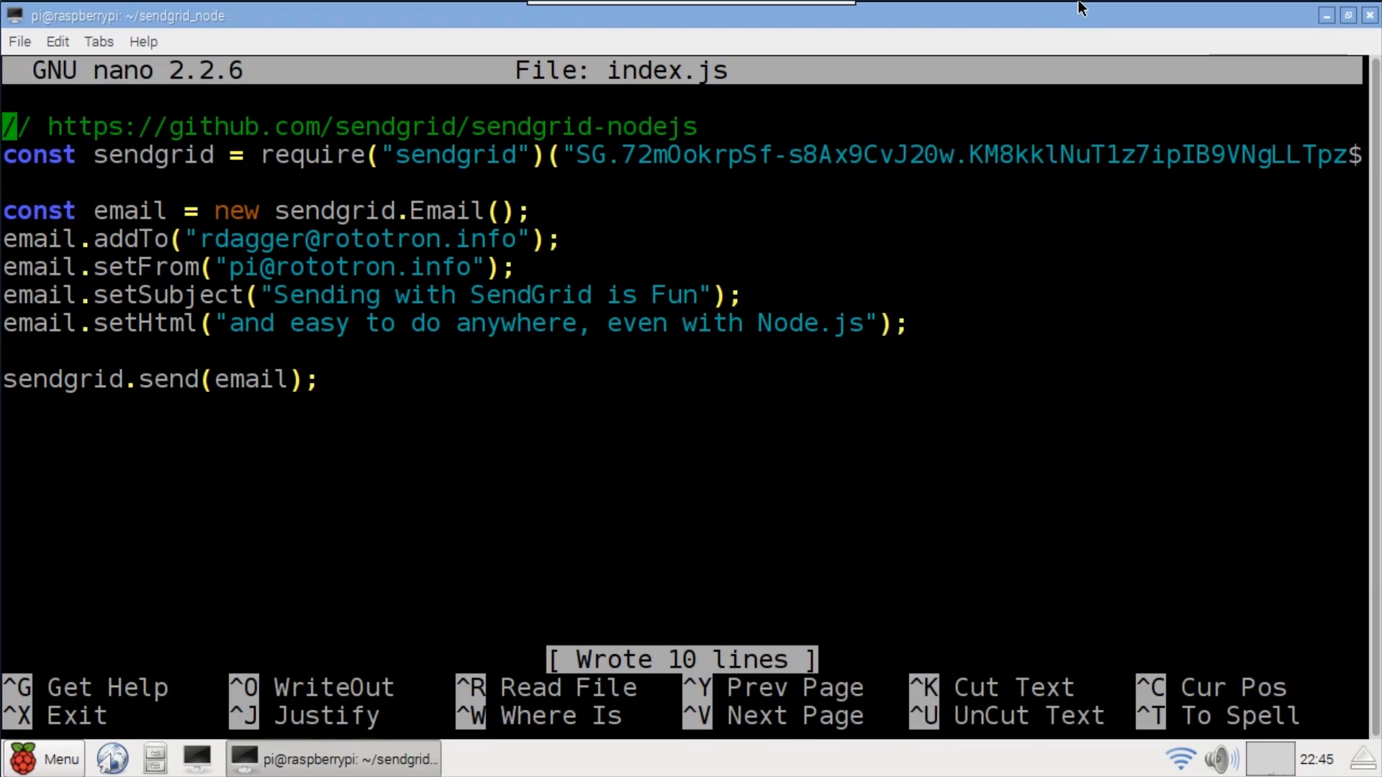
key(ctrl+x)
- Install raspi-sensors with npm, accepting default GPIO, i2c and release build answers, then clear
text(npm install --save raspi-sensors)
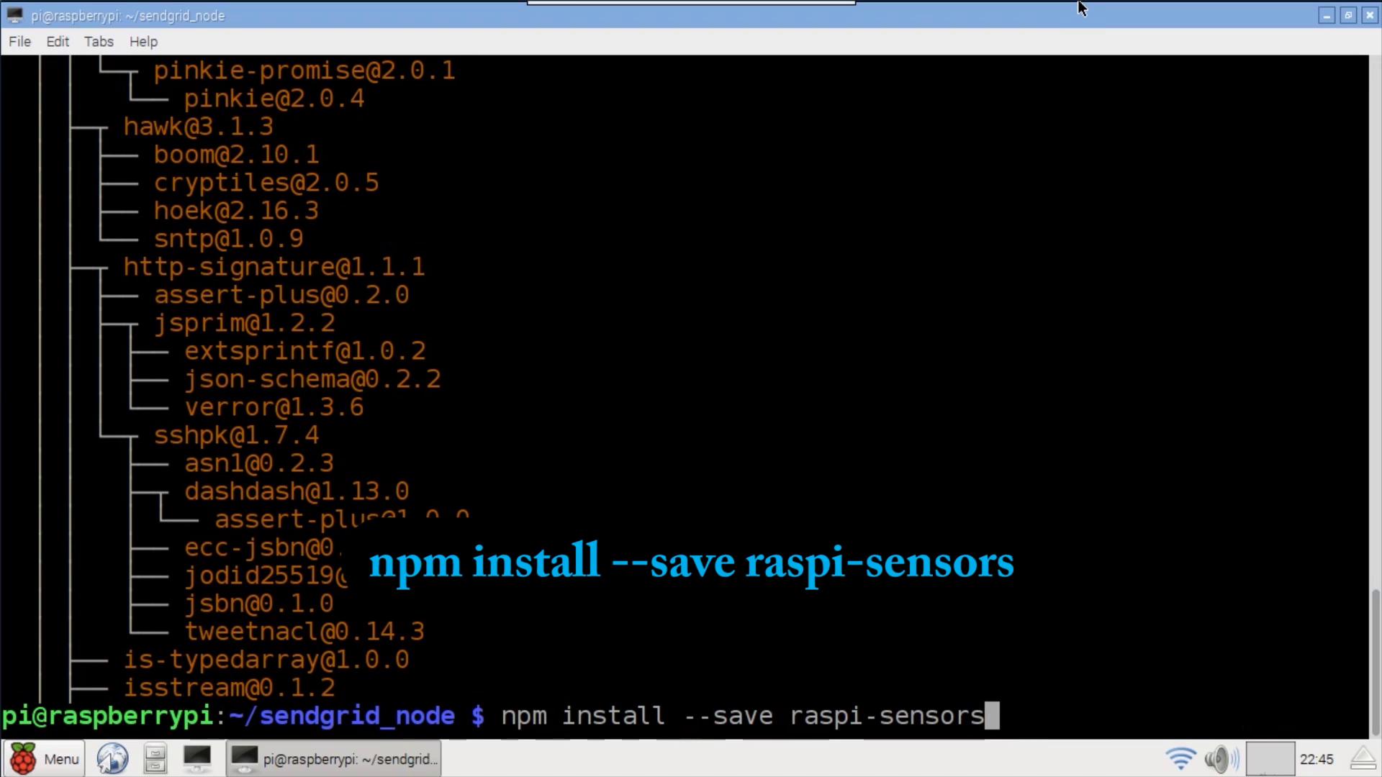
key(Return)
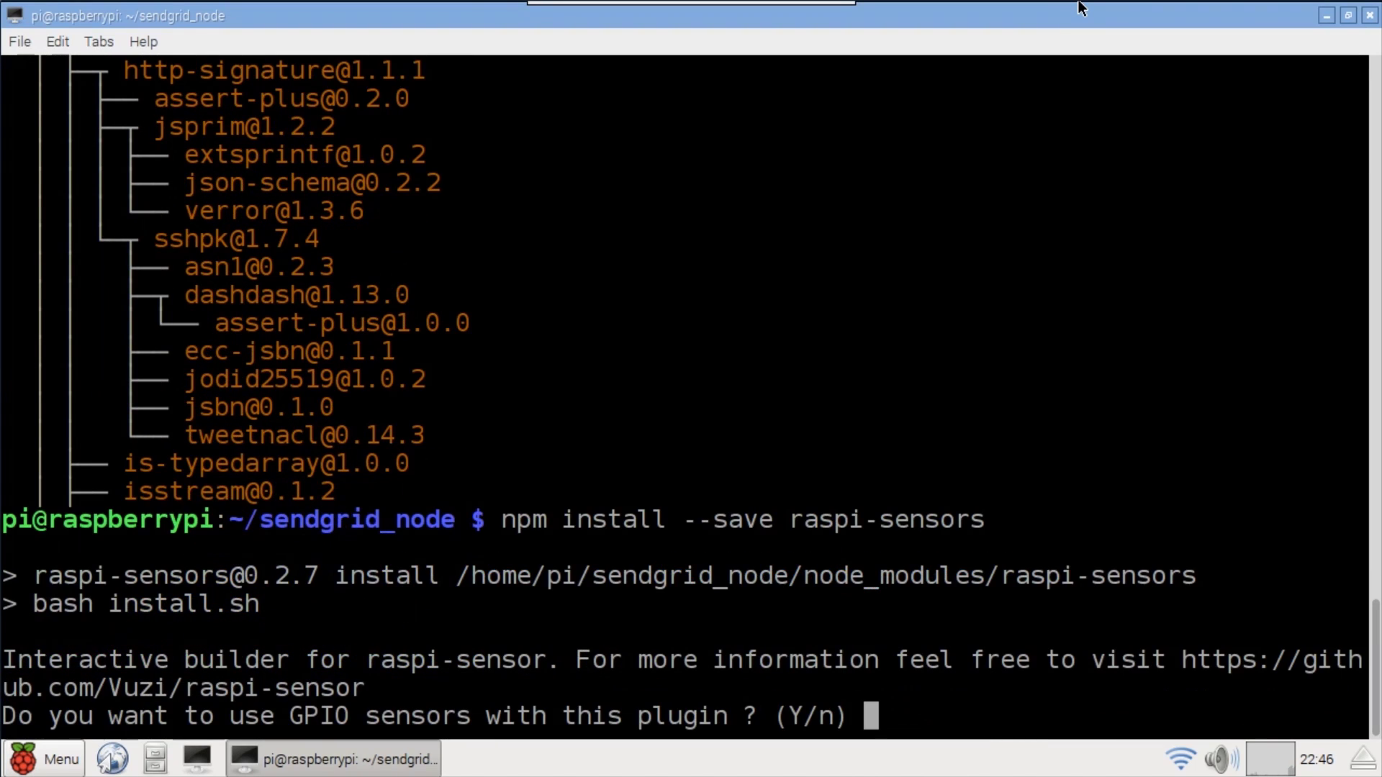
key(Return)
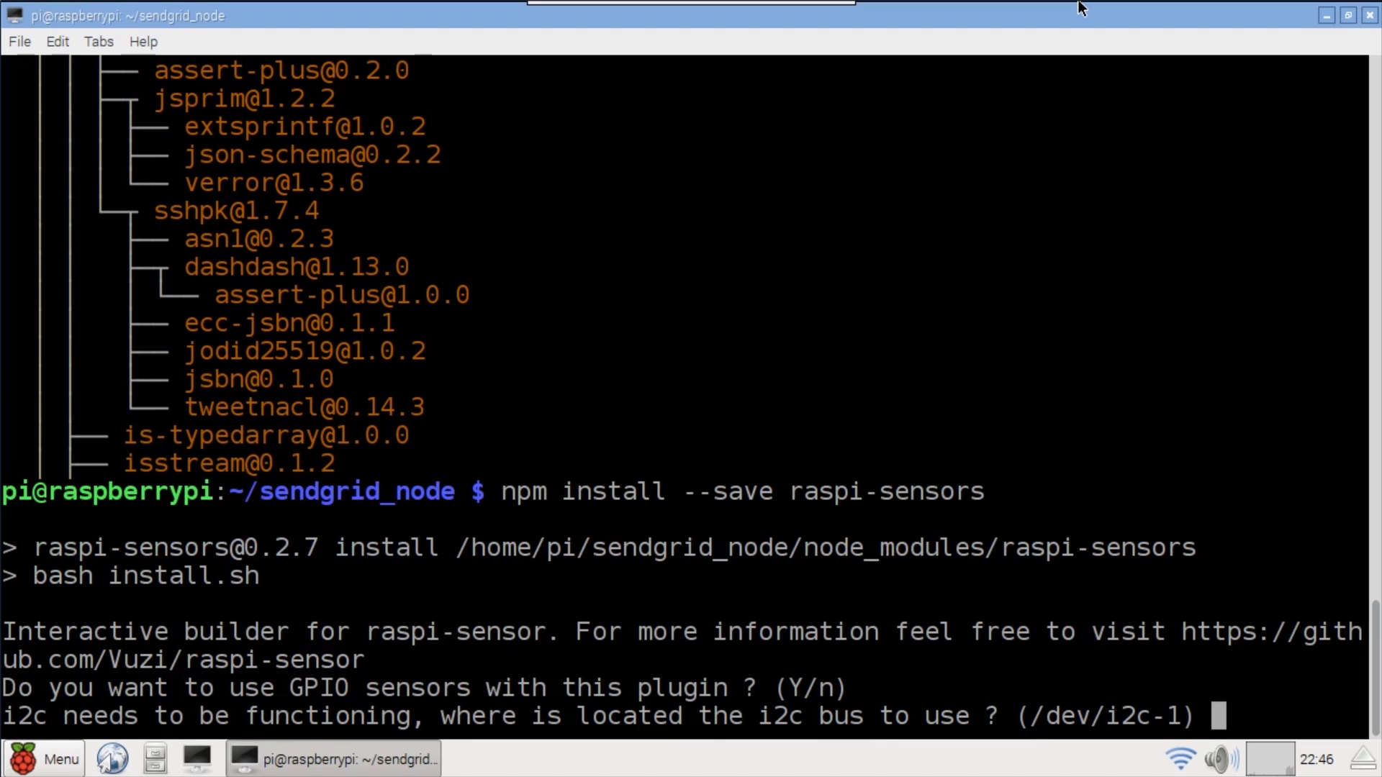
key(Return)
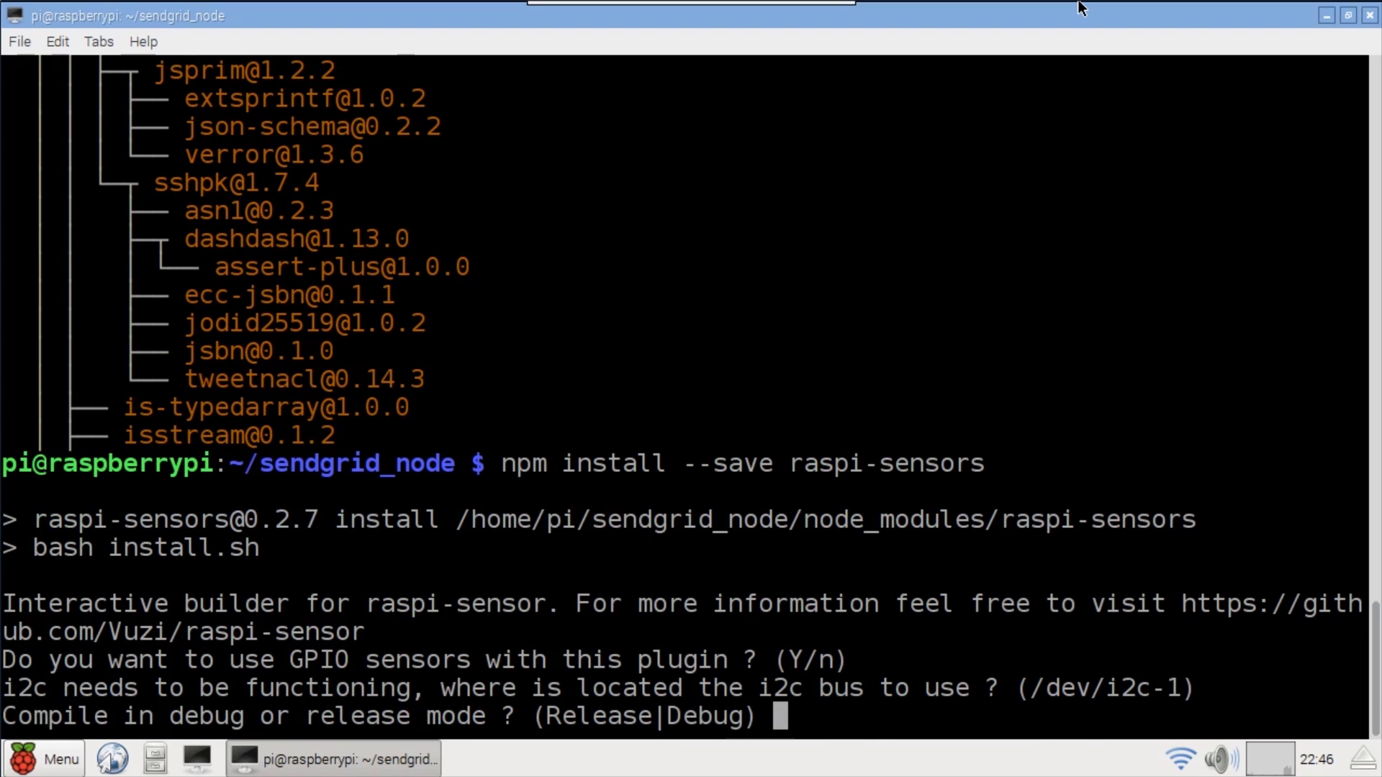
key(Return)
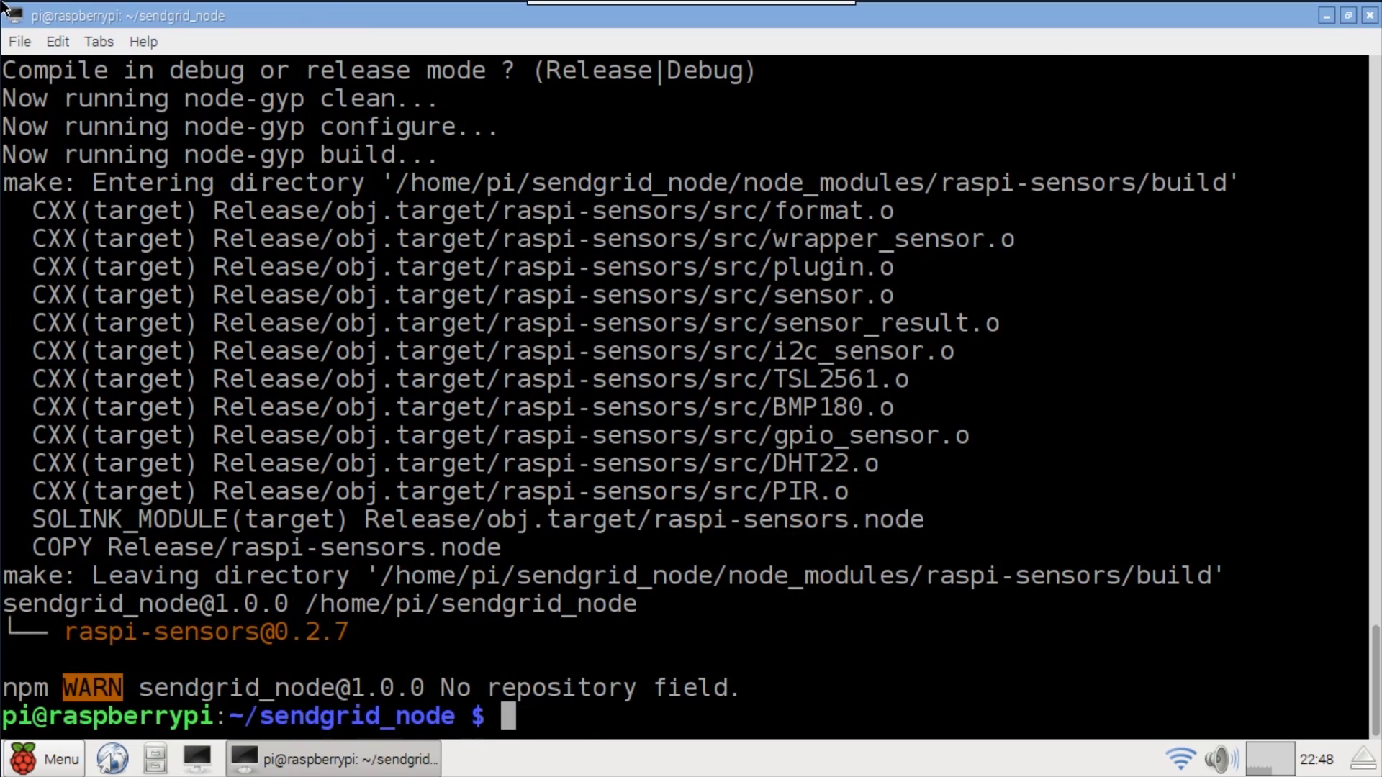
text(clear)
key(Return)
- Open index.js in nano and add "use strict" as its first line
text(nano )
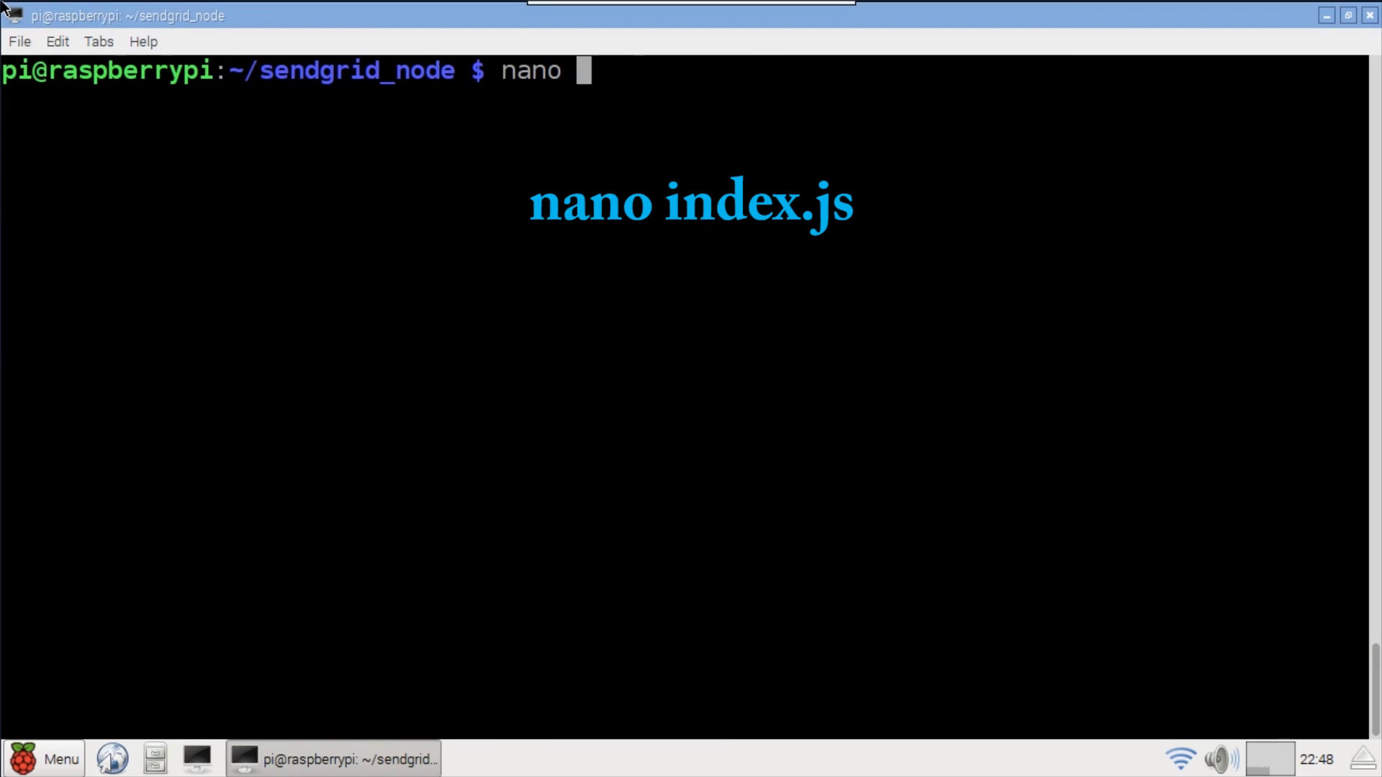
text(index.js)
key(Return)
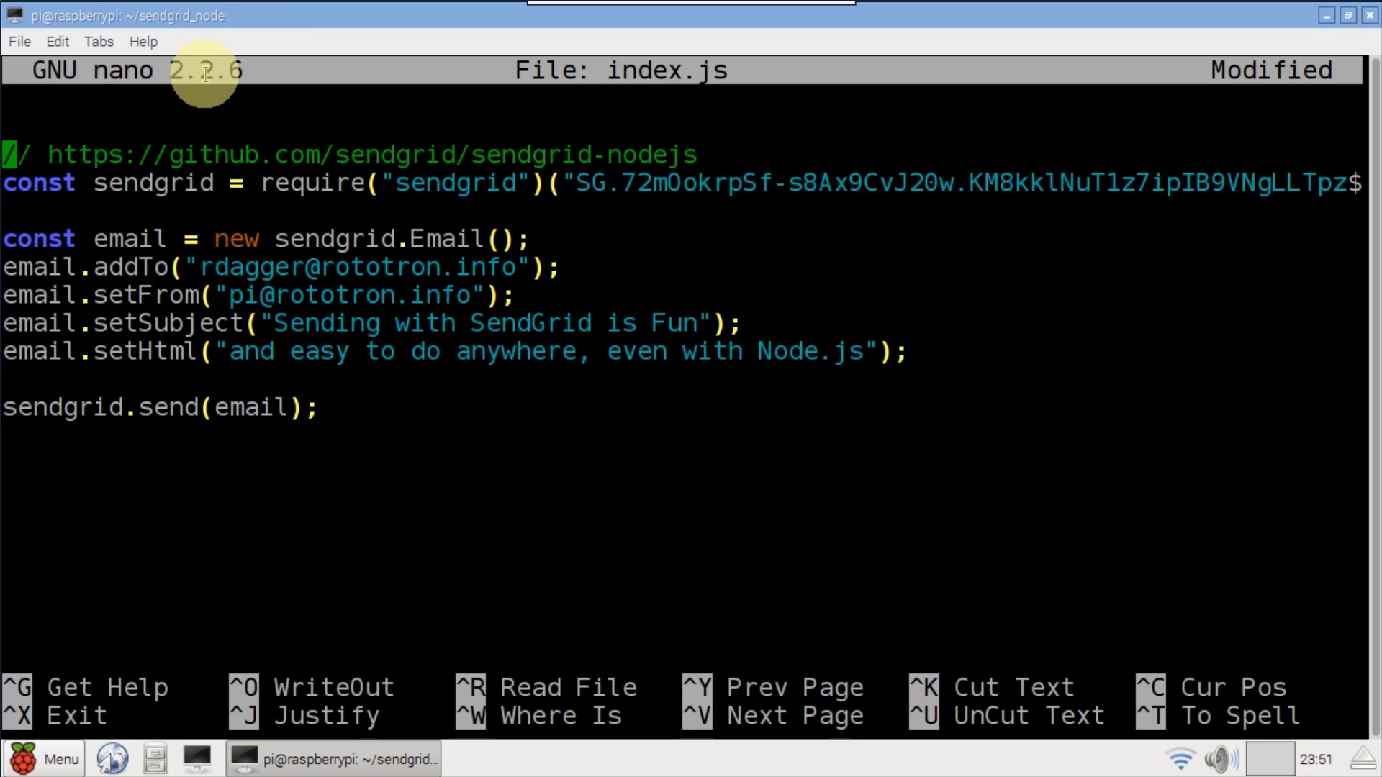
key(Up)
text("use strict")
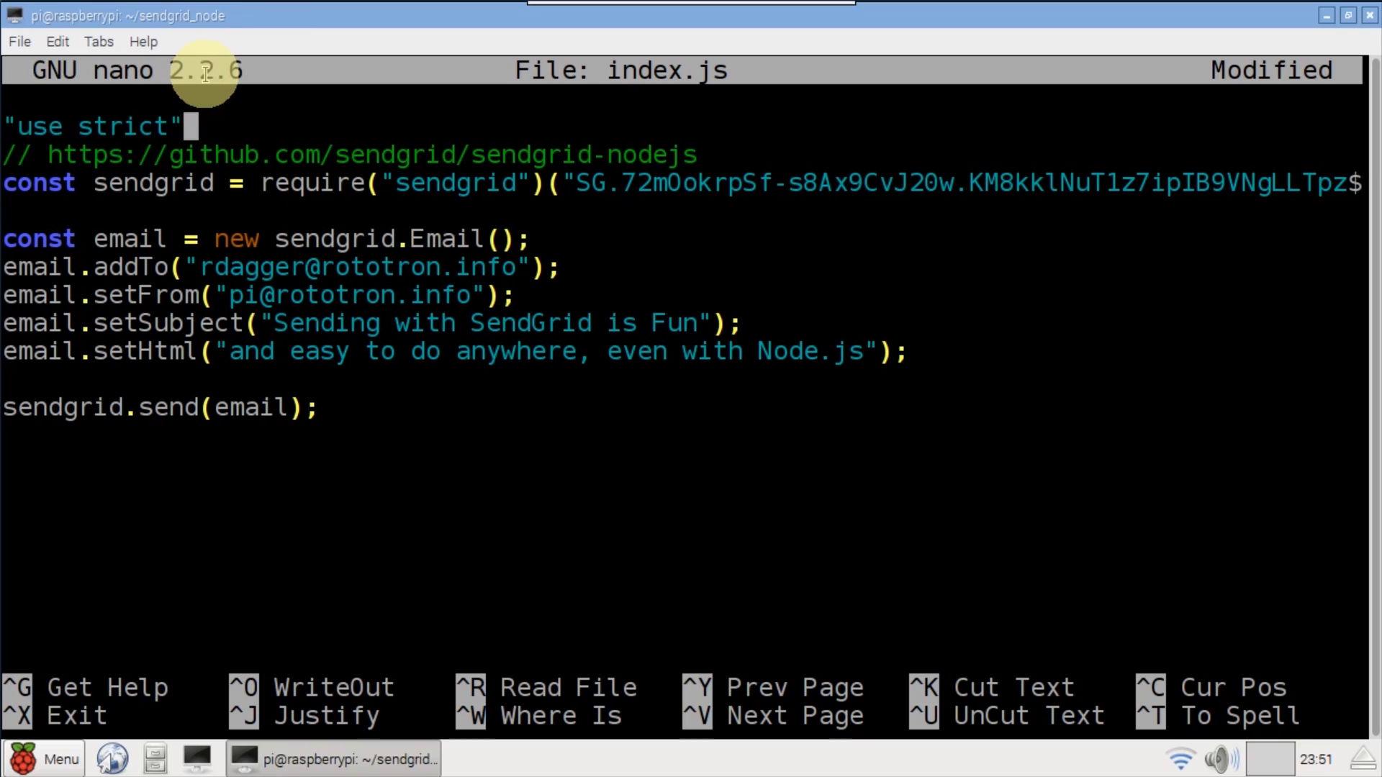
- Insert the RaspiSensors require and a DHT22 sensor on pin 0X7 below the sendgrid line
key(Down)
key(Down)
key(Down)
key(Return)
key(Return)
key(Return)
key(Up)
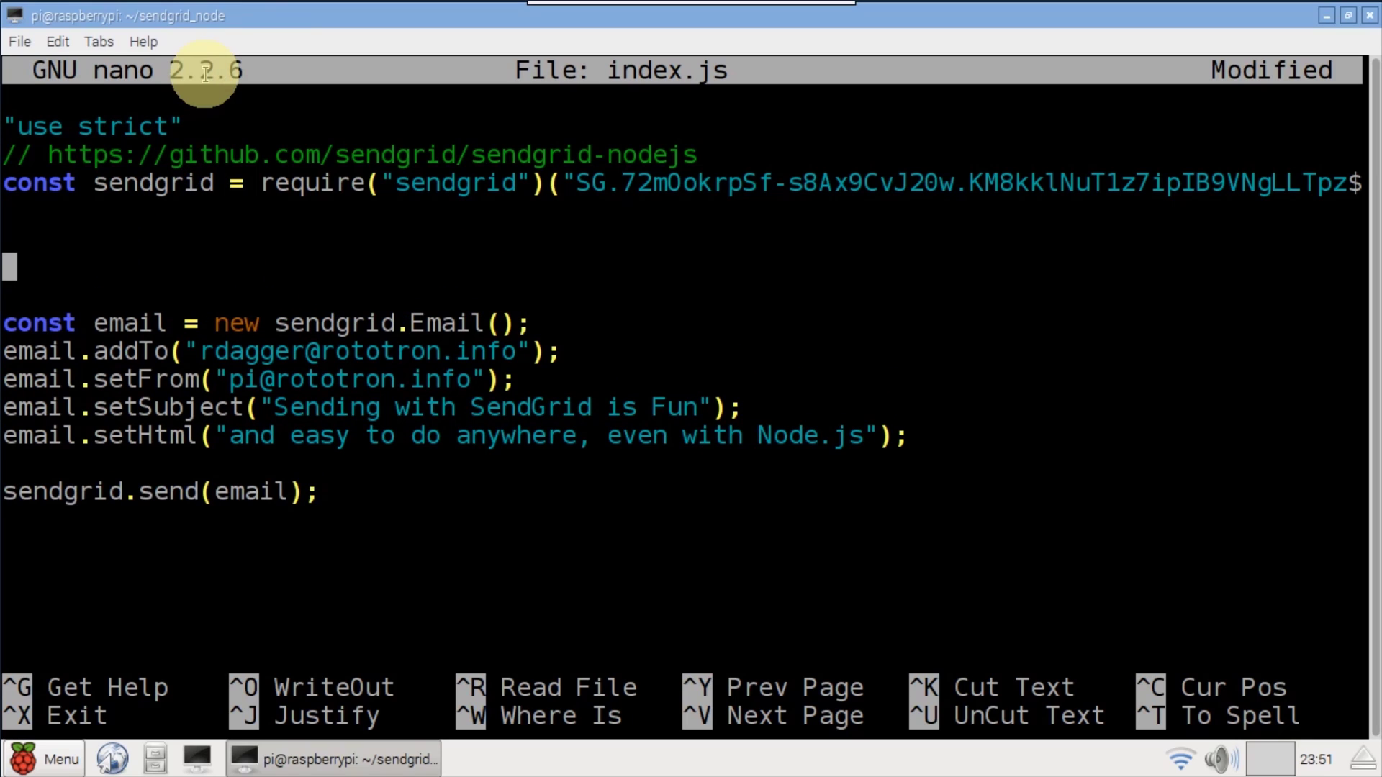
key(ctrl+shift+v)
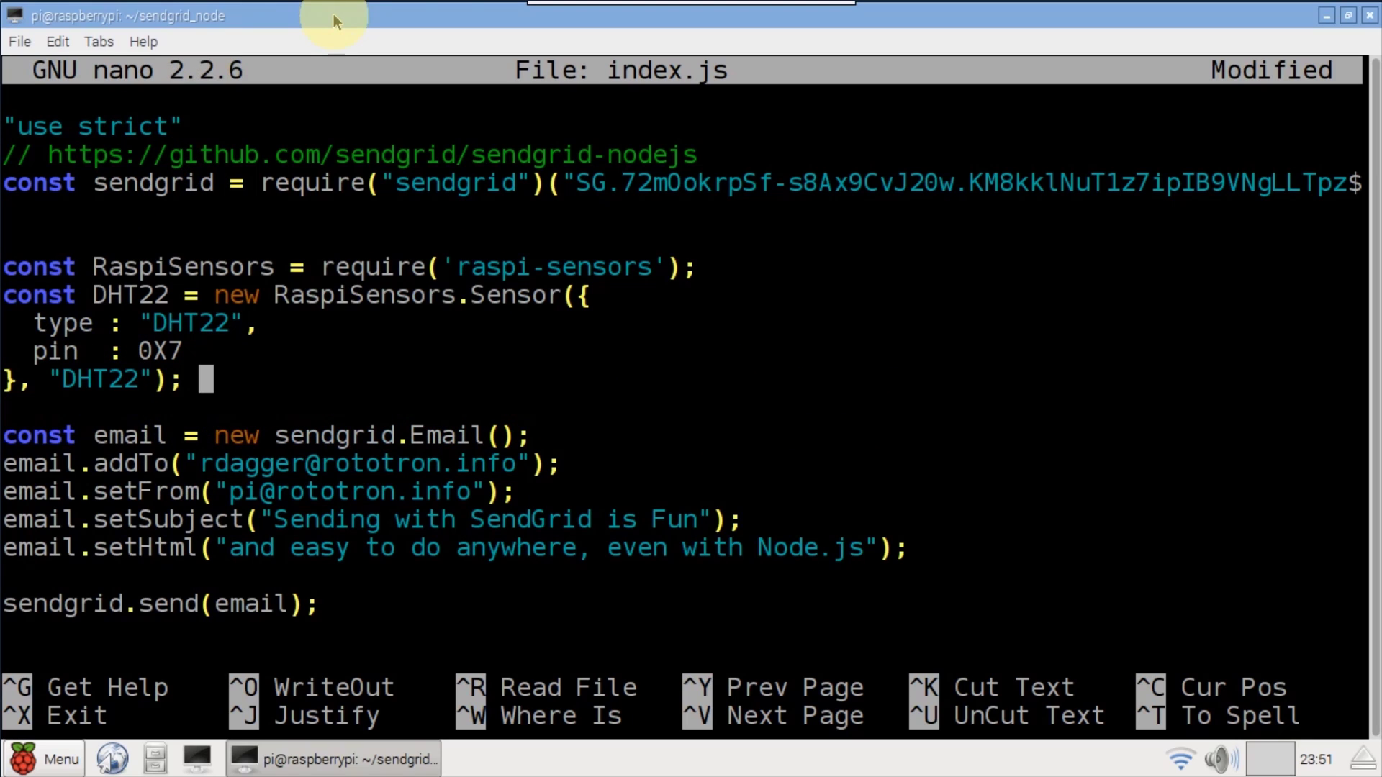
double_click(169, 270)
double_click(132, 295)
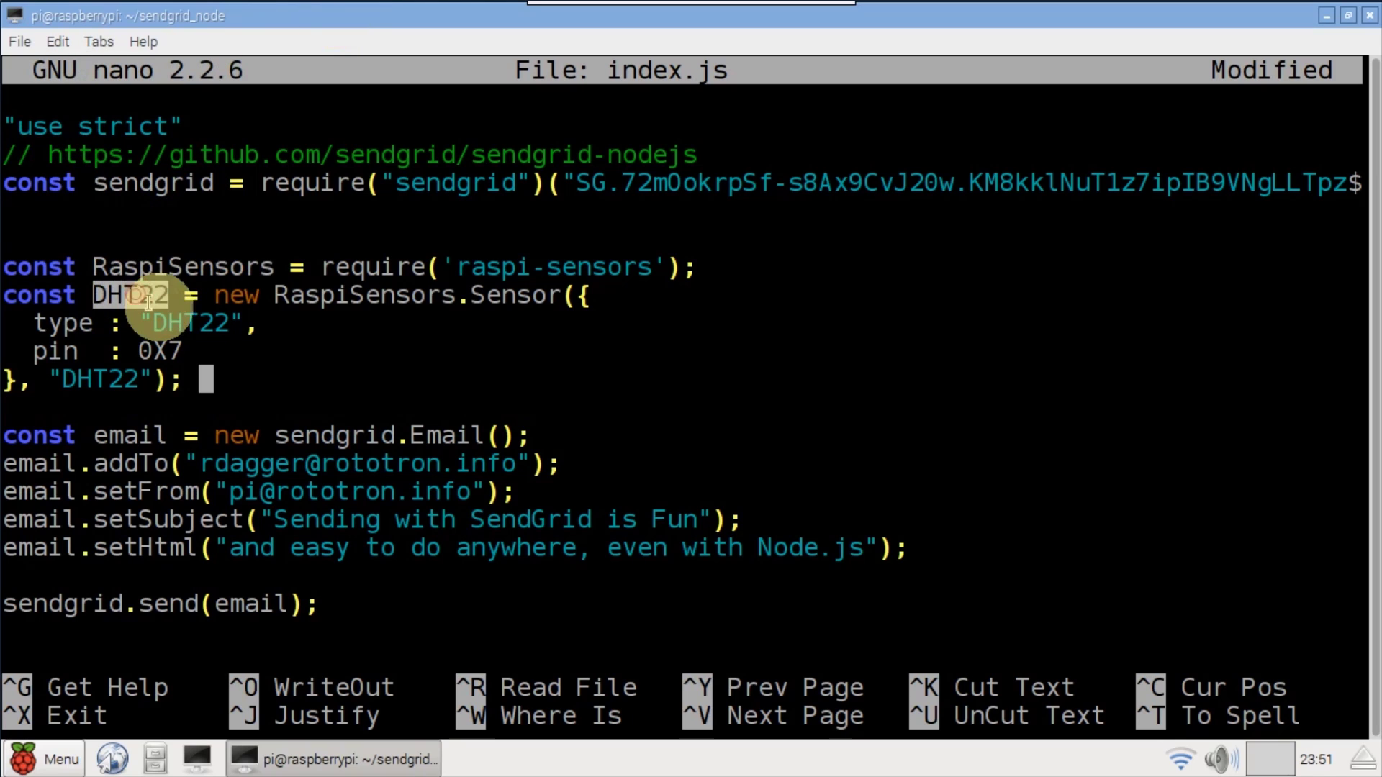
double_click(160, 350)
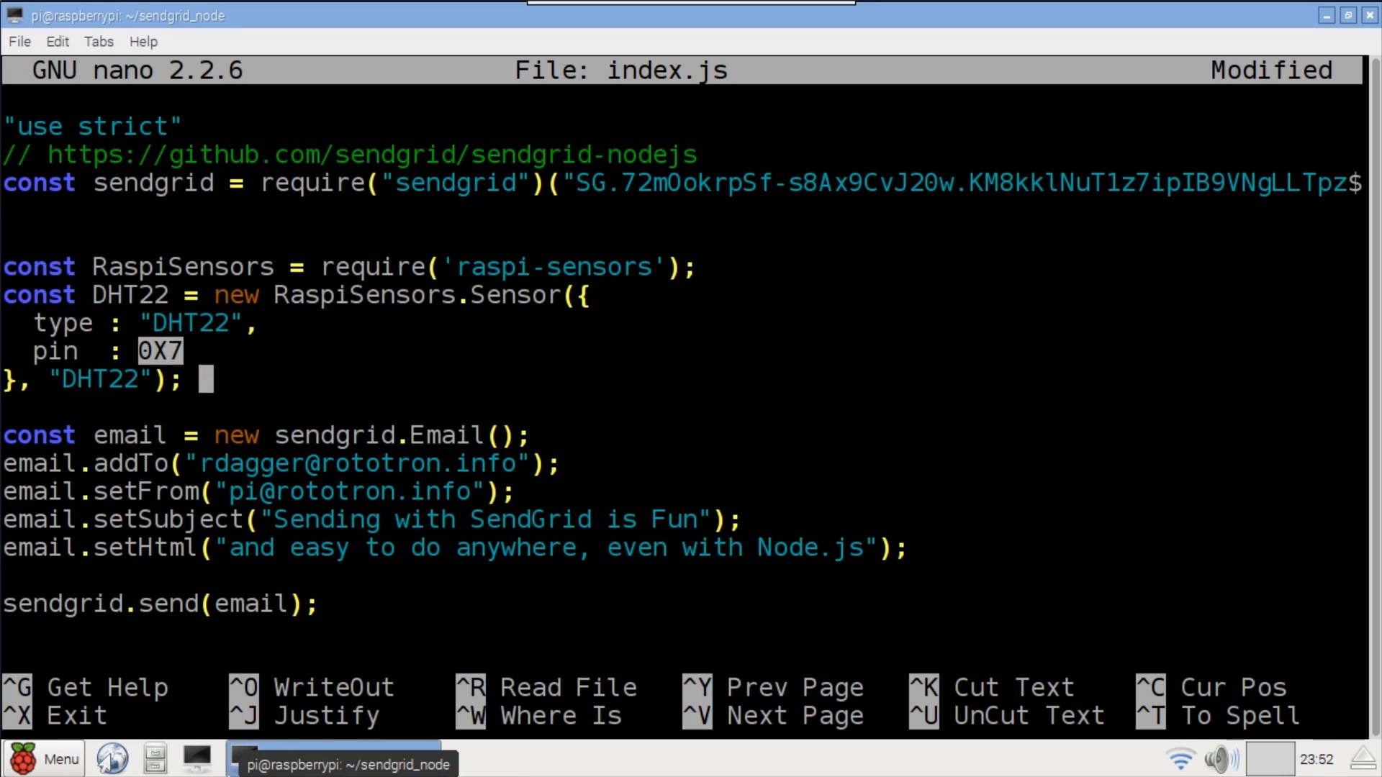
- Add the dht22Promise with t and h variables and a DHT22.fetch callback
click(430, 15)
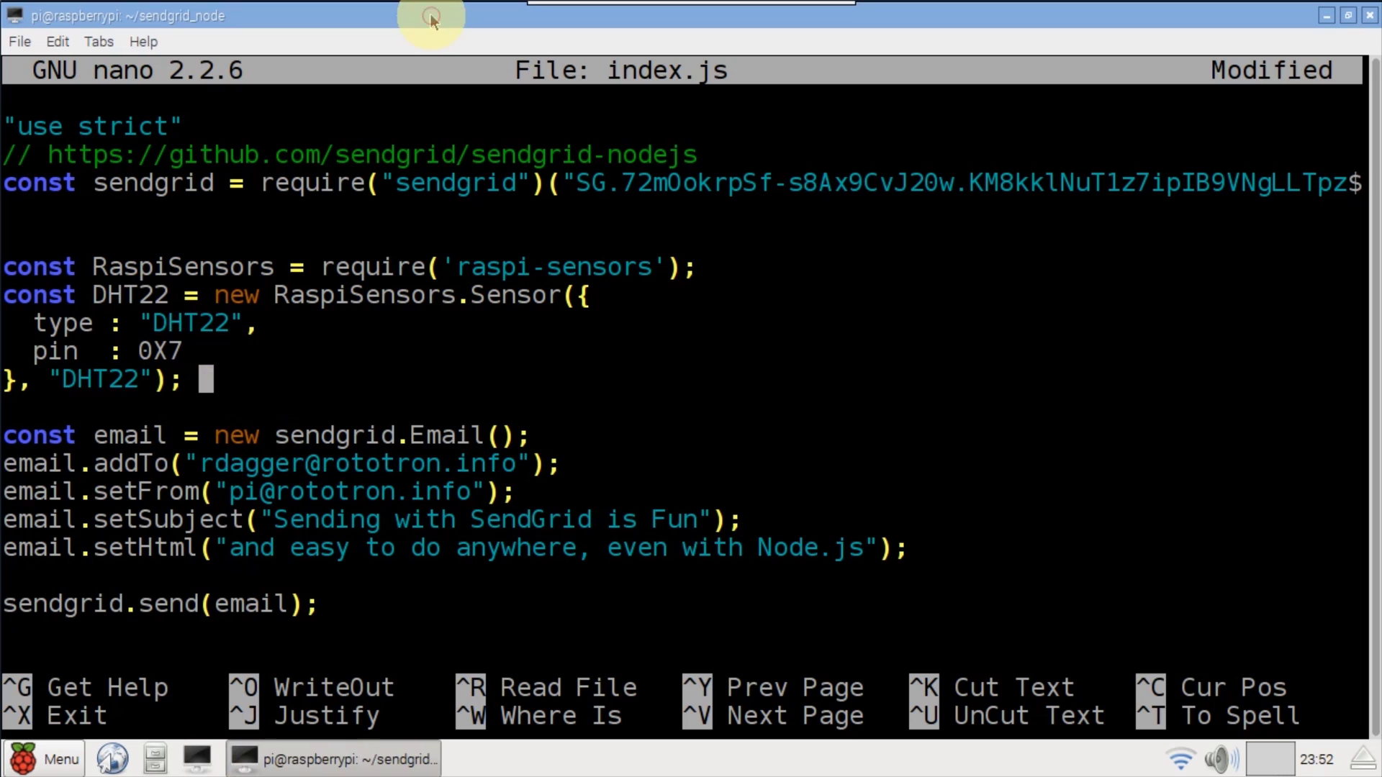
key(Return)
key(Return)
text(const dht22Promise = new Promise((resolve, reject)=> {)
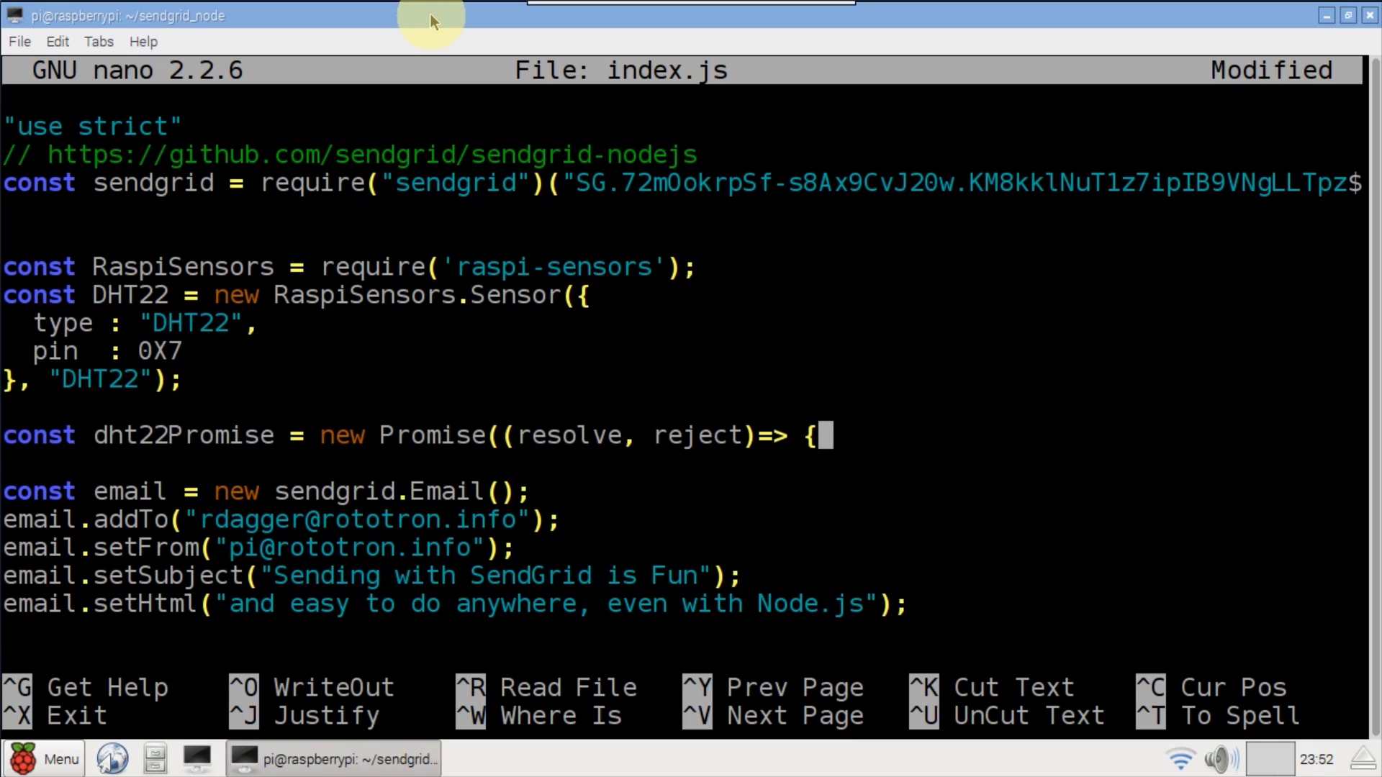
key(Return)
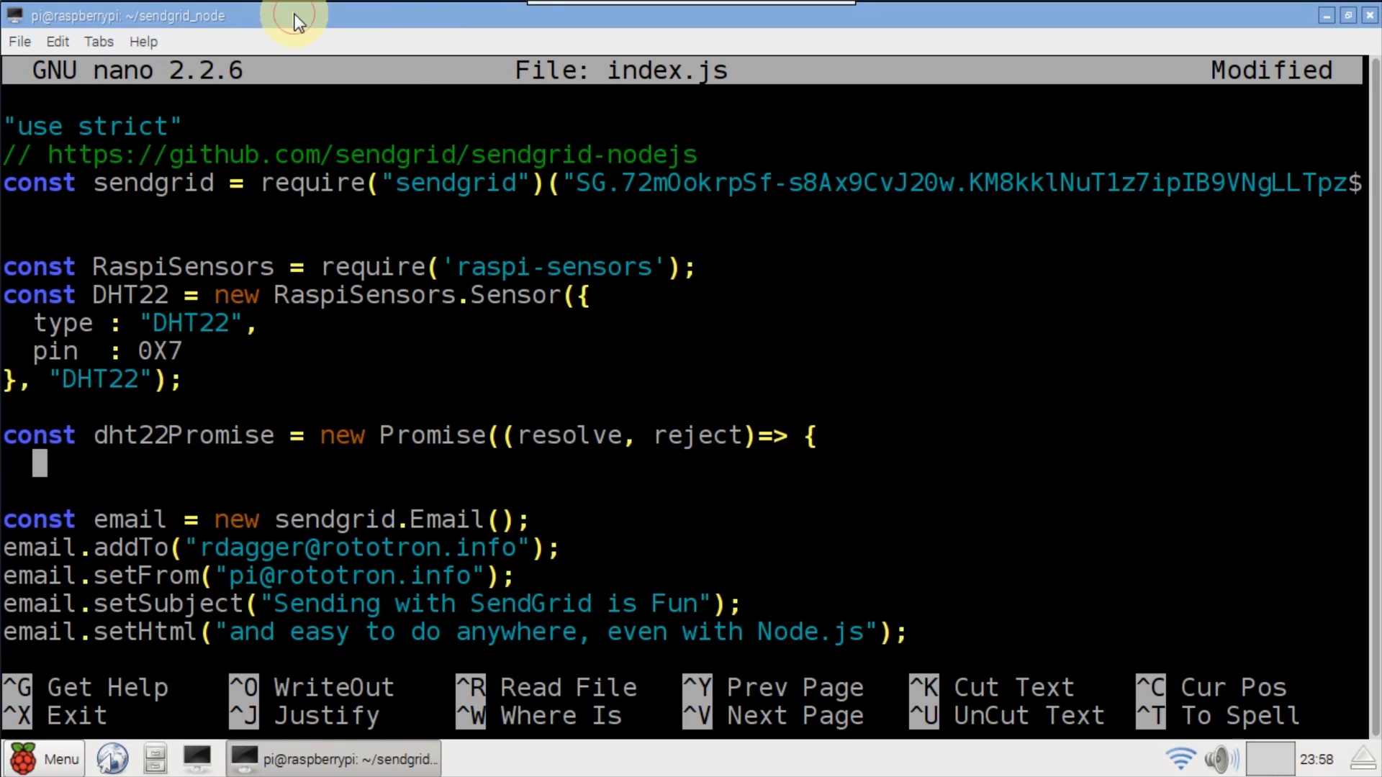
text(let t = null, h = null;)
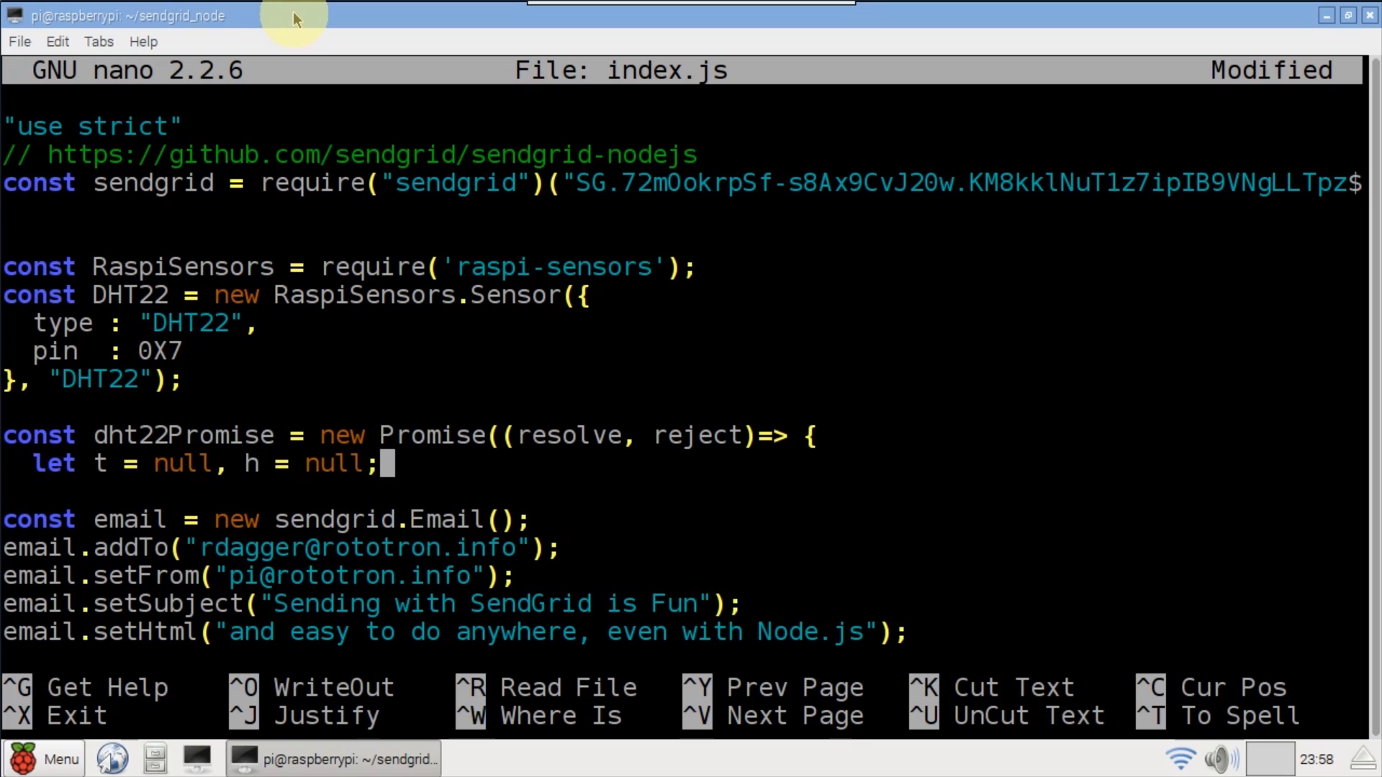
key(Return)
key(Return)
text(DHT22.fetch((err, data)=> {)
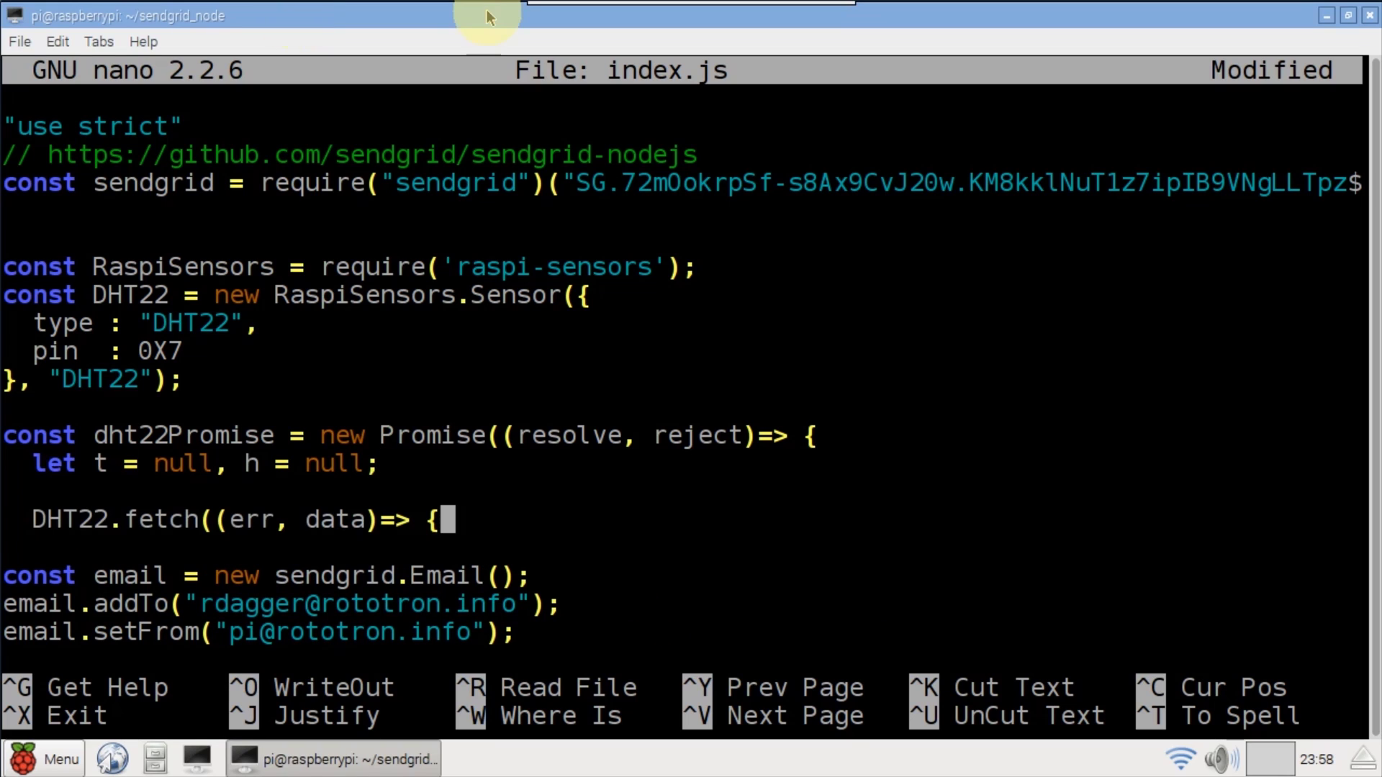
key(Return)
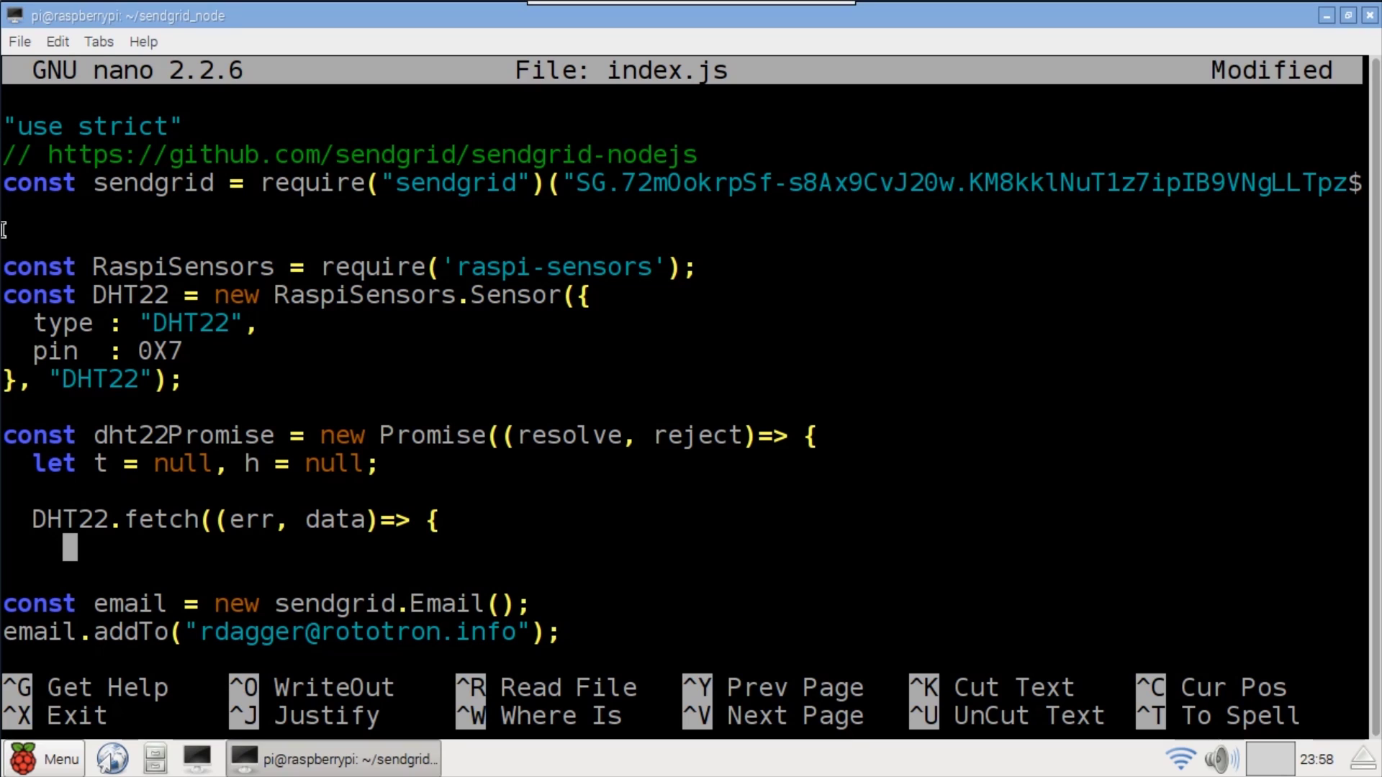
- Add the error rejection check and the Temperature/Humidity handling that resolves the promise
text(if(err) {       reject(err.cause)     })
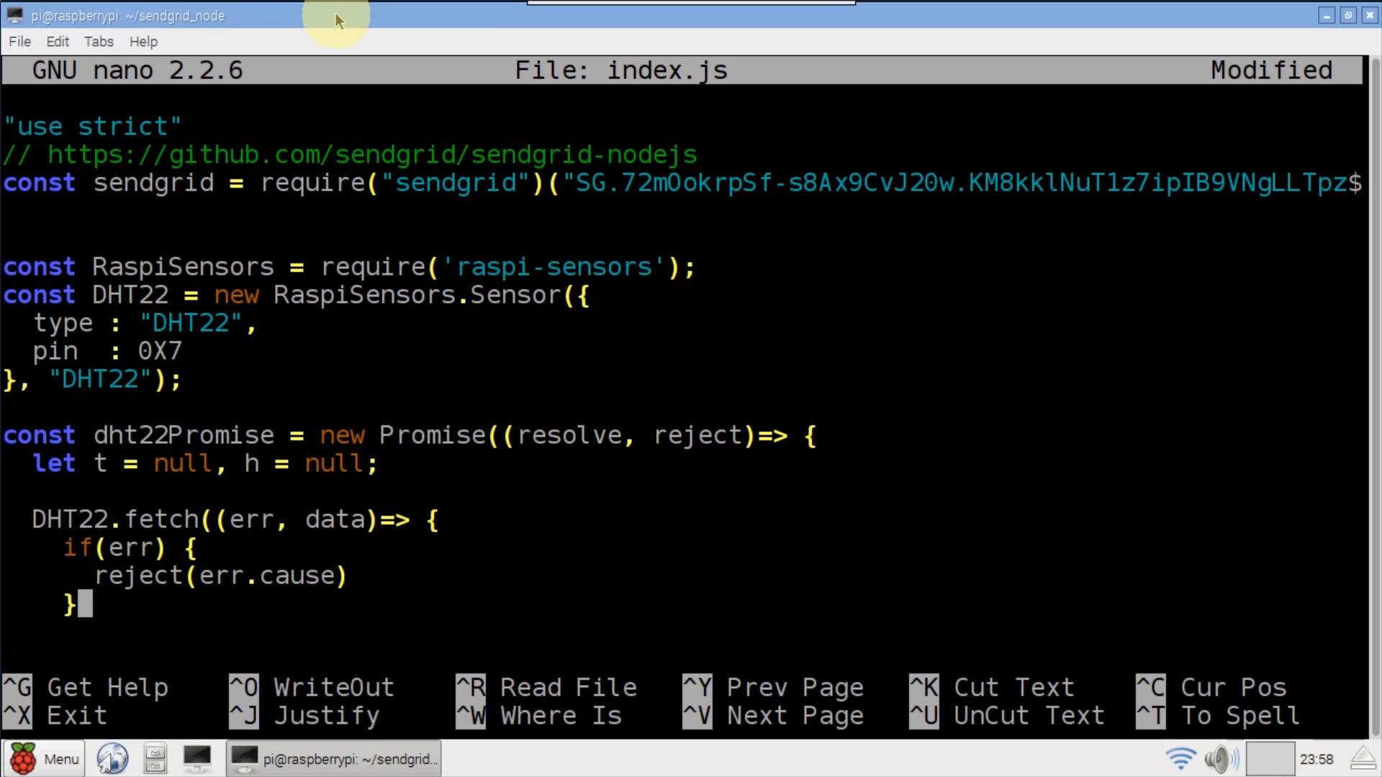
key(Return)
text(if(data.type === "Temperature") {       t = data.value.toFixed(1);     } else {       h = data.value.toFixed(1);     }     if(t !== null && h !== null){       resolve({ temperature : t, humidity : h });     }   }); });)
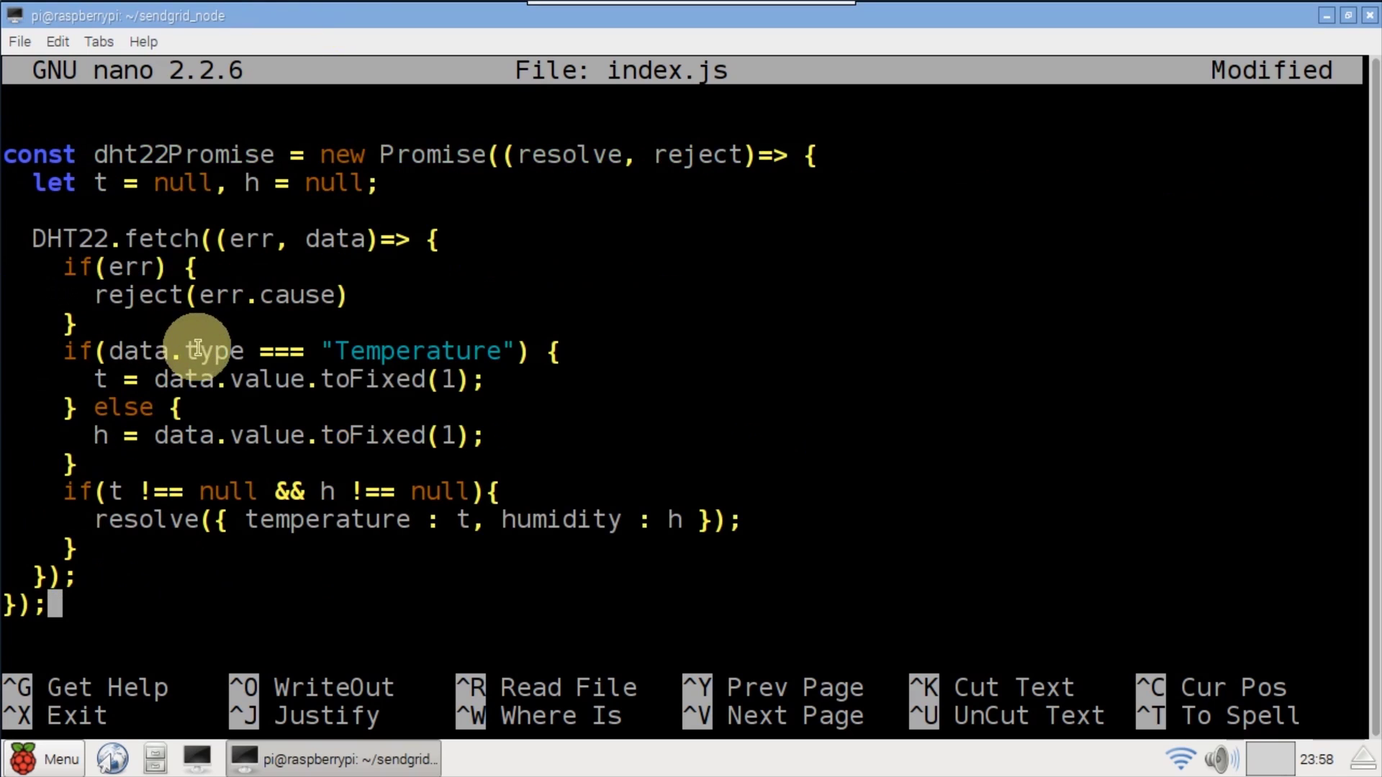
double_click(198, 351)
double_click(425, 351)
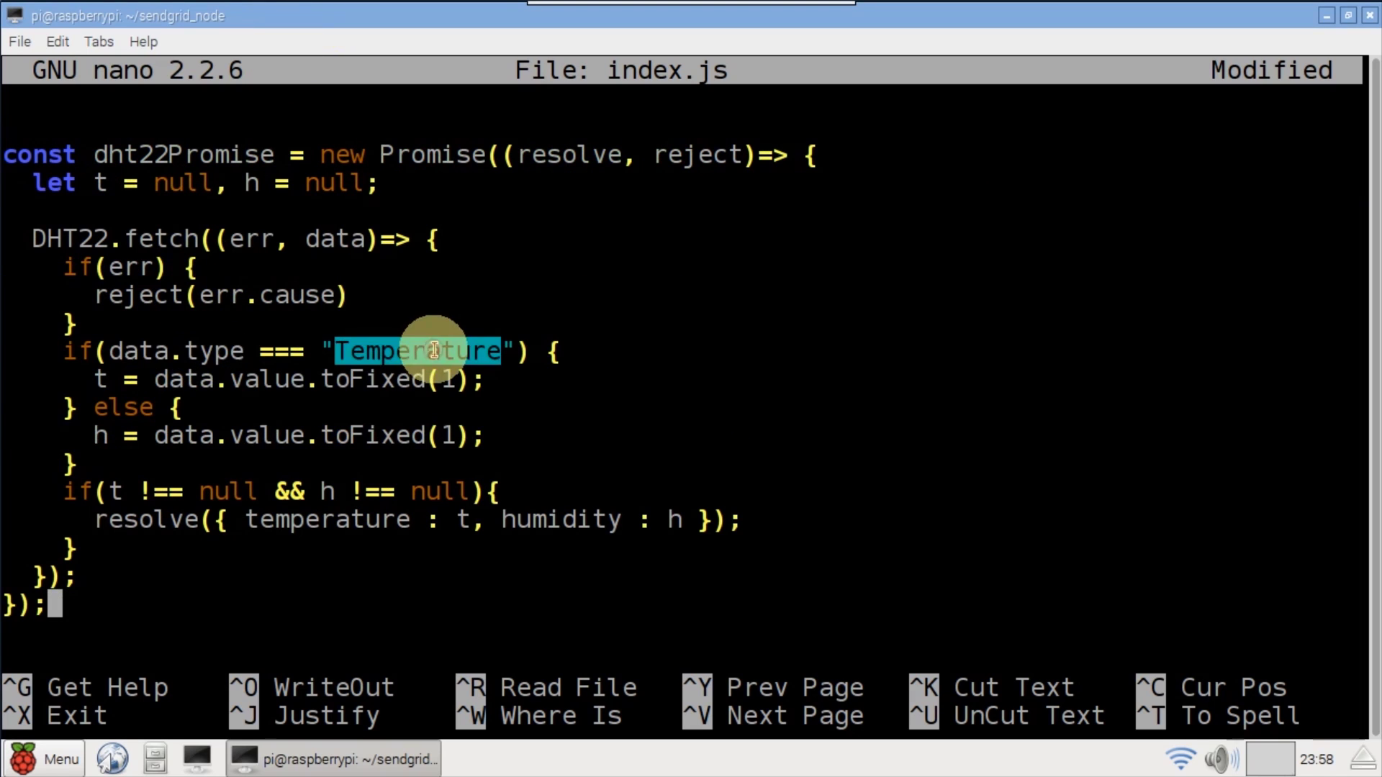
click(286, 379)
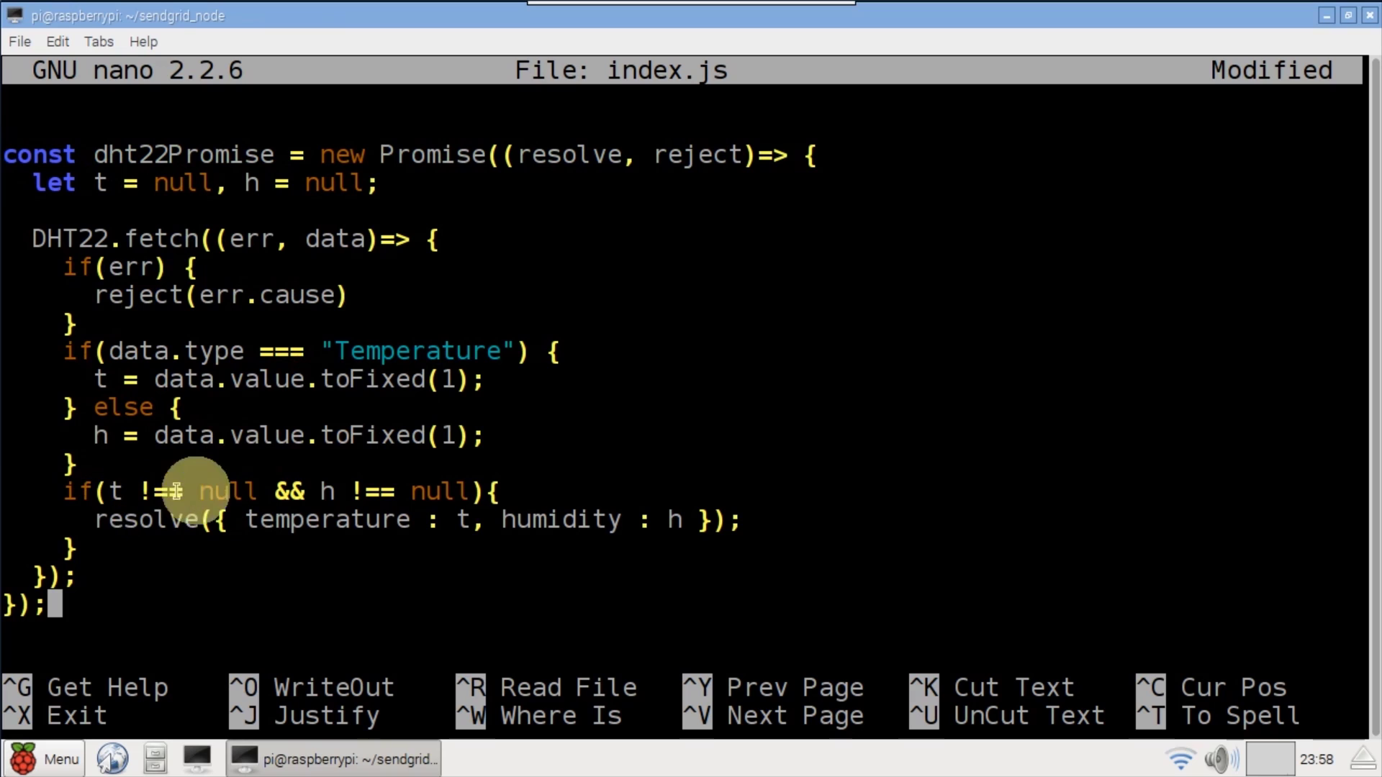
double_click(160, 518)
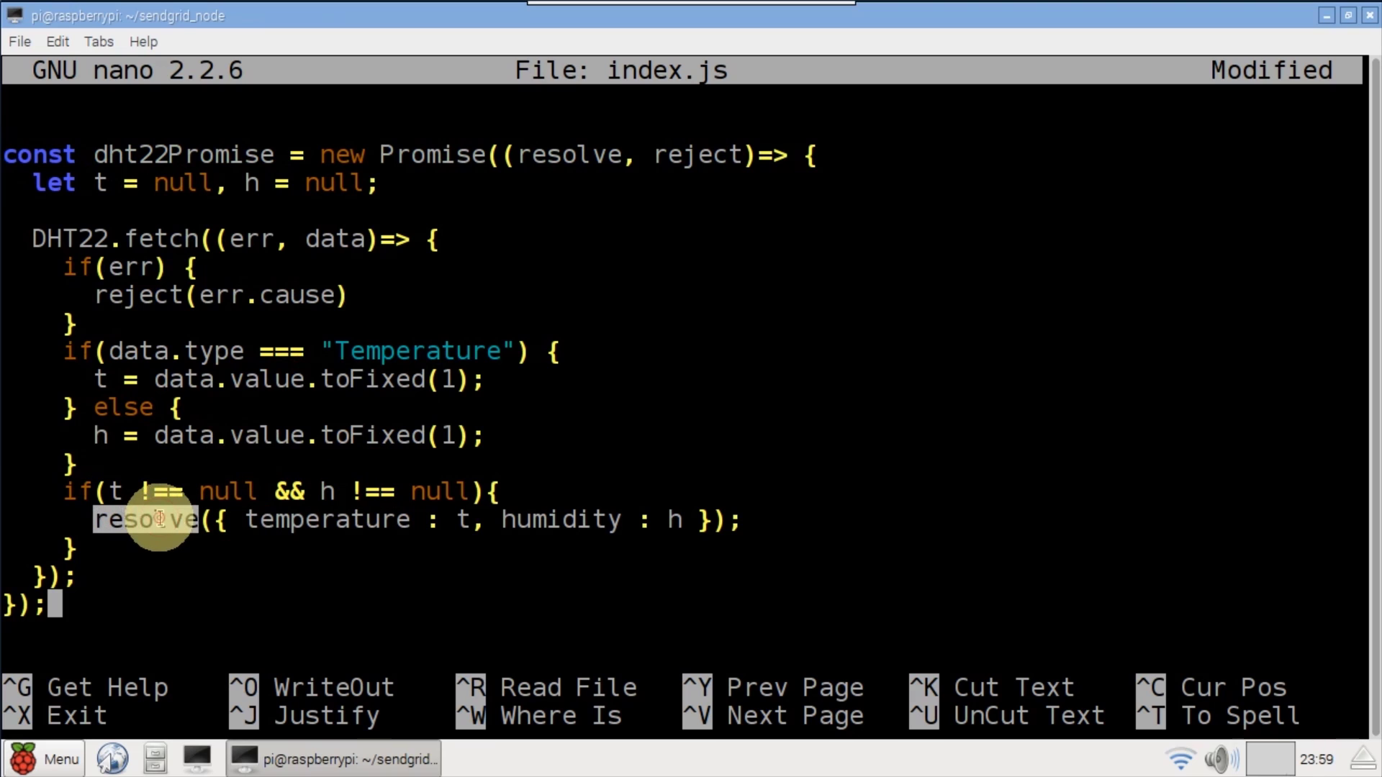
- Wrap the email code in an indented dht22Promise.then block with a catch that logs errors
text(dht22Promise.then((data)=> {)
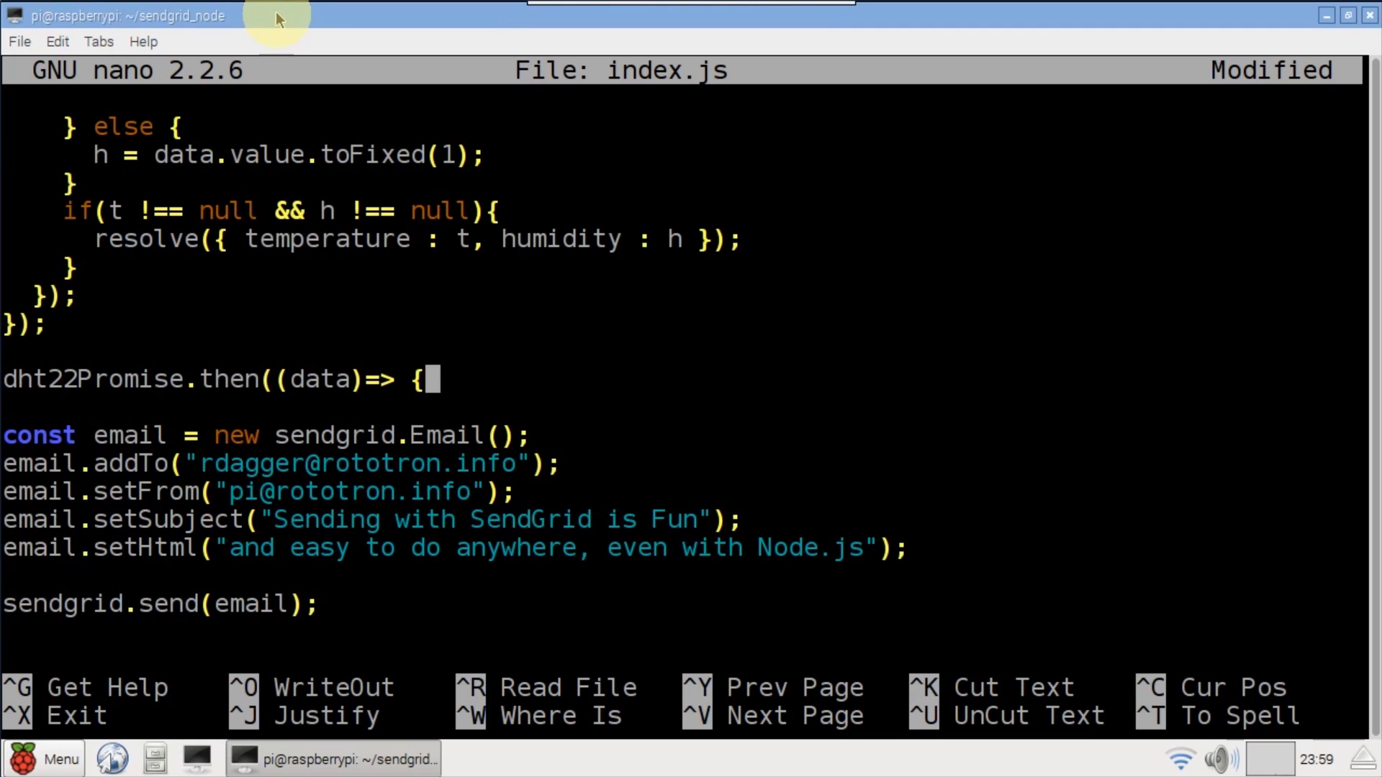
key(Down)
key(Down)
key(Home)
key(Down)
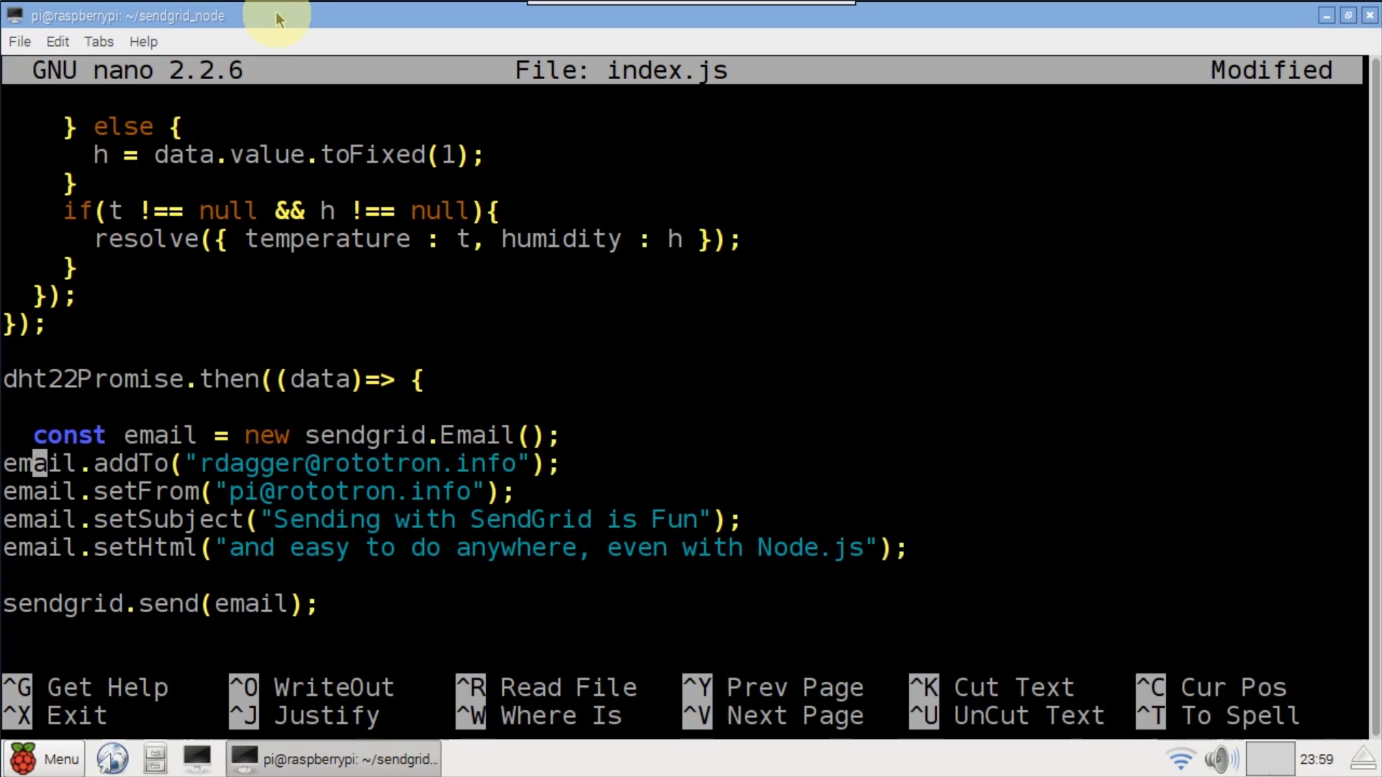
key(Home)
key(Down)
key(Home)
key(Down)
key(Home)
key(Down)
key(Home)
key(Down)
key(Down)
key(Home)
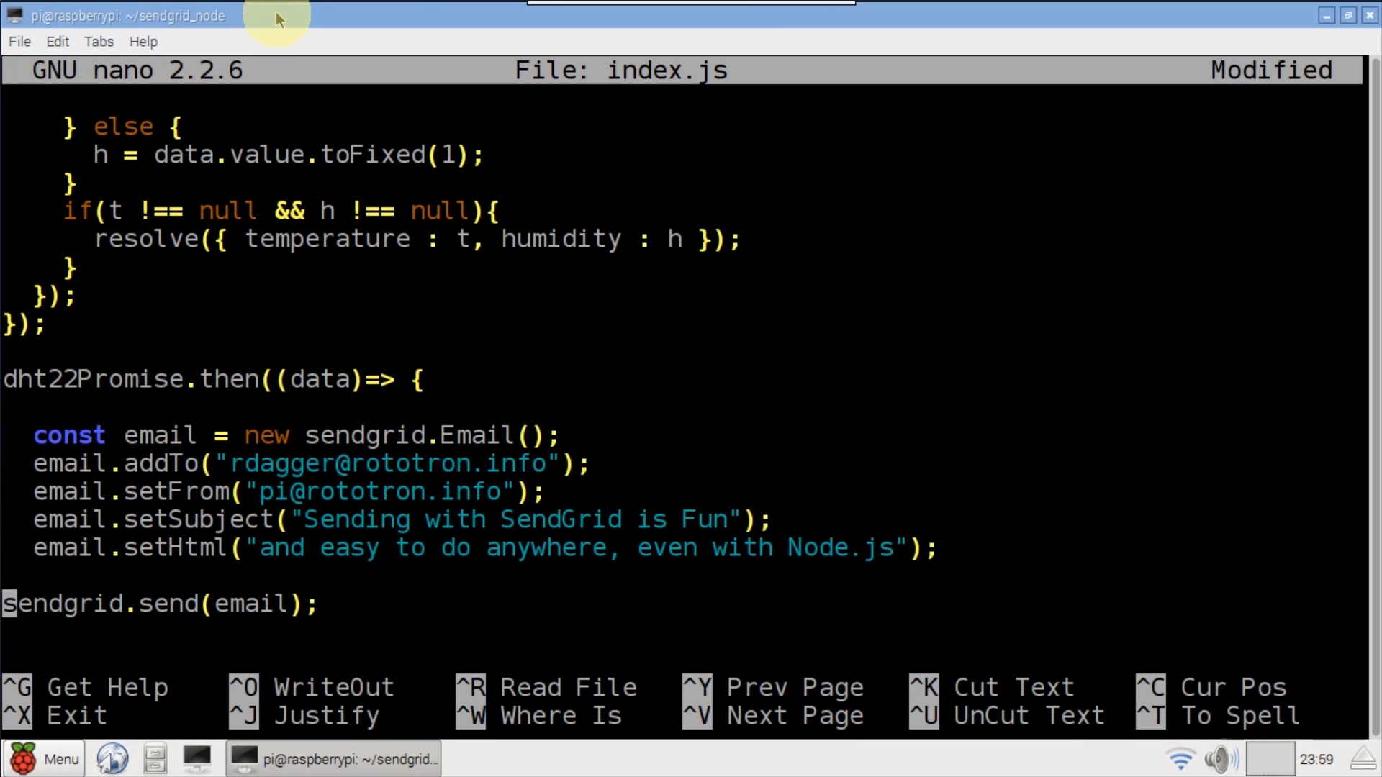
key(End)
key(Return)
text(}).catch((err)=>{   console.log(err); });)
- Set the subject to 'DHT-22 Sensor', the body to the temperature and humidity readings, and save index.js
key(Up)
key(Up)
key(Up)
key(Up)
key(Up)
key(Up)
key(Right)
key(Right)
key(Right)
key(Right)
key(Right)
key(Right)
key(Right)
key(Right)
key(Right)
key(Right)
key(Right)
key(Right)
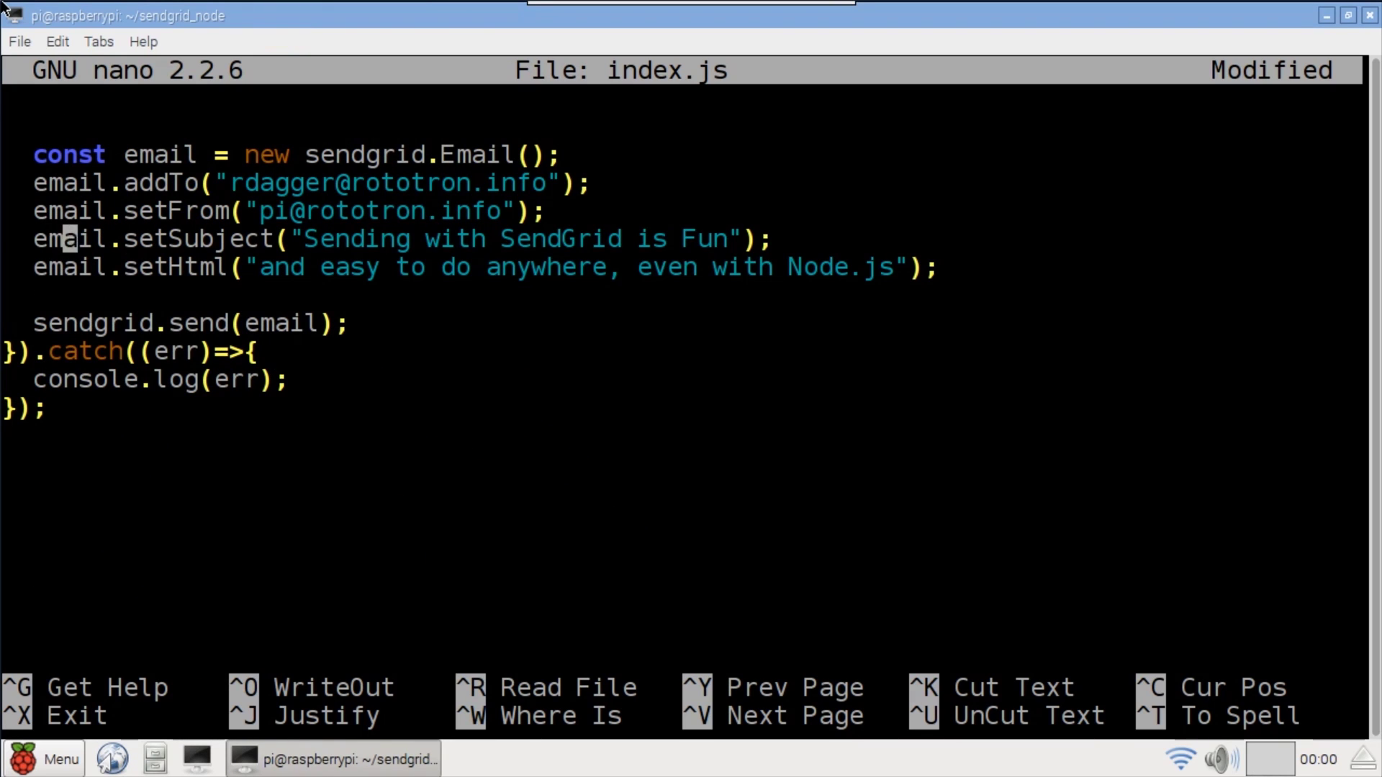
key(Right)
key(Right)
key(Right)
key(Right)
key(Right)
key(Delete)
key(Delete)
key(Delete)
key(Delete)
key(Delete)
key(Delete)
key(Delete)
key(Delete)
key(Delete)
key(Delete)
key(Delete)
key(Delete)
key(Delete)
key(Delete)
key(Delete)
key(Delete)
key(Delete)
key(Delete)
key(Delete)
key(Delete)
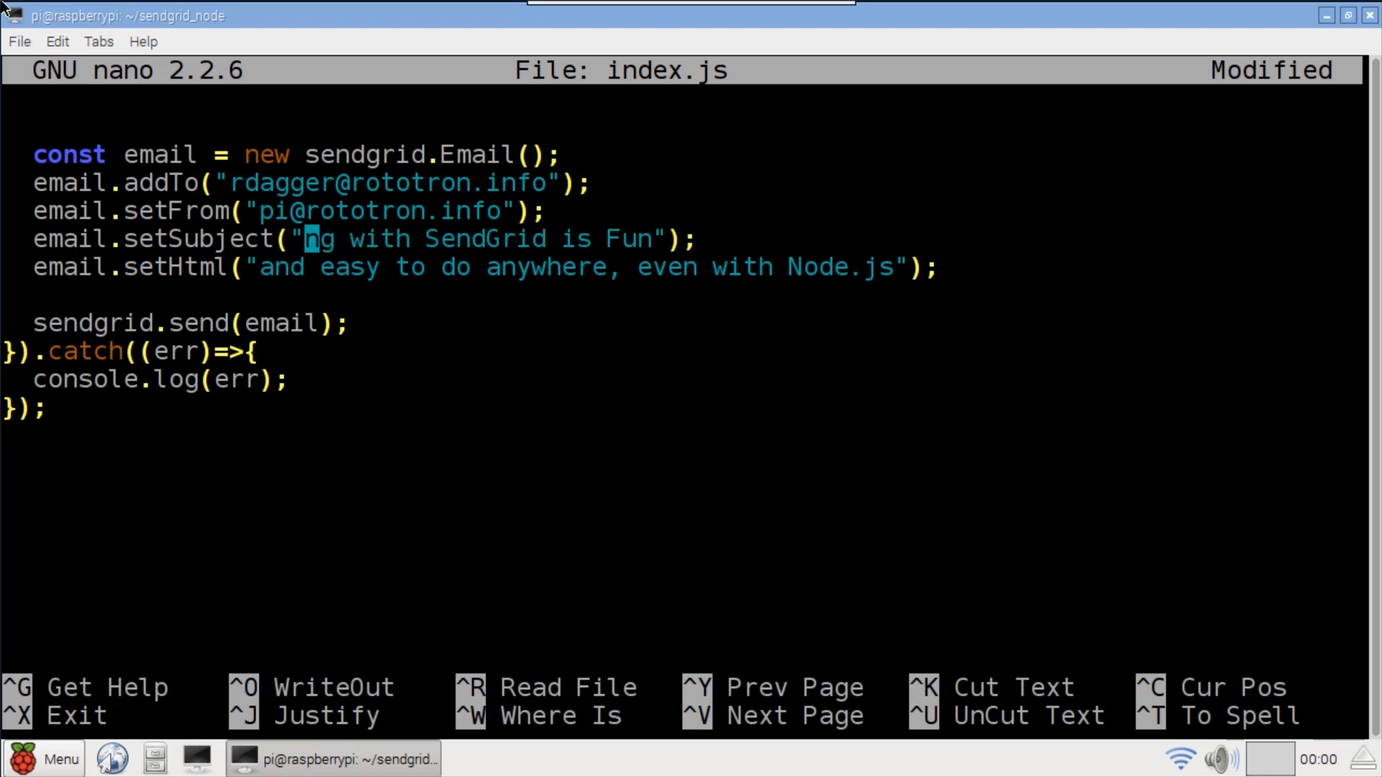
key(Delete)
key(Delete)
key(Delete)
key(Delete)
key(Delete)
text(DHT-22 Sensor)
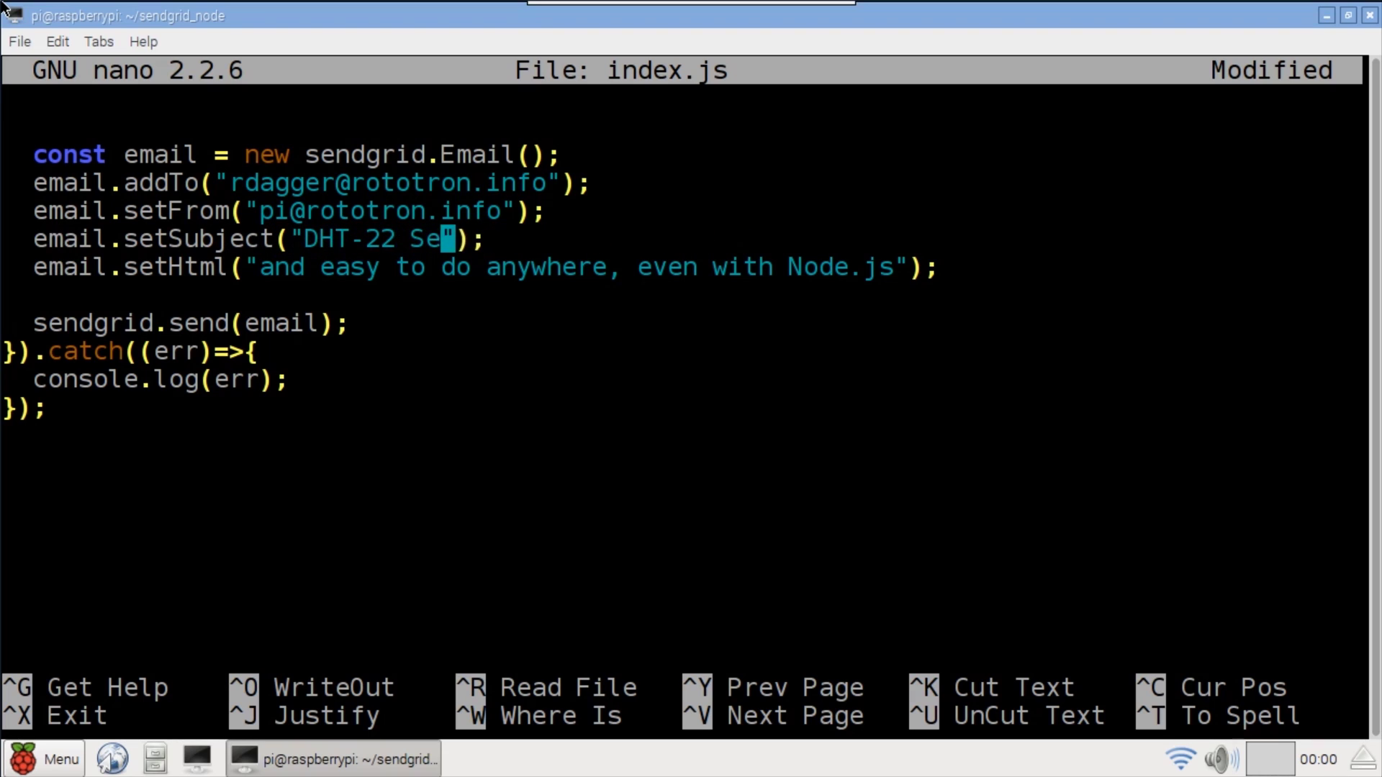
key(Down)
key(Left)
key(Left)
key(Left)
key(Left)
key(Left)
key(Left)
key(Left)
key(Left)
key(Left)
key(Left)
key(Left)
key(Left)
key(Left)
key(Left)
key(Left)
key(Left)
key(Left)
key(Delete)
key(Delete)
key(Delete)
key(Delete)
key(Delete)
key(Delete)
key(Delete)
key(Delete)
key(Delete)
key(Delete)
key(Delete)
key(Delete)
key(Delete)
key(Delete)
key(Delete)
key(Delete)
key(Delete)
key(Delete)
key(Delete)
key(Delete)
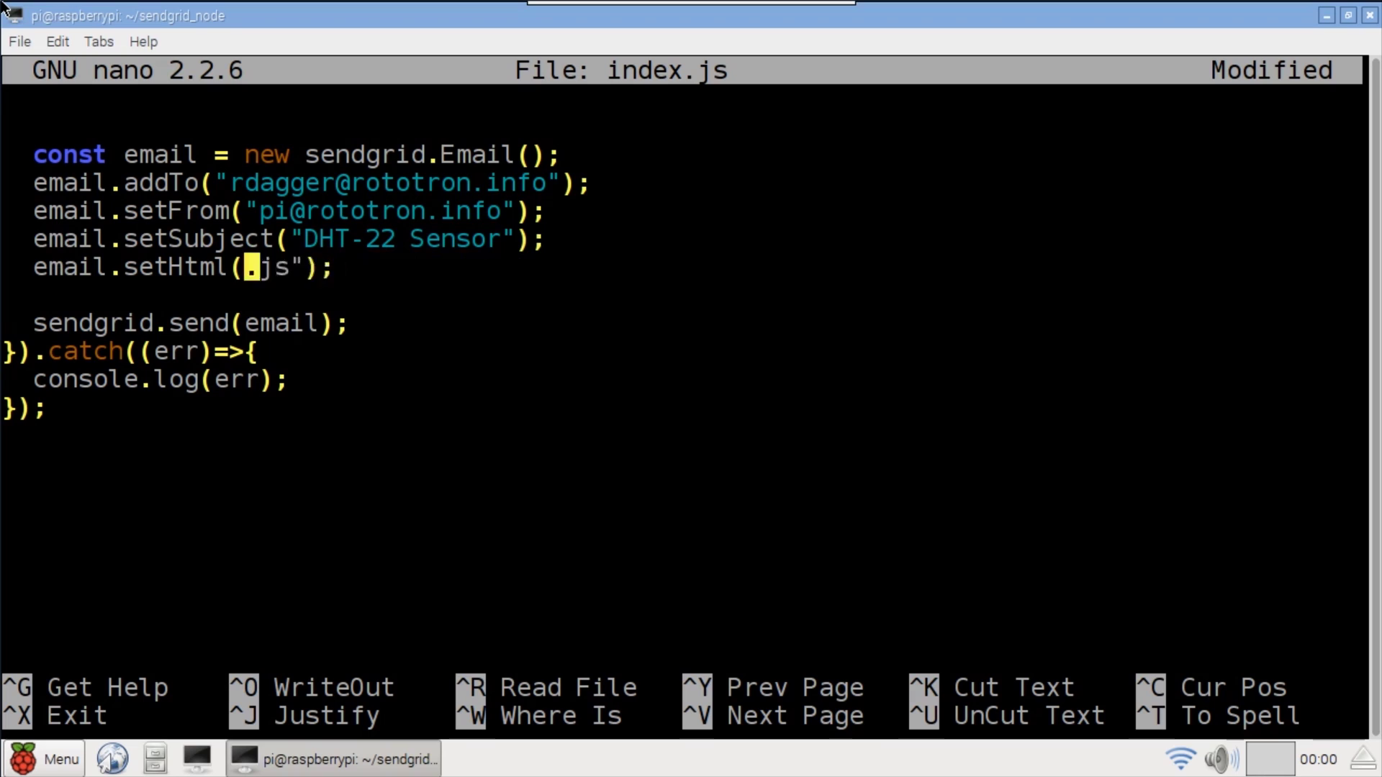
text(data.temperature+ "&deg;C / " + data.humidity + "%")
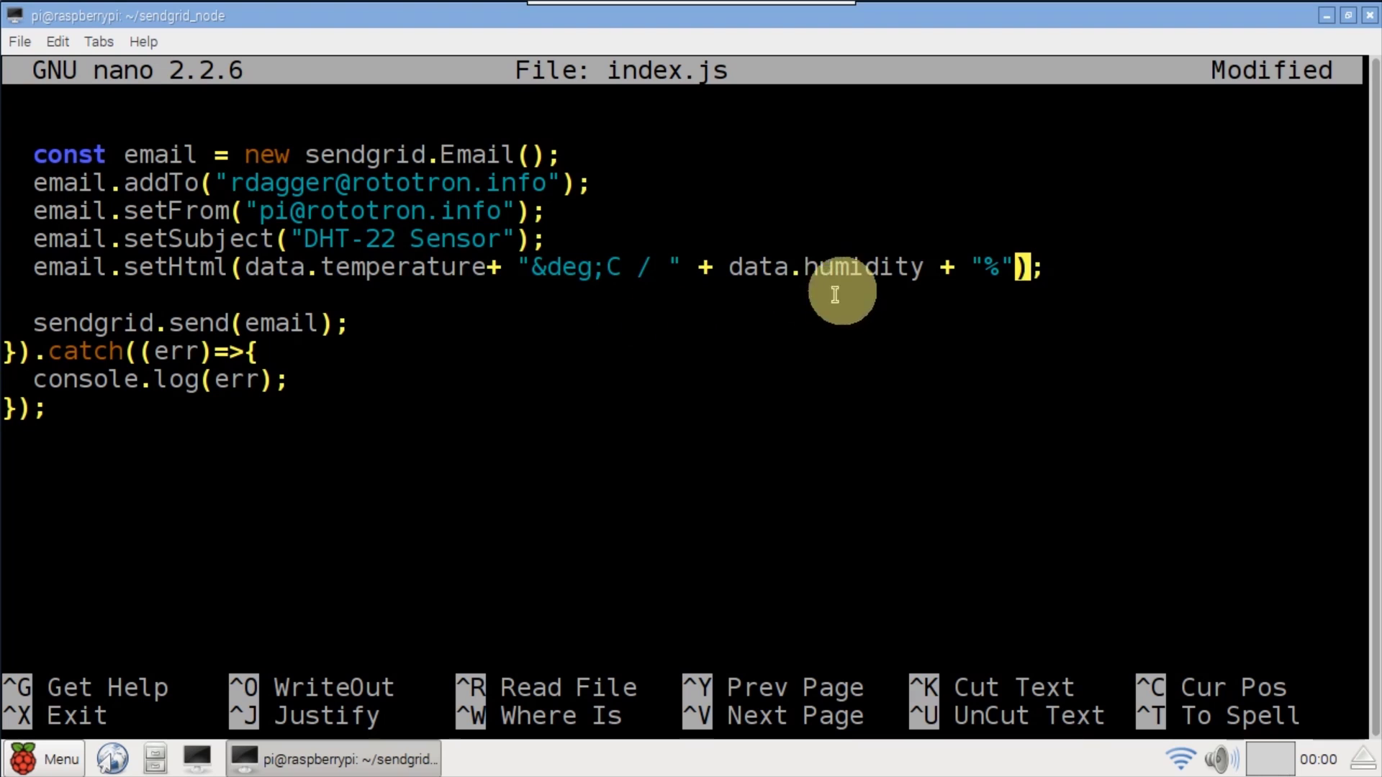
key(ctrl+o)
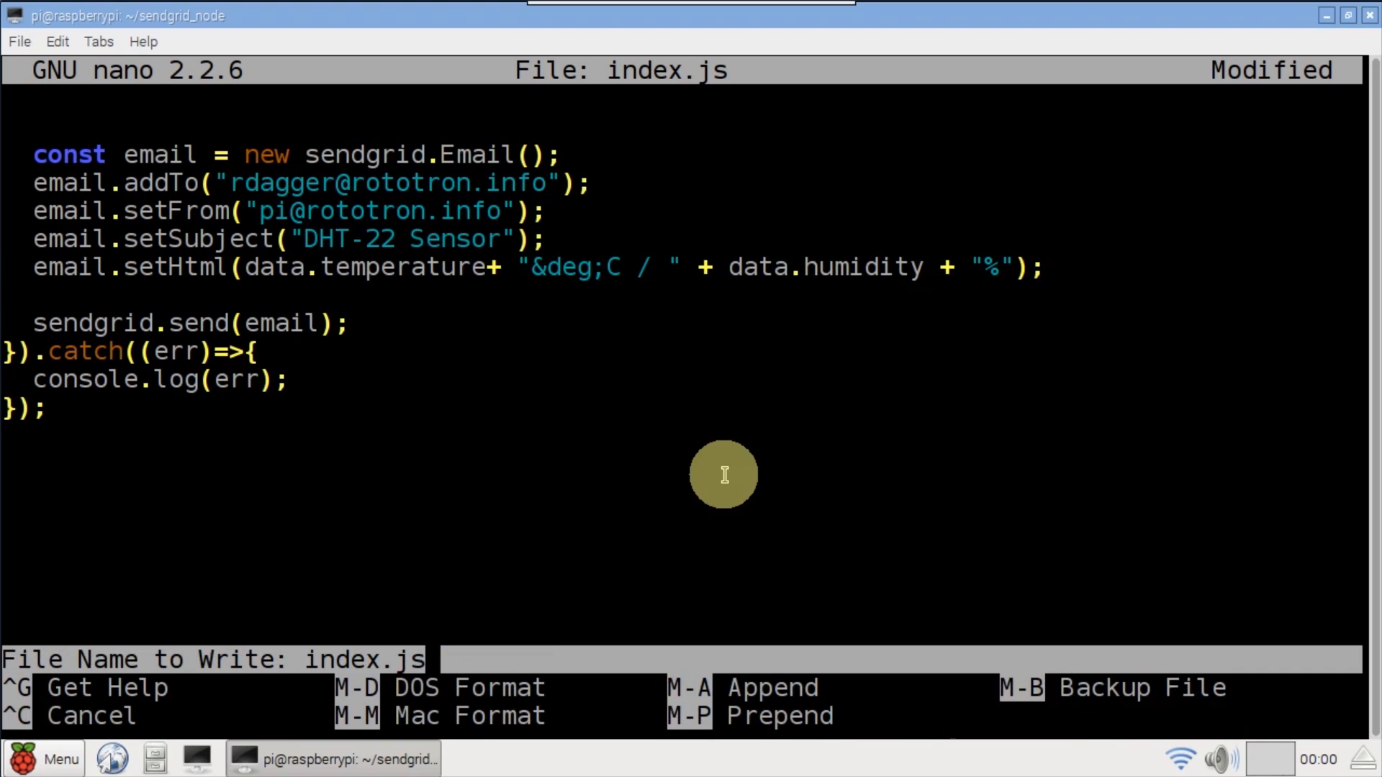
key(Return)
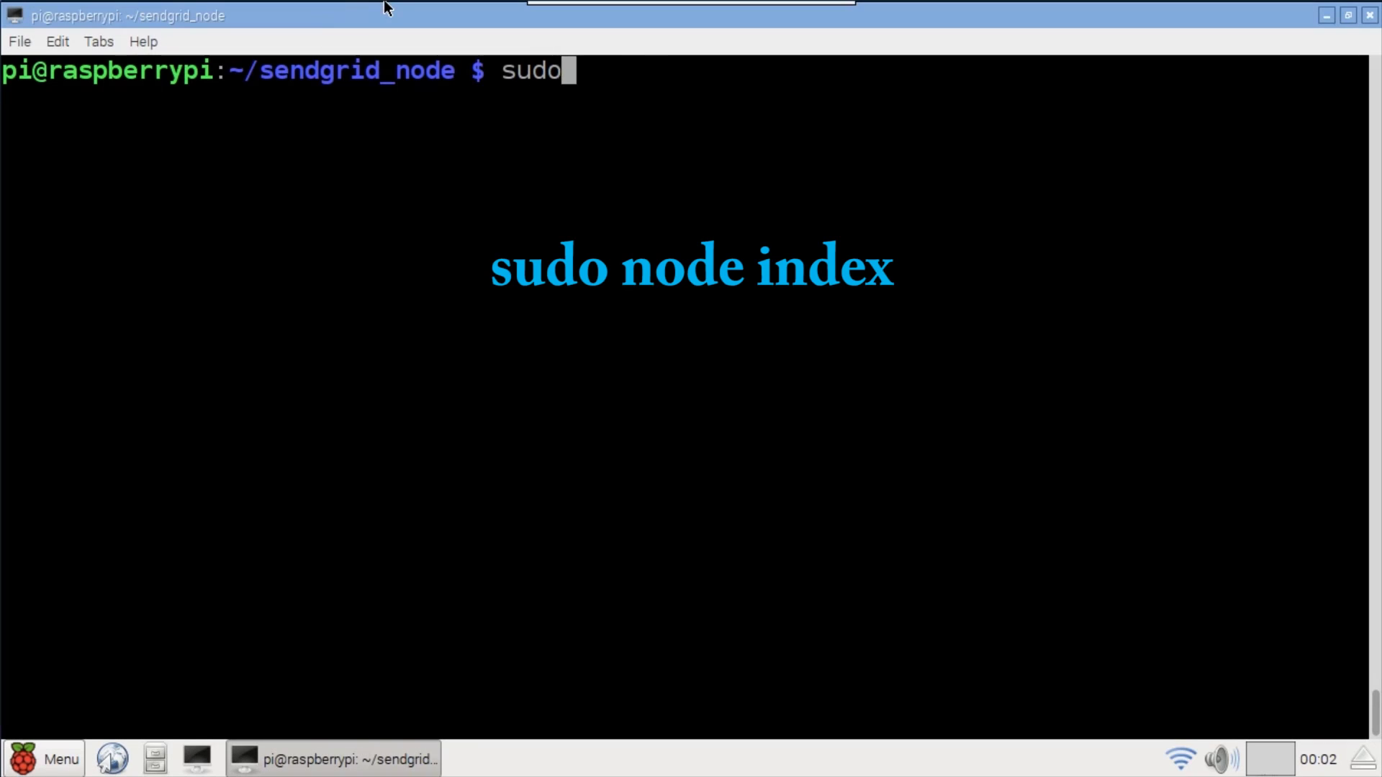
- Run 'sudo node index' to send the DHT-22 reading email
text( node index)
key(Return)
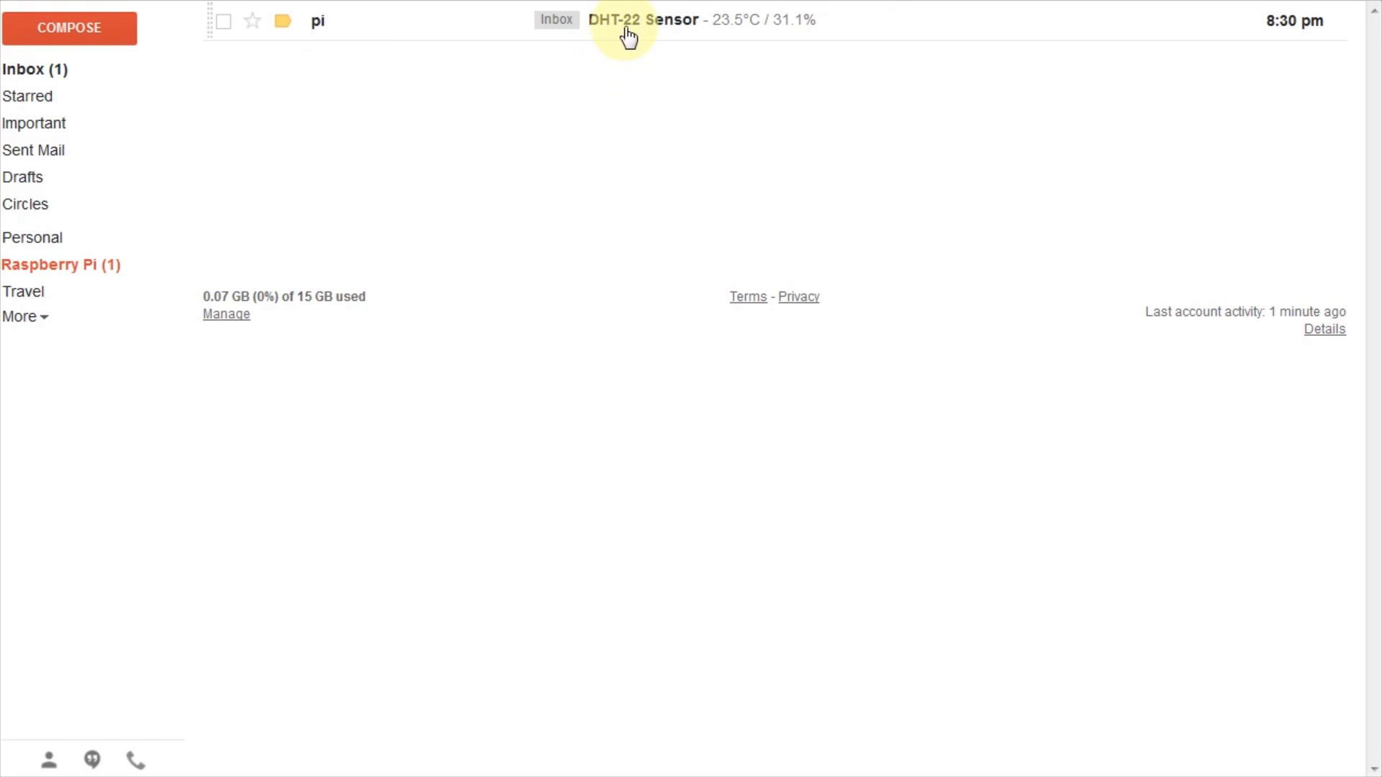
- Open the DHT-22 Sensor email and select its 23.5°C / 31.1% reading
click(627, 20)
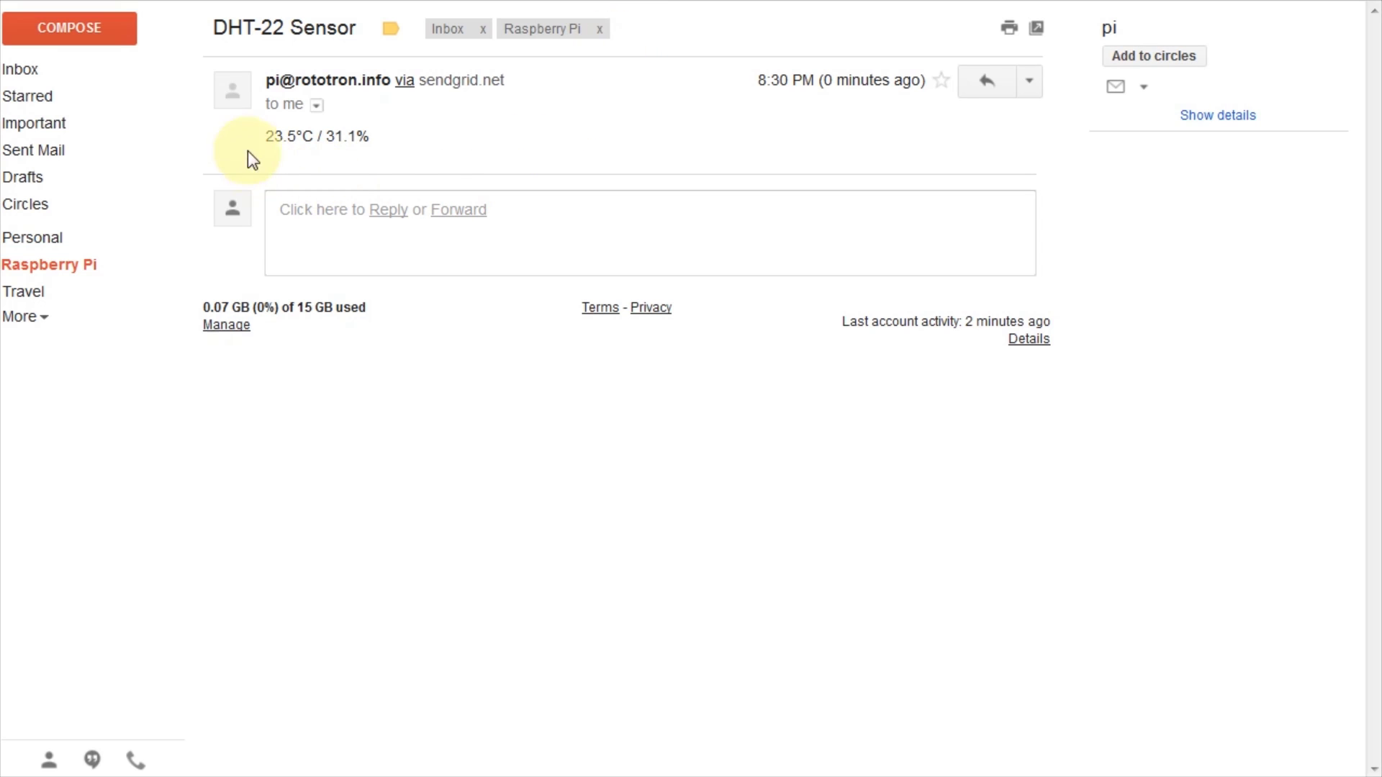
drag(265, 136, 368, 136)
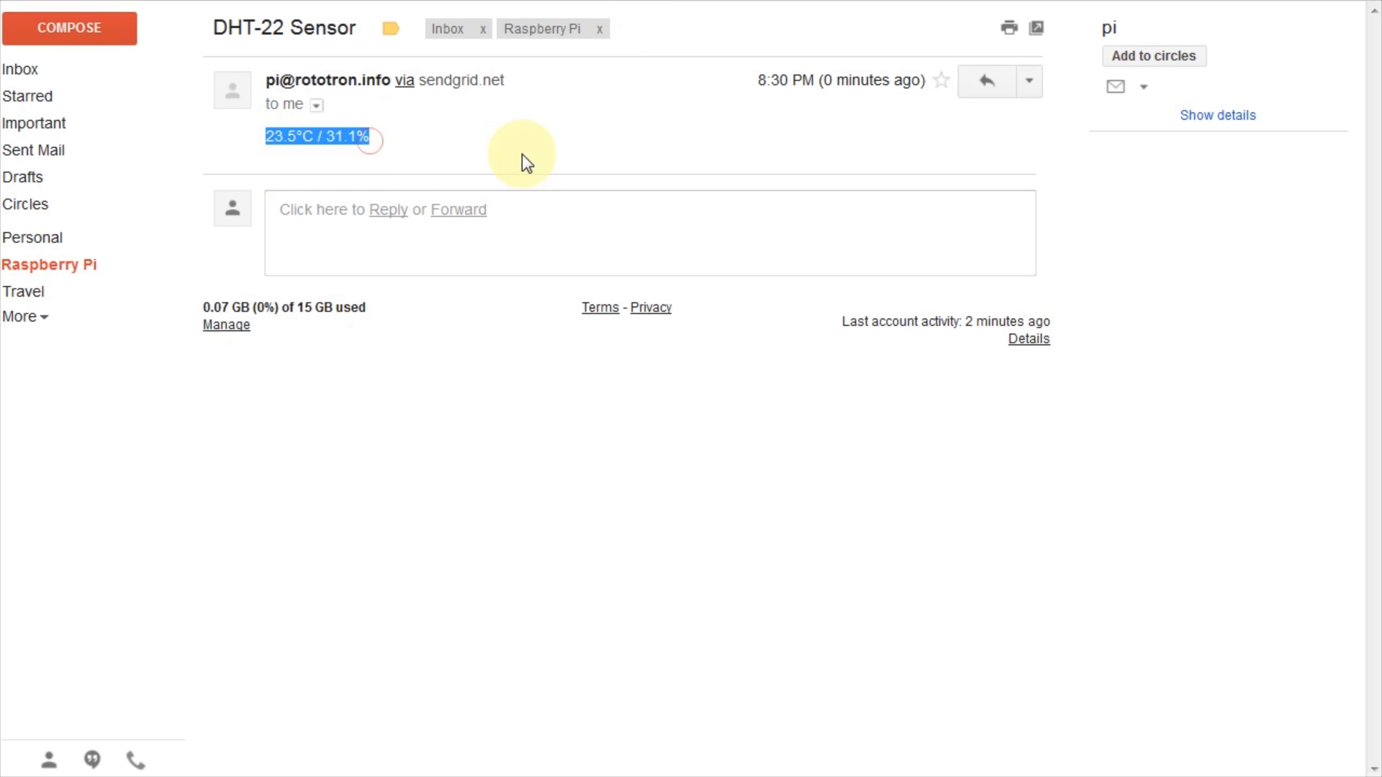
click(480, 146)
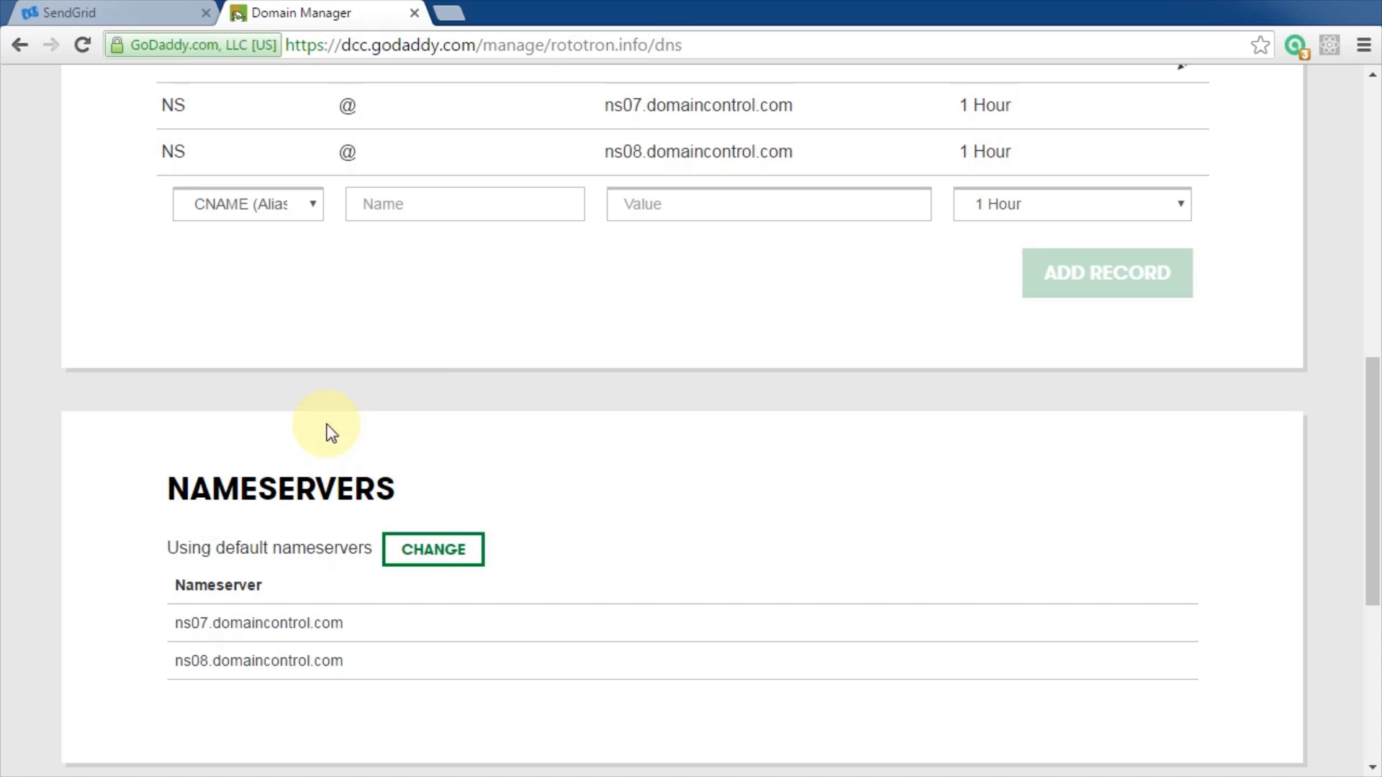
- Add an MX record with host @, value mx.sendgrid.net and priority 10
click(316, 211)
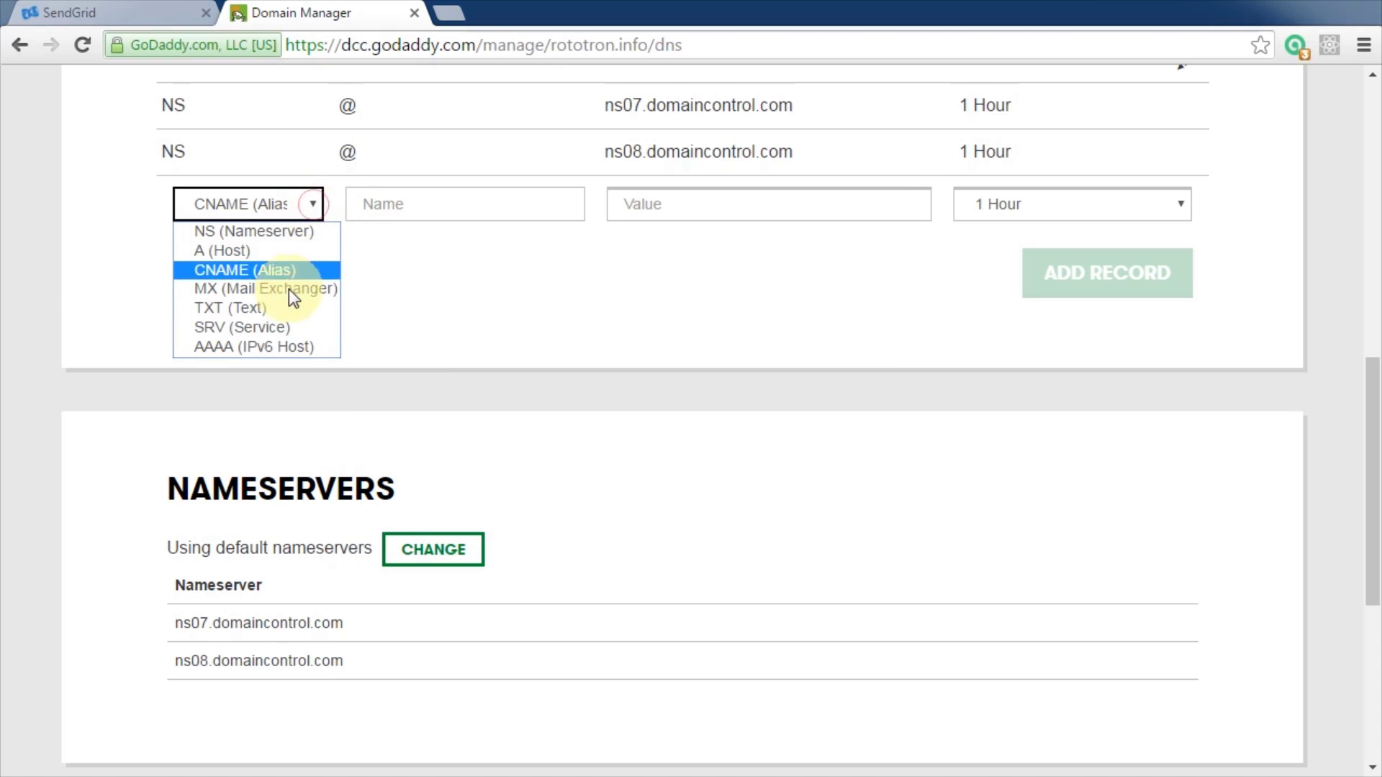
click(267, 295)
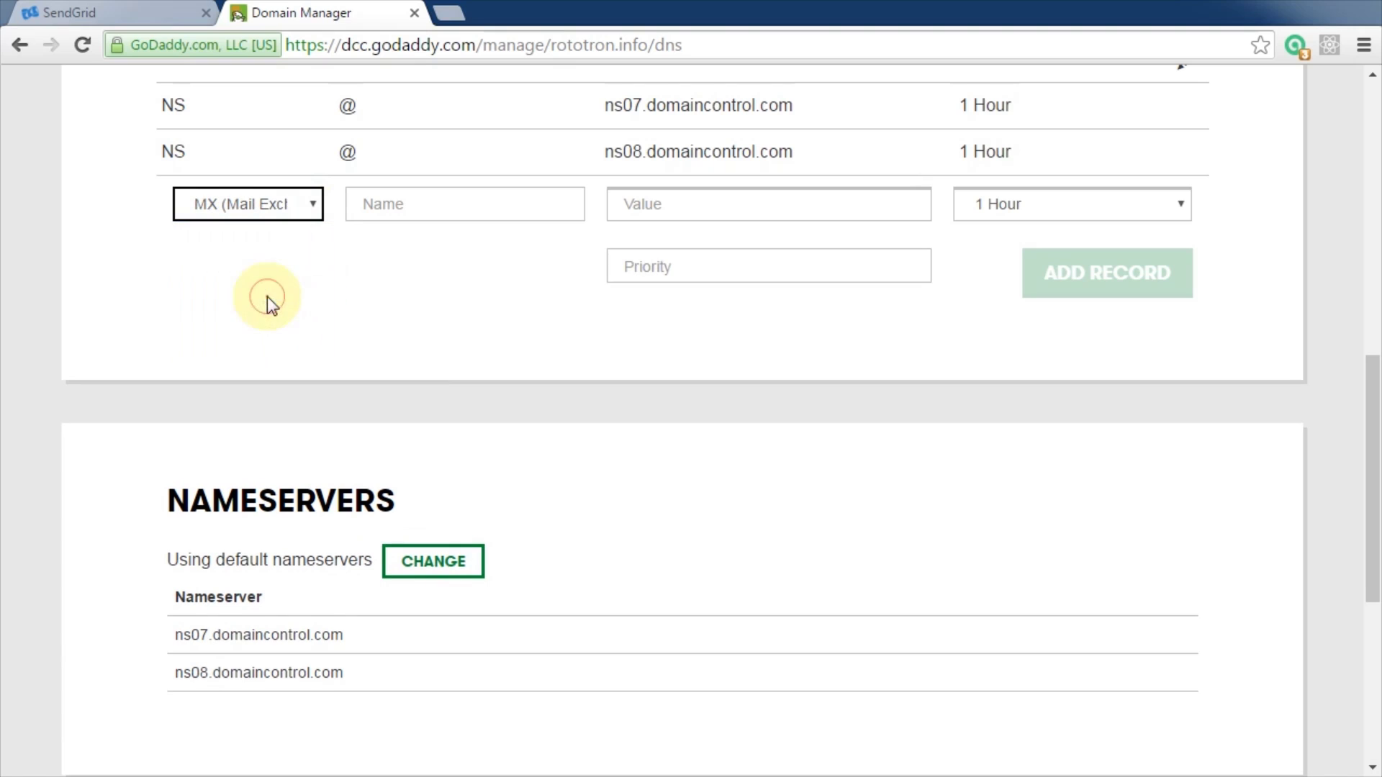
click(435, 206)
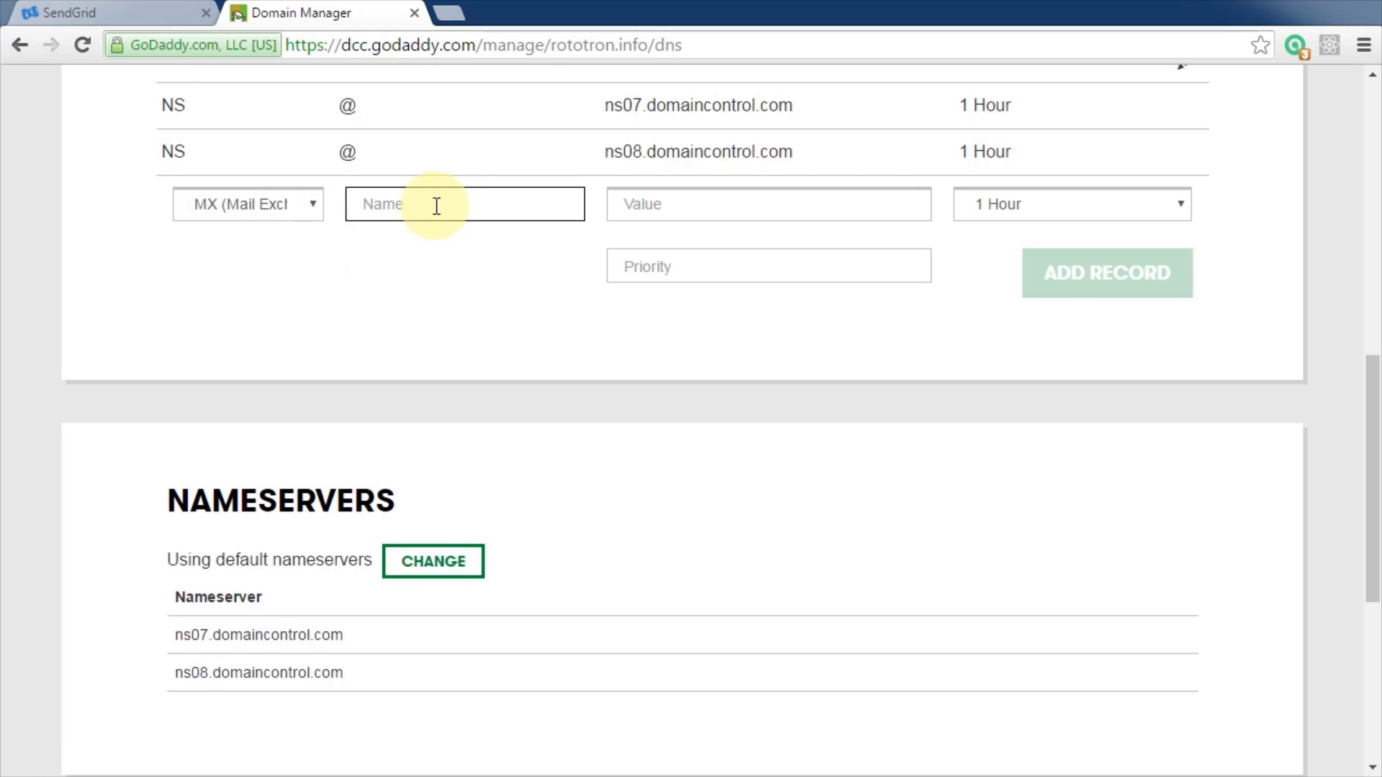
text(@)
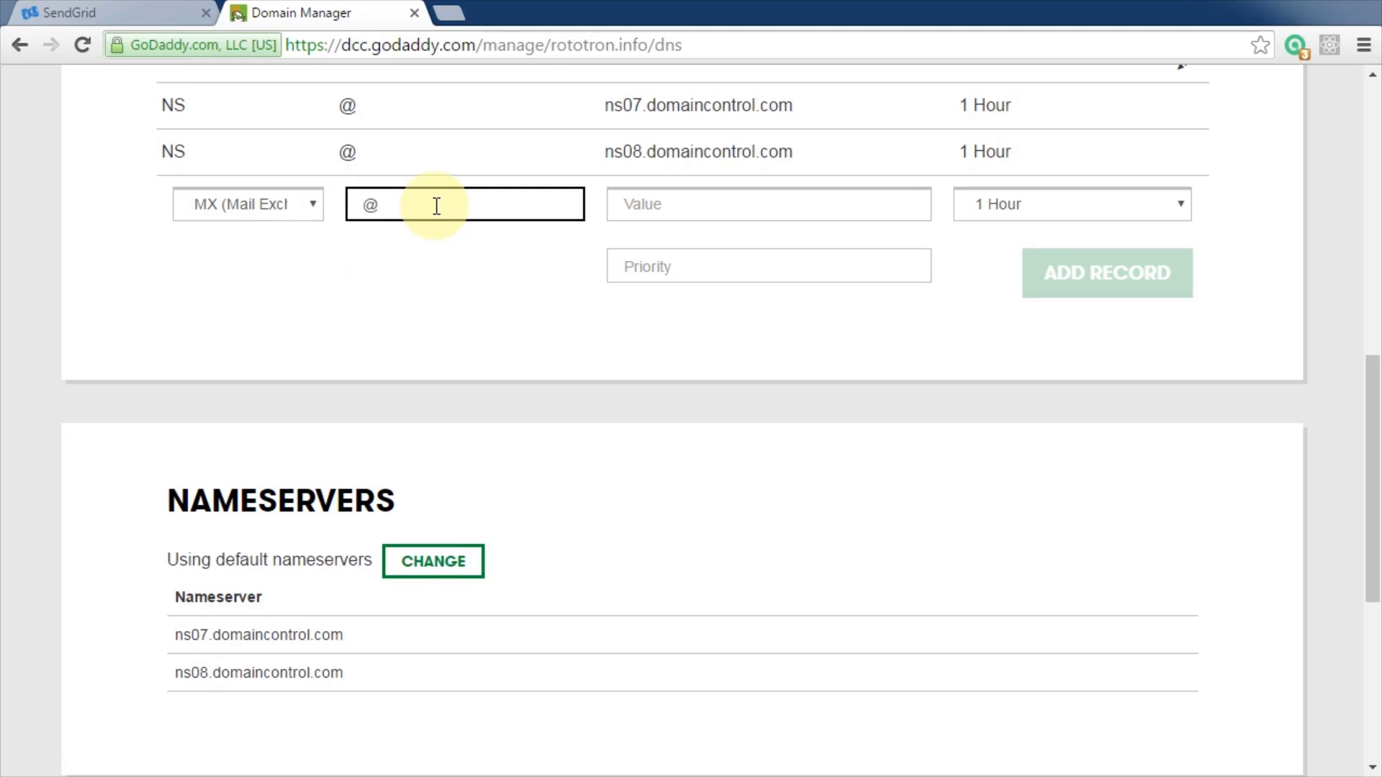
key(Tab)
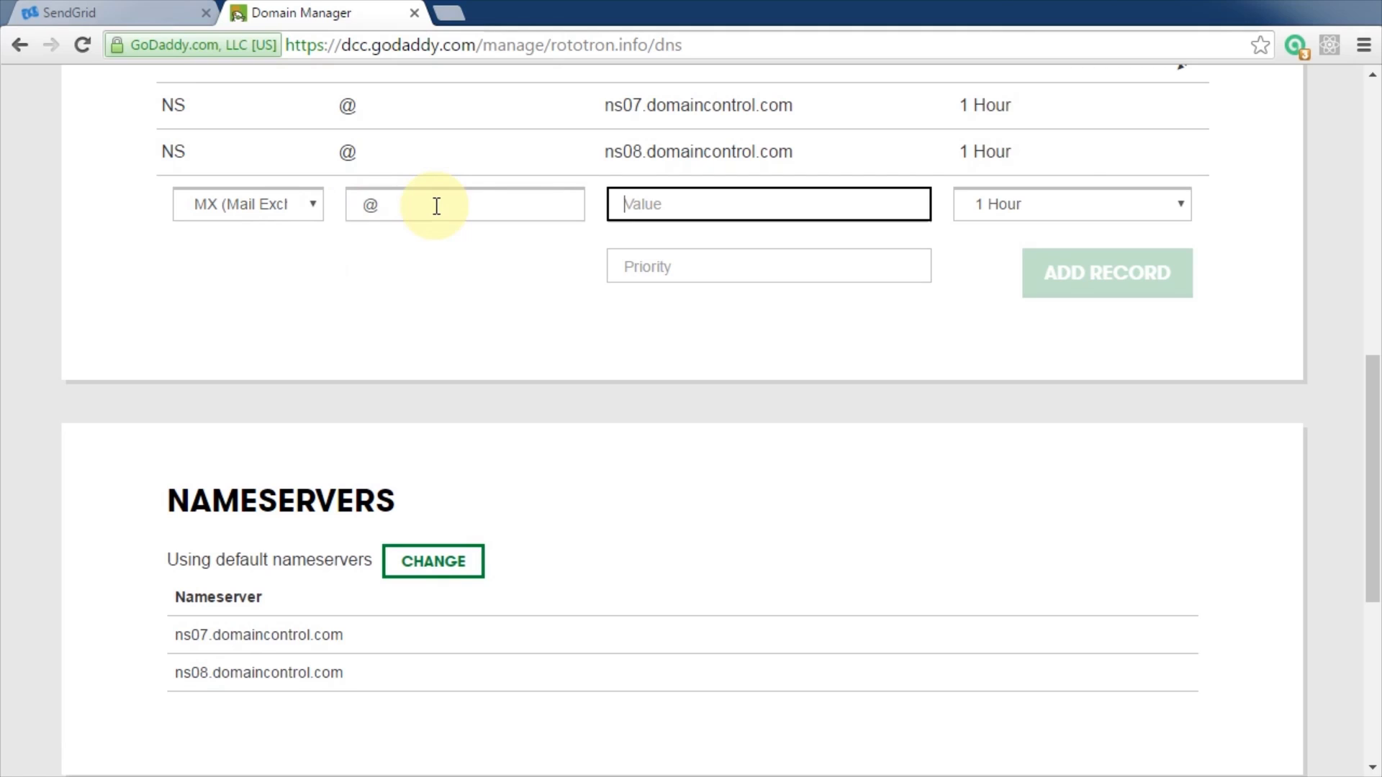
text(mx.sendgrid.net)
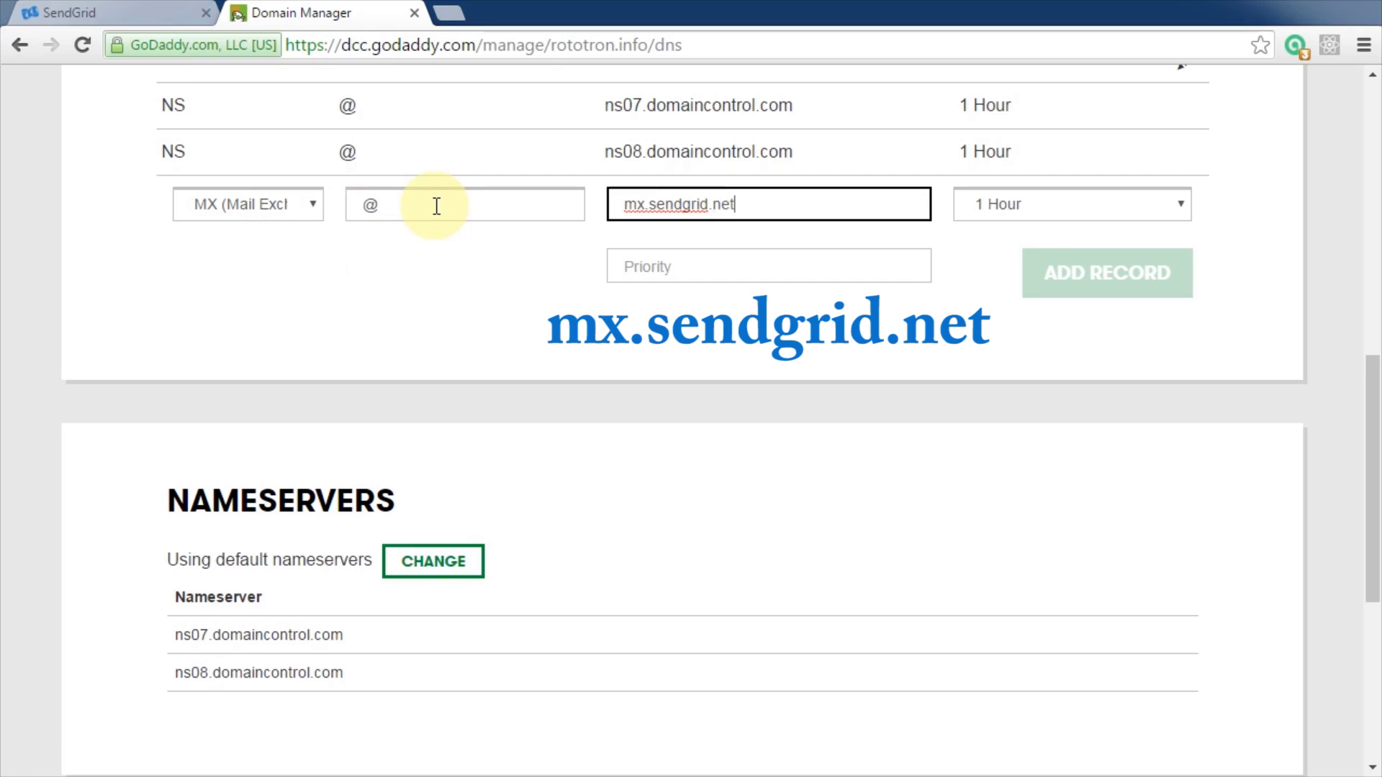
key(Tab)
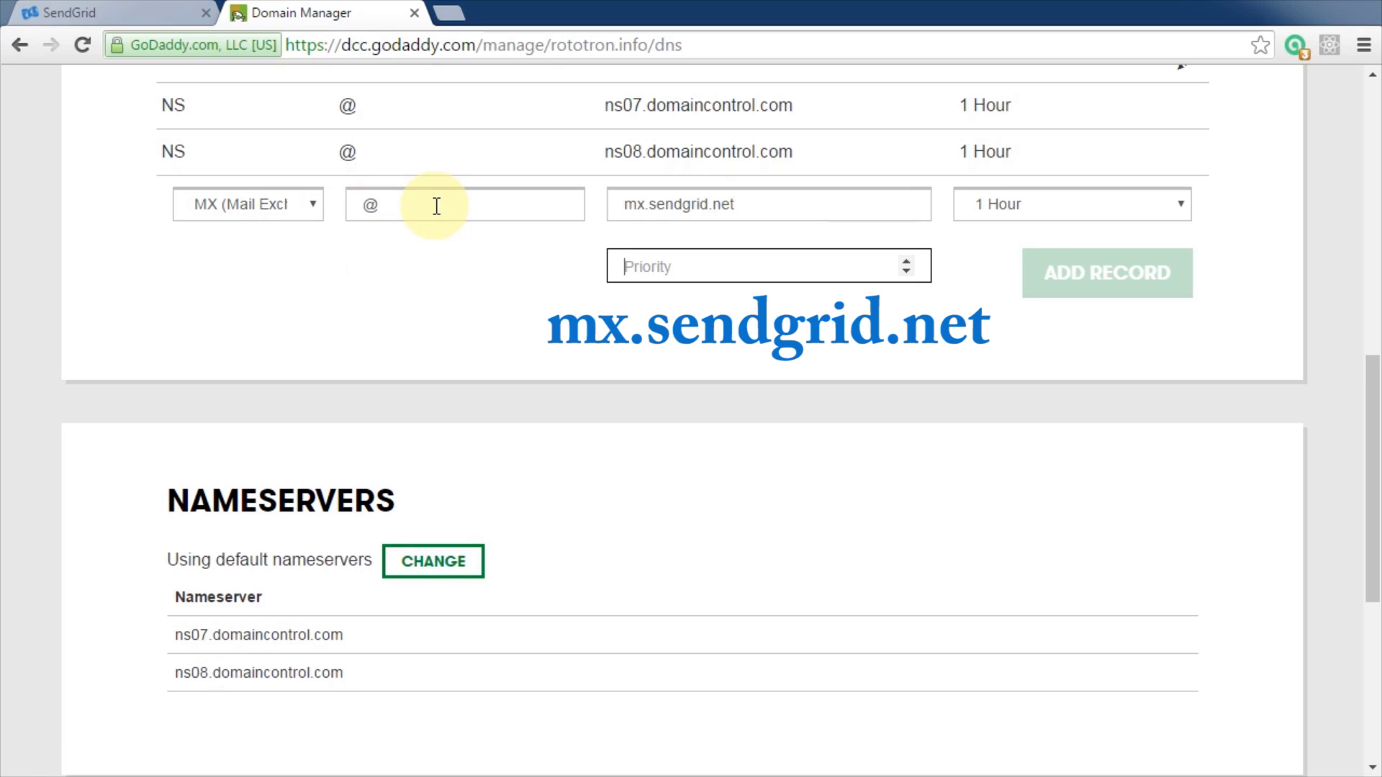
text(10)
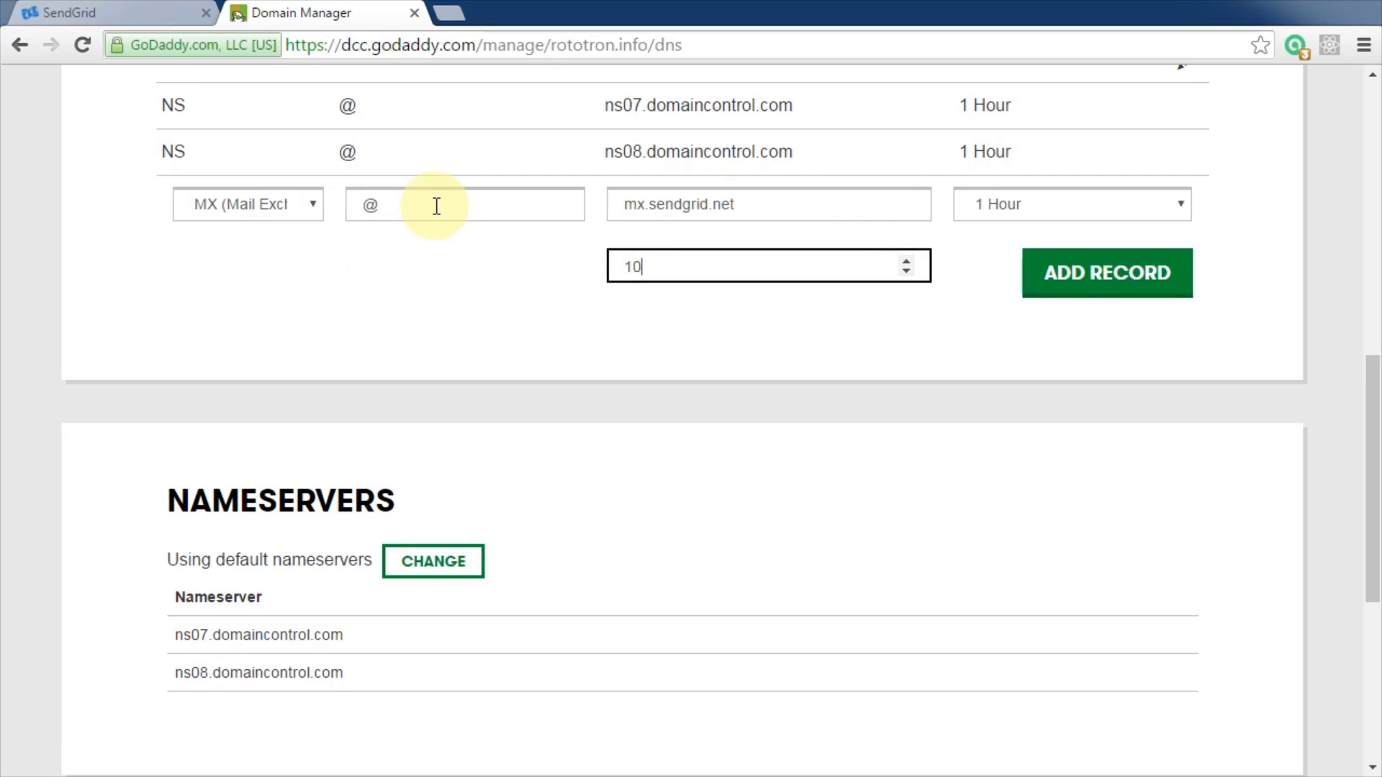
click(1116, 290)
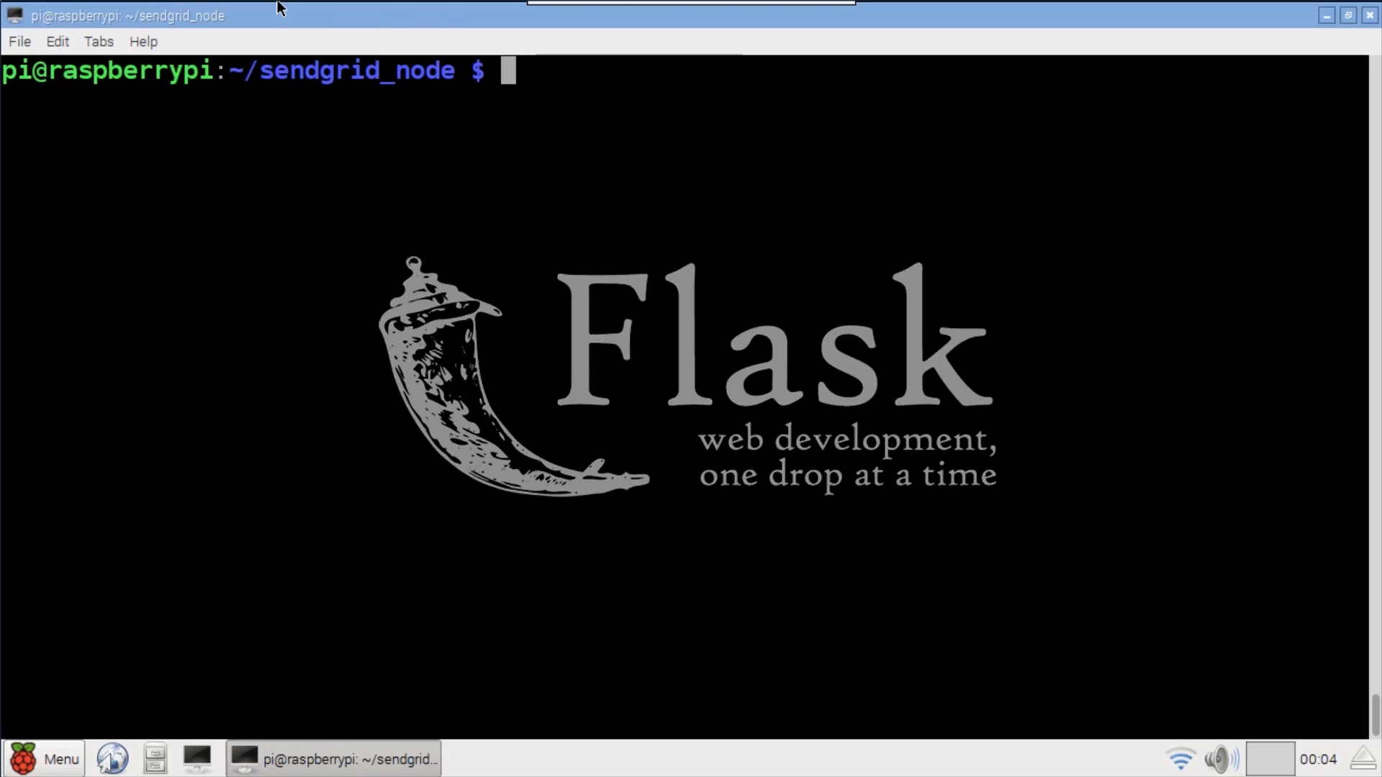
- Install Flask with 'sudo pip install flask'
text(sudo pip o)
key(BackSpace)
text(install flask)
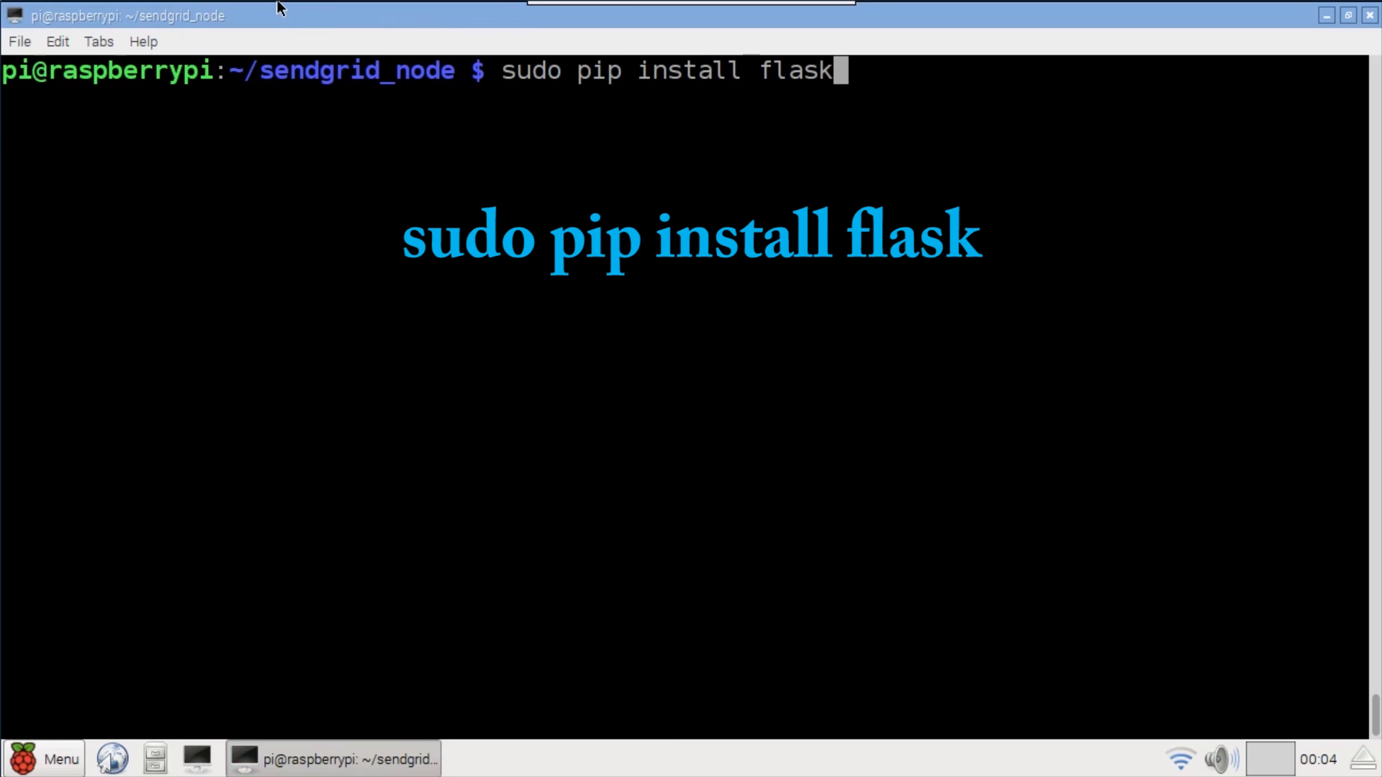
key(Return)
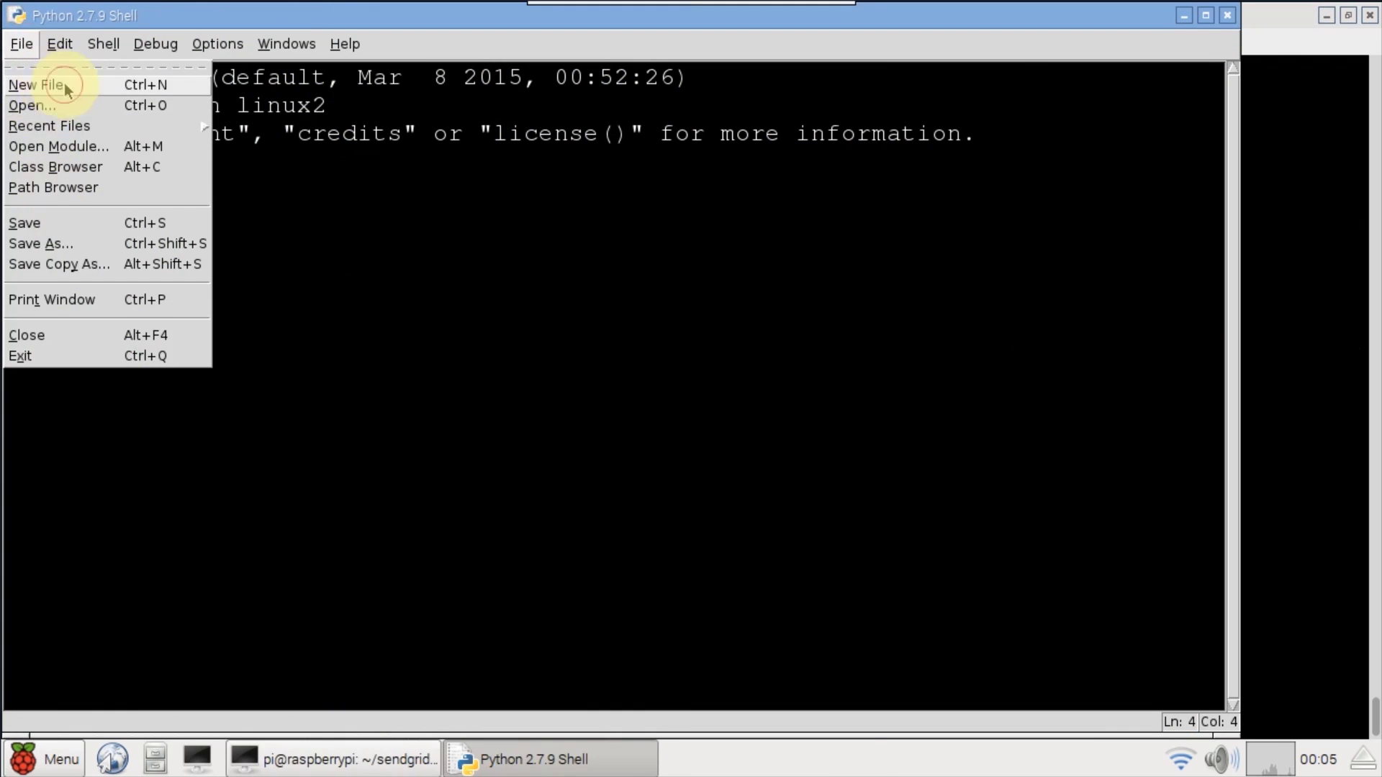
- Create a new Python script and save it as webhook
click(62, 87)
click(1187, 14)
key(ctrl+s)
text(web)
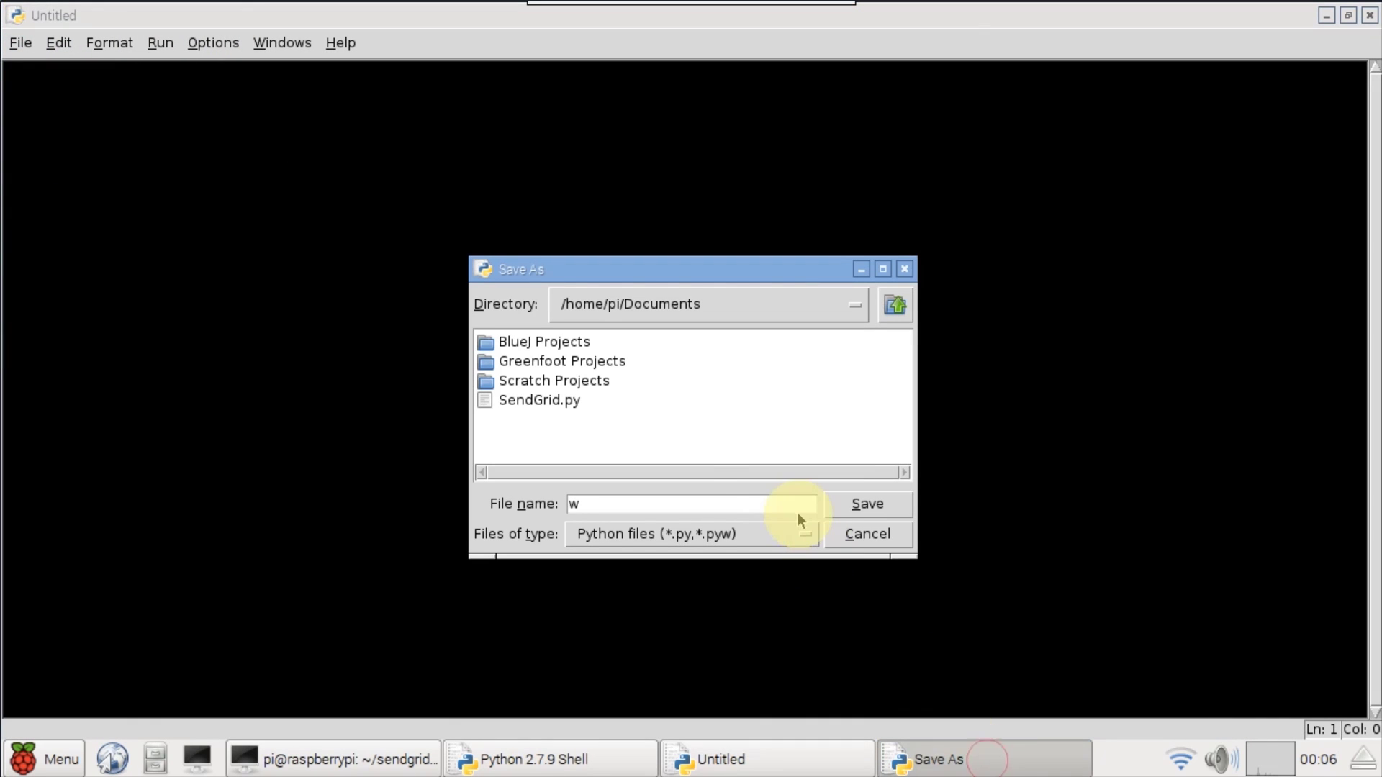
text(hook)
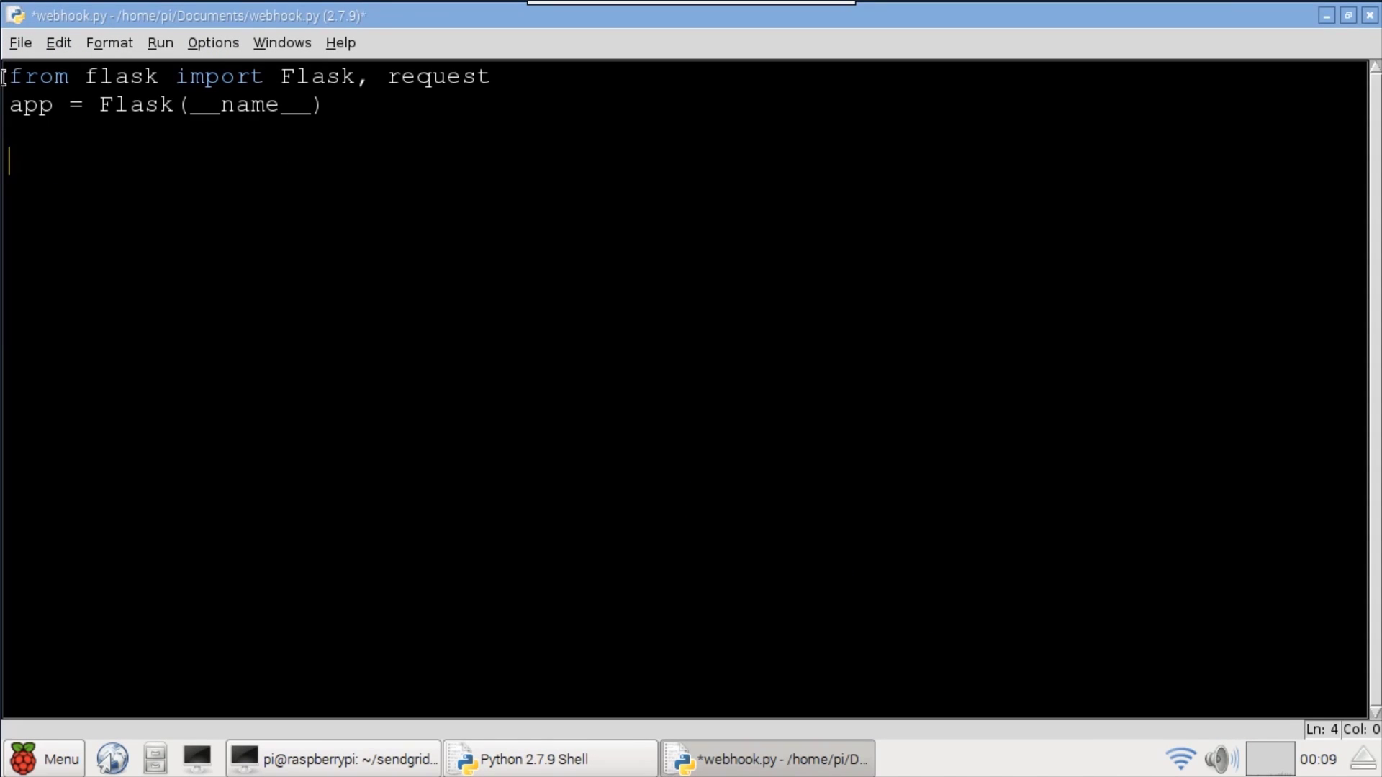
- Add the /parse POST route decorator and sendgrid_parser function header below the app definition
double_click(134, 78)
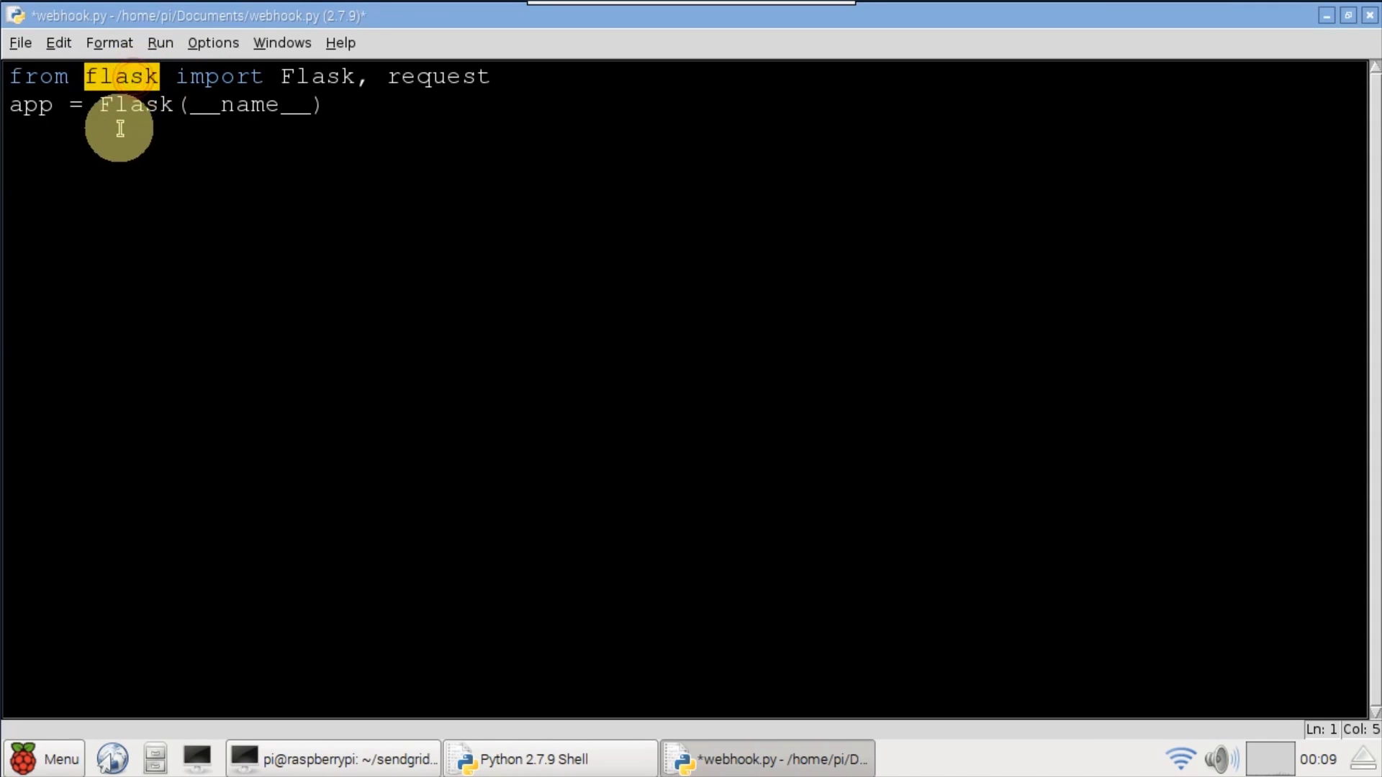
click(31, 102)
double_click(22, 104)
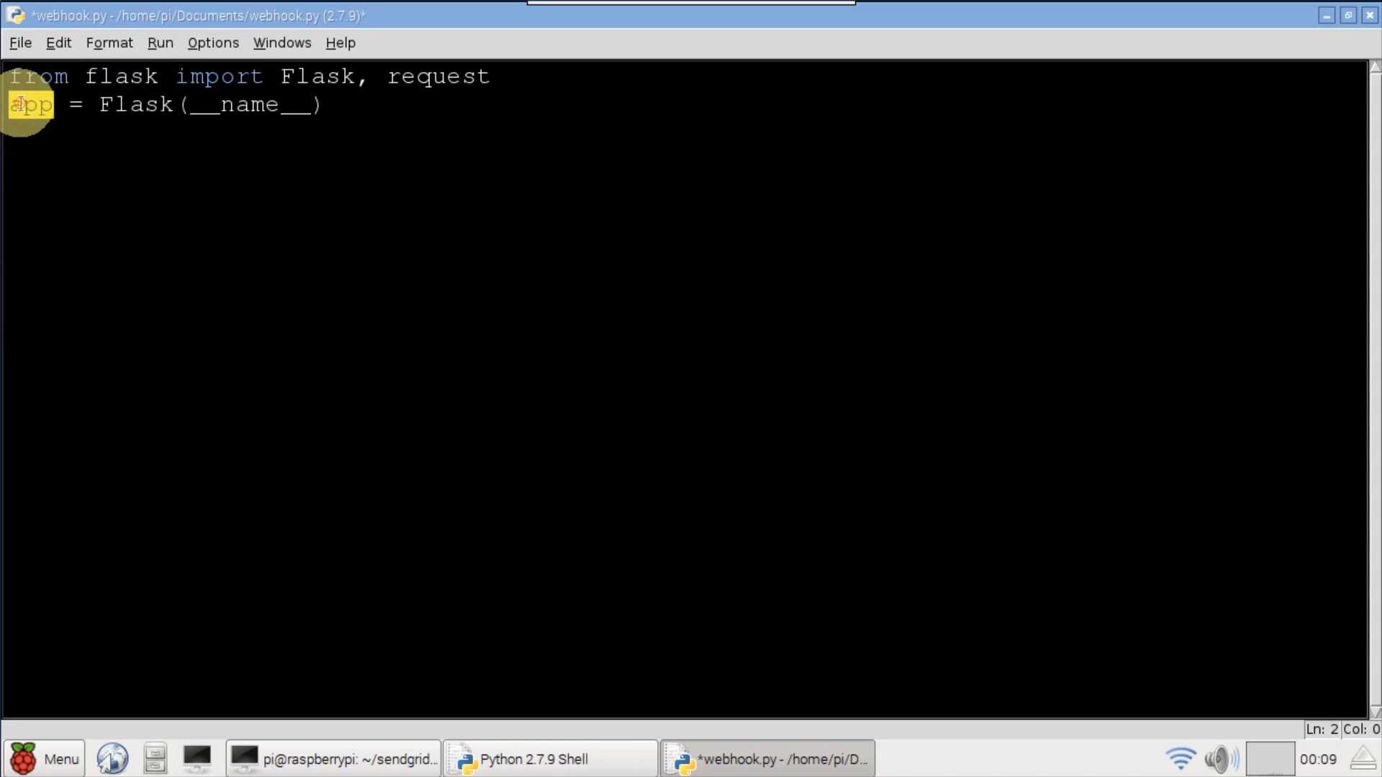
click(160, 210)
text(@app.route('/parse', methods=['POST']) def sendgrid_parser():)
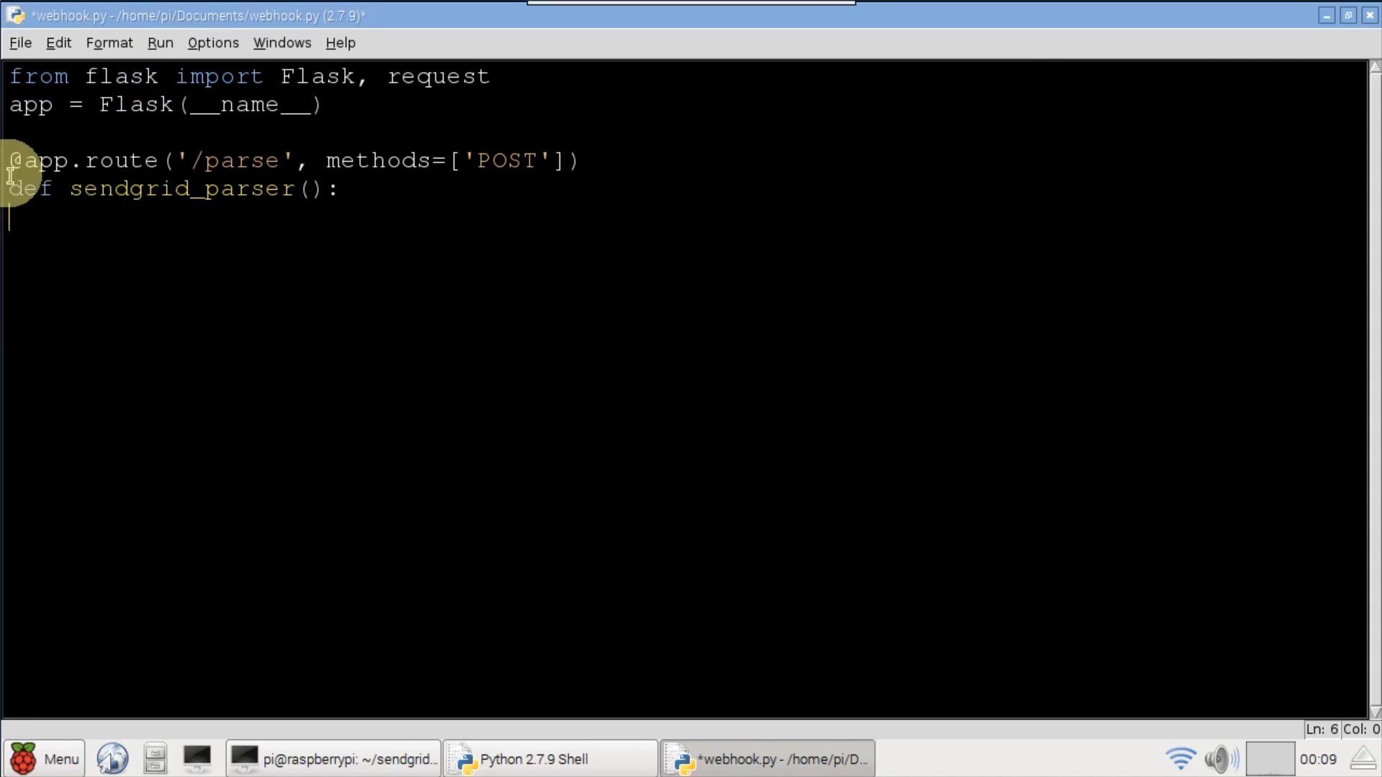
double_click(16, 160)
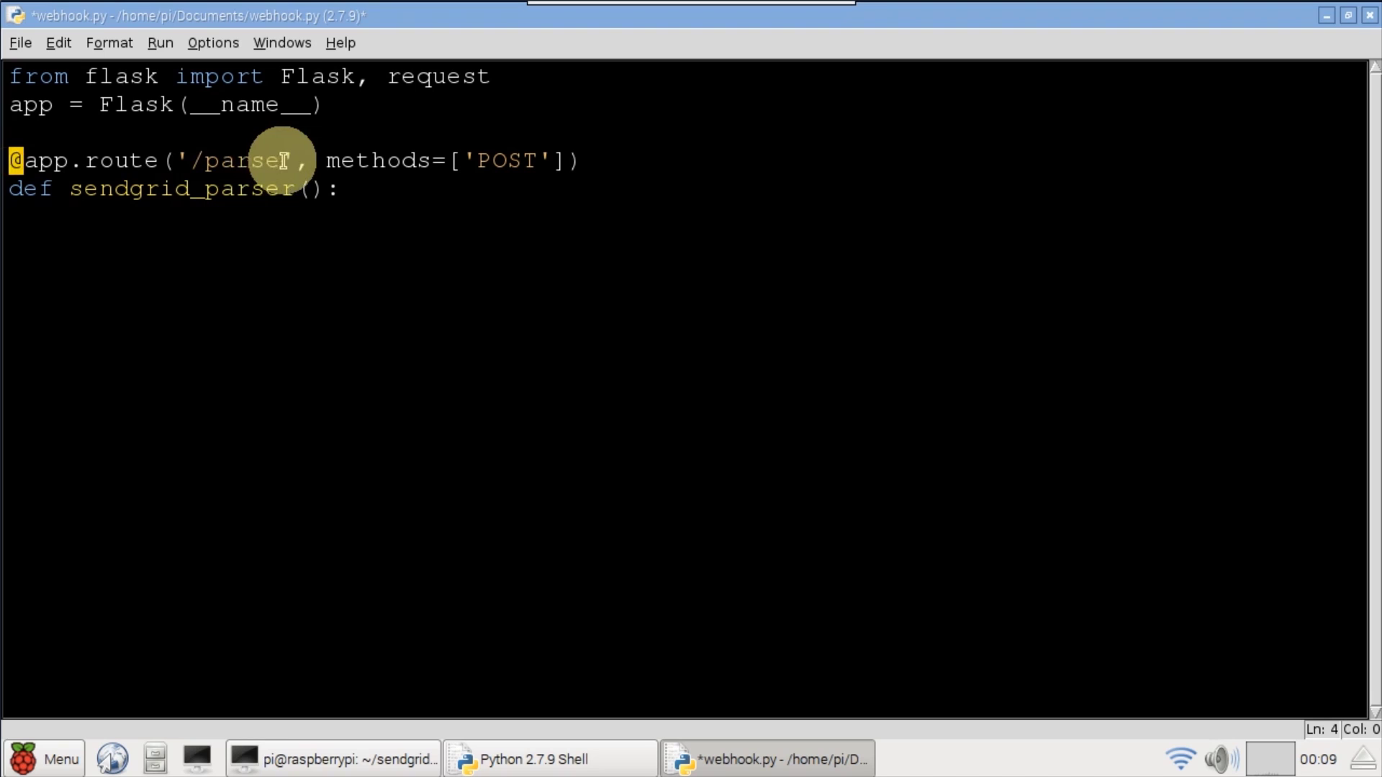
drag(282, 159, 192, 159)
drag(531, 153, 478, 153)
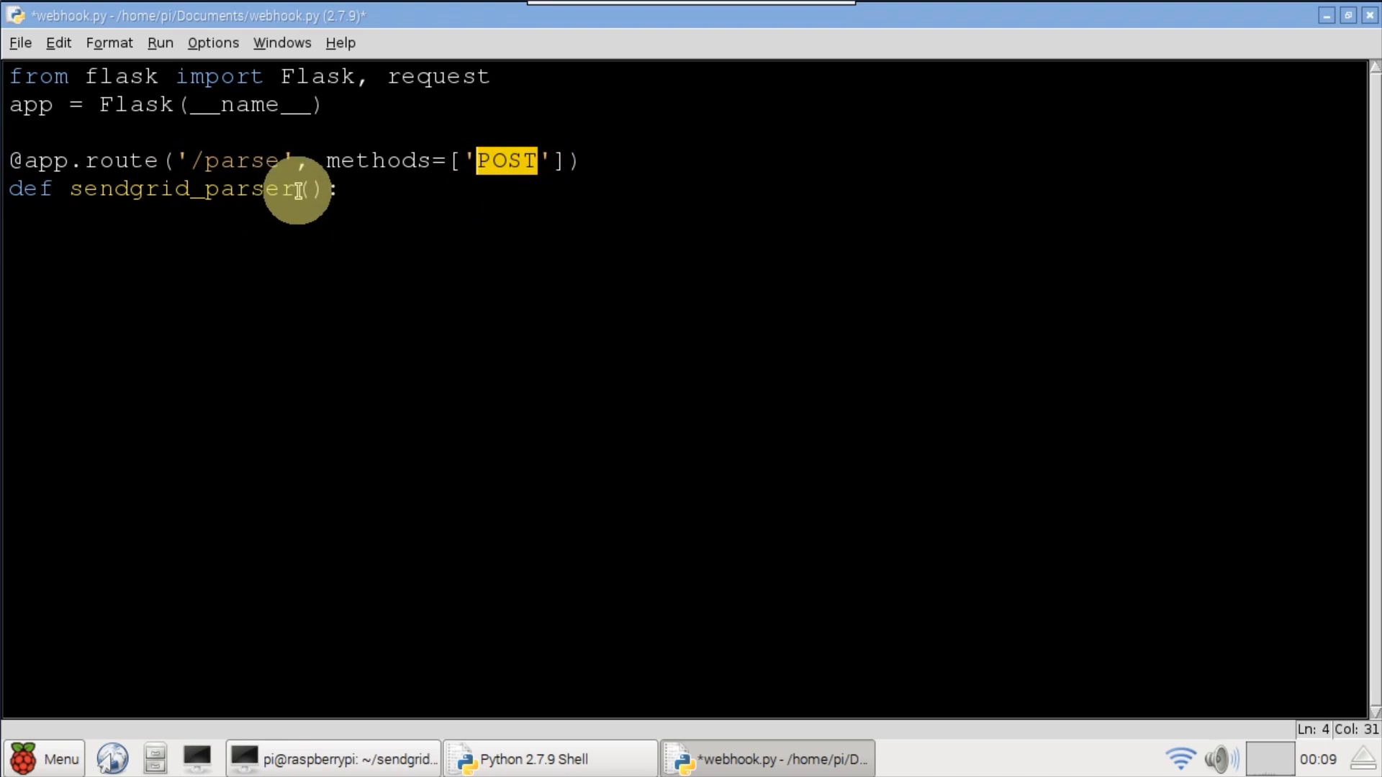
drag(297, 190, 69, 189)
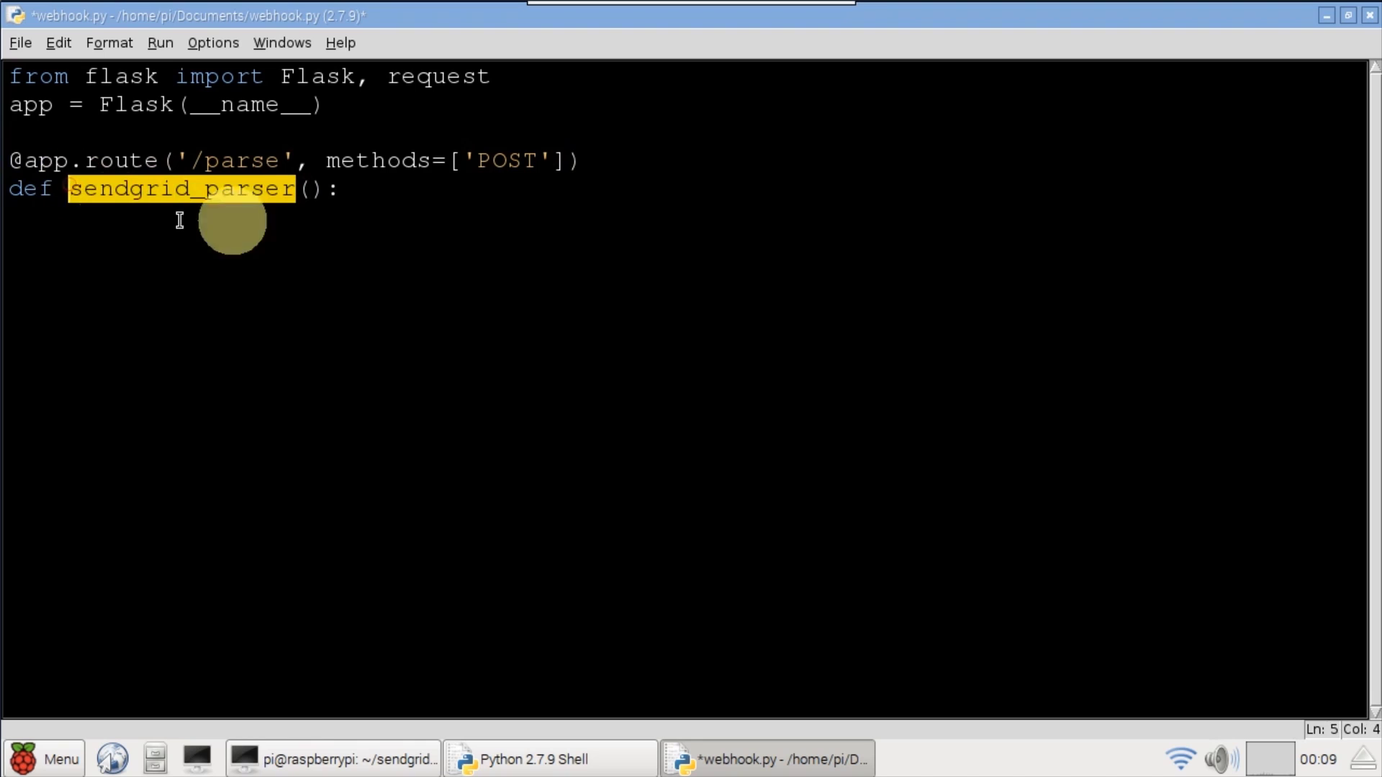
- Add the recipient, sender, body and attachment_count extraction lines plus the attachment-handling loop
click(425, 188)
text(# Get header info     recipient = request.form.get('to')     sender = request.form.get('from')     subject = request.form.get('subject')     body = request.form.get('text'))
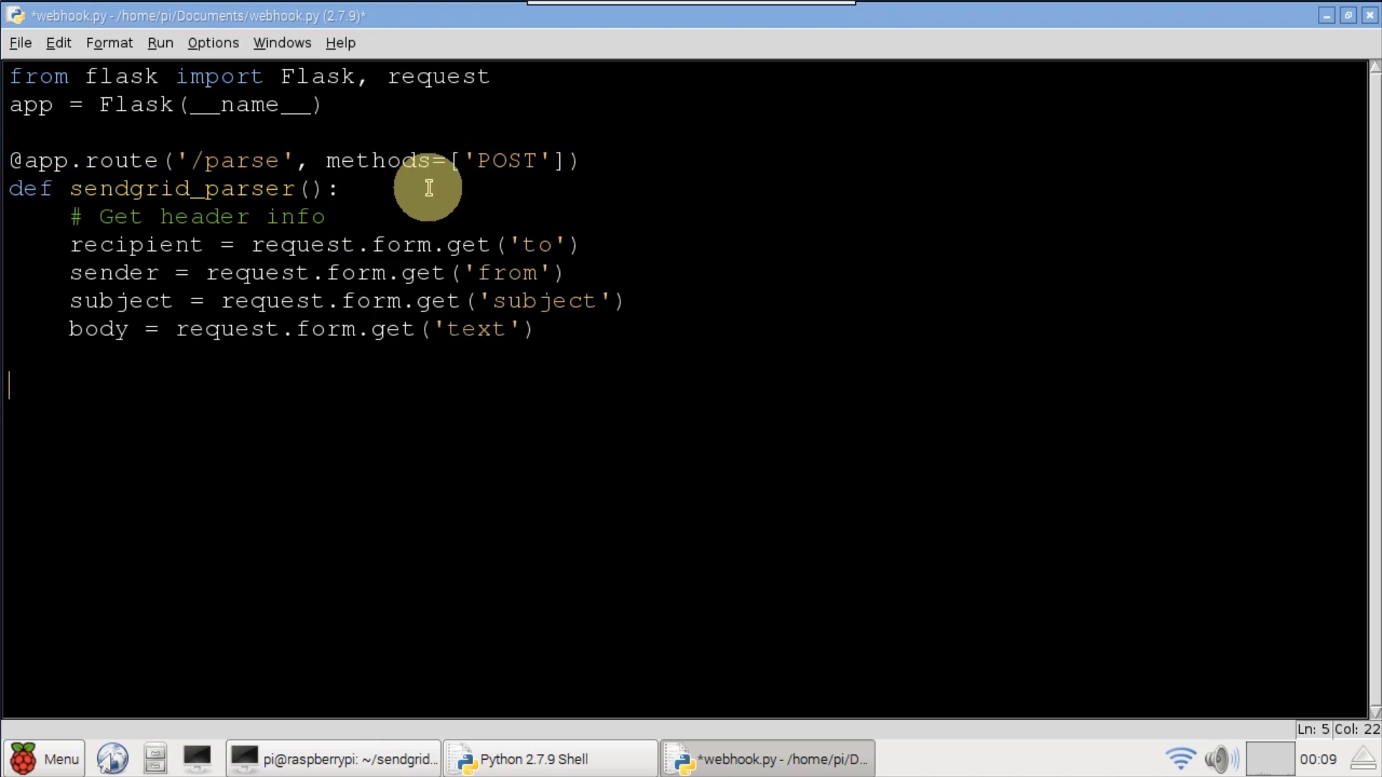
double_click(128, 242)
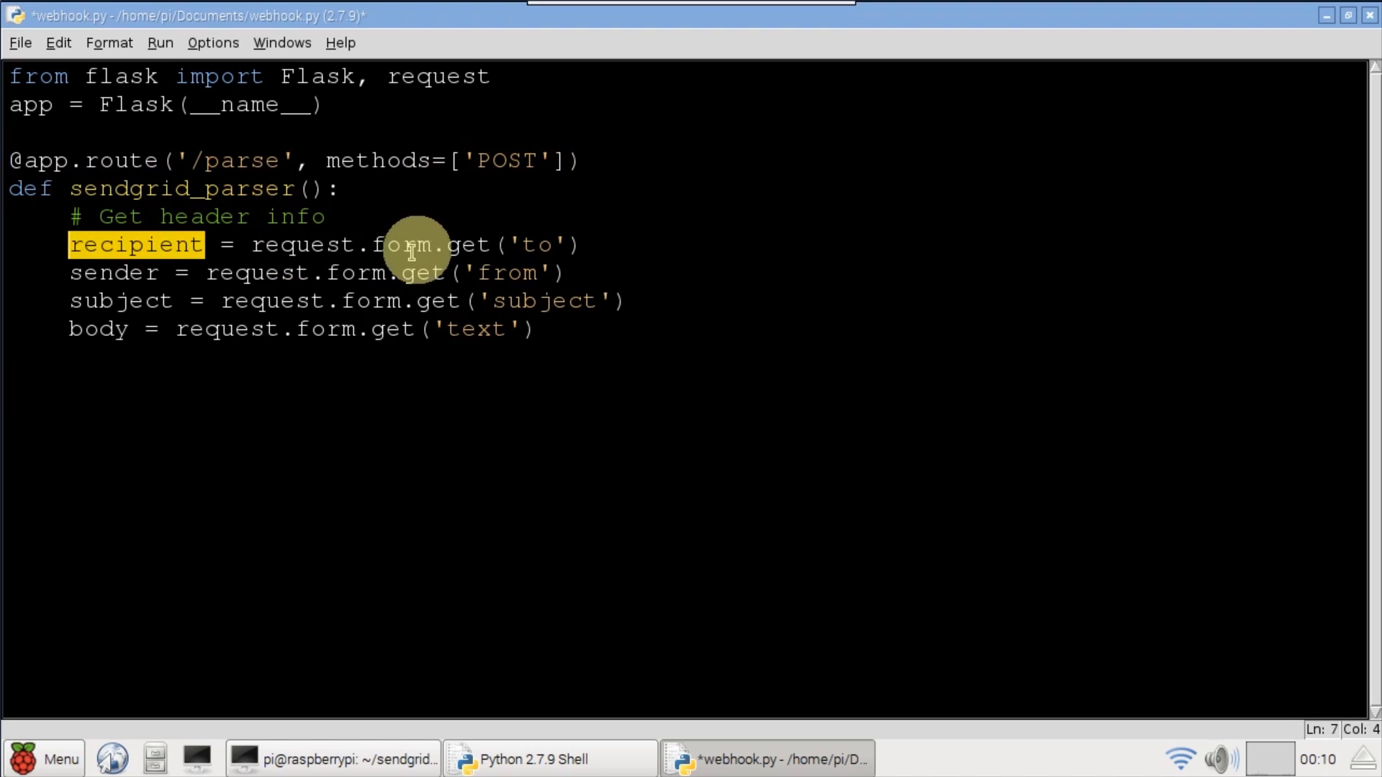
click(144, 273)
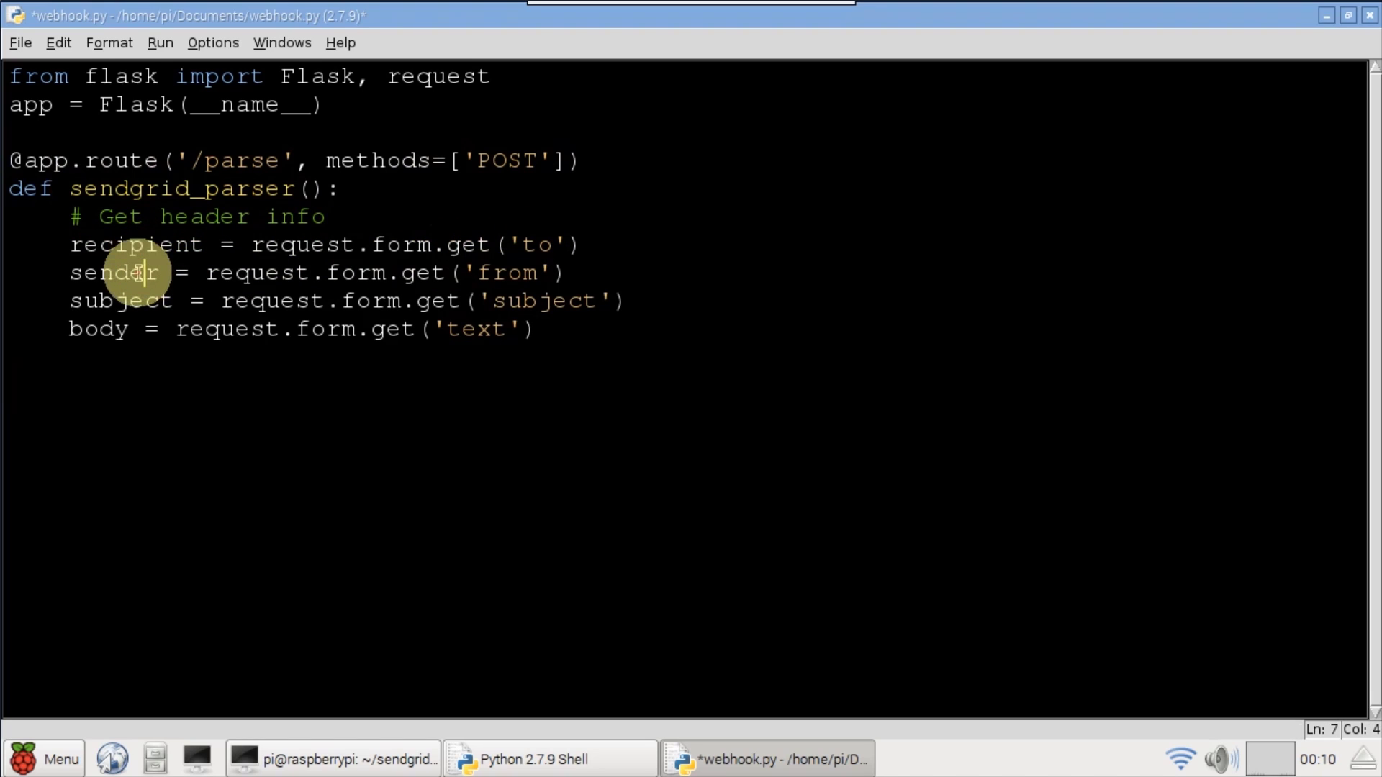
click(100, 329)
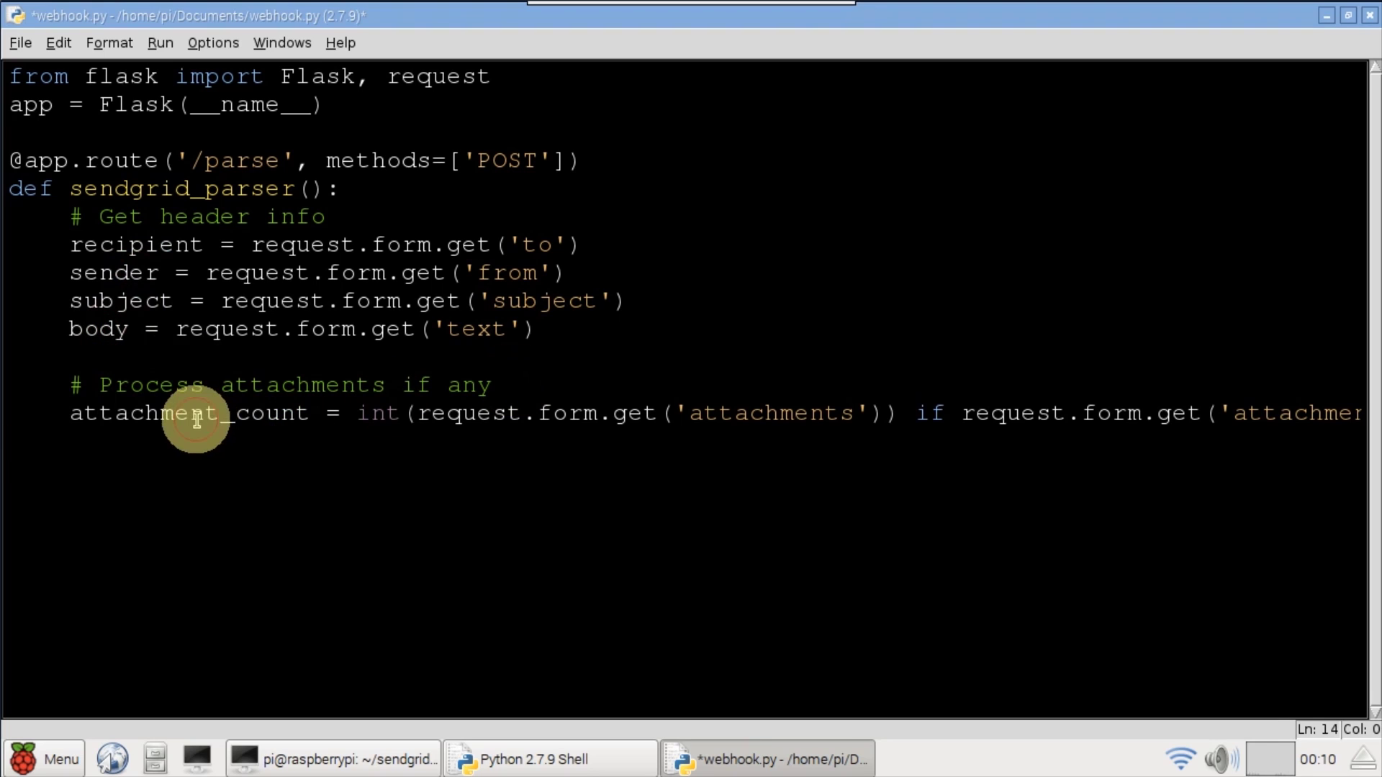
double_click(195, 415)
click(241, 447)
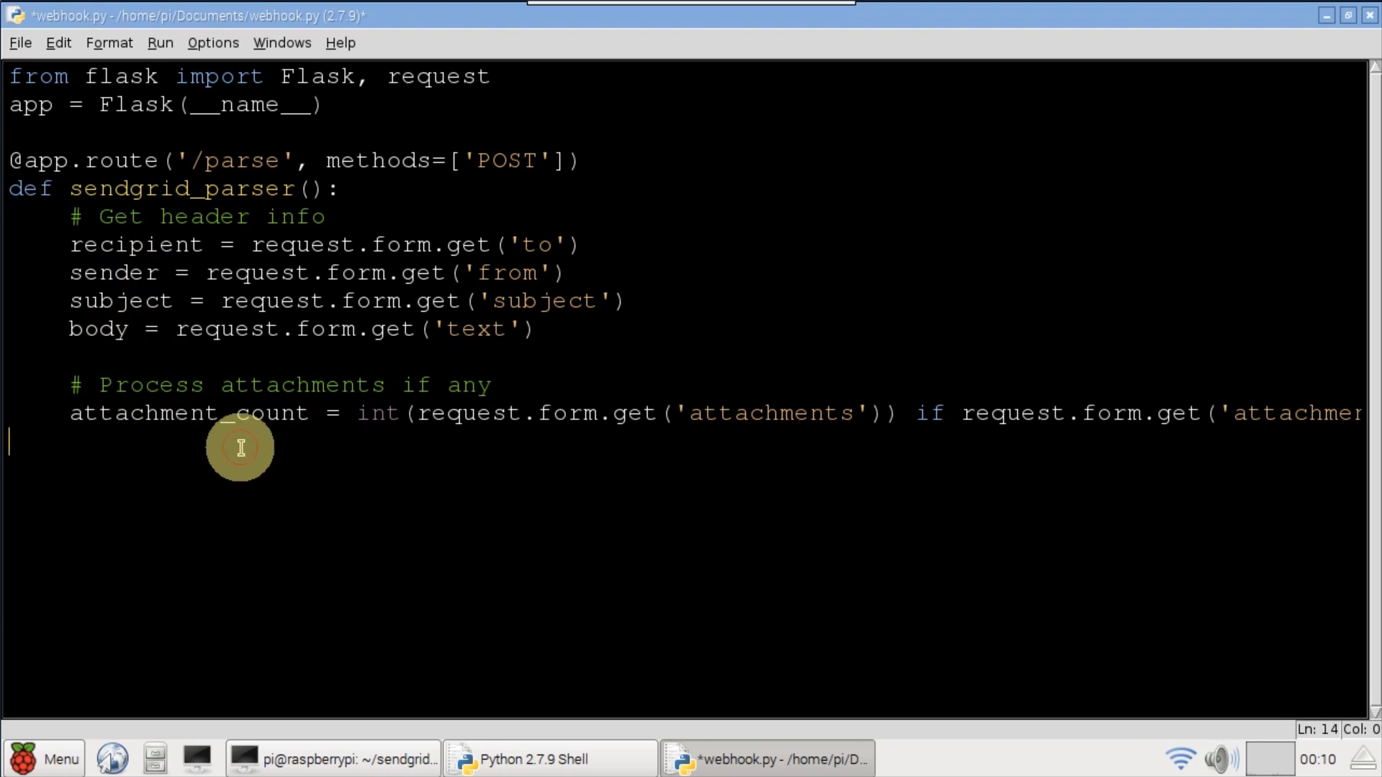
text(attachments = []     if attachment_count > 0:         for num in range(1, (attachment_count + 1)):             attachment = request.files.get(('attachment%d' % num))             attachments.append(attachment.read()))
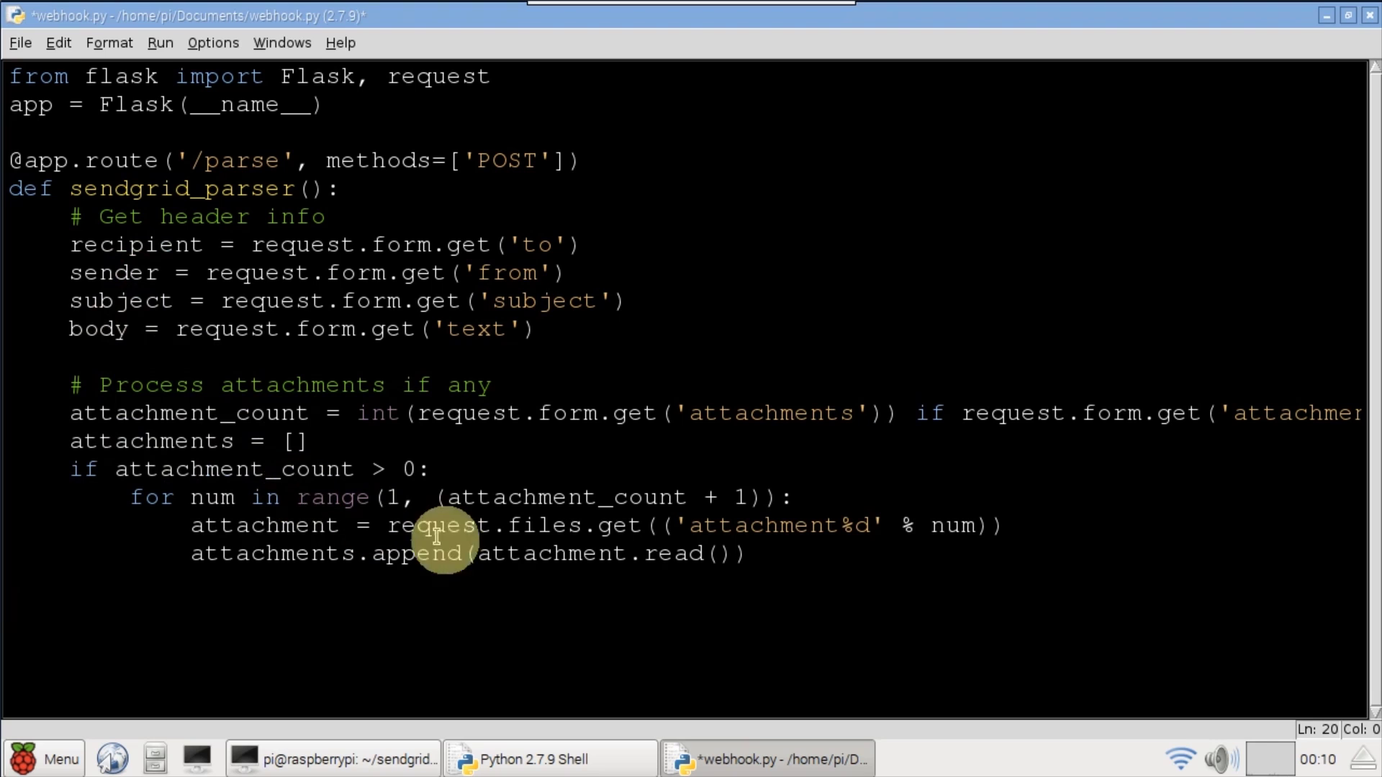
- Add the print lines, return "OK", and the if __name__ == '__main__': app.run() block
text(print("To:   " + recipient)     print("Subj: " + subject)     print("Body: " + body)     print("Attachment Count: {0}".format(attachment_count)))
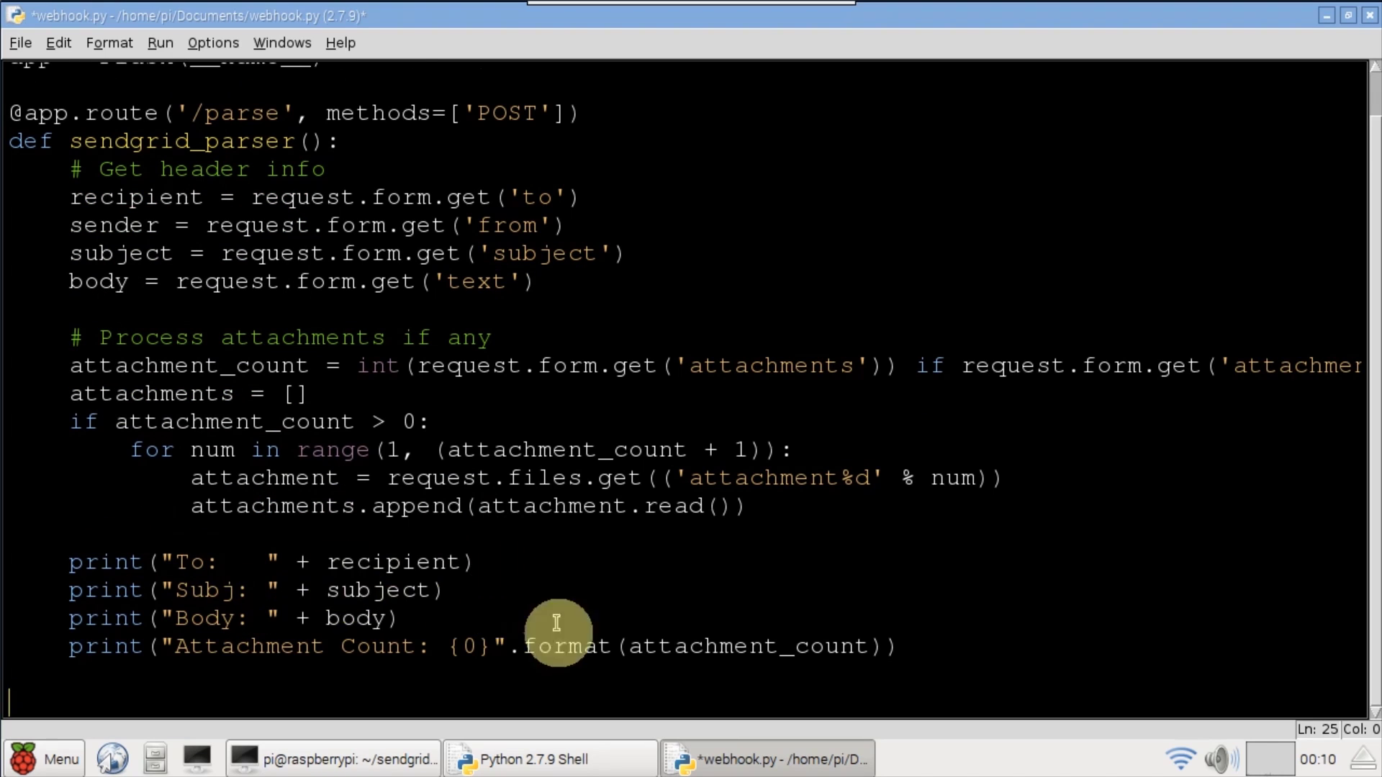
text(return "OK")
drag(220, 646, 194, 648)
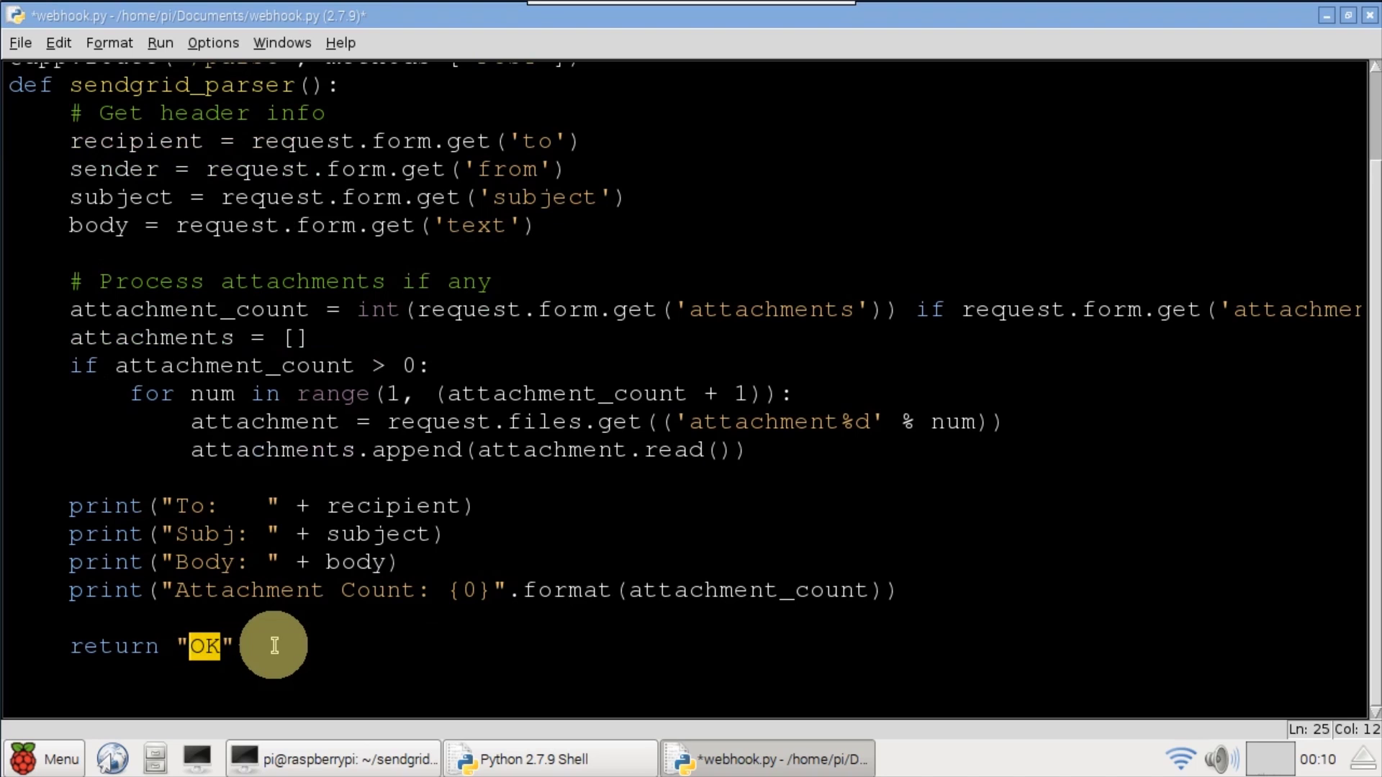
click(275, 646)
text(if __name__ == '__main__':     app.run())
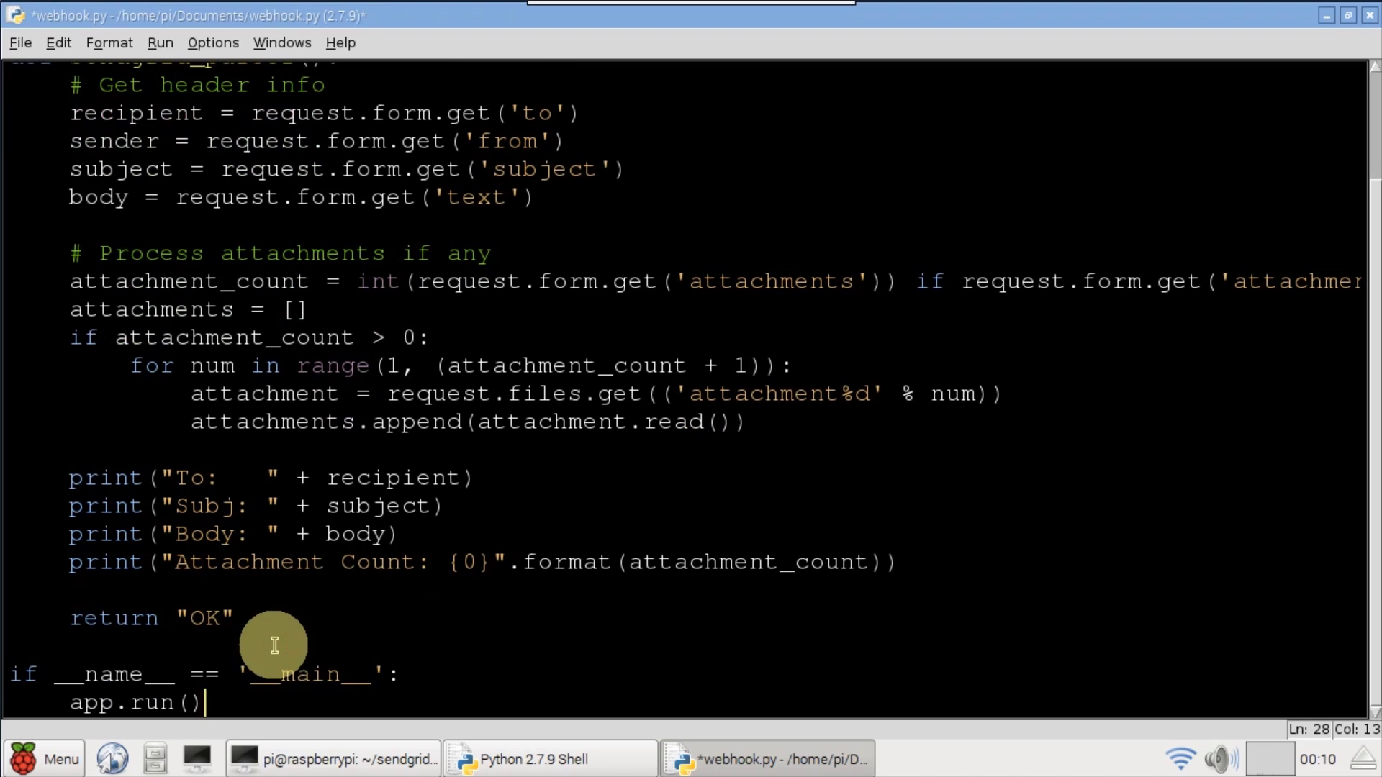
- Save webhook.py and run it as a module to start the server
click(20, 42)
click(24, 222)
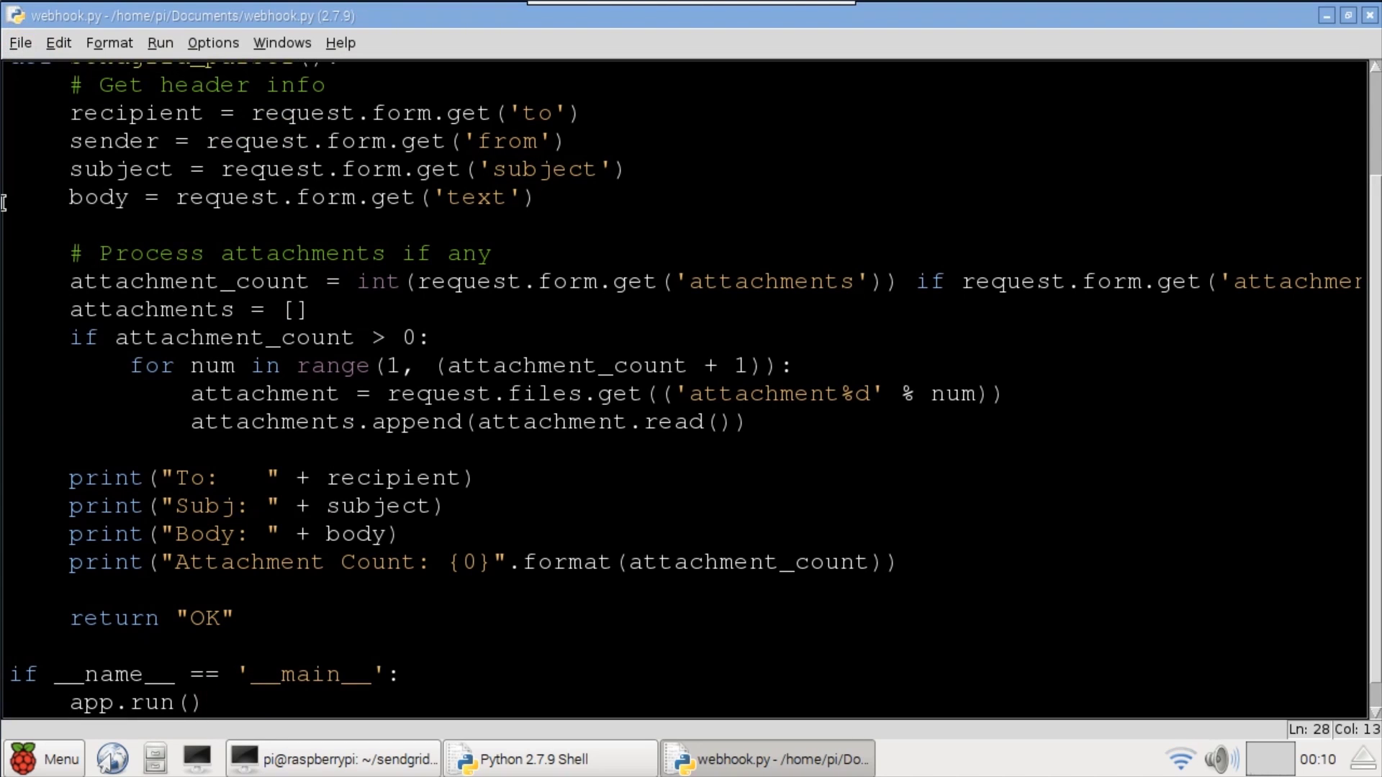
click(161, 43)
click(180, 137)
click(1207, 15)
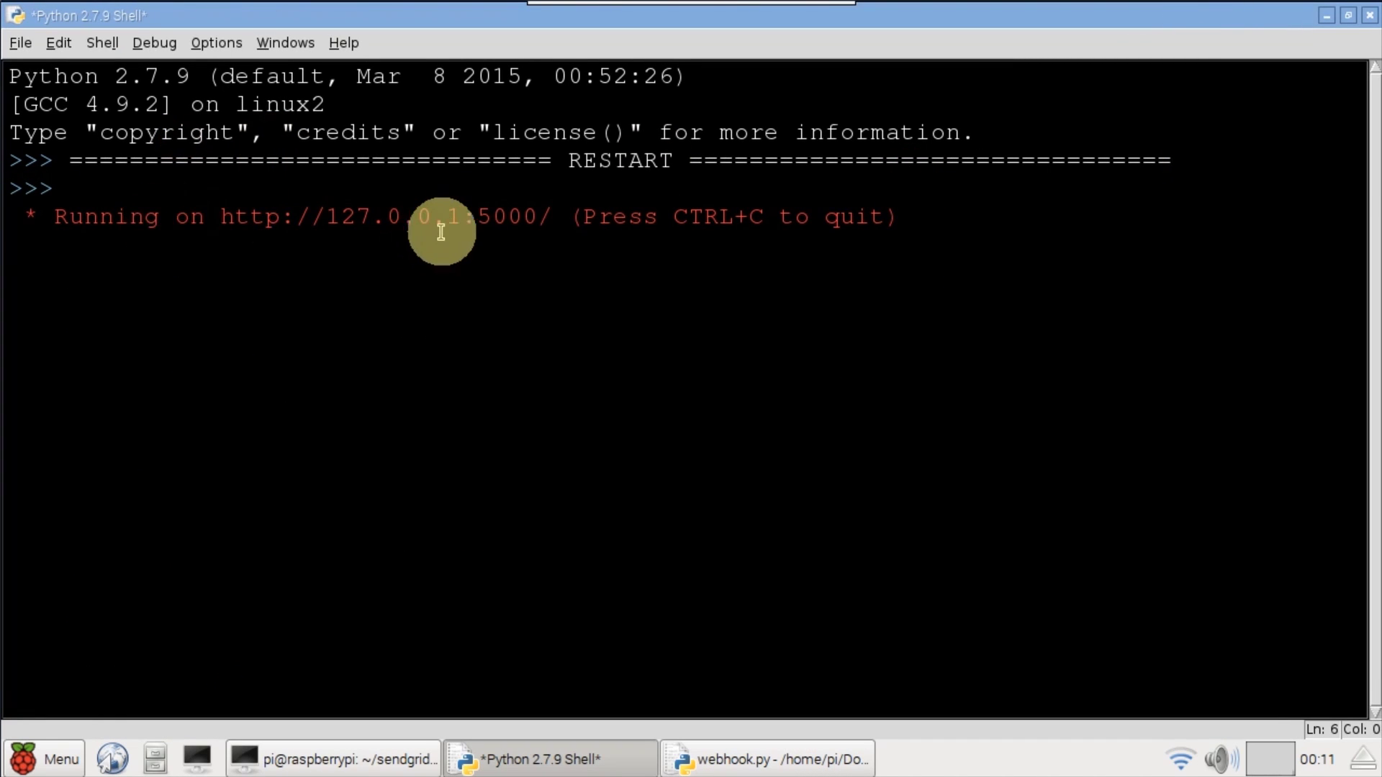
drag(536, 216, 219, 216)
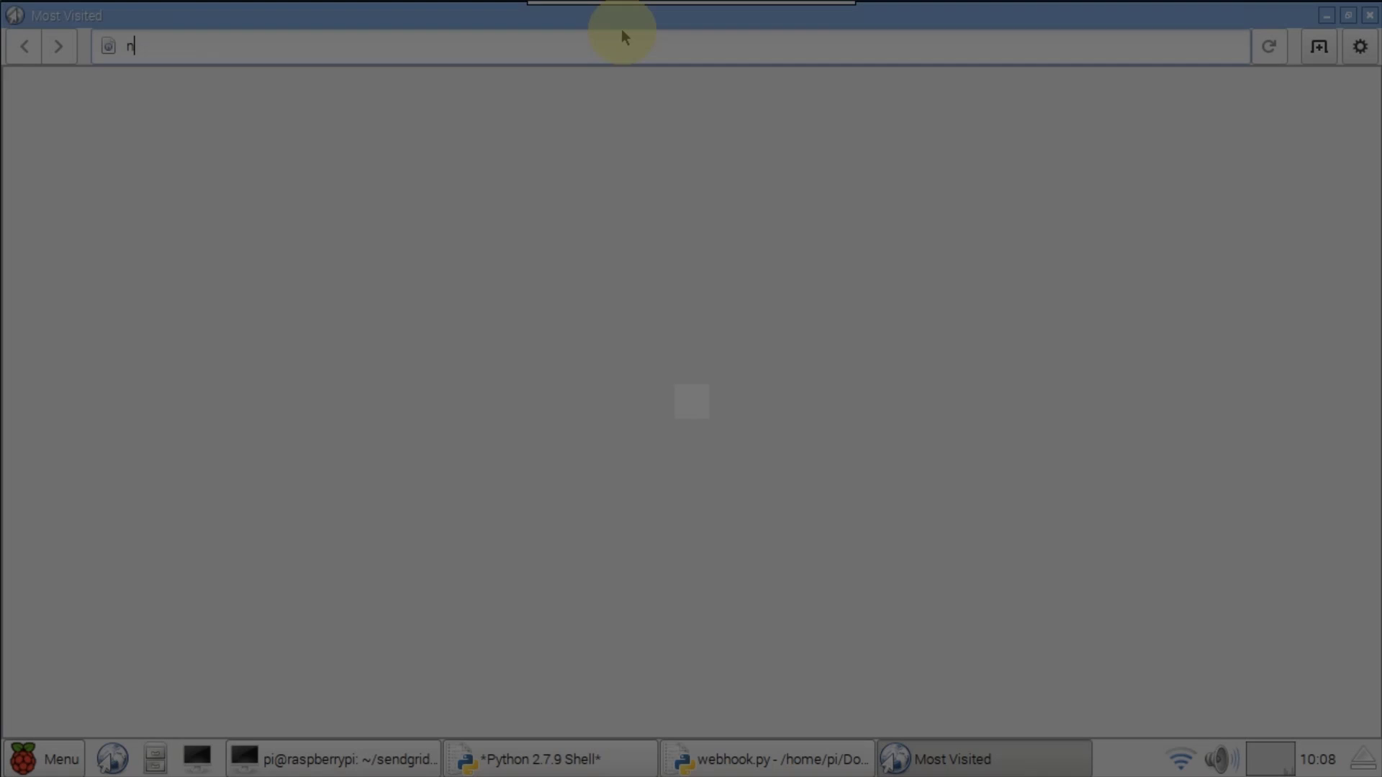
- Log in at ngrok.com, download the Linux/ARM build, and copy the tunnel authtoken
text(grok)
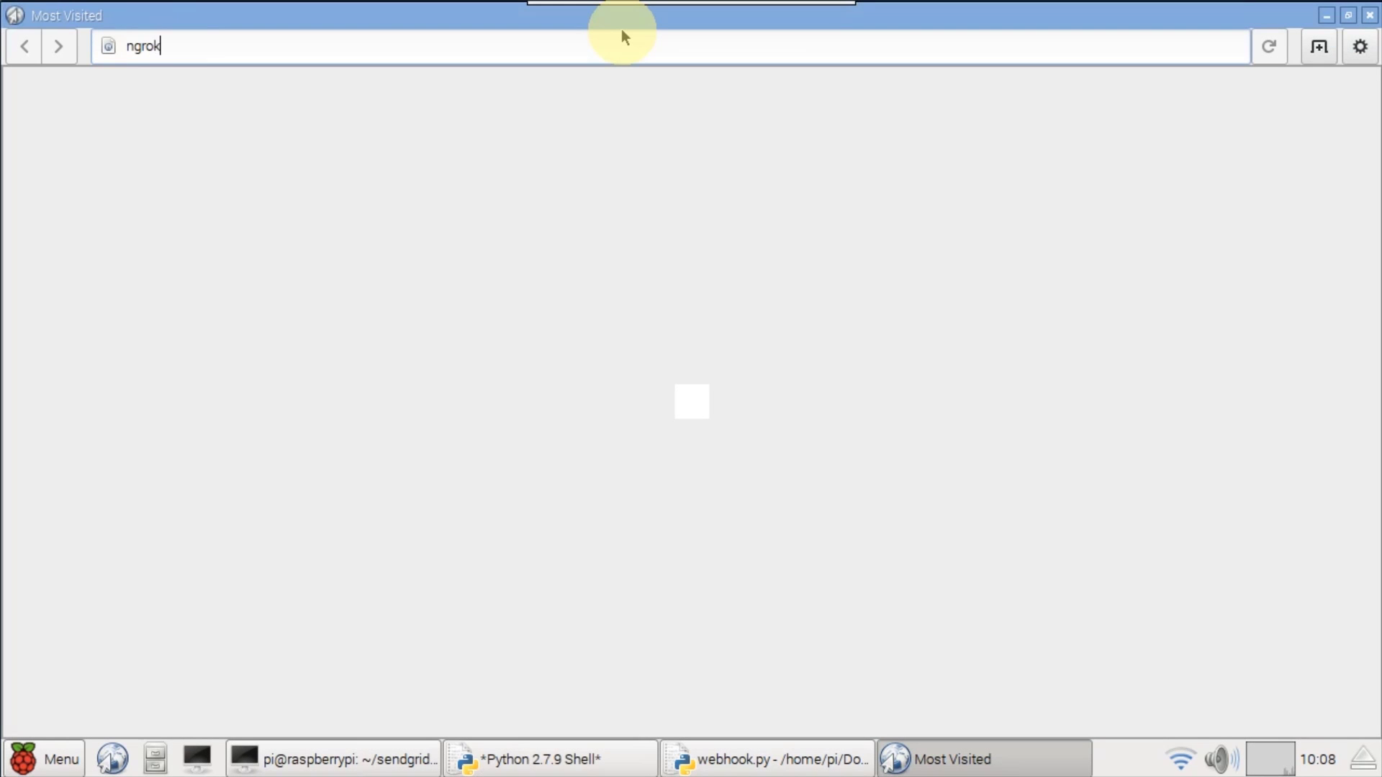
text(.com)
key(Return)
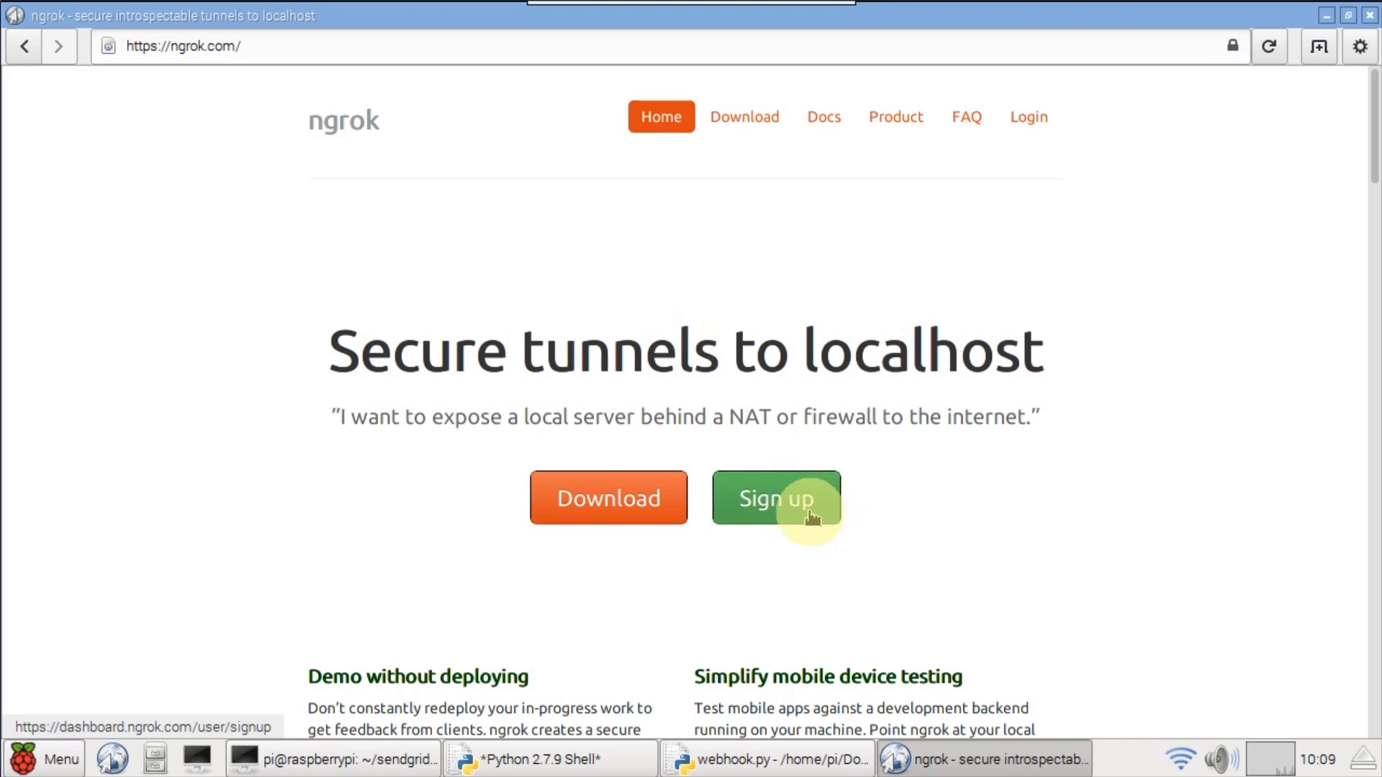
click(1029, 124)
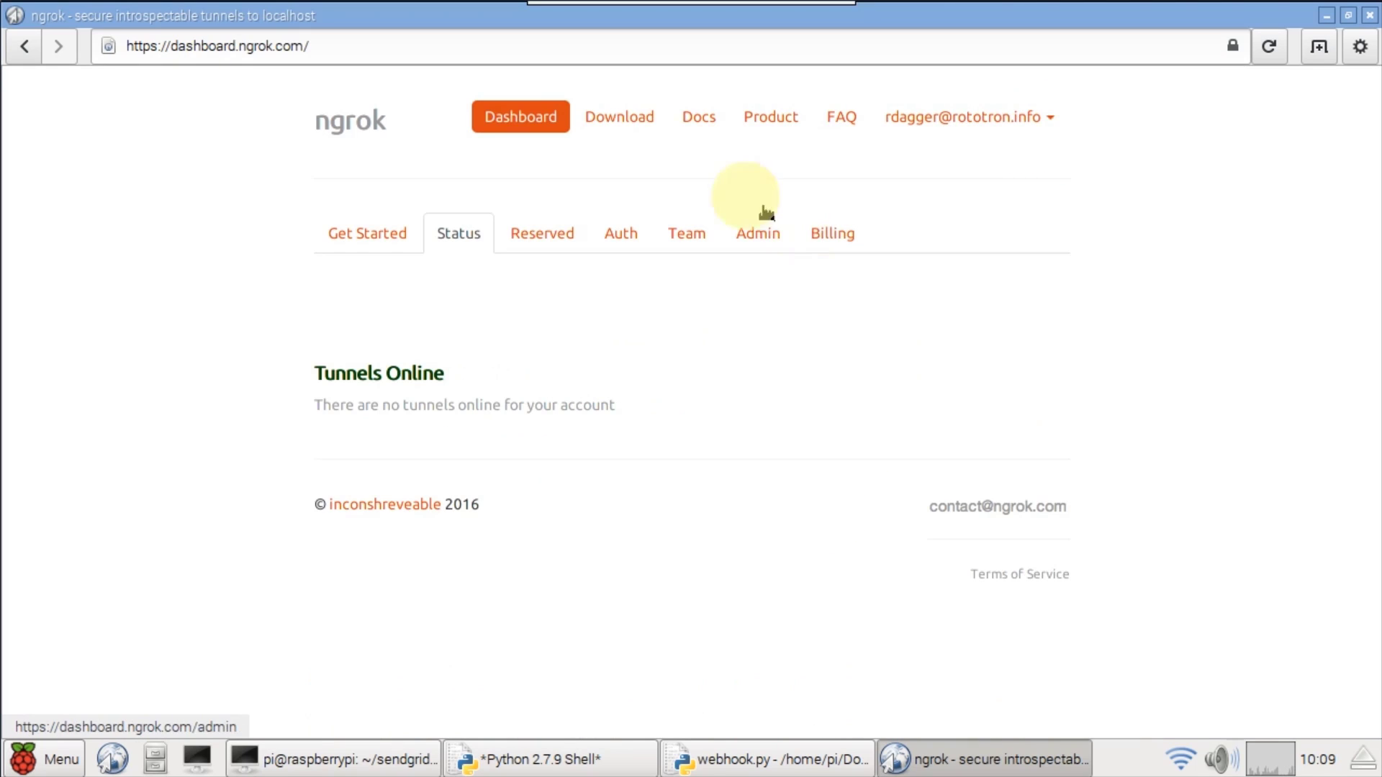
click(625, 119)
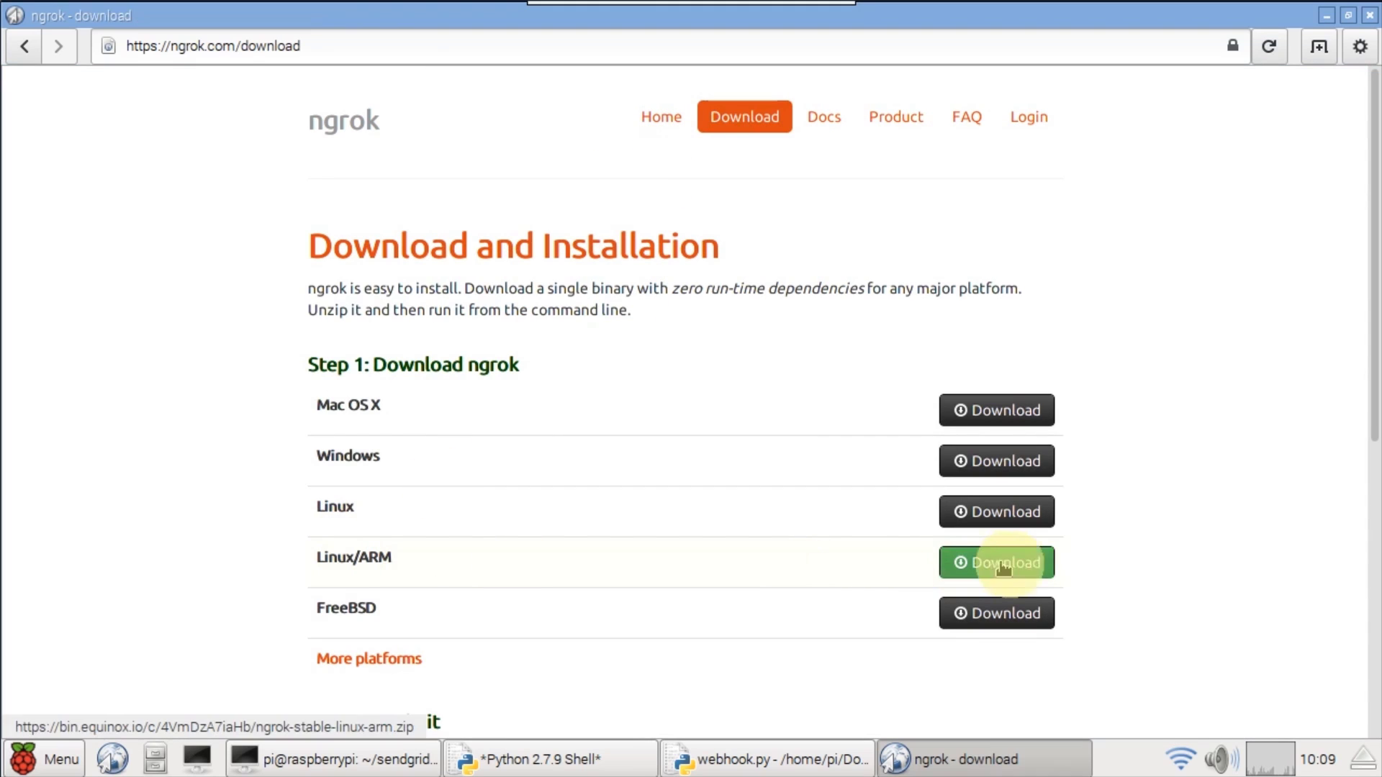
click(1002, 569)
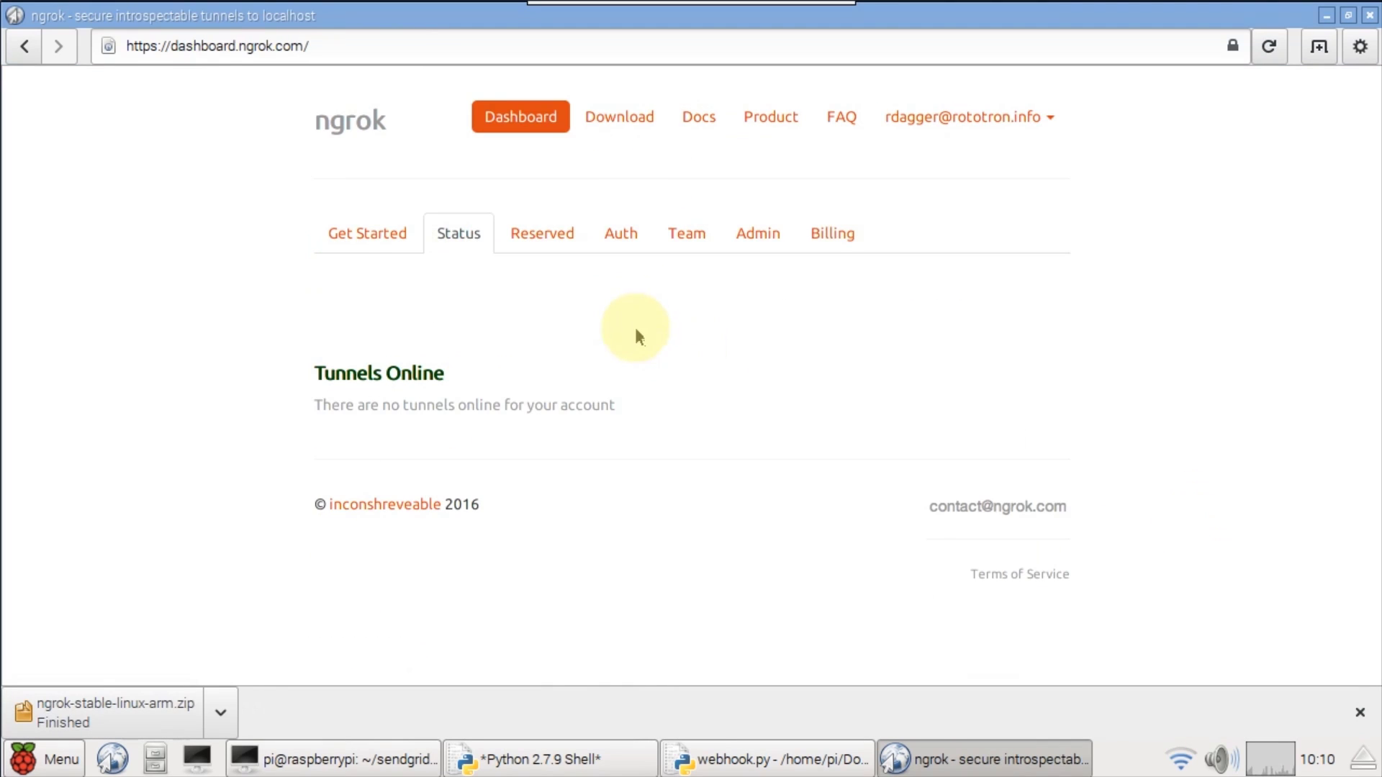
click(621, 235)
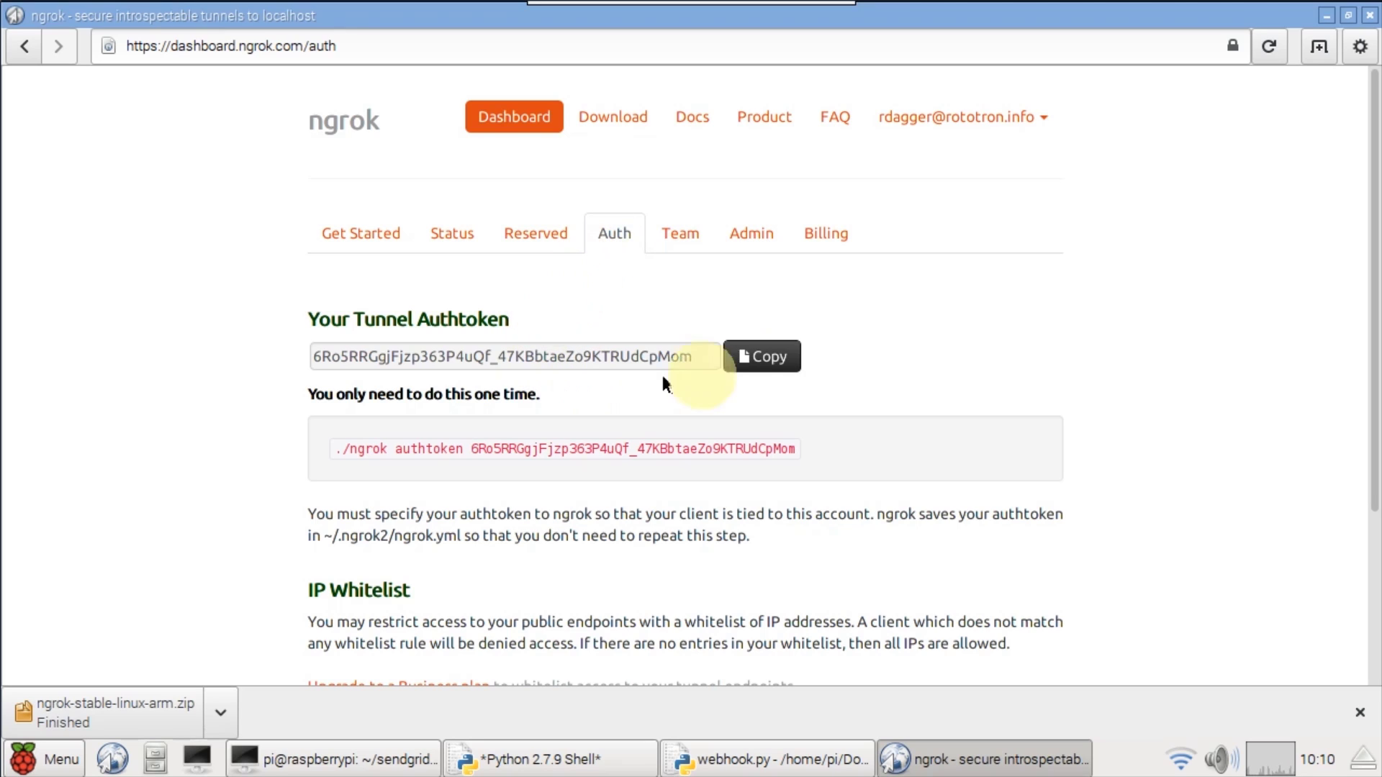
click(783, 368)
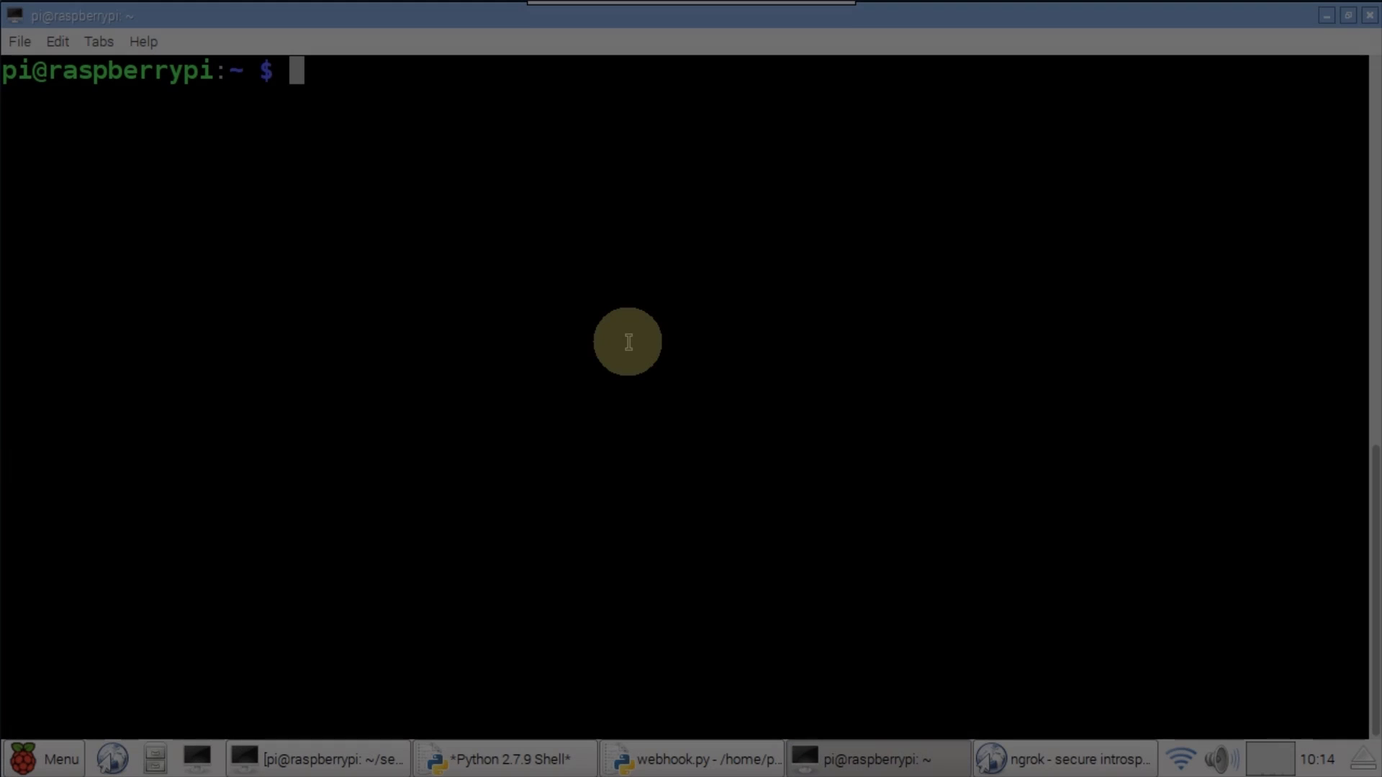
- Create ~/ngrok and unzip ngrok-stable-linux-arm.zip from Downloads into it
text(cd ~)
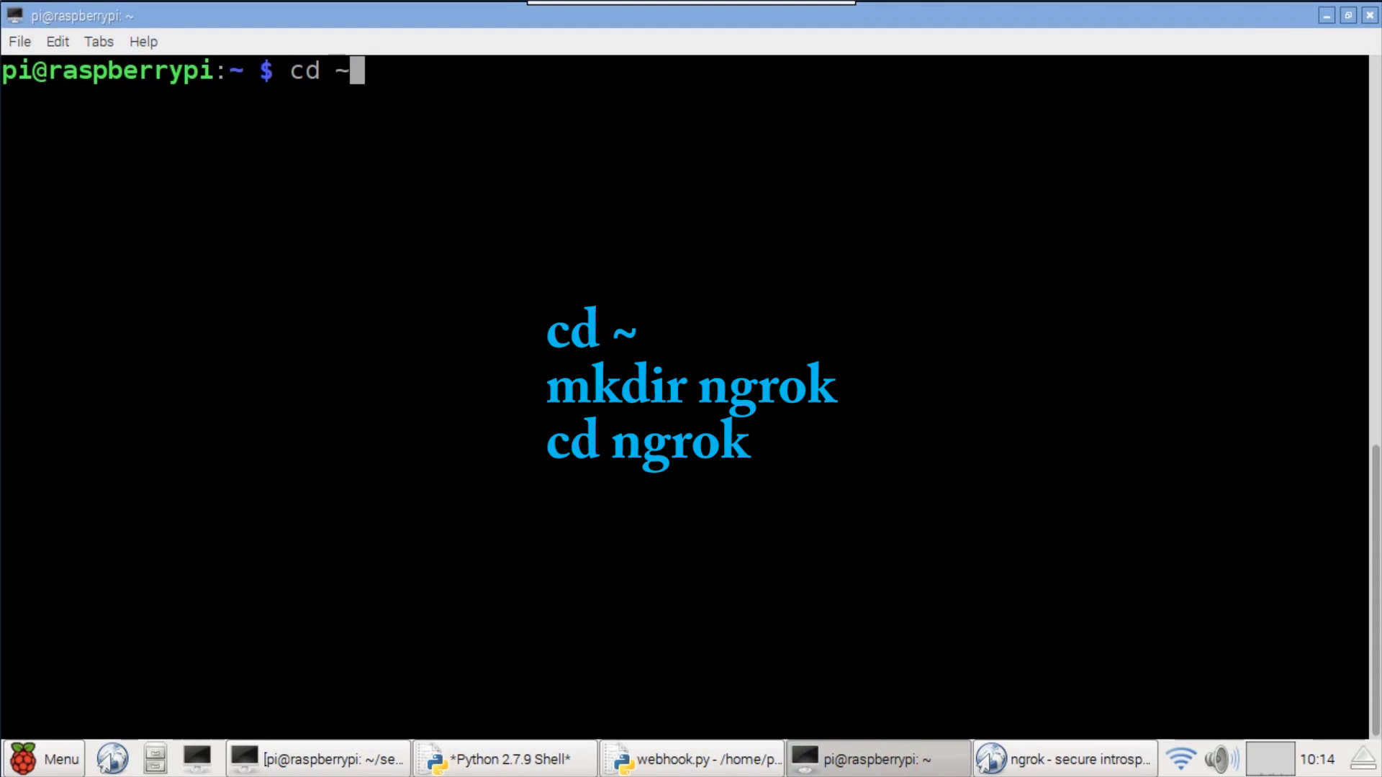
key(Return)
text(mkdir ngrok)
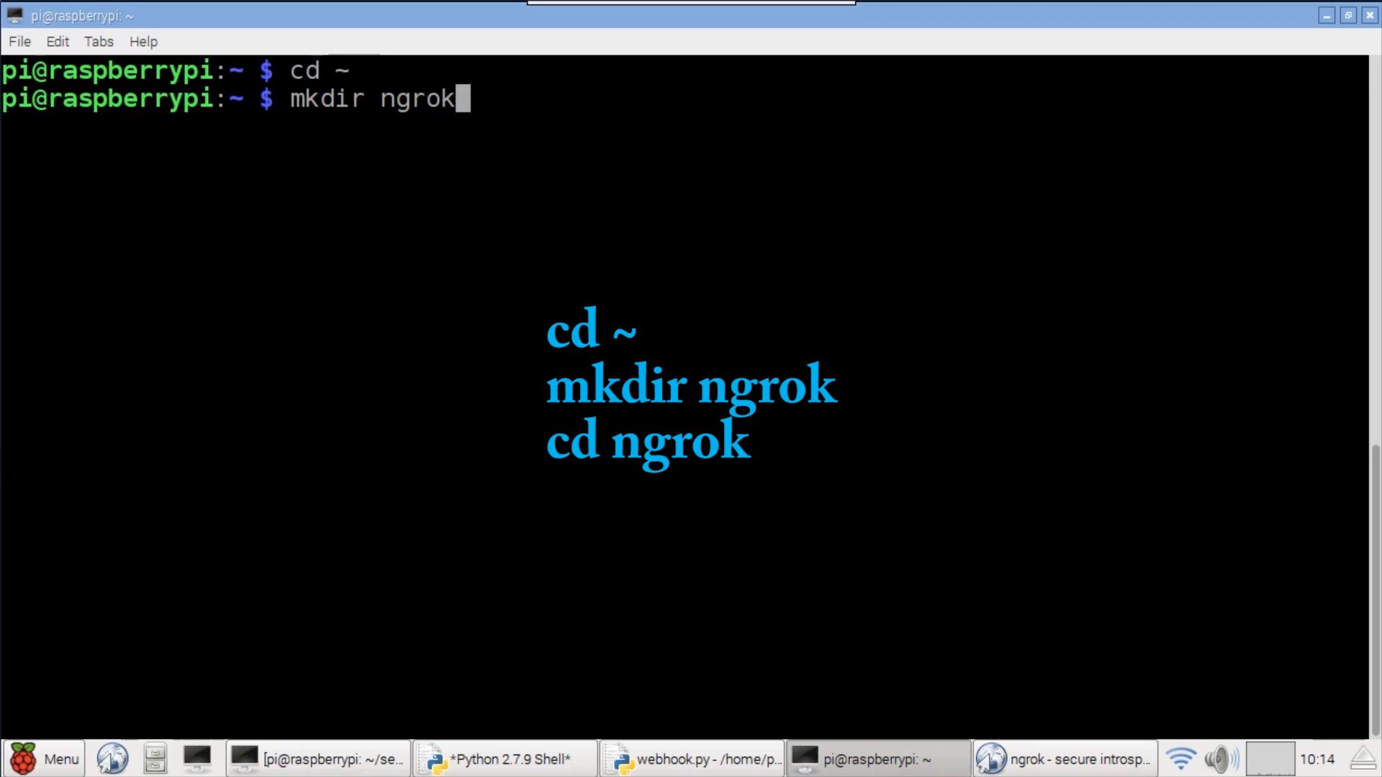
key(Return)
text(cd ngrok)
key(Return)
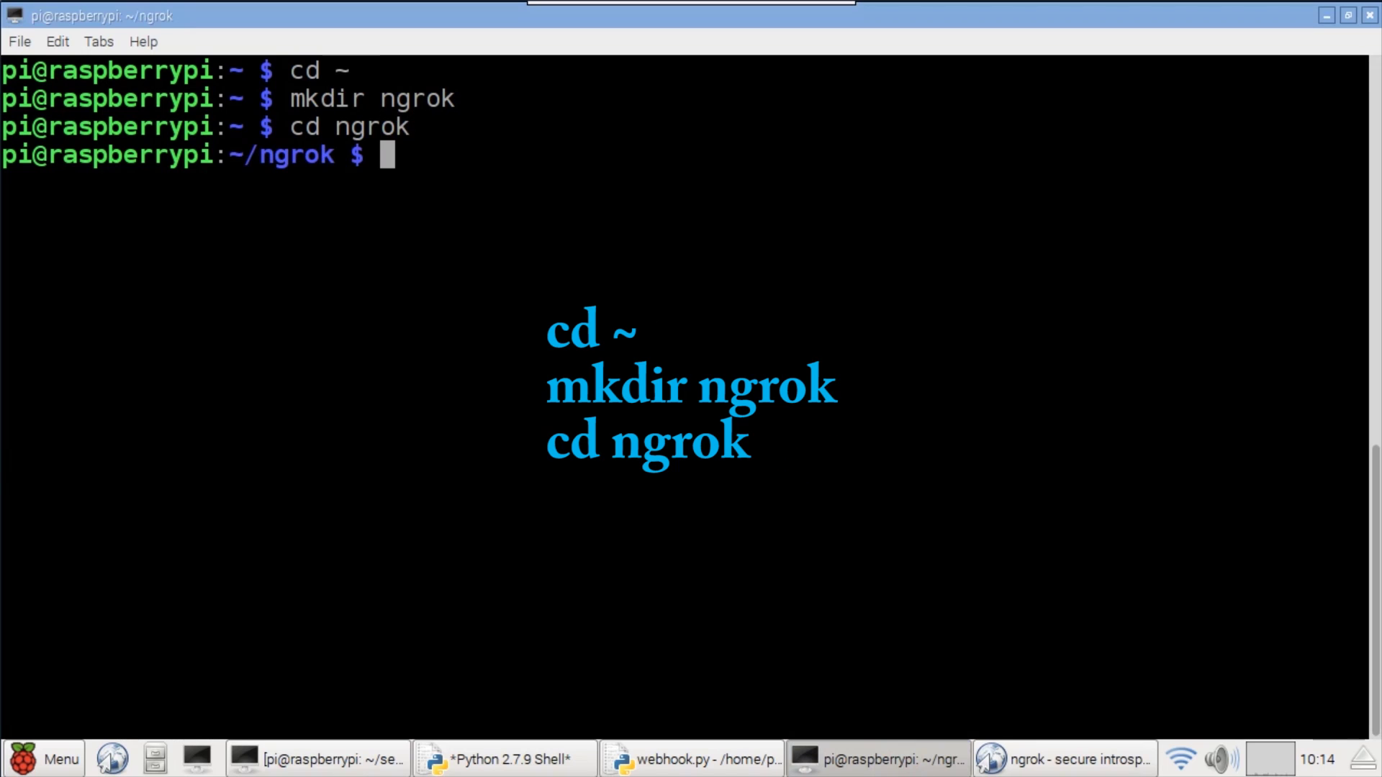
text(ls ~/Downloads)
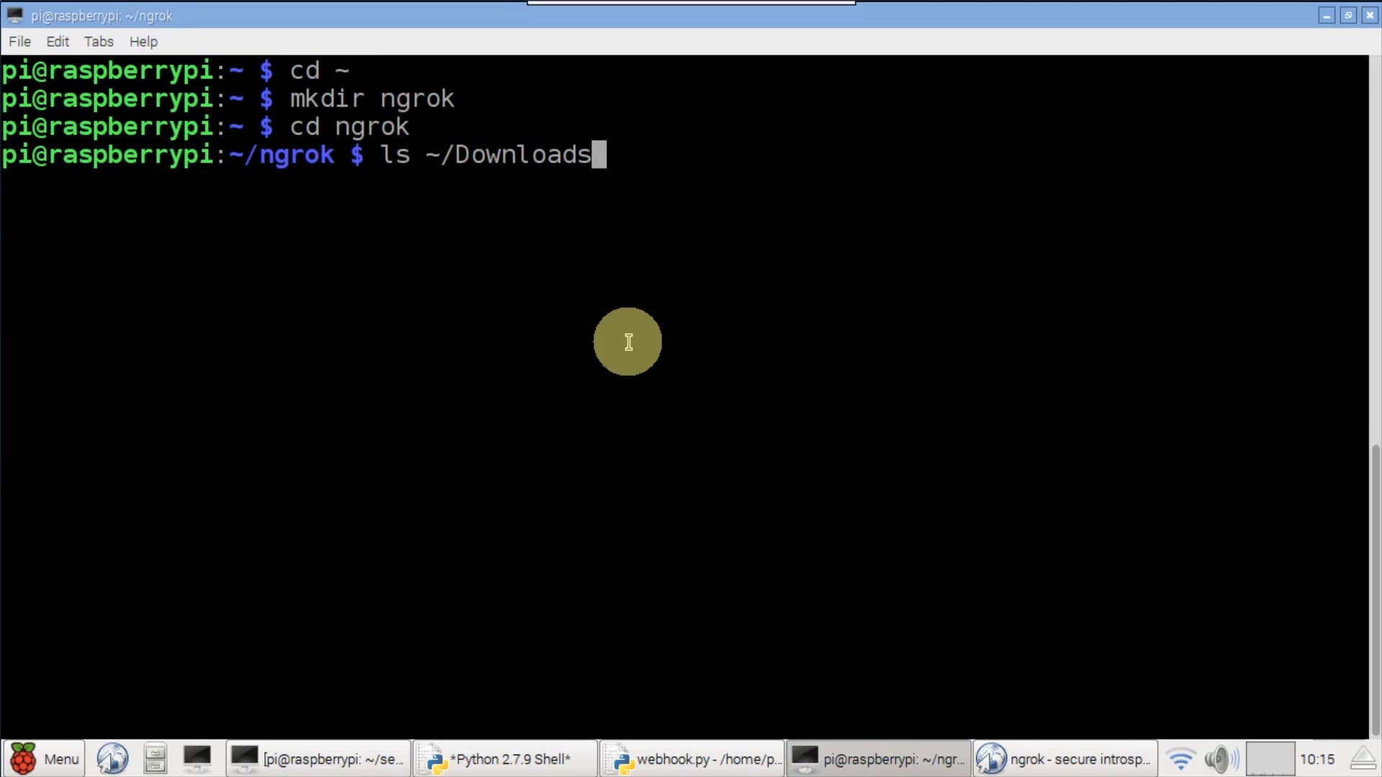
key(Return)
text(unzip )
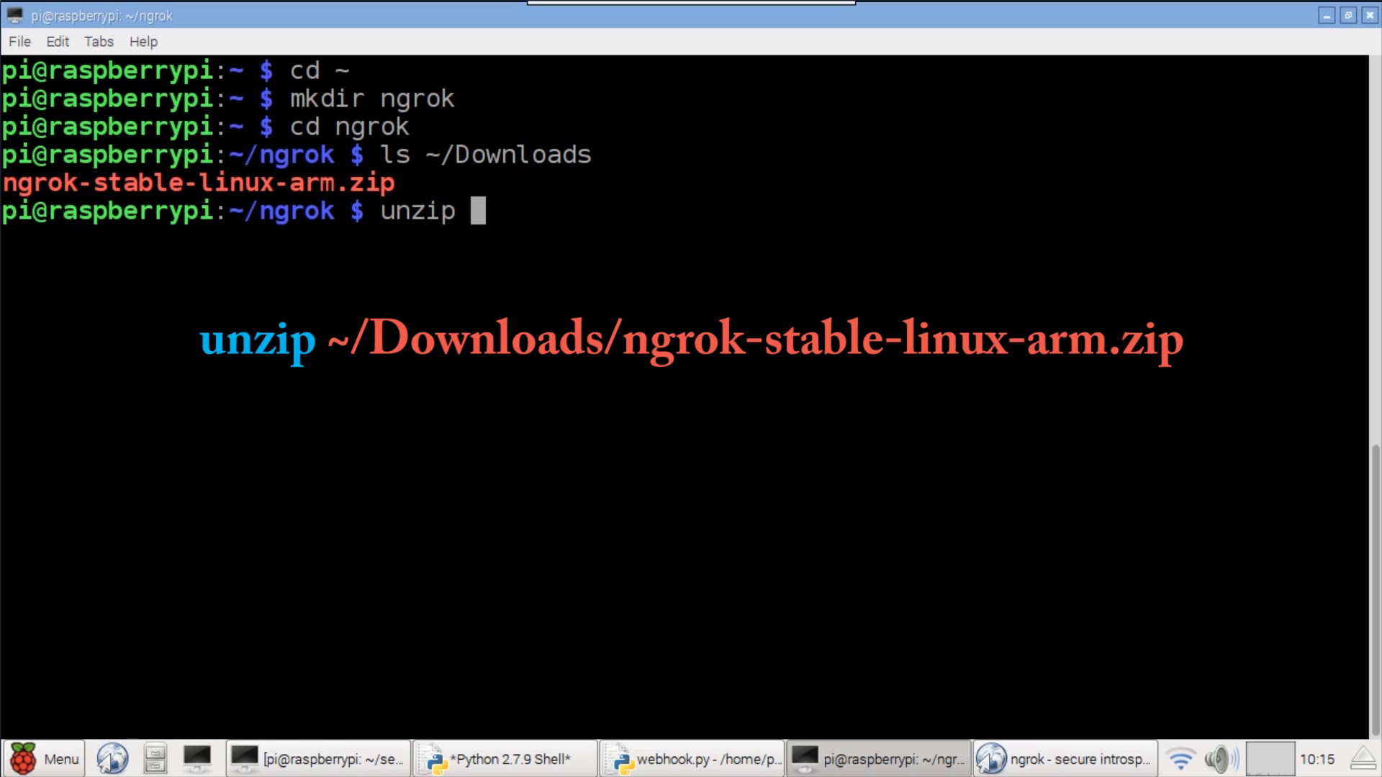
text(~/Downloads/n)
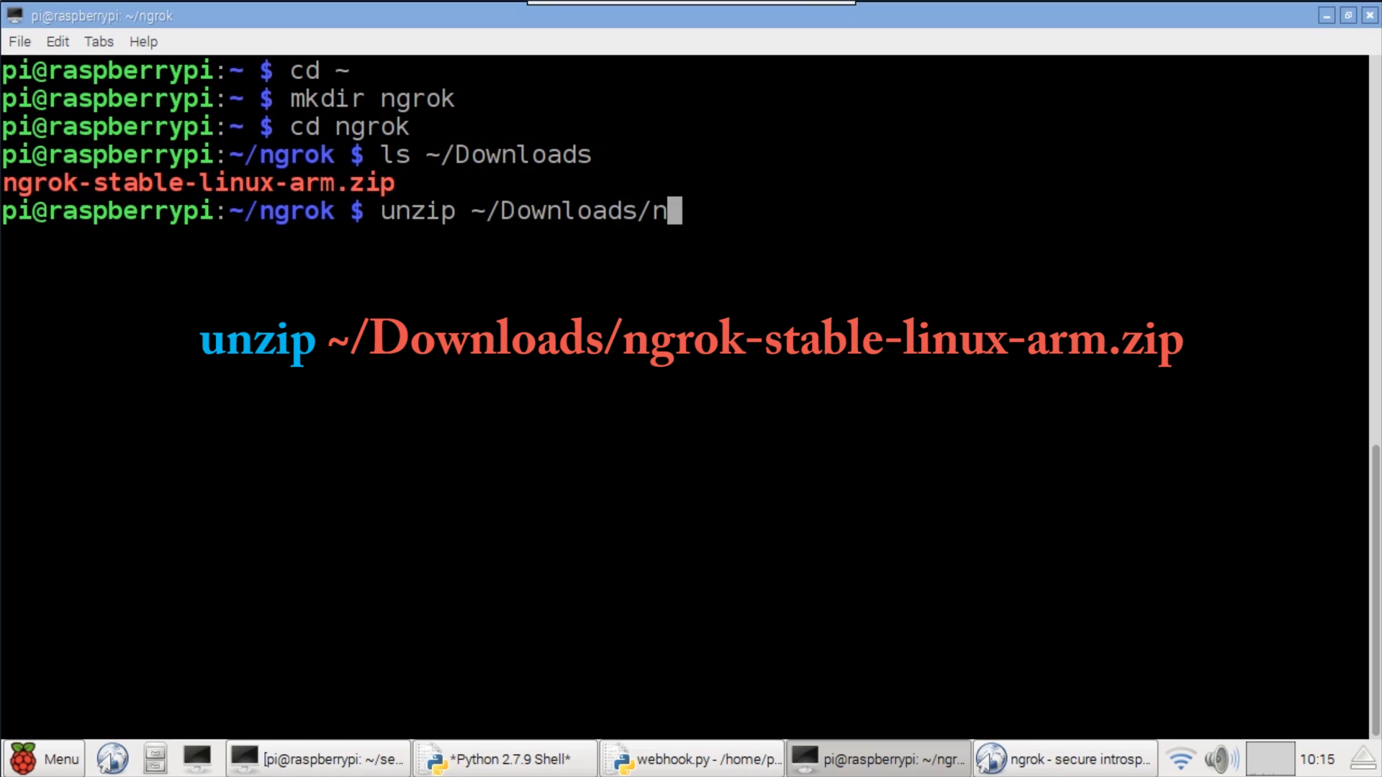
text(grok-stable-linux-arm)
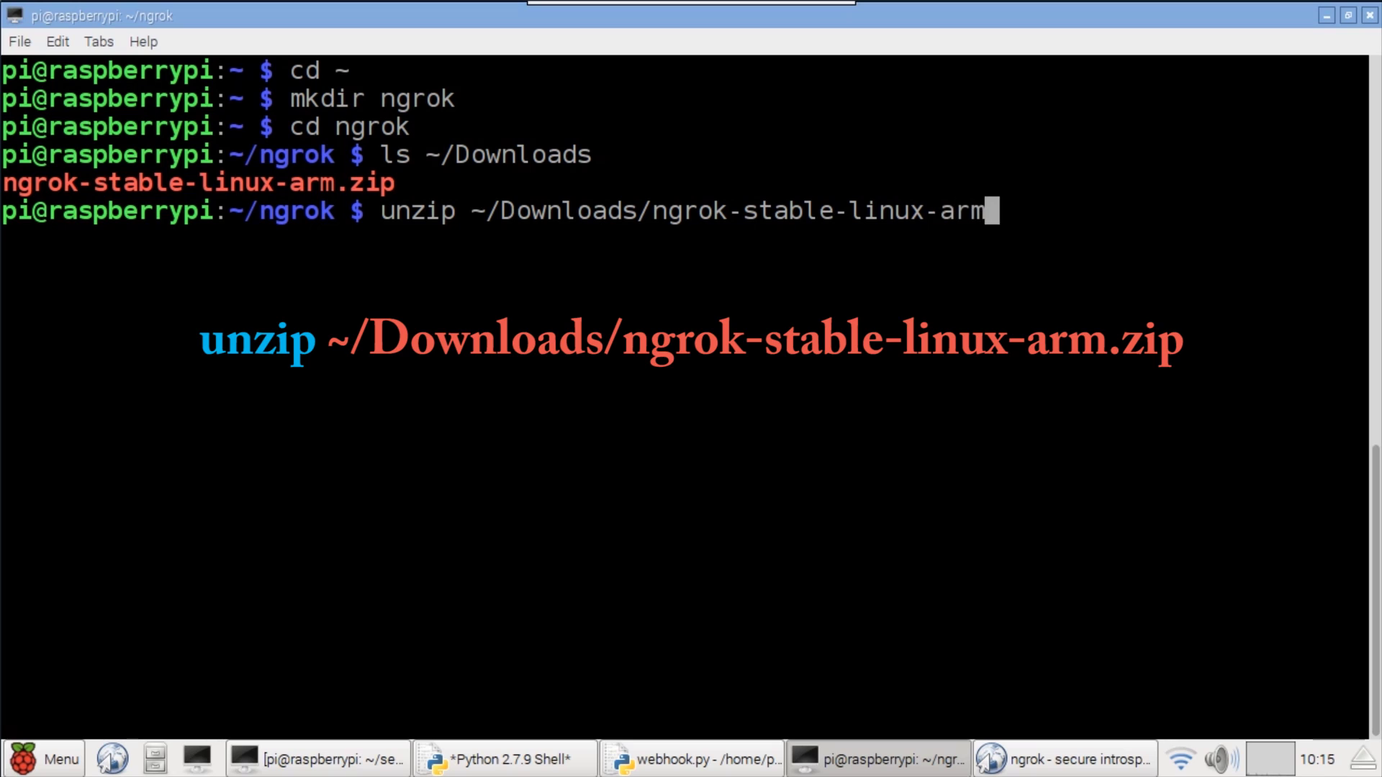
text(.zip)
key(Return)
- Register the copied authtoken with ./ngrok authtoken
text(./ngrok)
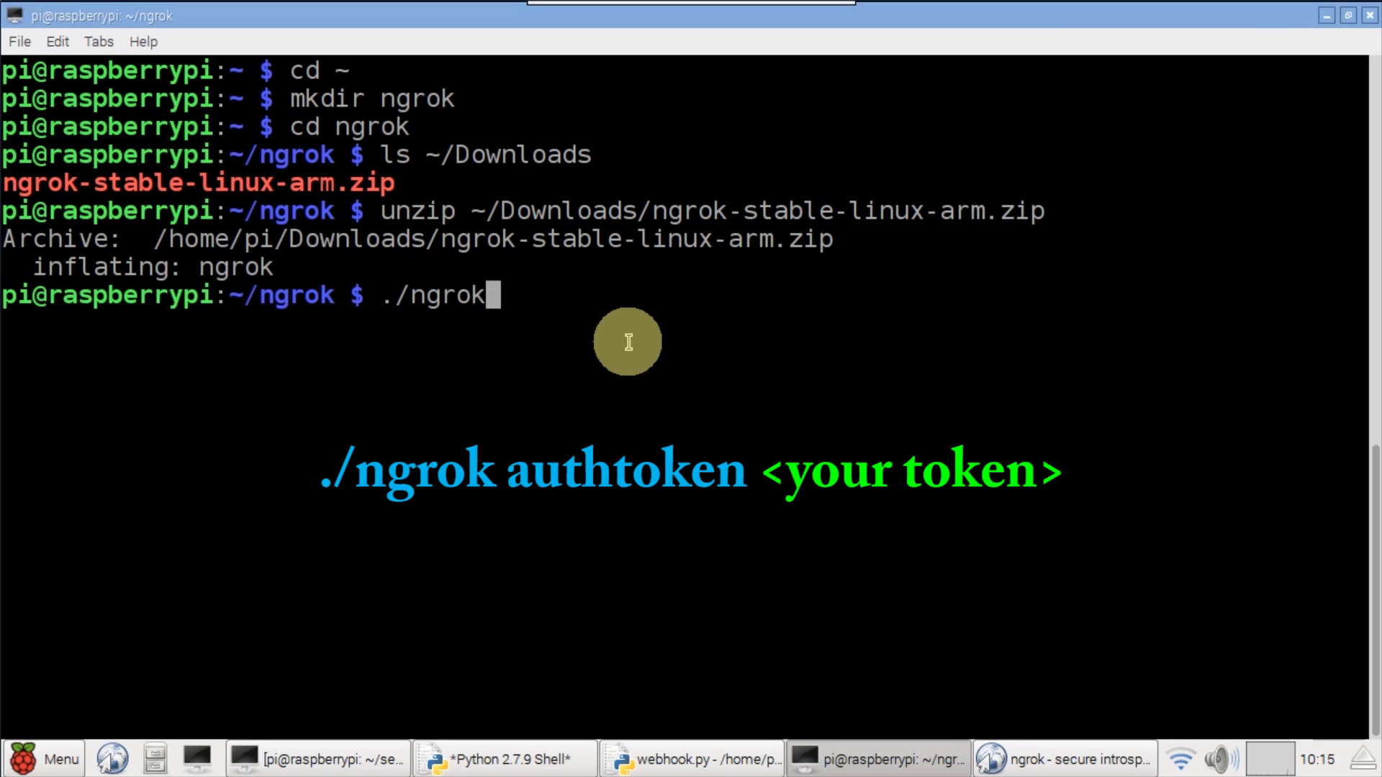
text( authtoken)
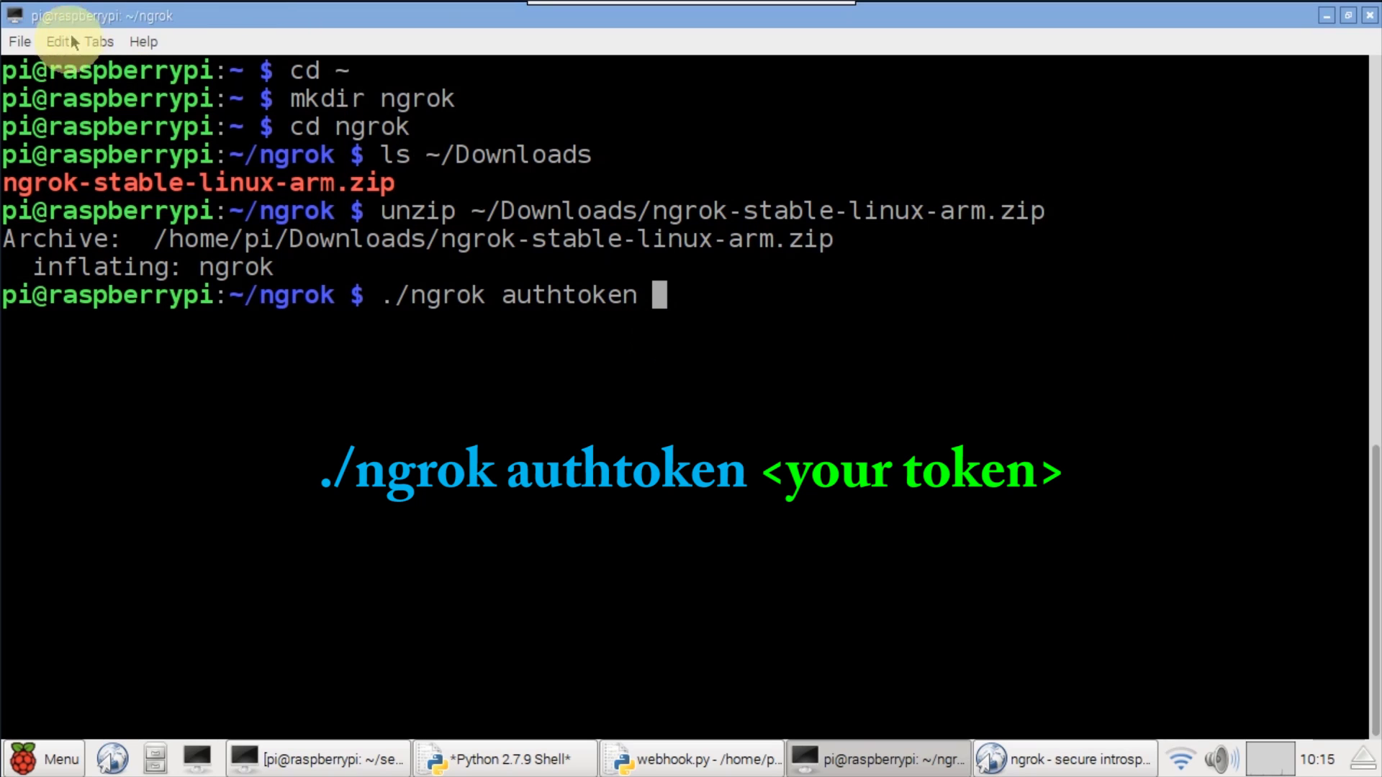
click(73, 41)
click(75, 88)
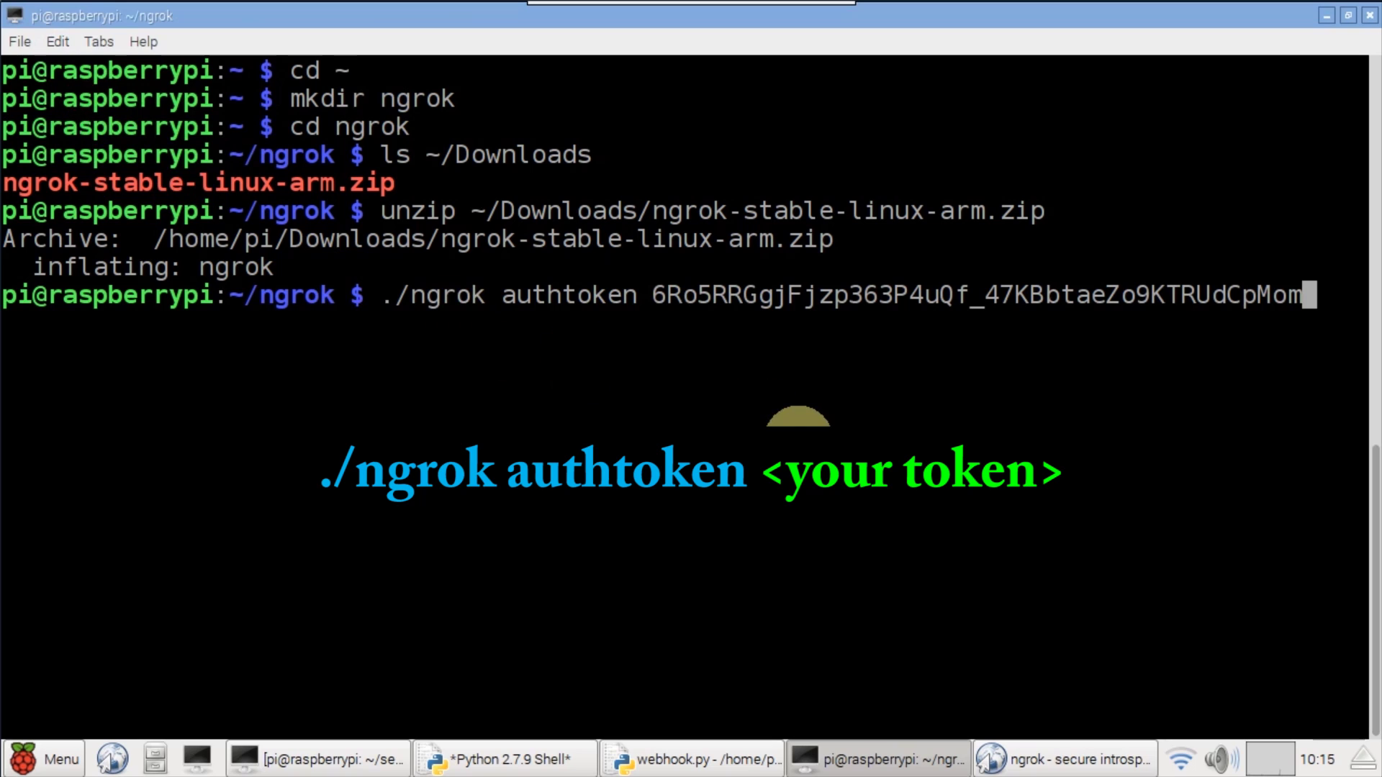
key(Return)
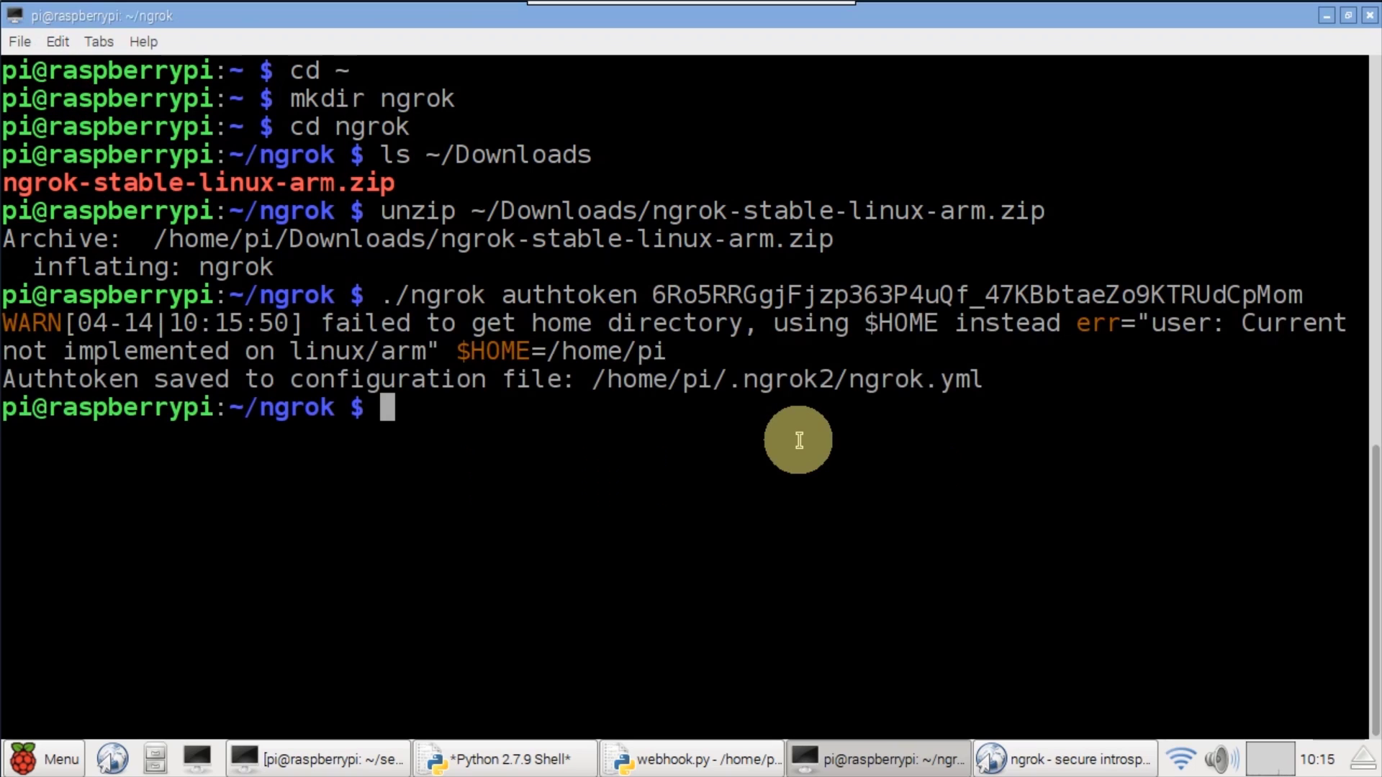
- Start an ngrok http tunnel to port 5000 and copy its https forwarding URL
text(./)
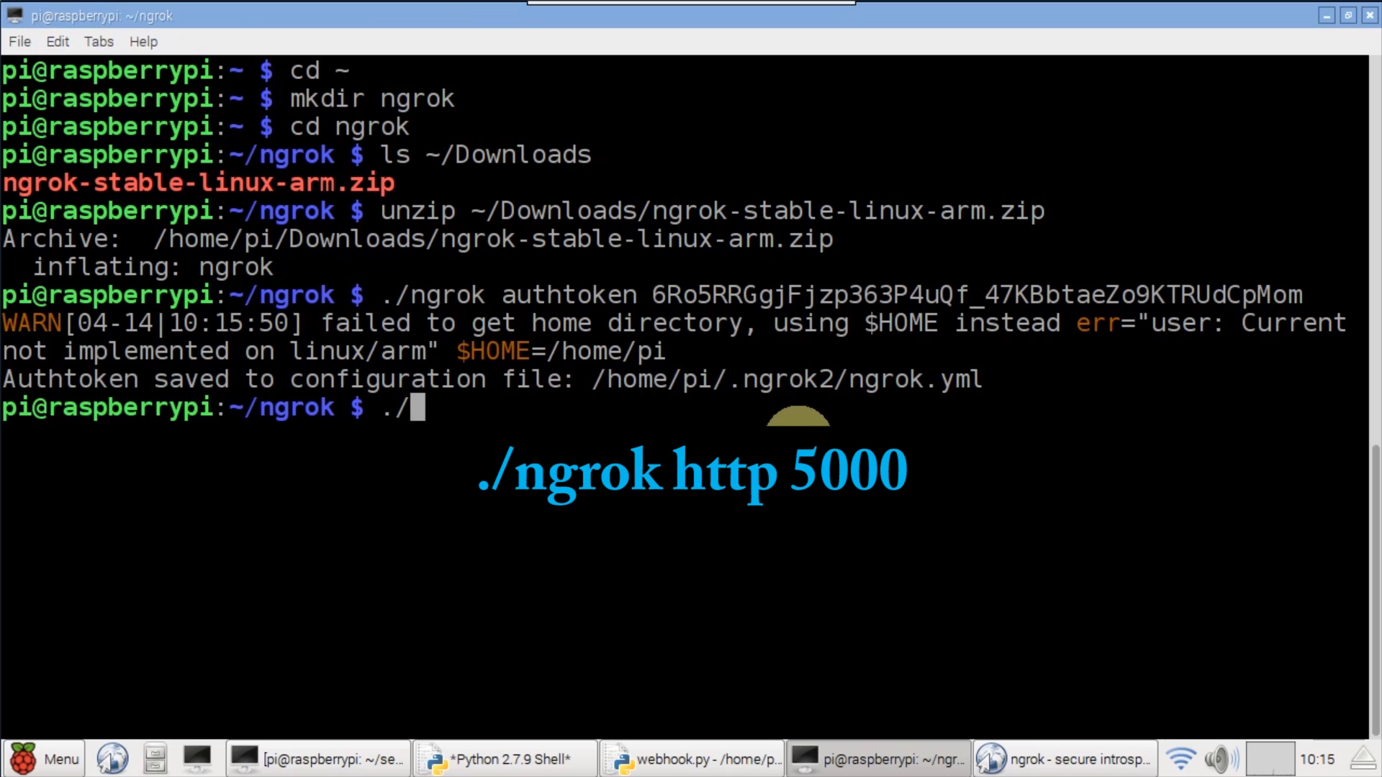
text(ngrok http 5)
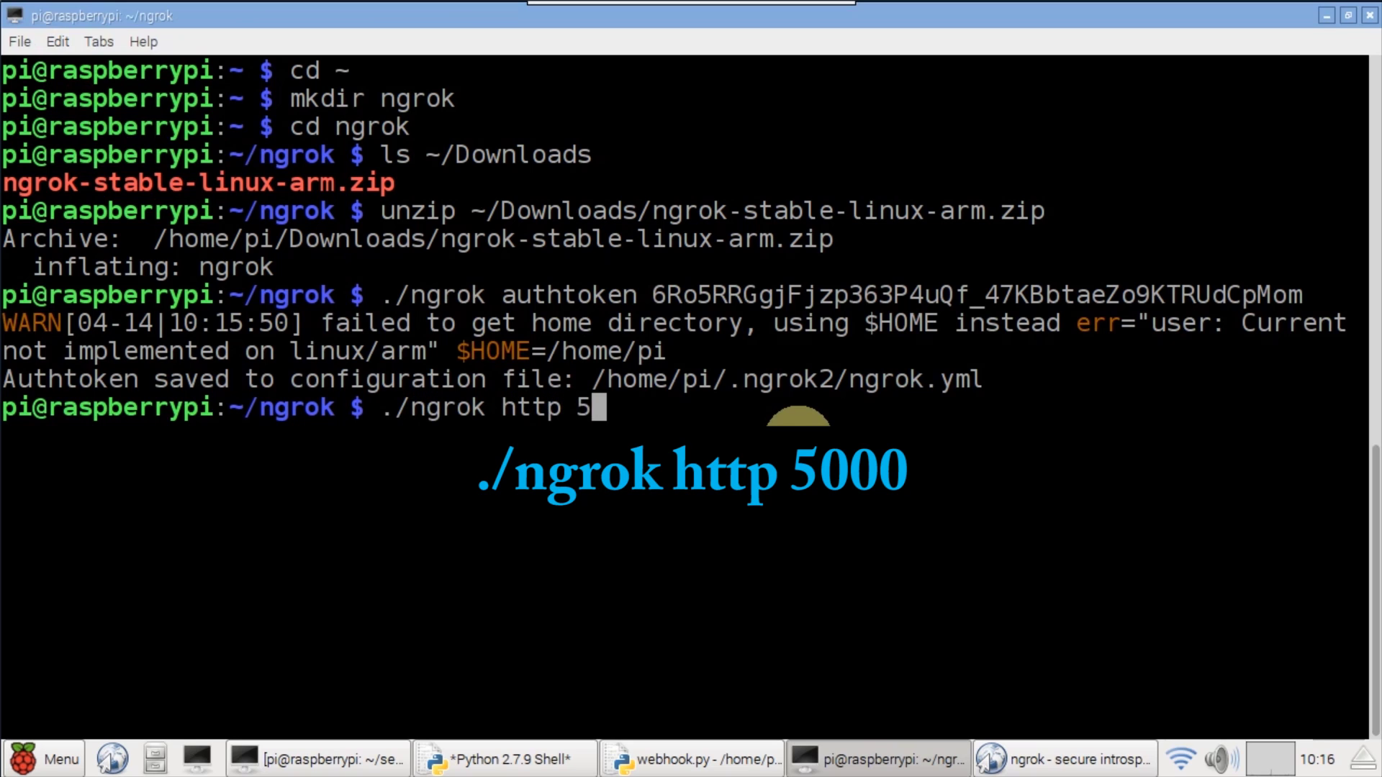
text(000)
key(Return)
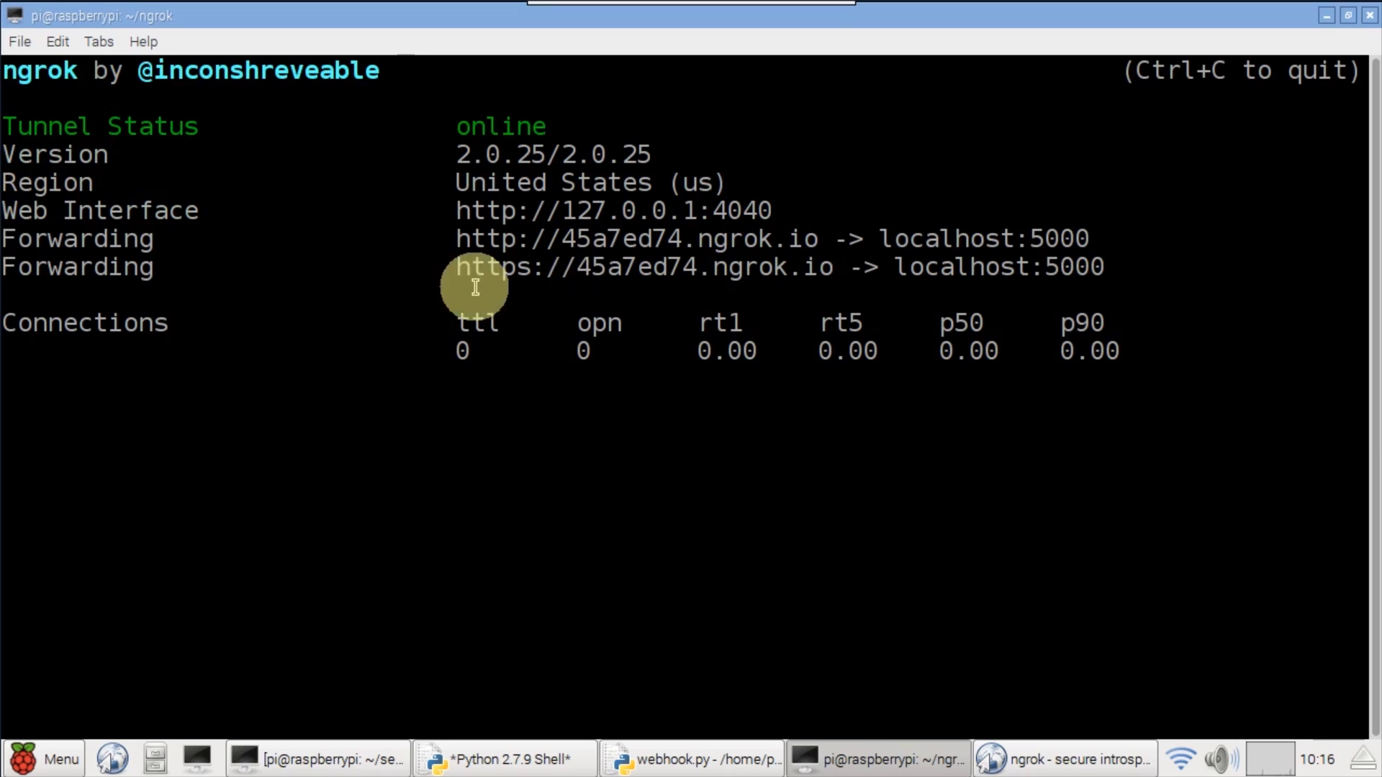
right_click(590, 277)
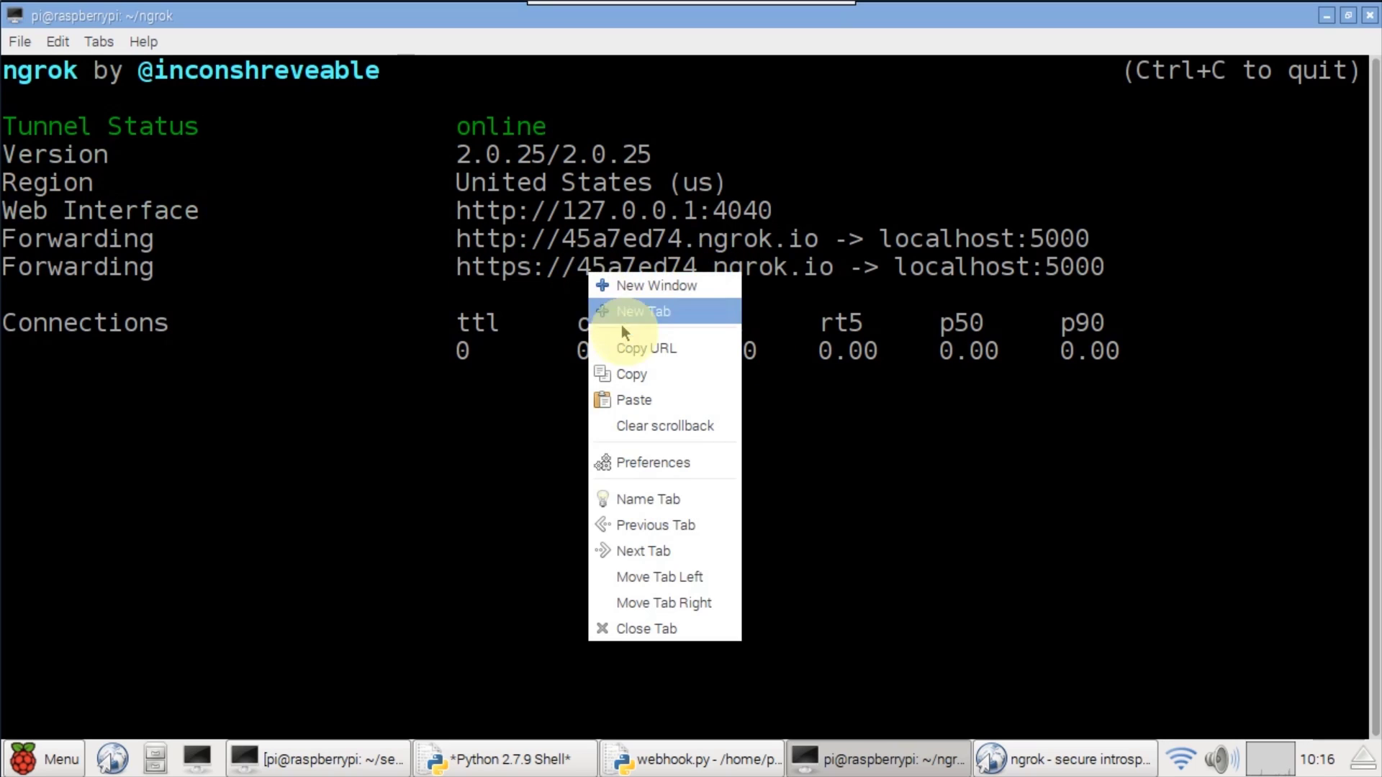
click(698, 348)
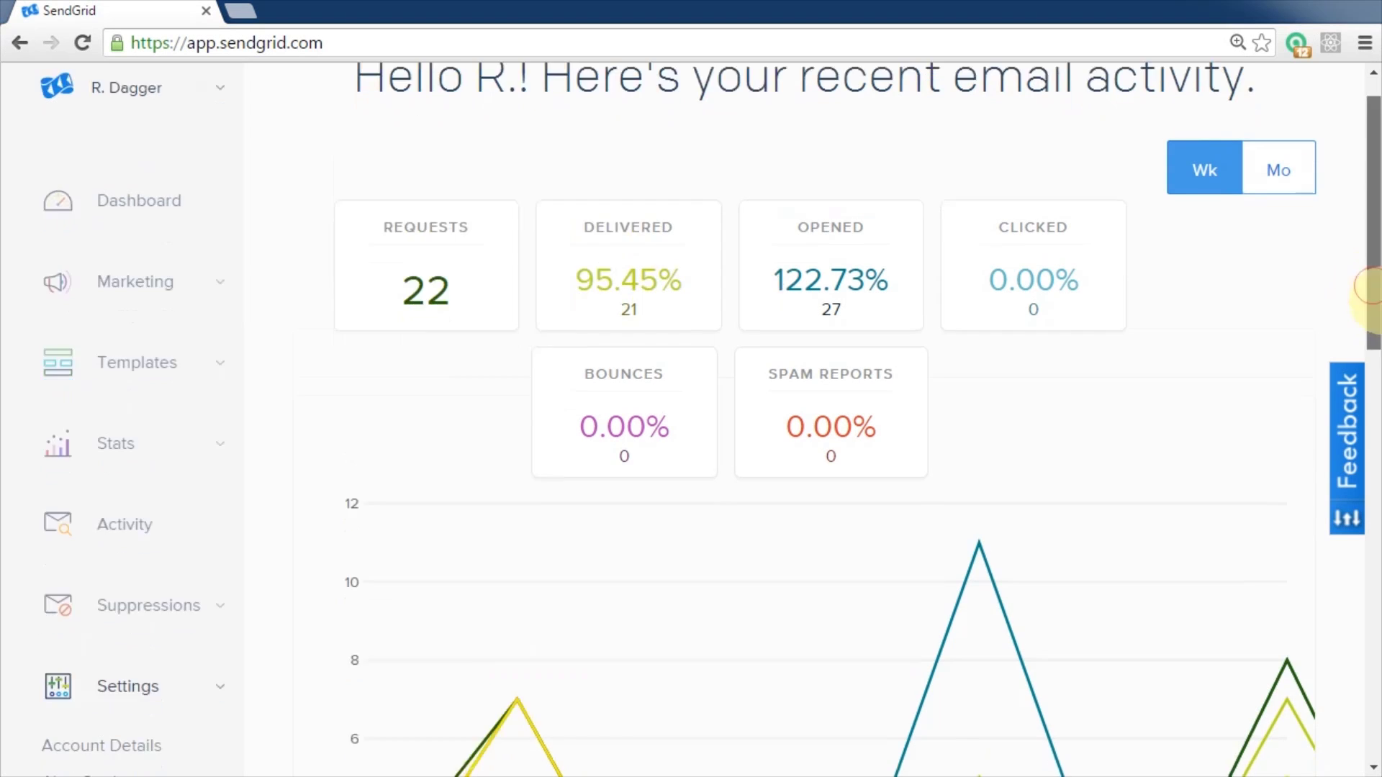
scroll(1122, 459, down, 8)
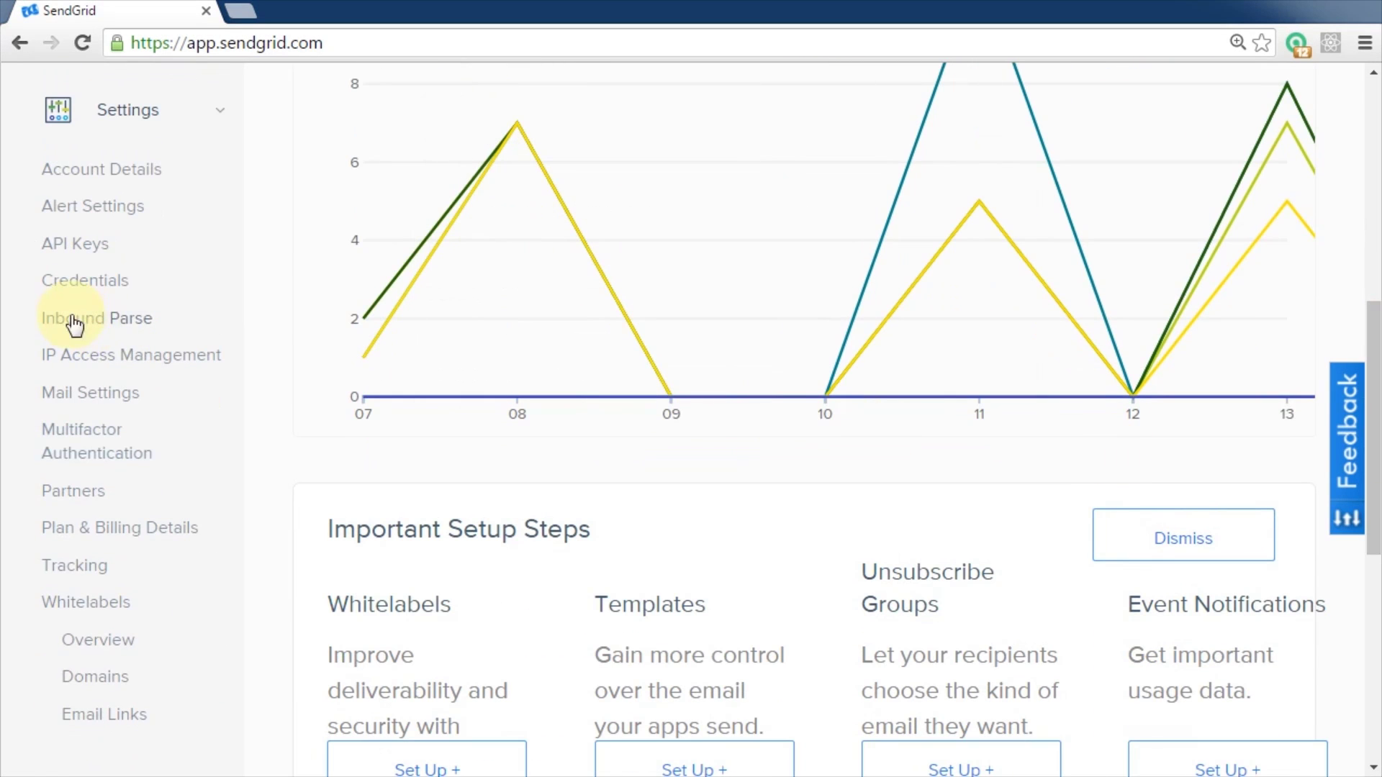
click(124, 330)
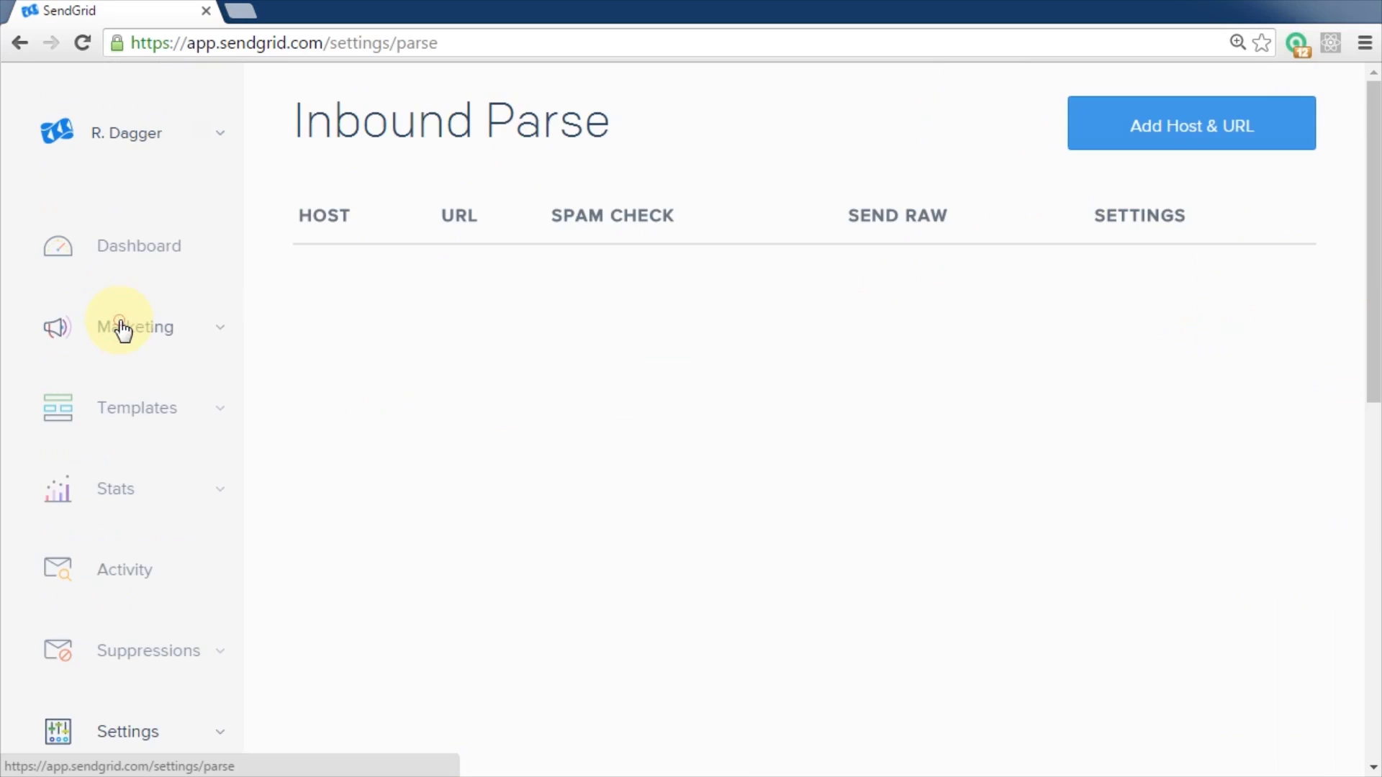
click(1278, 134)
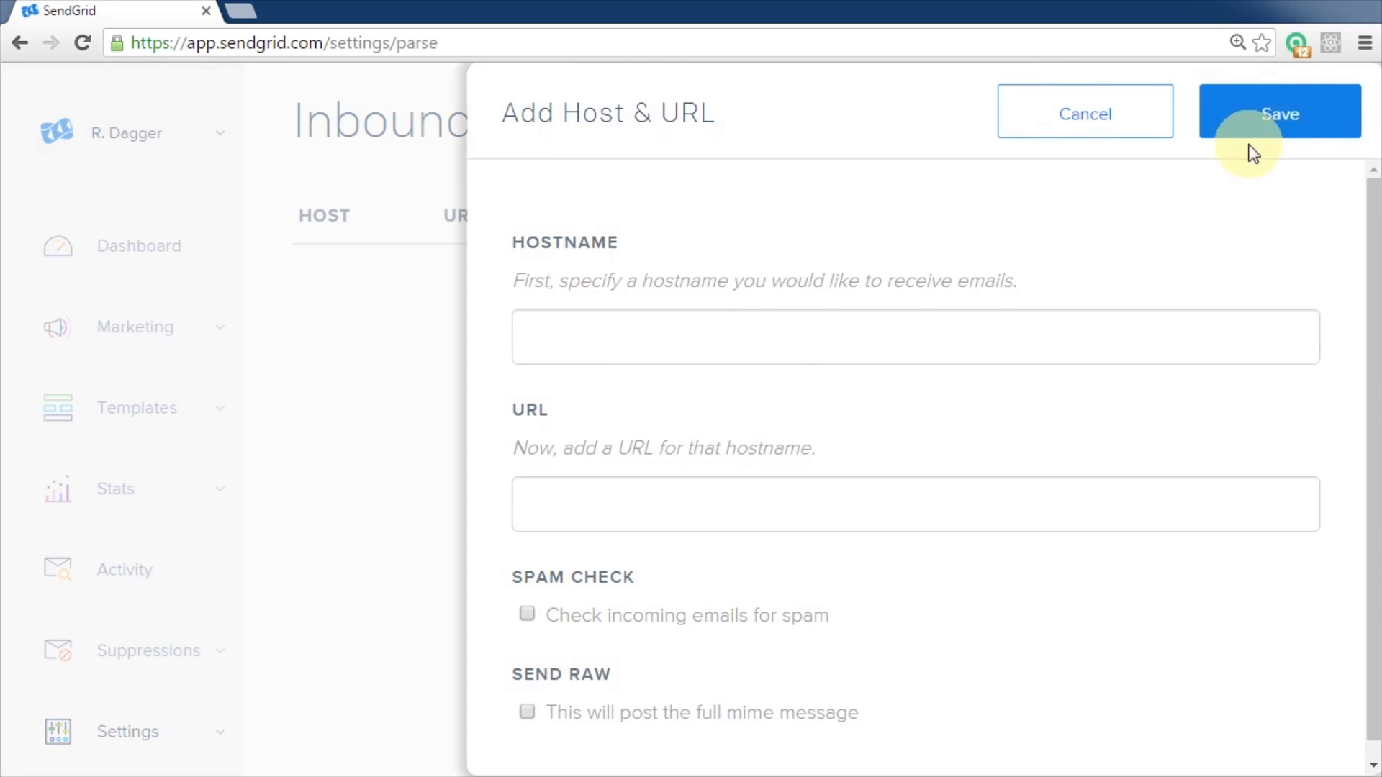
click(575, 342)
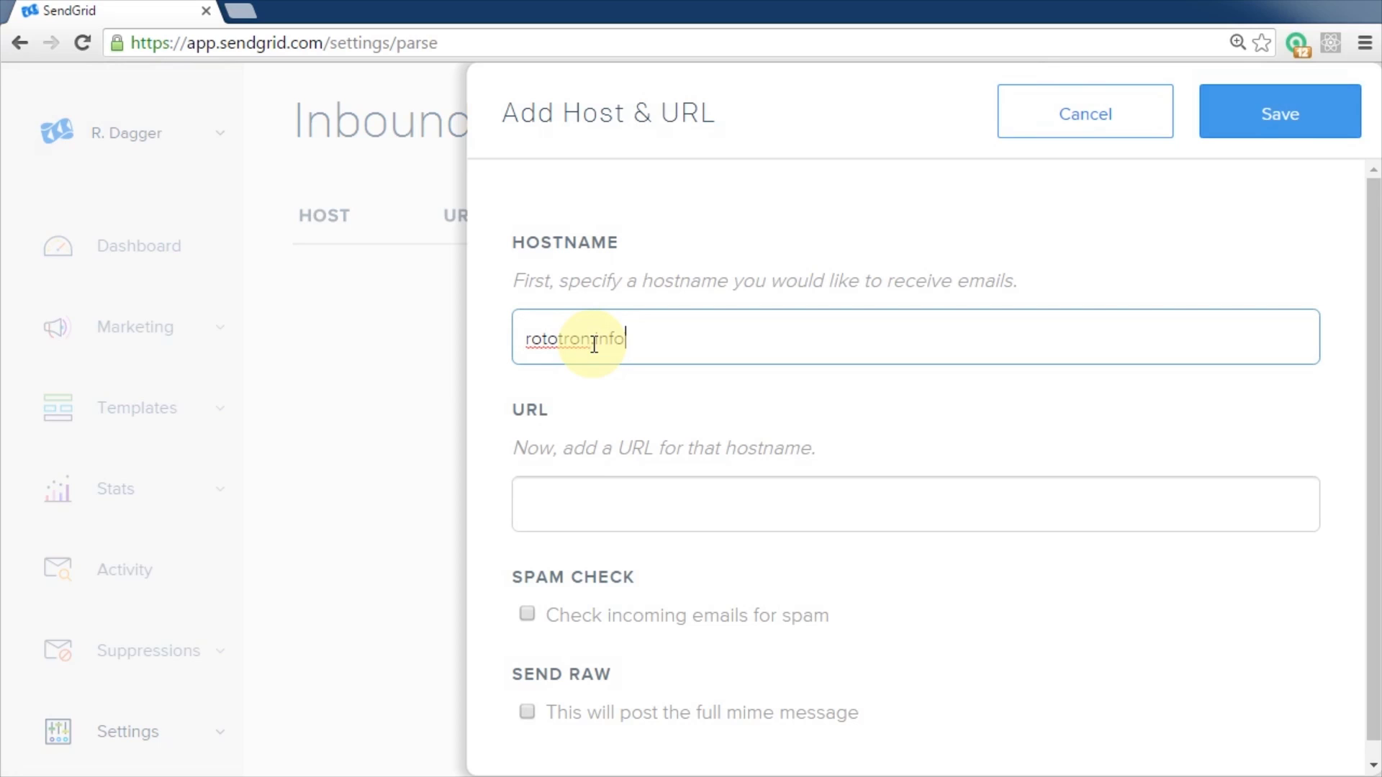
key(Tab)
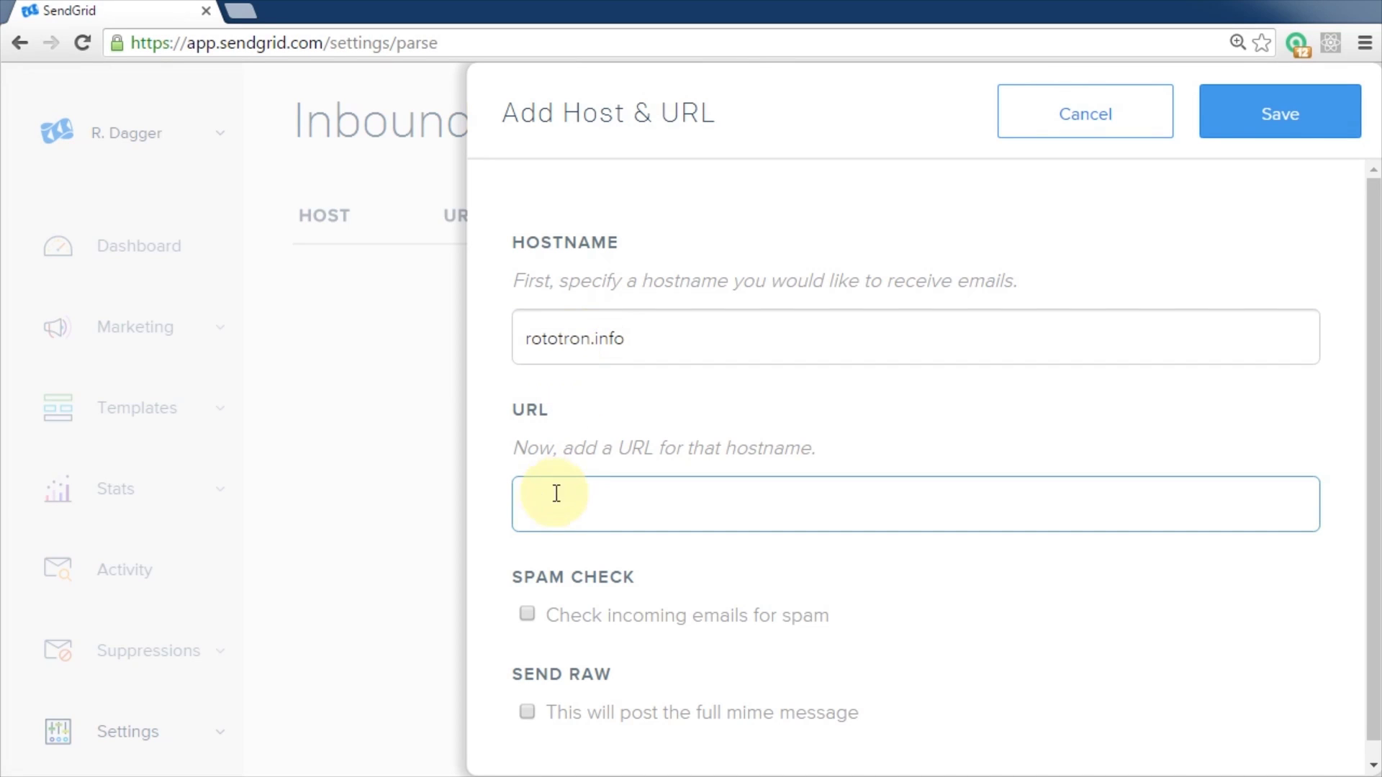
right_click(556, 494)
click(627, 642)
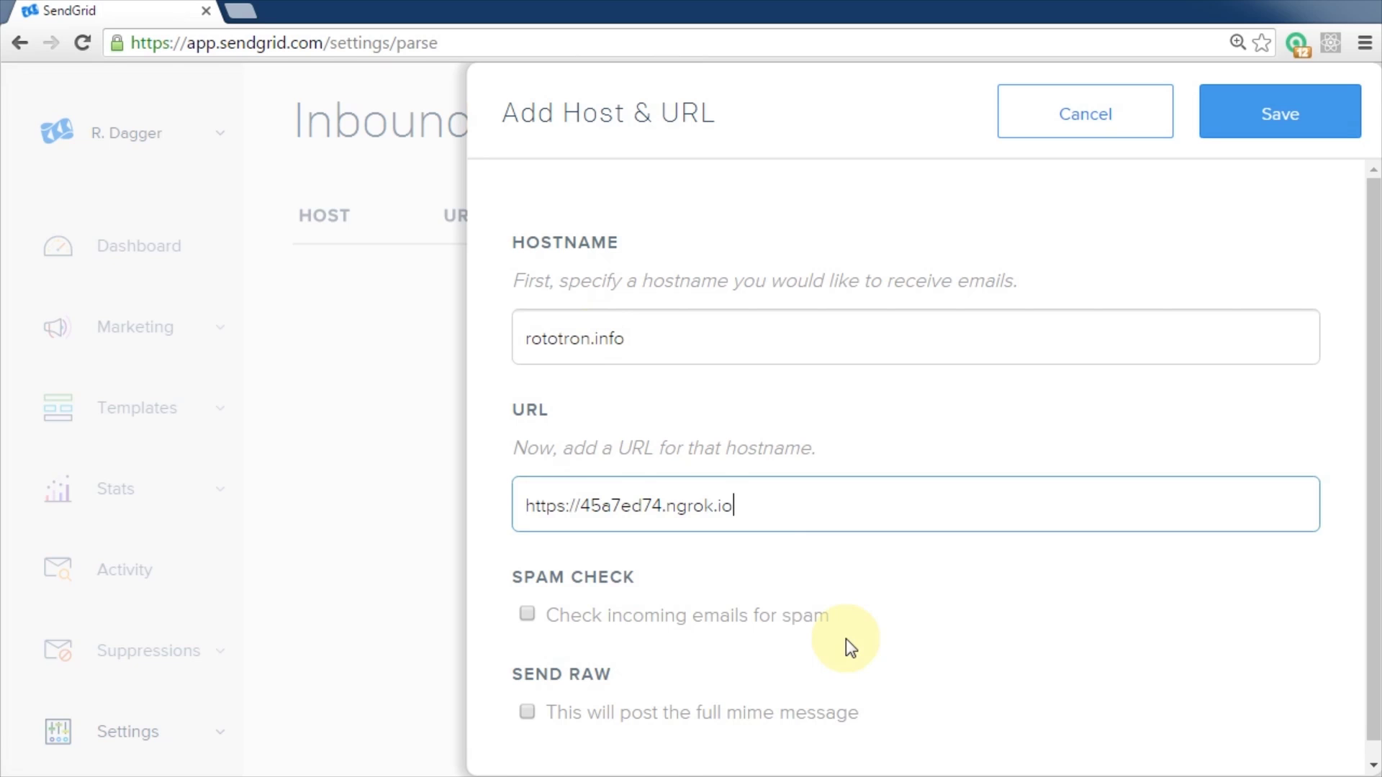
text(/parse)
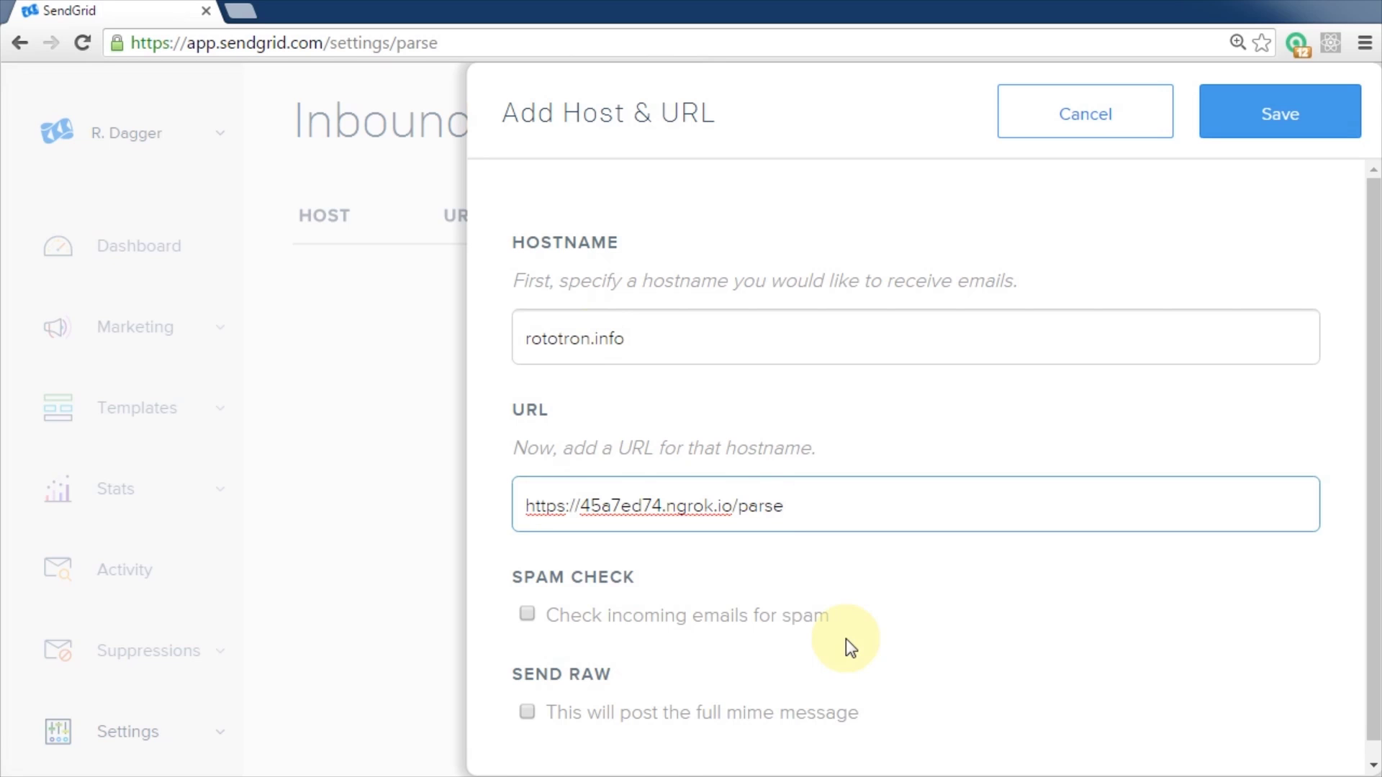
click(1310, 122)
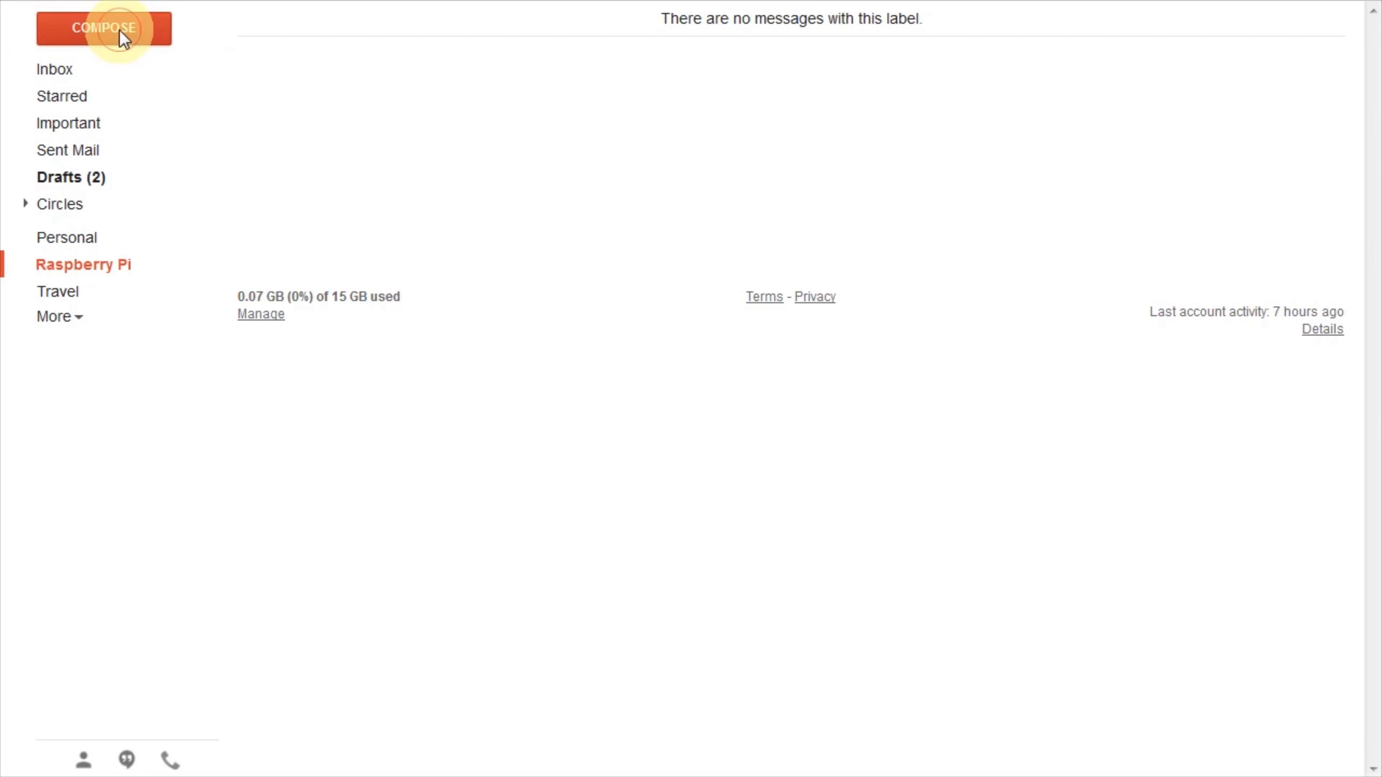
- Email the Pi's address with subject 'Test to Raspberry Pi' and body 'Hello World.'
click(120, 32)
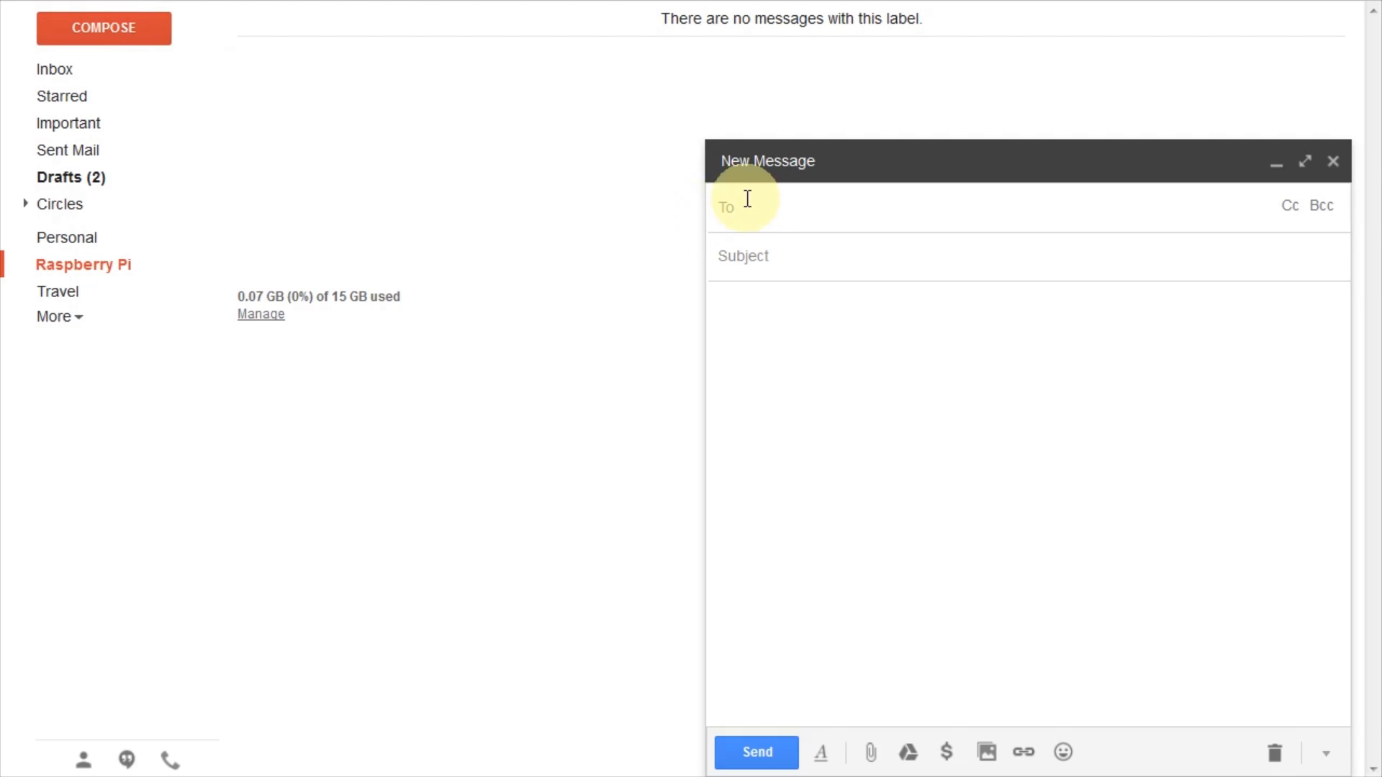
key(Return)
click(847, 258)
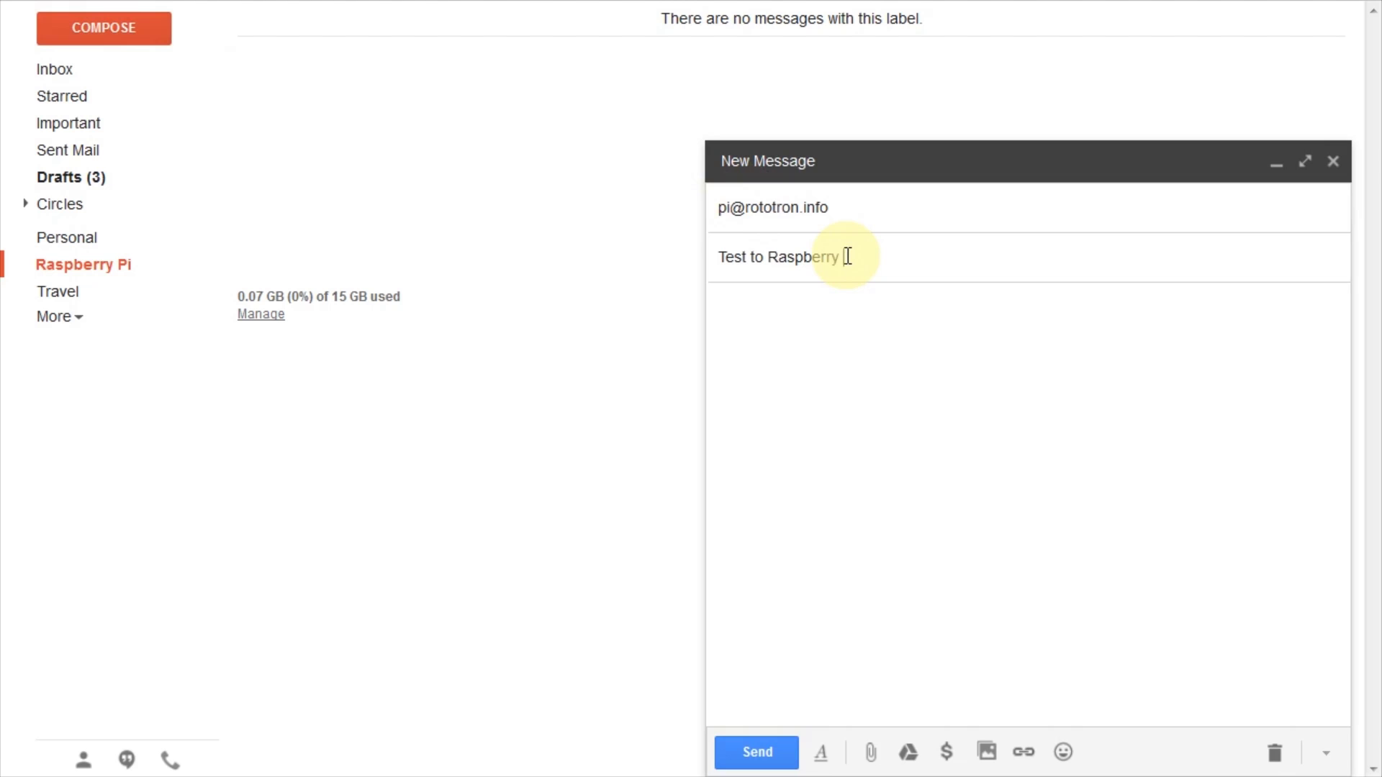
key(Tab)
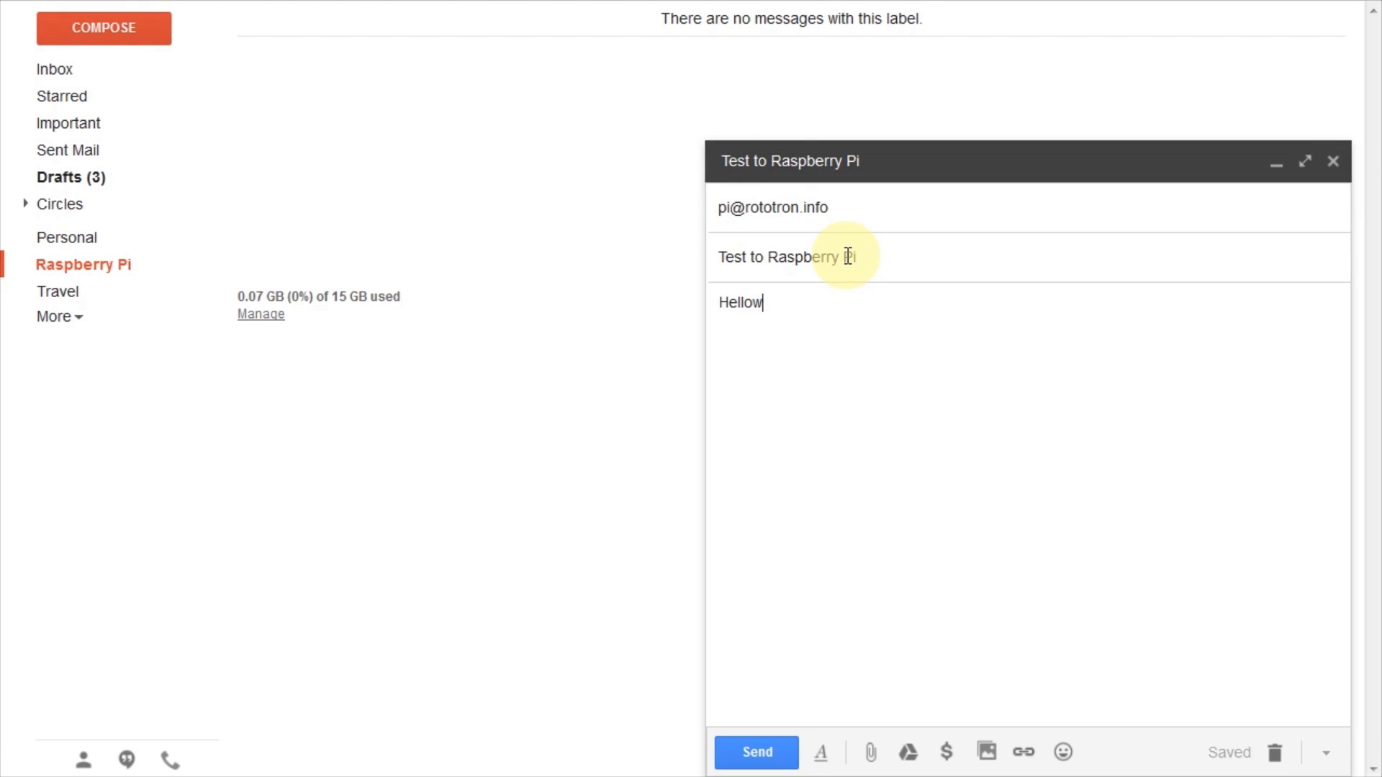
text(Hello World.)
click(763, 752)
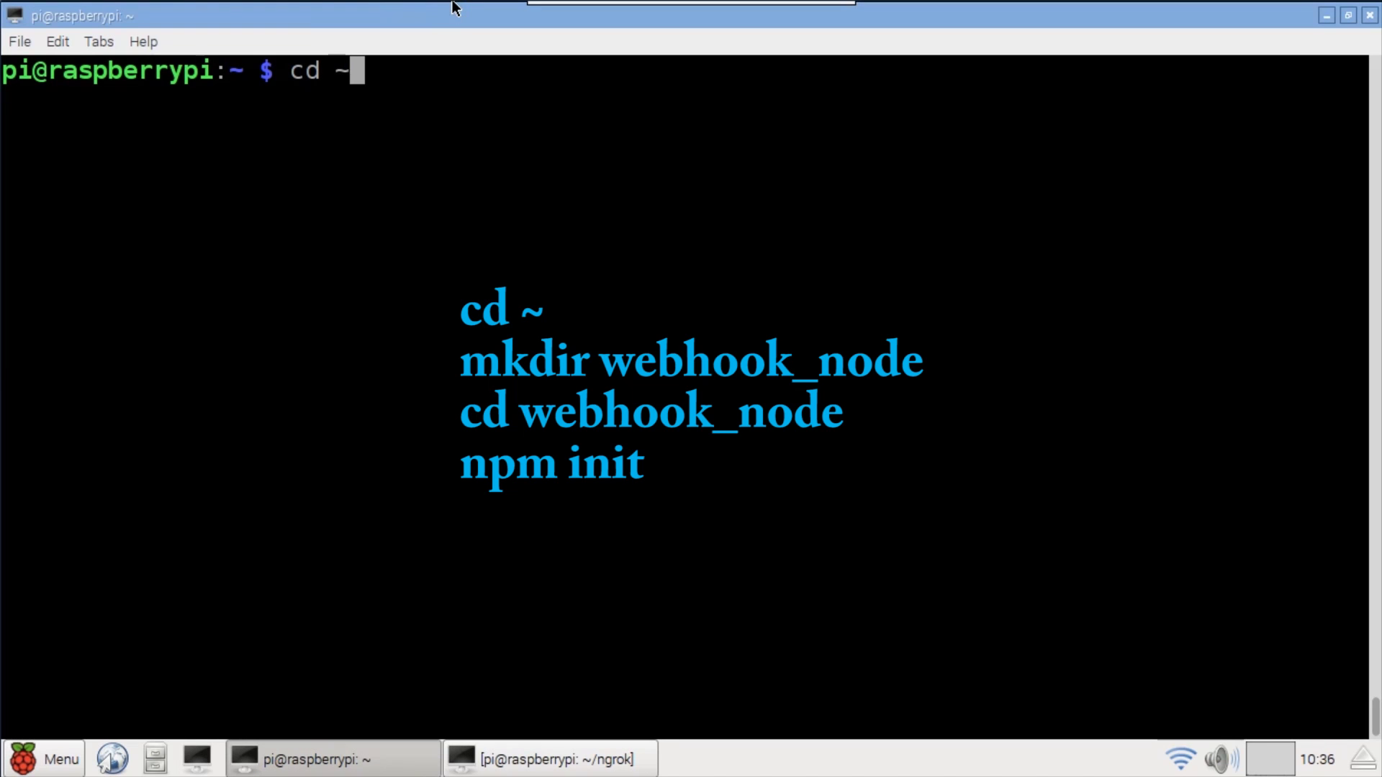
- Create the webhook_node folder and run npm init with description 'Webhook Test in Node'
key(Return)
text(m)
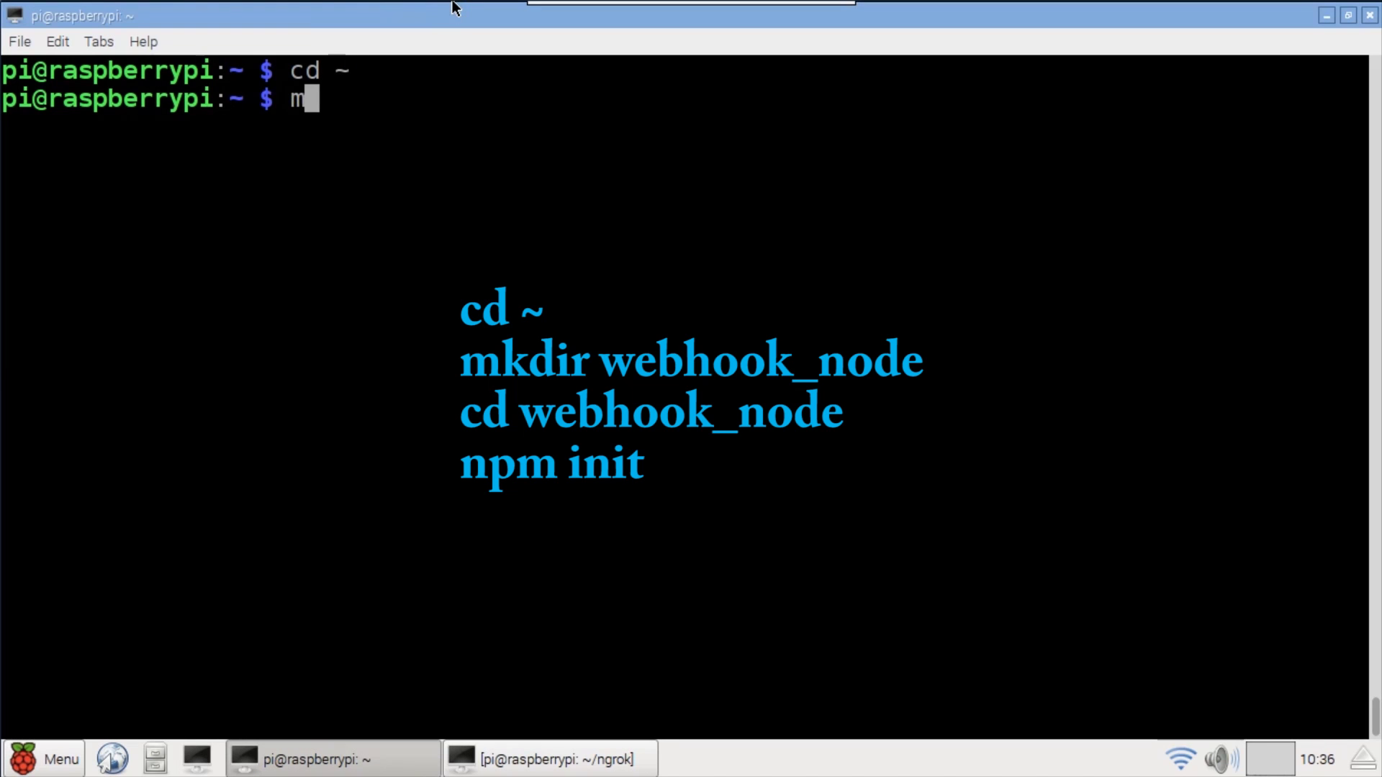
text(kdir webhook_node)
key(Return)
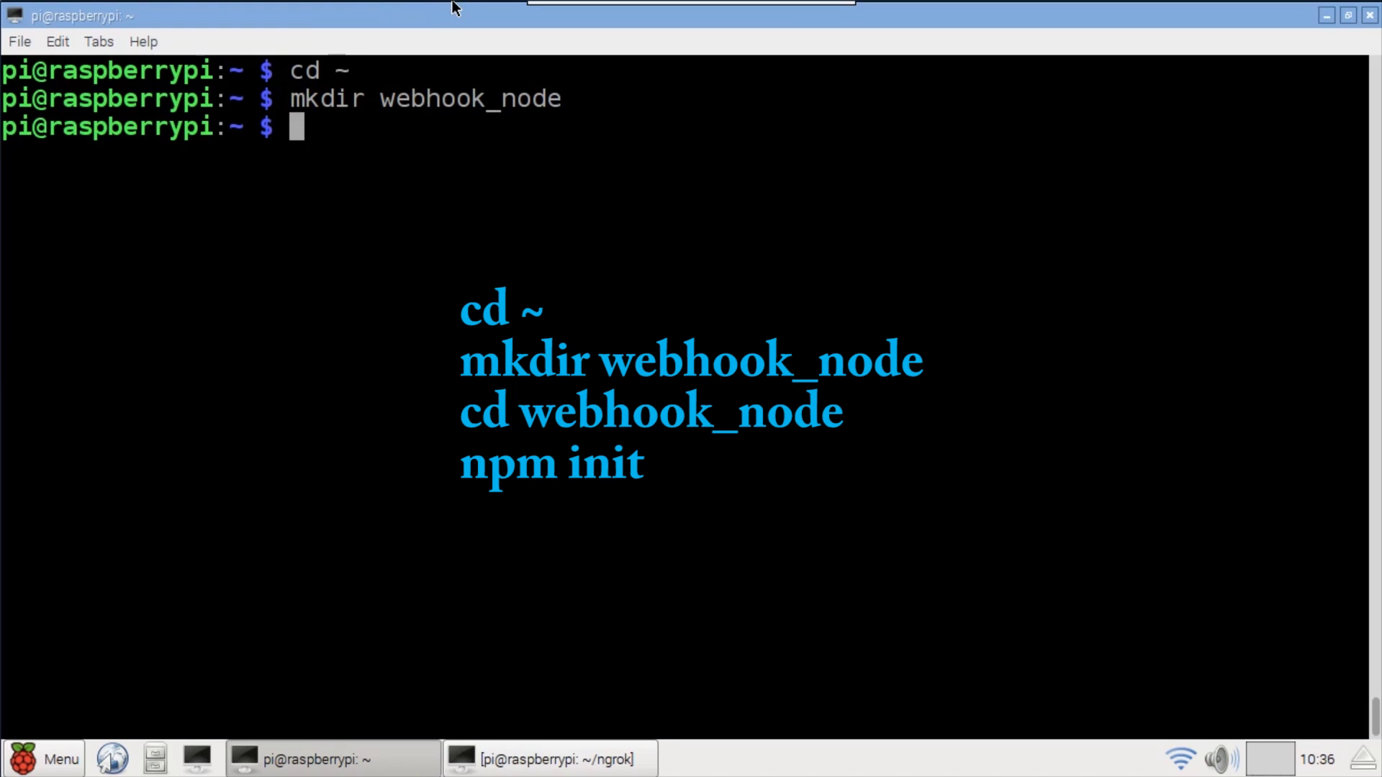
text(cd webhook_node)
key(Return)
text(npm init)
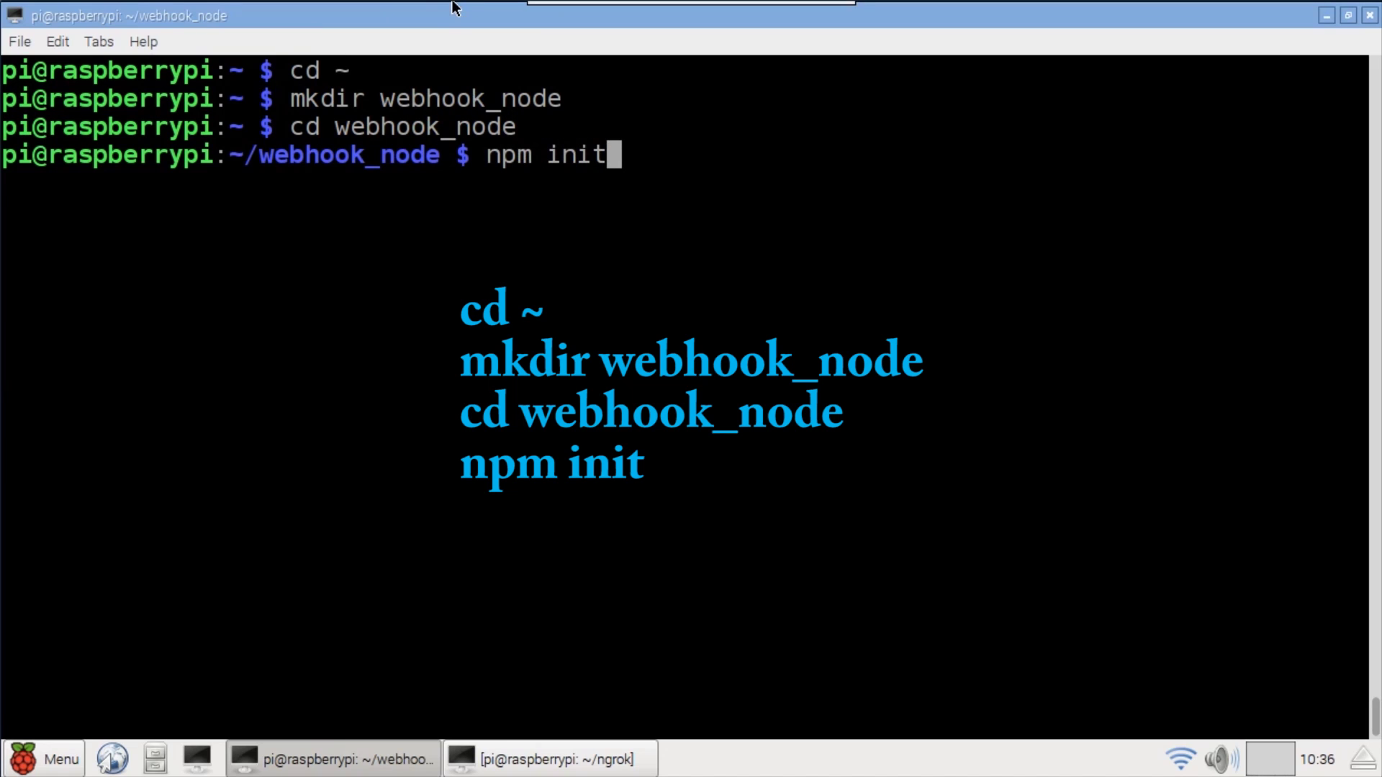
key(Return)
key(Return)
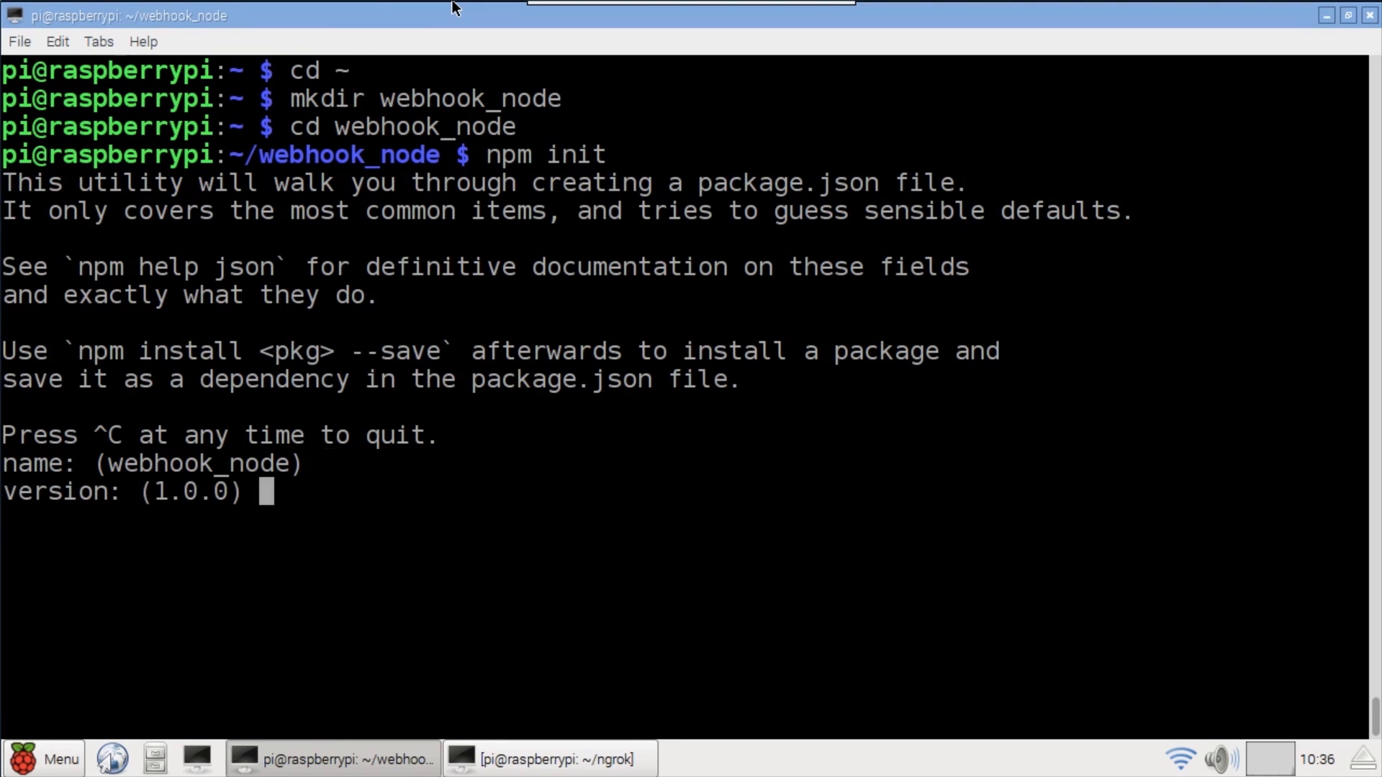
key(Return)
text(Webhook Test in Node)
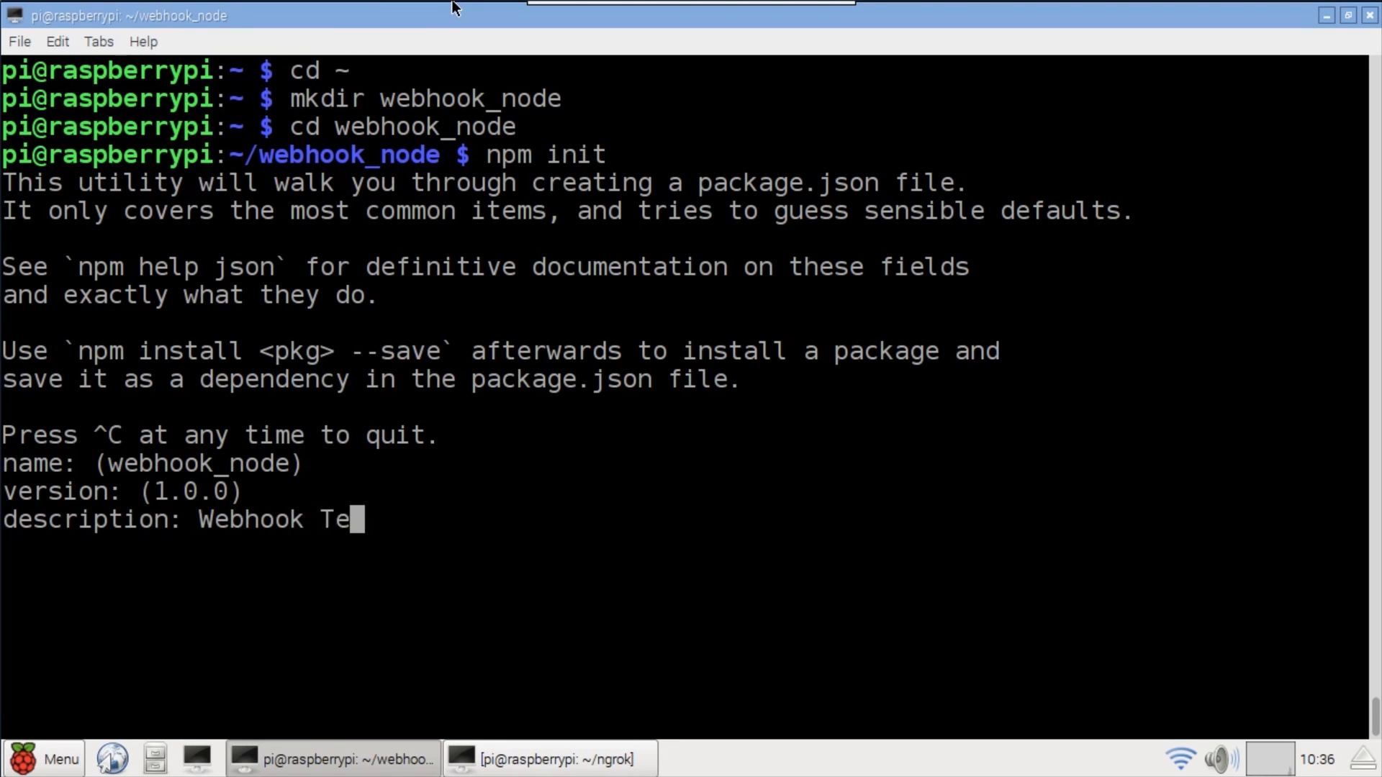
key(Return)
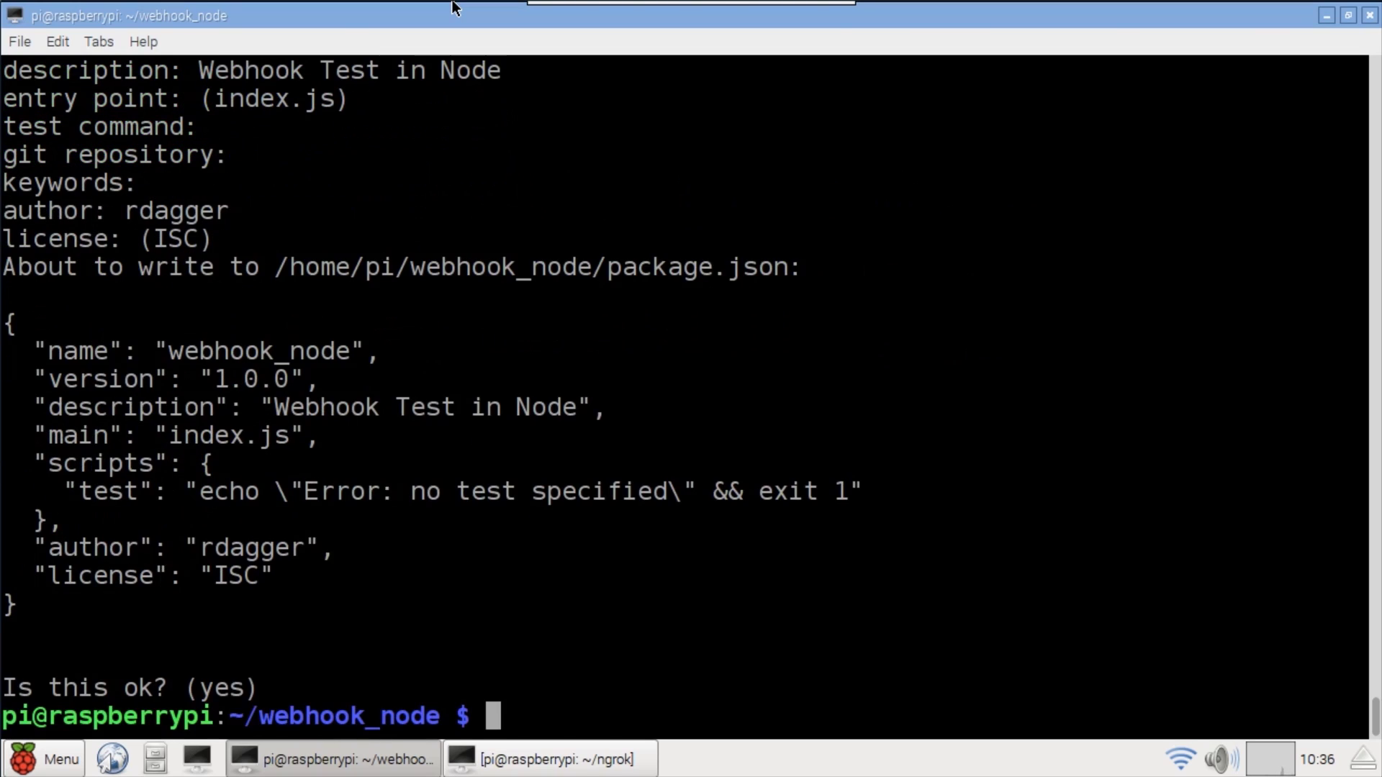
- Install express and multer into the project with npm install --save
key(ctrl+l)
text(npm install --sa)
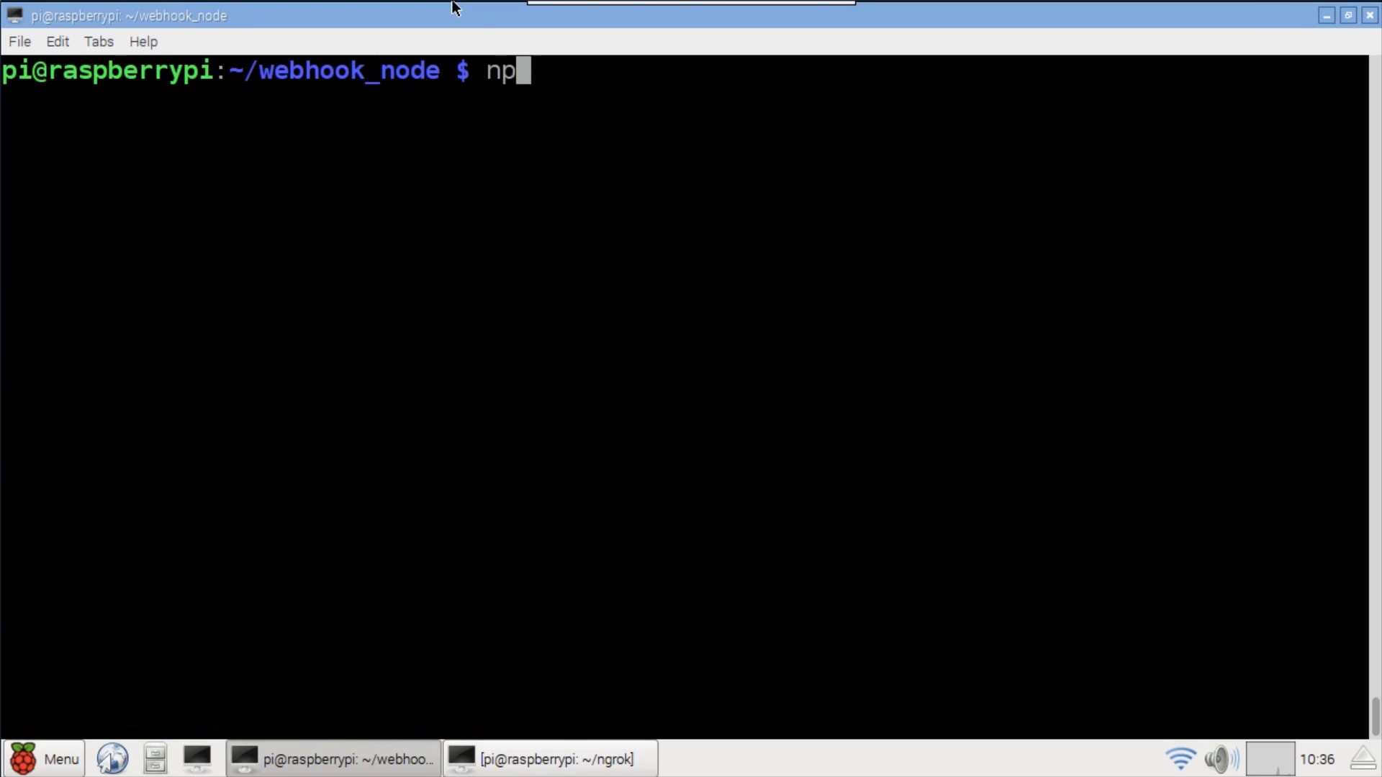
text(ve express multer)
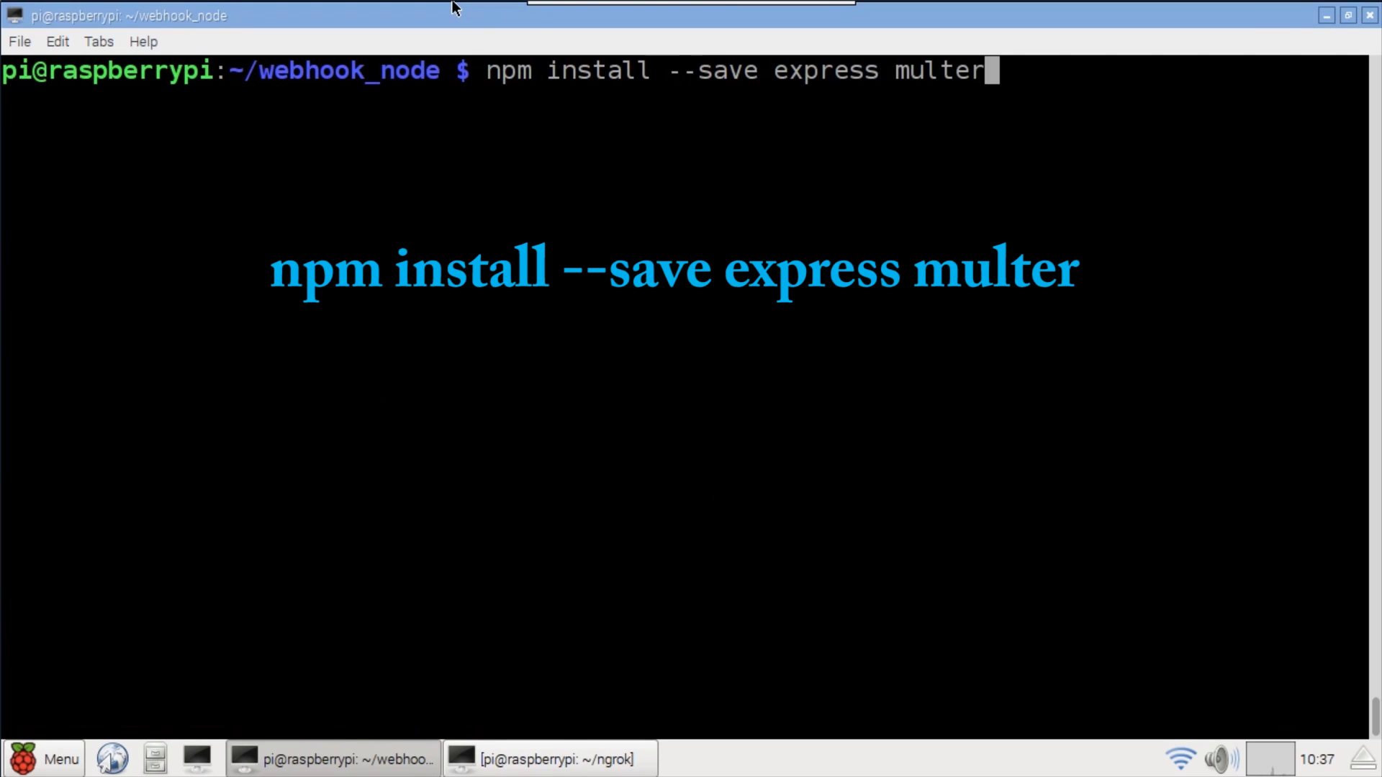
key(Return)
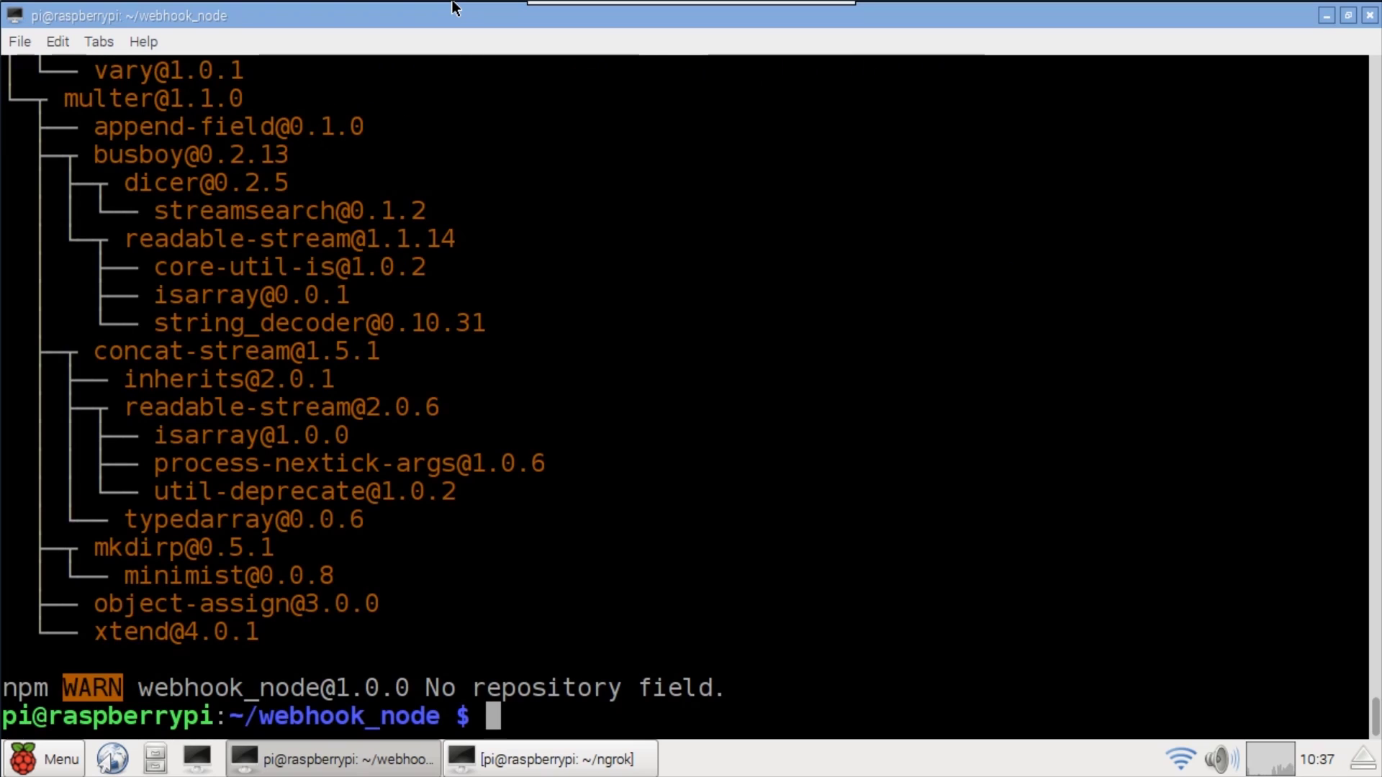
text(nano index.js)
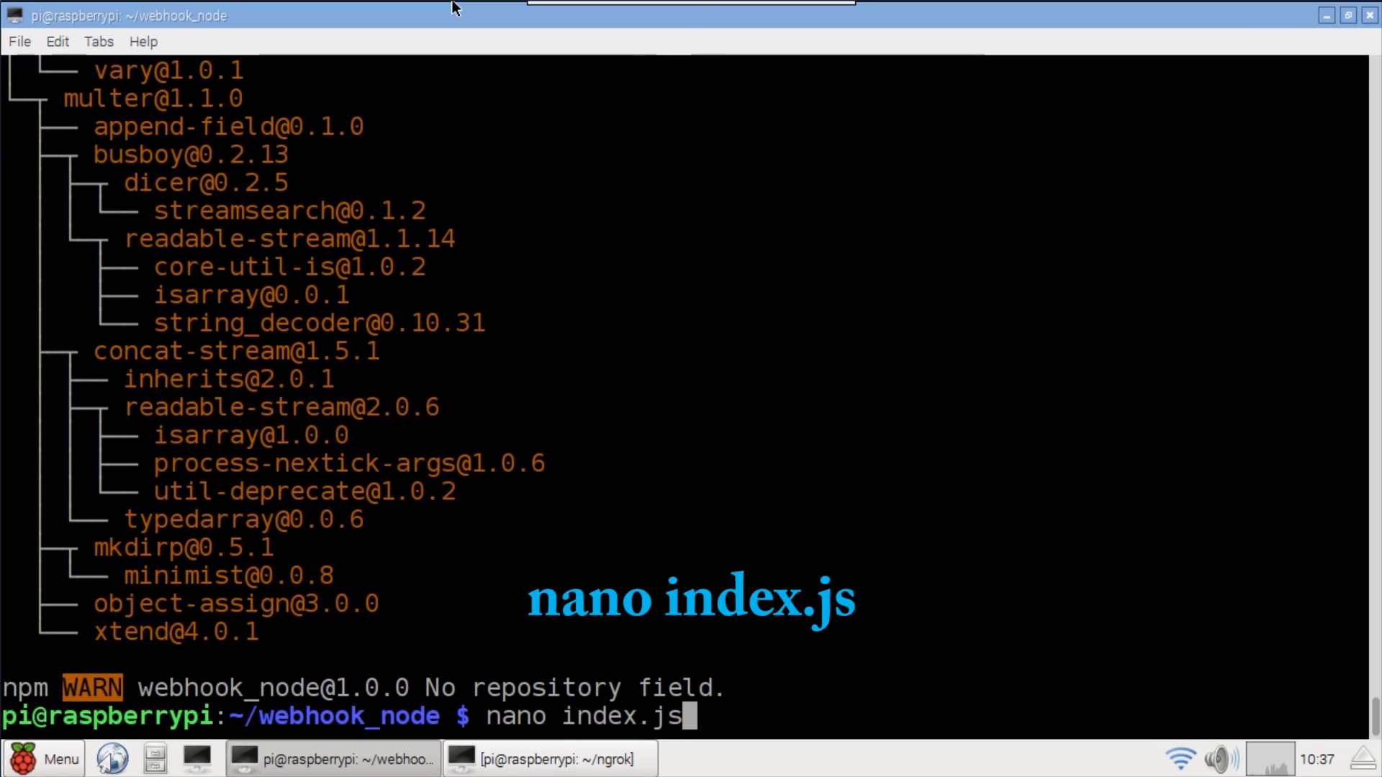
- Paste the Express webhook code into a new index.js and point out the express, multer and upload definitions
key(Return)
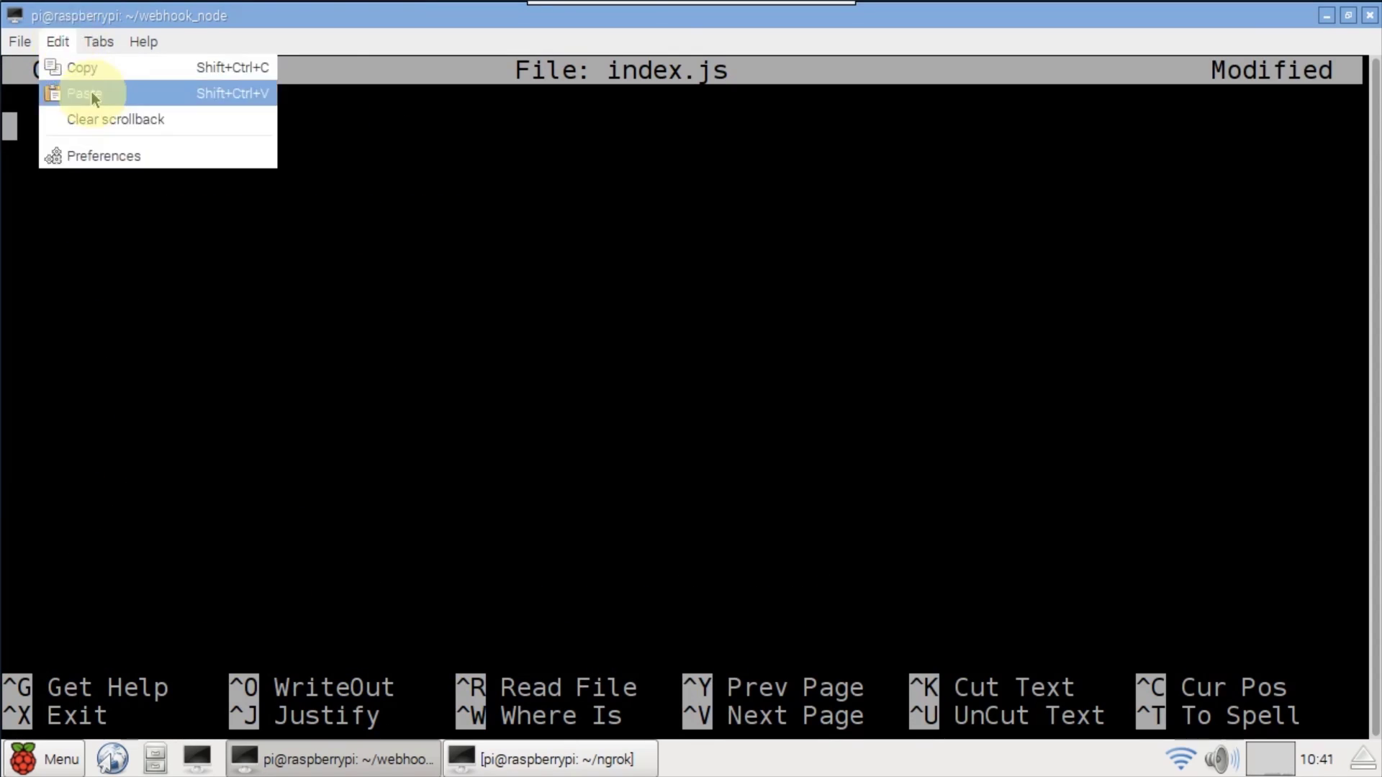
click(92, 99)
scroll(449, 391, up, 10)
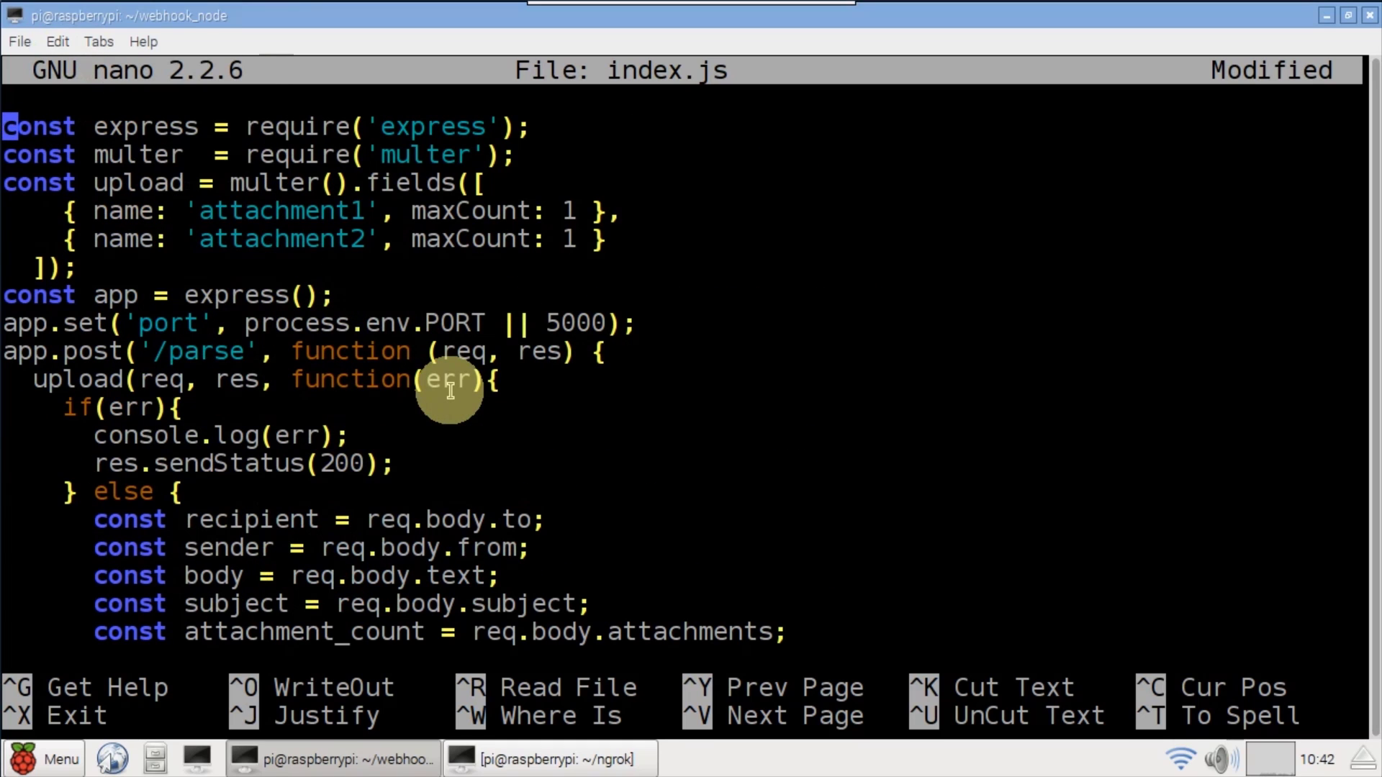
double_click(143, 127)
double_click(144, 152)
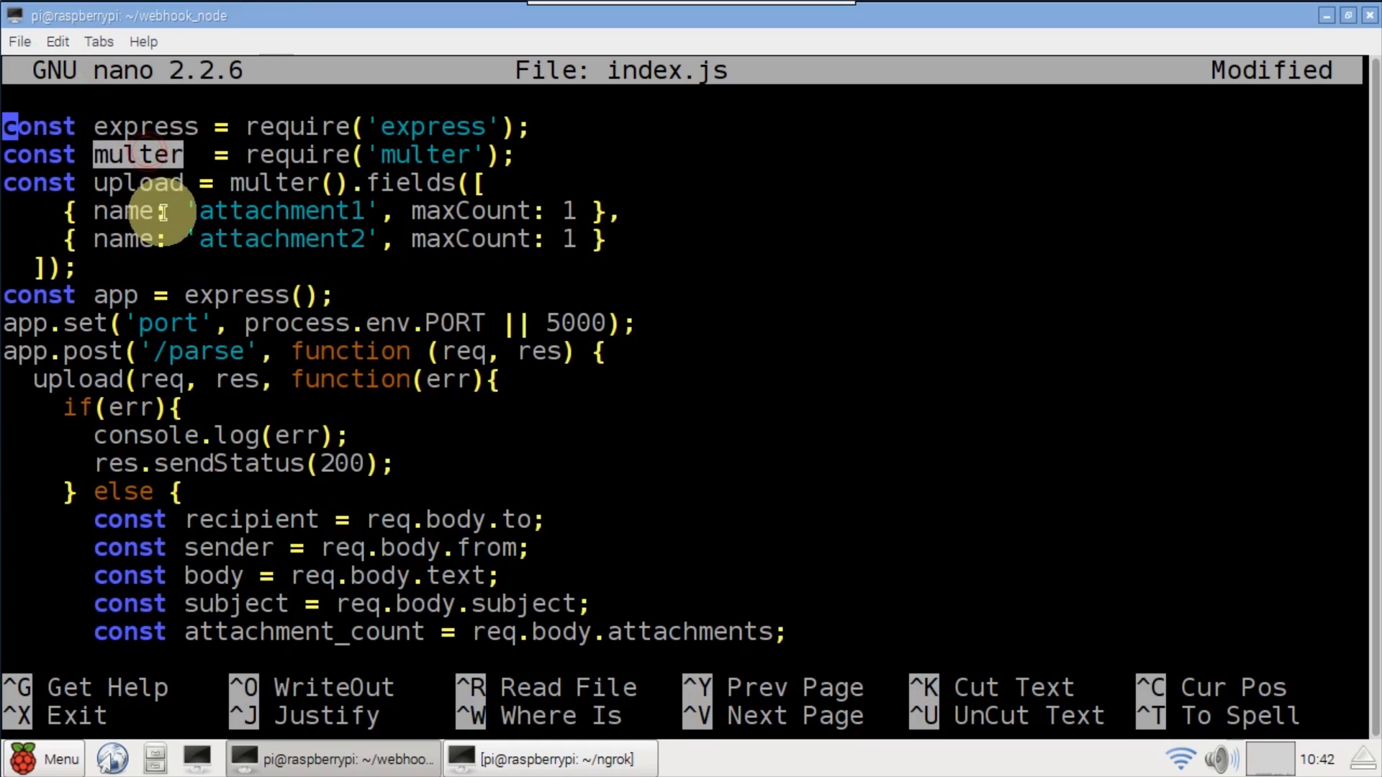
double_click(137, 183)
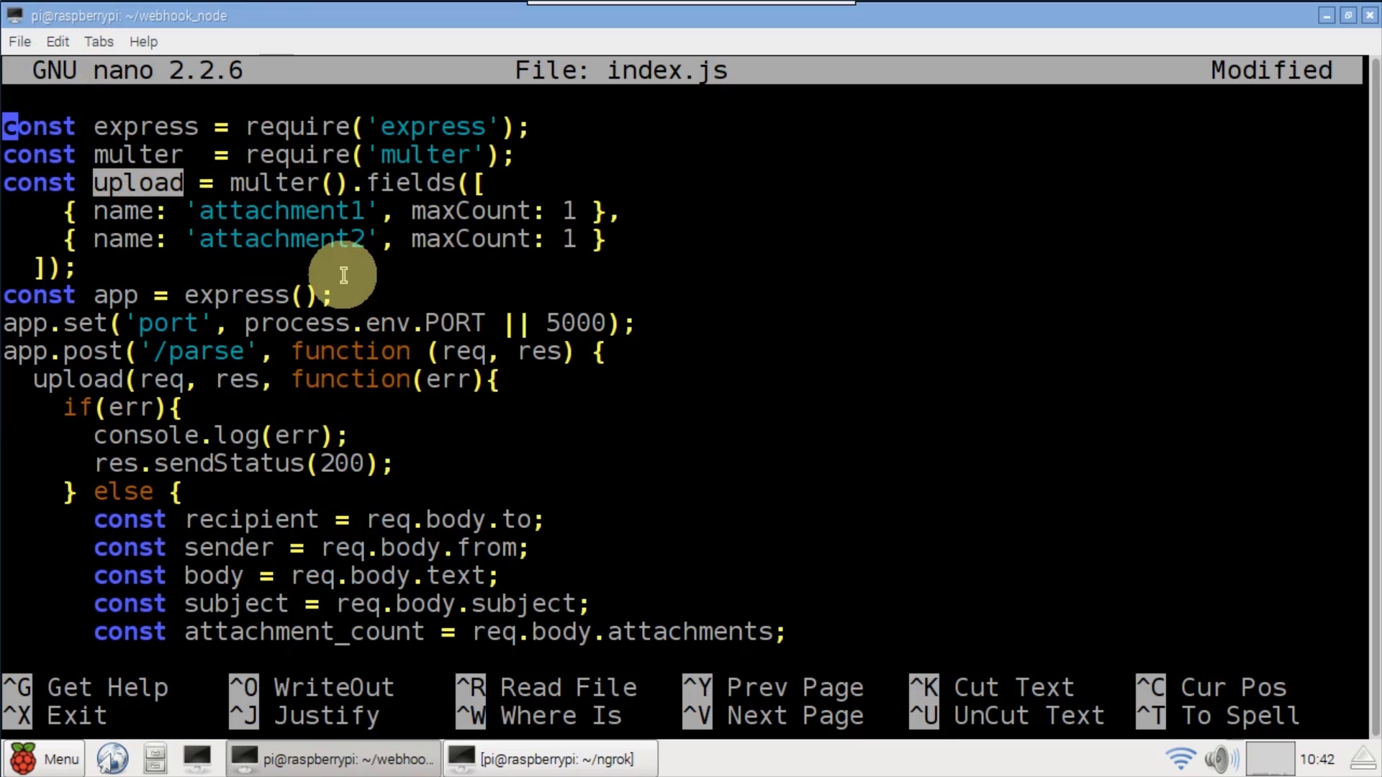
- Walk through the app setup, default port 5000 and the /parse POST handler with its error check
double_click(119, 293)
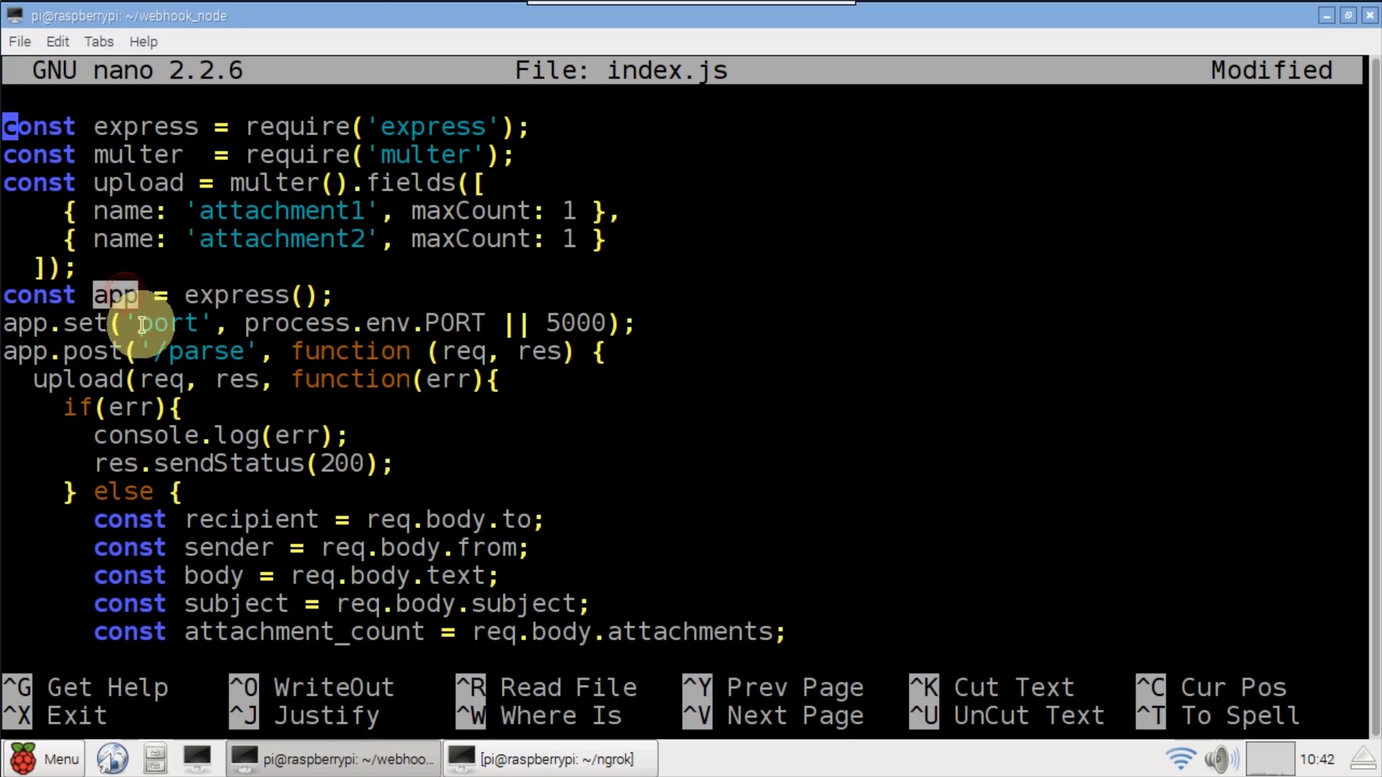
double_click(90, 324)
double_click(167, 324)
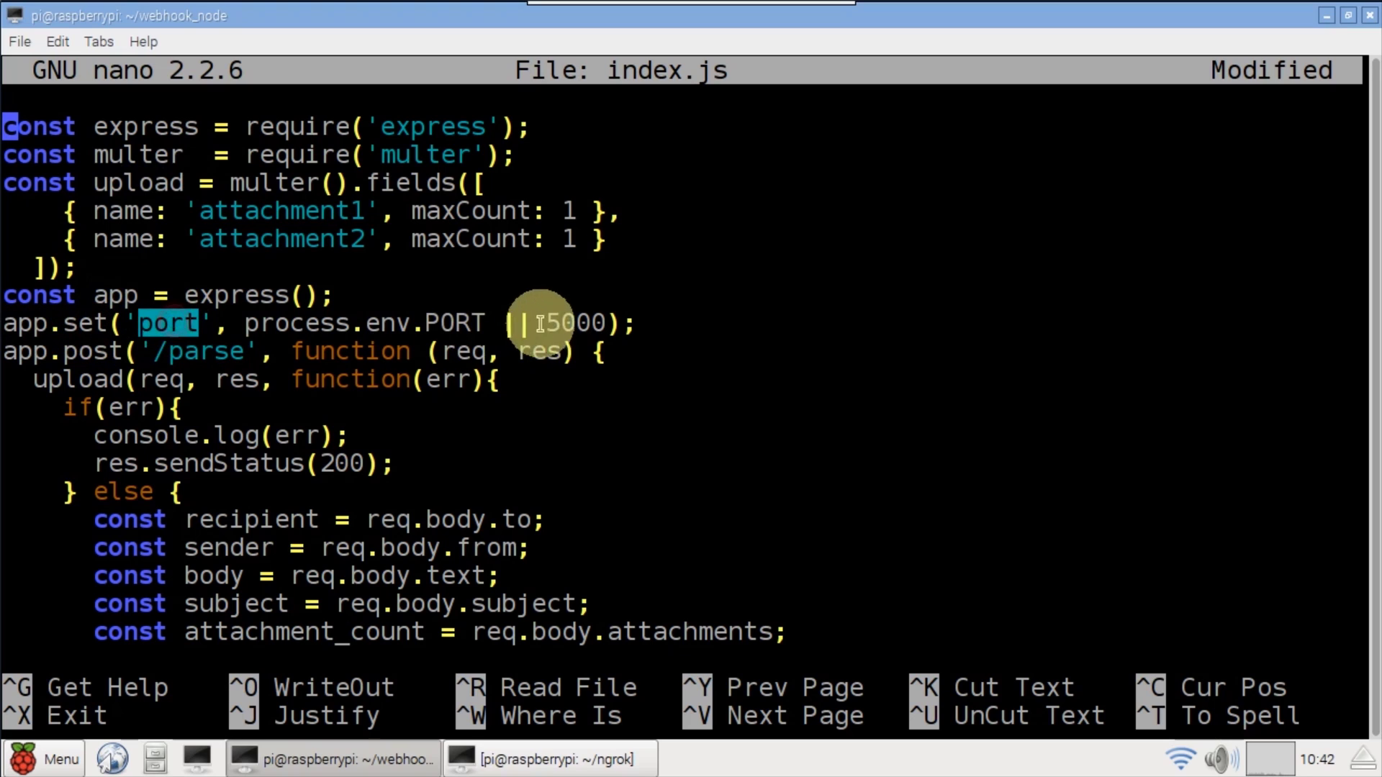
double_click(570, 324)
double_click(90, 352)
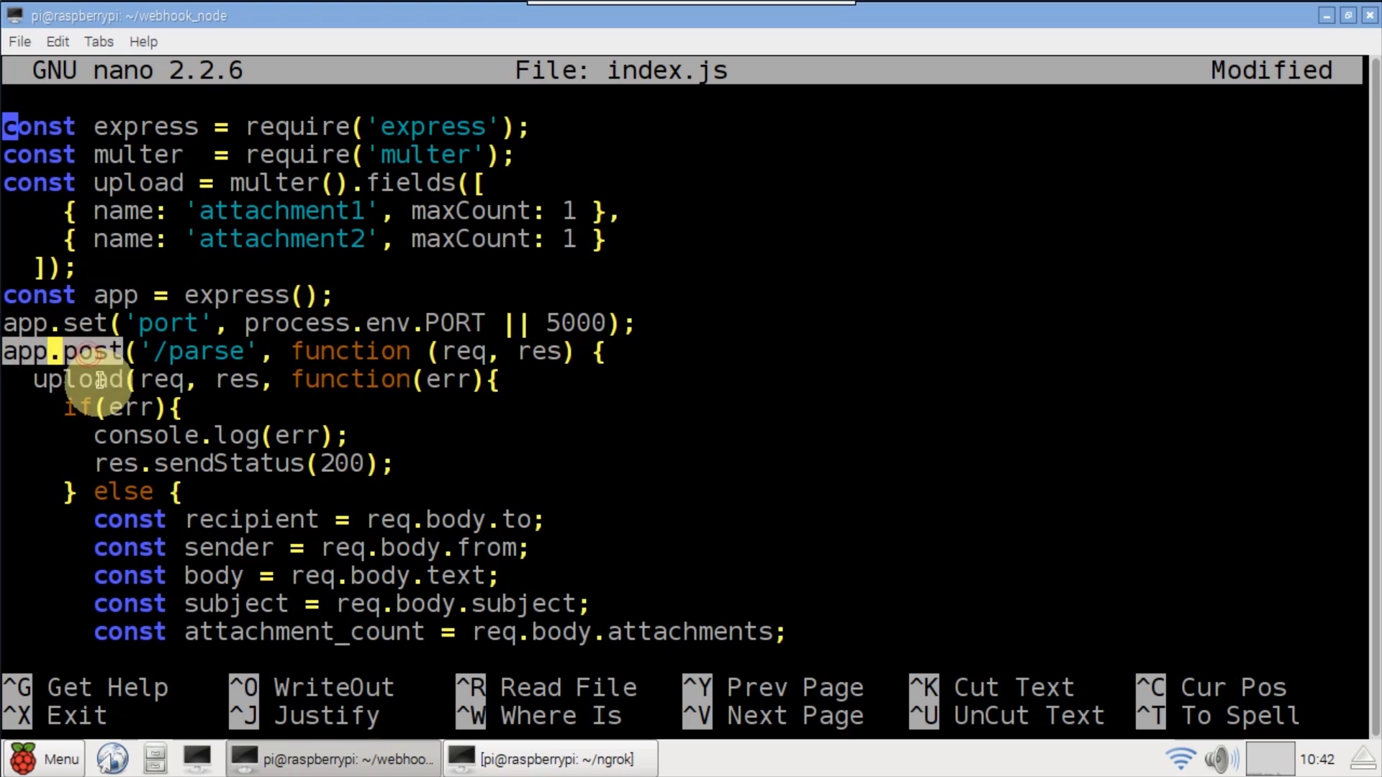
double_click(206, 353)
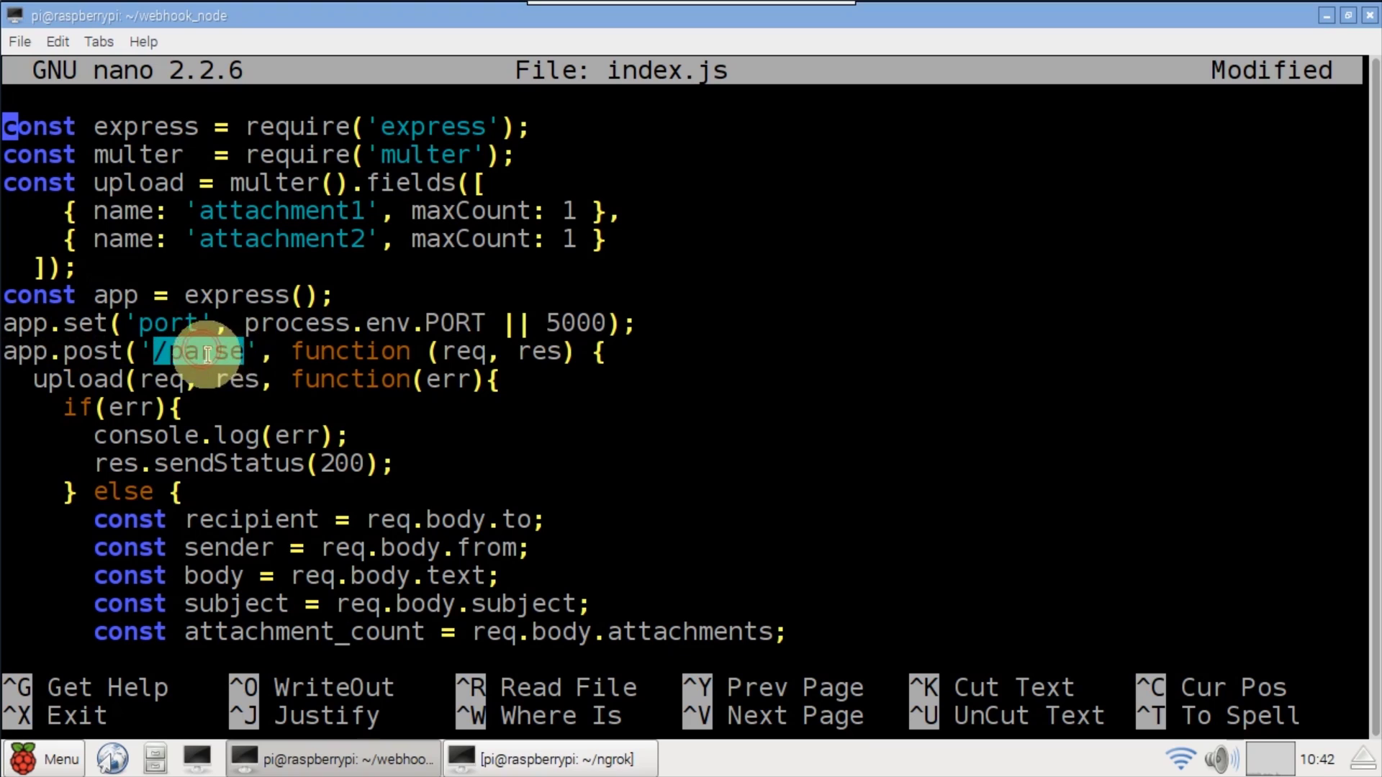
double_click(78, 378)
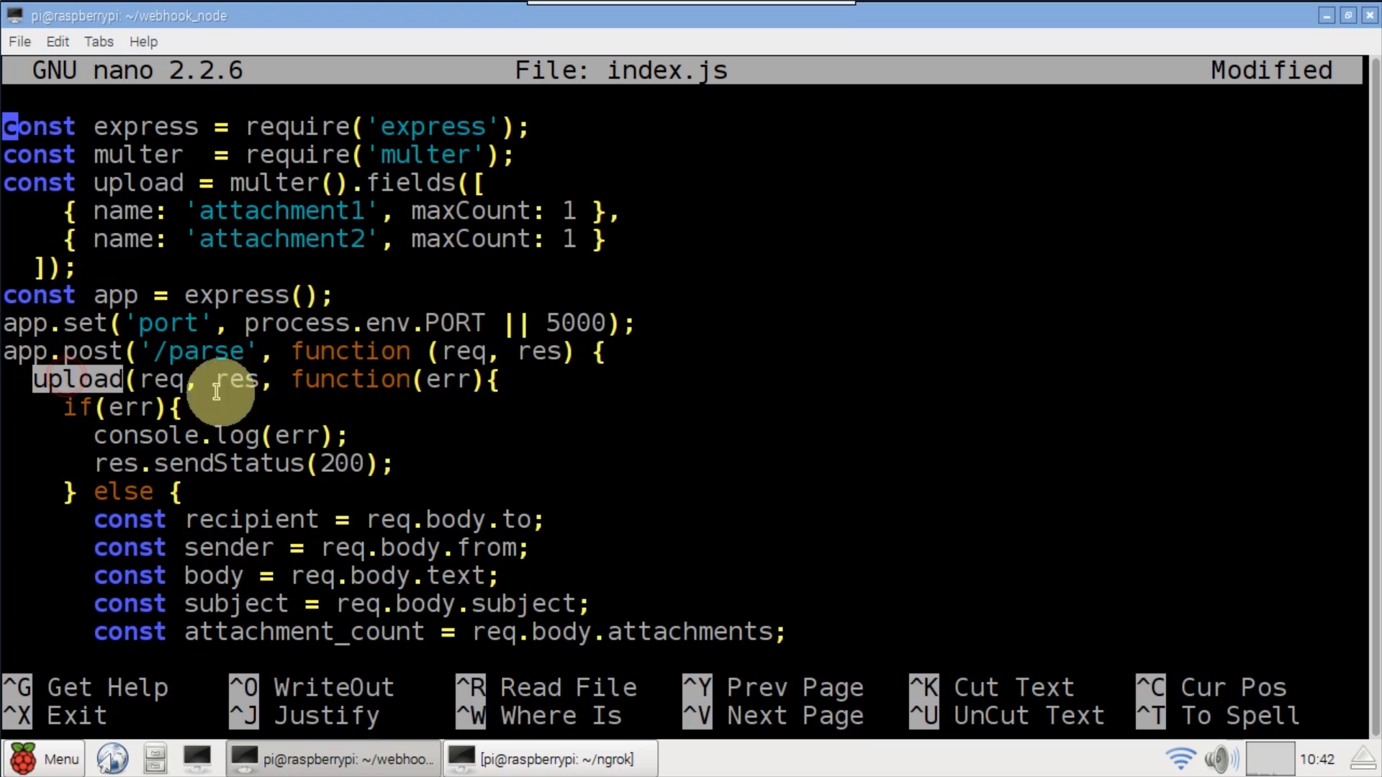
double_click(125, 408)
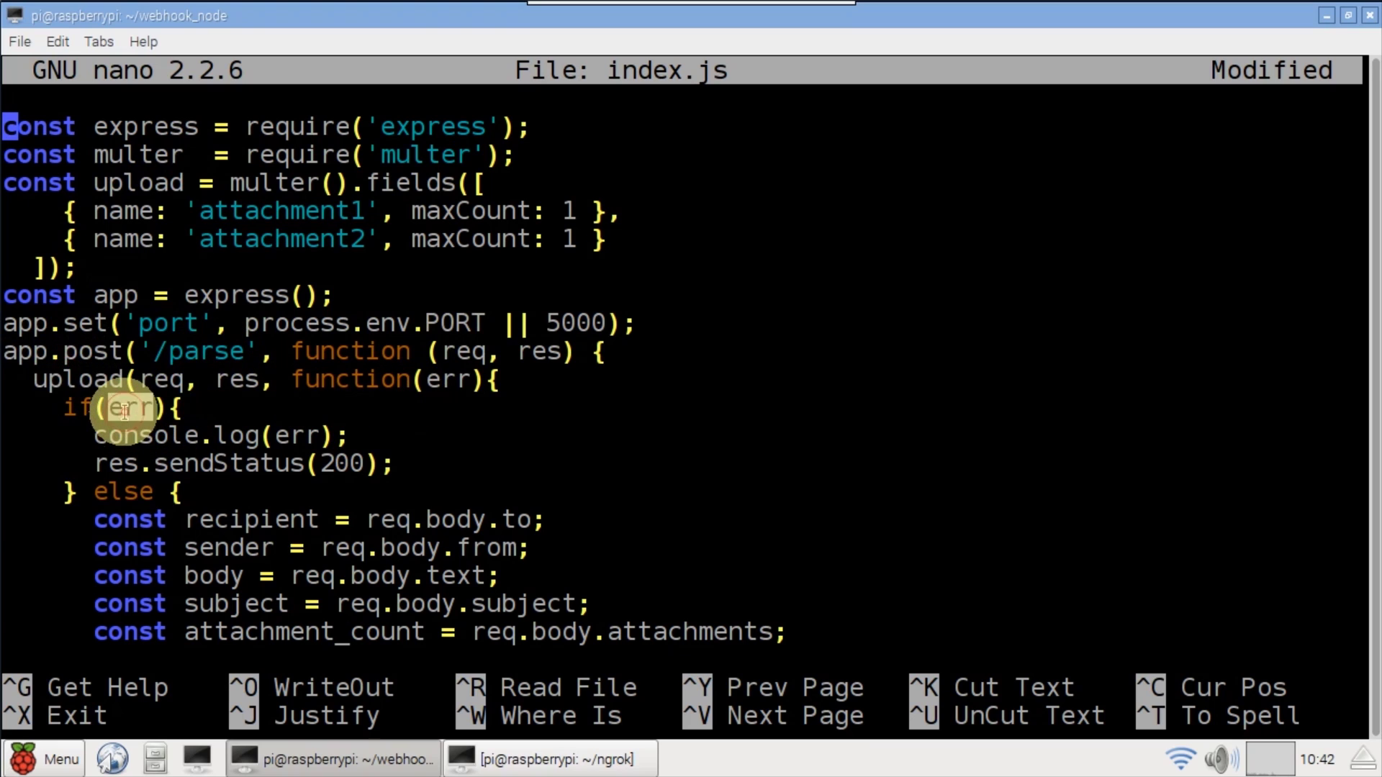
triple_click(351, 463)
click(413, 465)
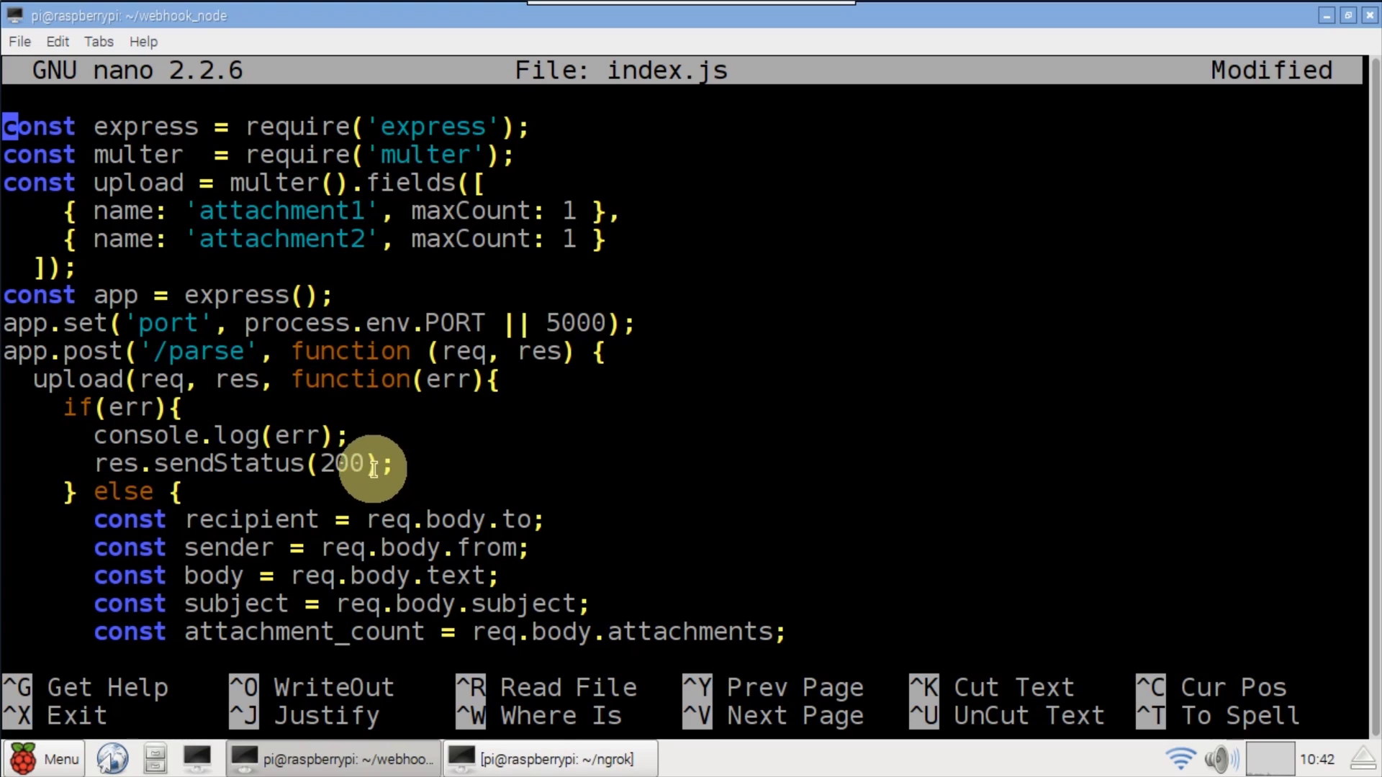
- Review the recipient, sender, body, subject and attachment_count variables and the attachments loop
double_click(240, 519)
double_click(229, 547)
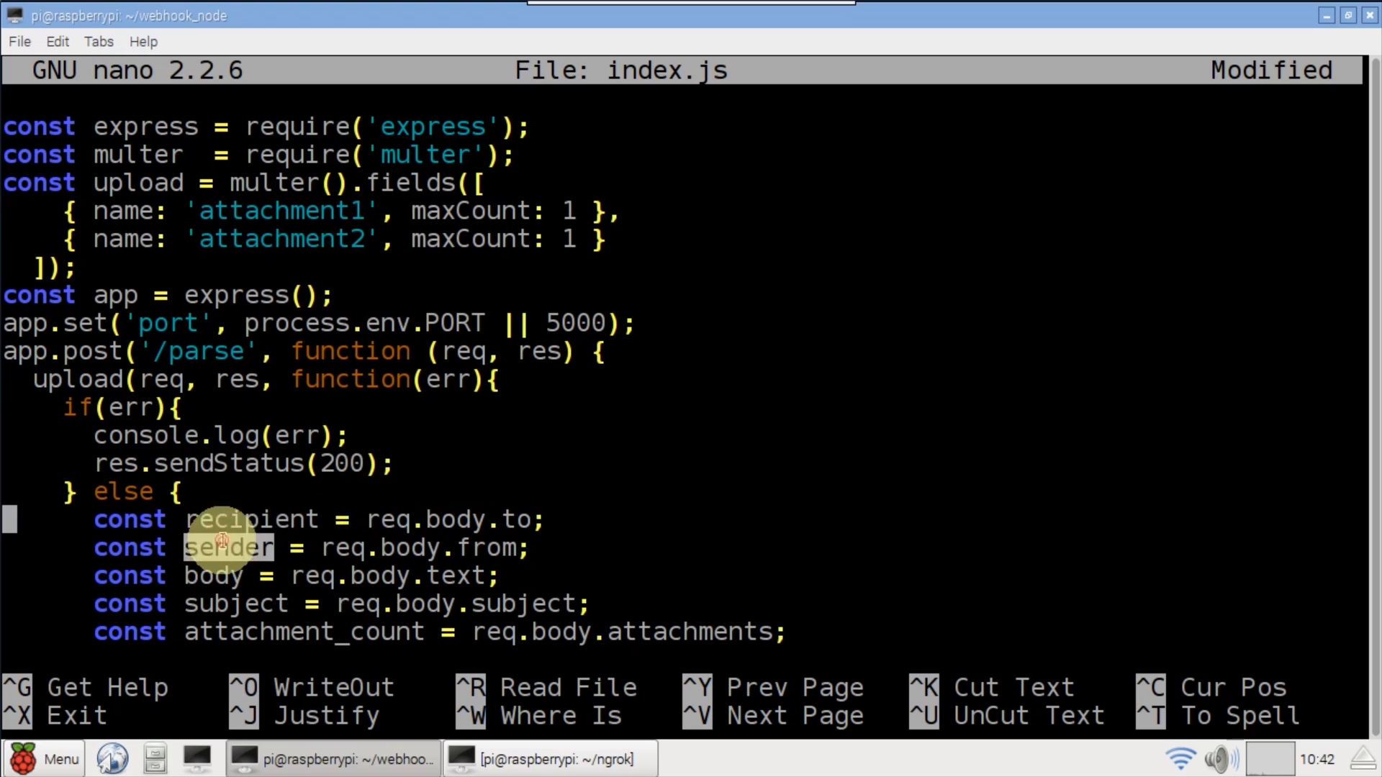
double_click(215, 576)
double_click(216, 604)
double_click(251, 632)
key(Down)
key(Down)
key(Down)
key(Down)
key(Down)
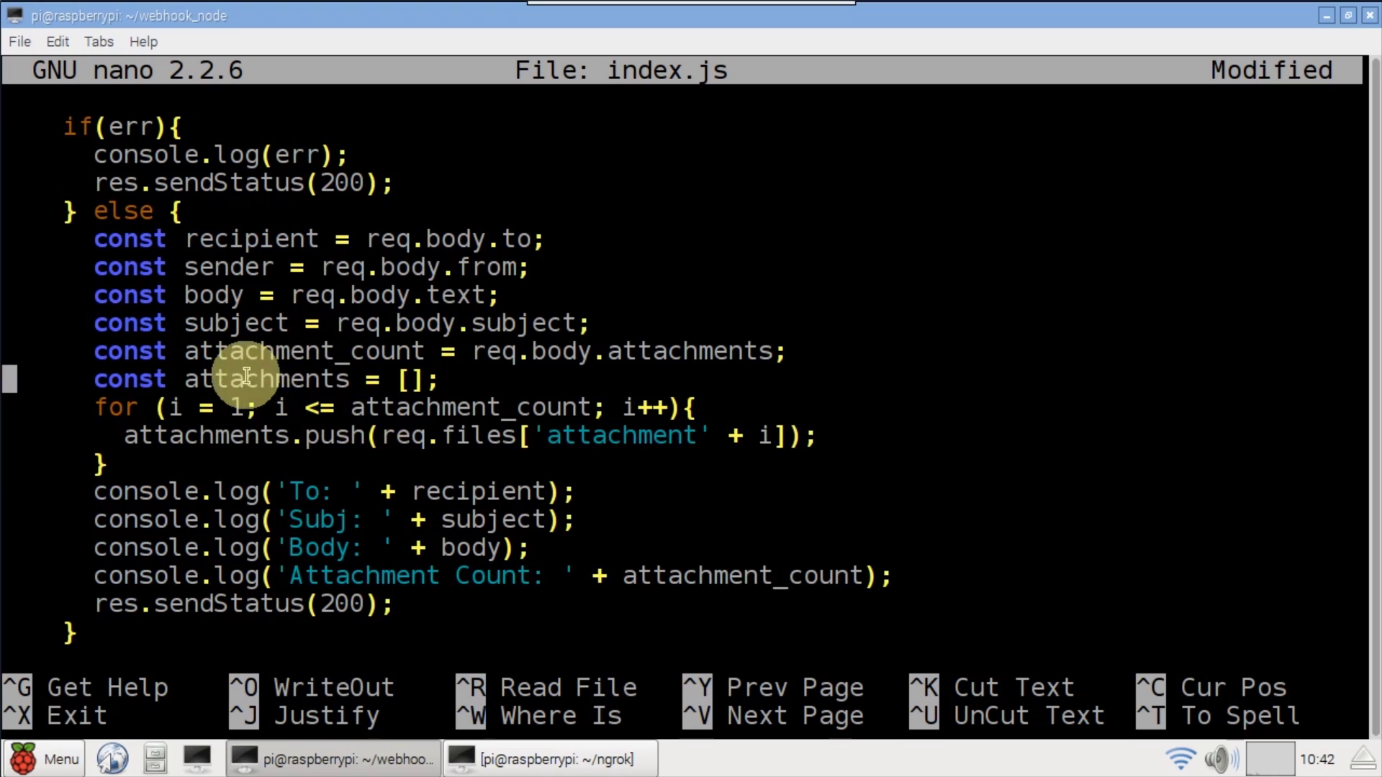
double_click(266, 380)
double_click(115, 408)
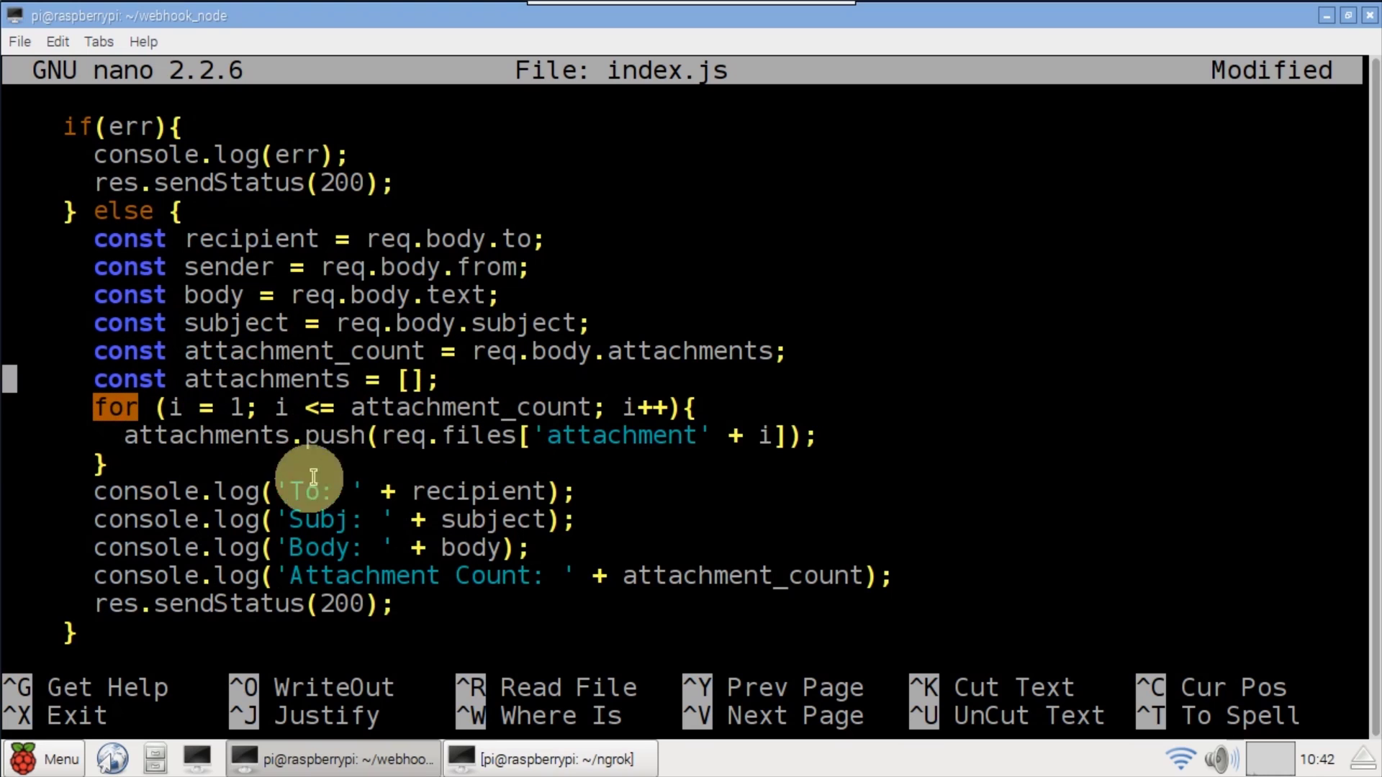
double_click(340, 437)
click(115, 439)
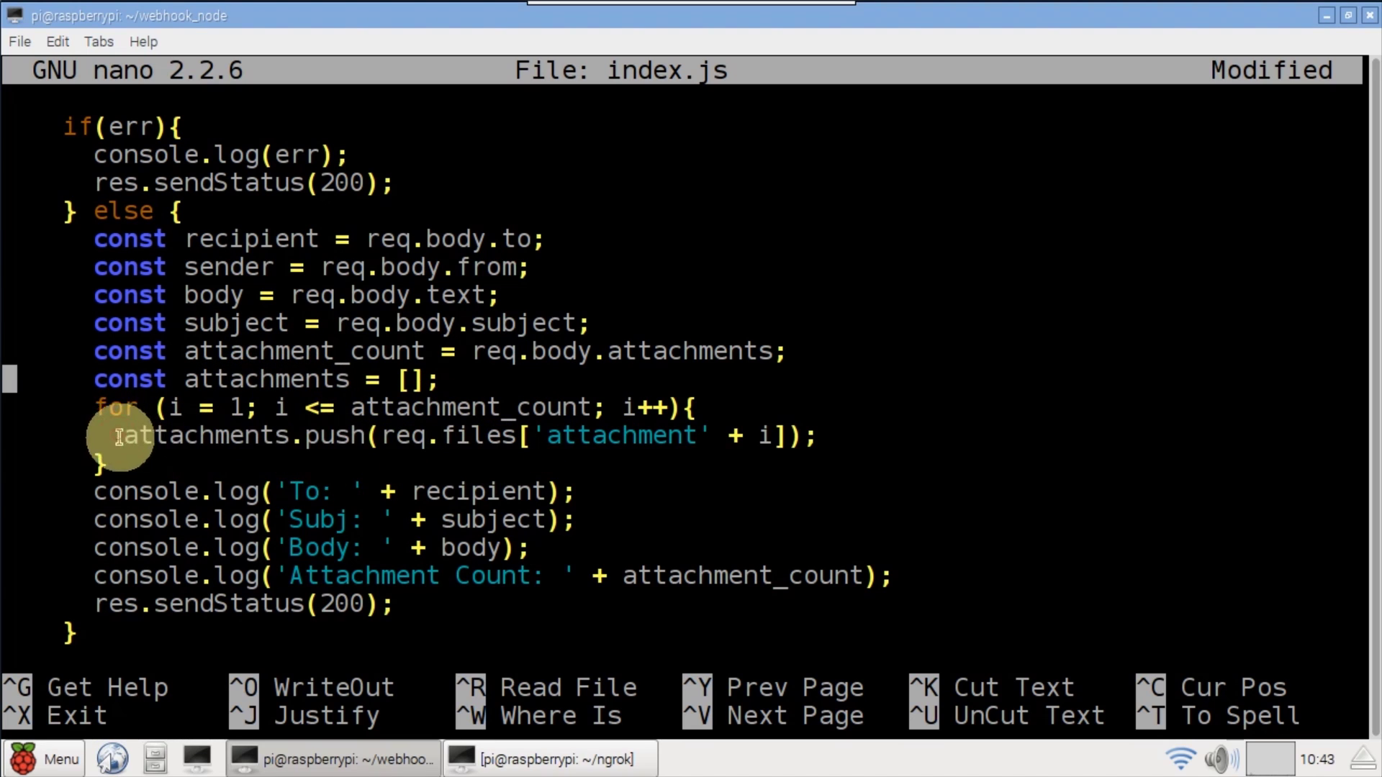
- Review the res.sendStatus(200) response and app.listen server, then bring up the save prompt
key(Down)
key(Down)
key(Down)
key(Down)
drag(366, 603, 101, 601)
click(370, 607)
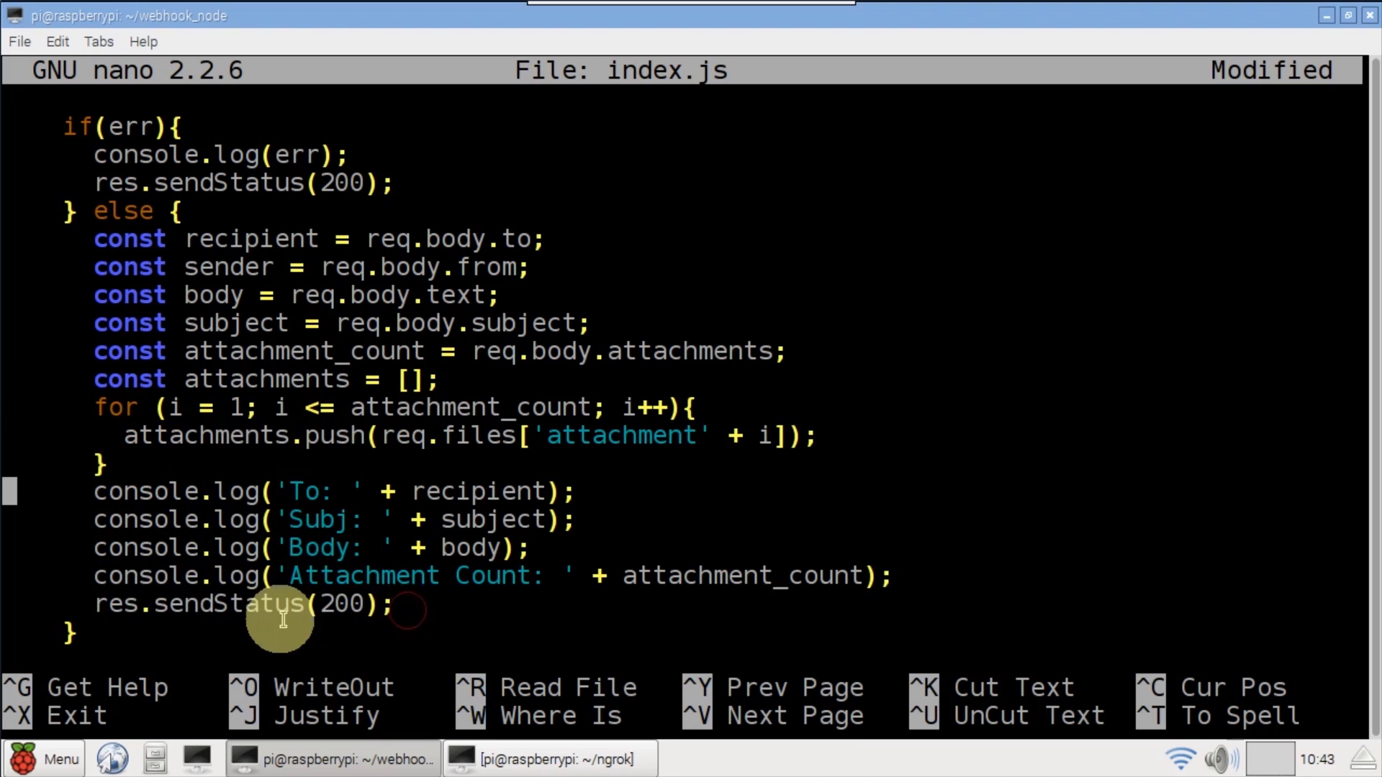
key(Down)
key(Down)
key(Down)
key(Down)
key(Down)
key(Down)
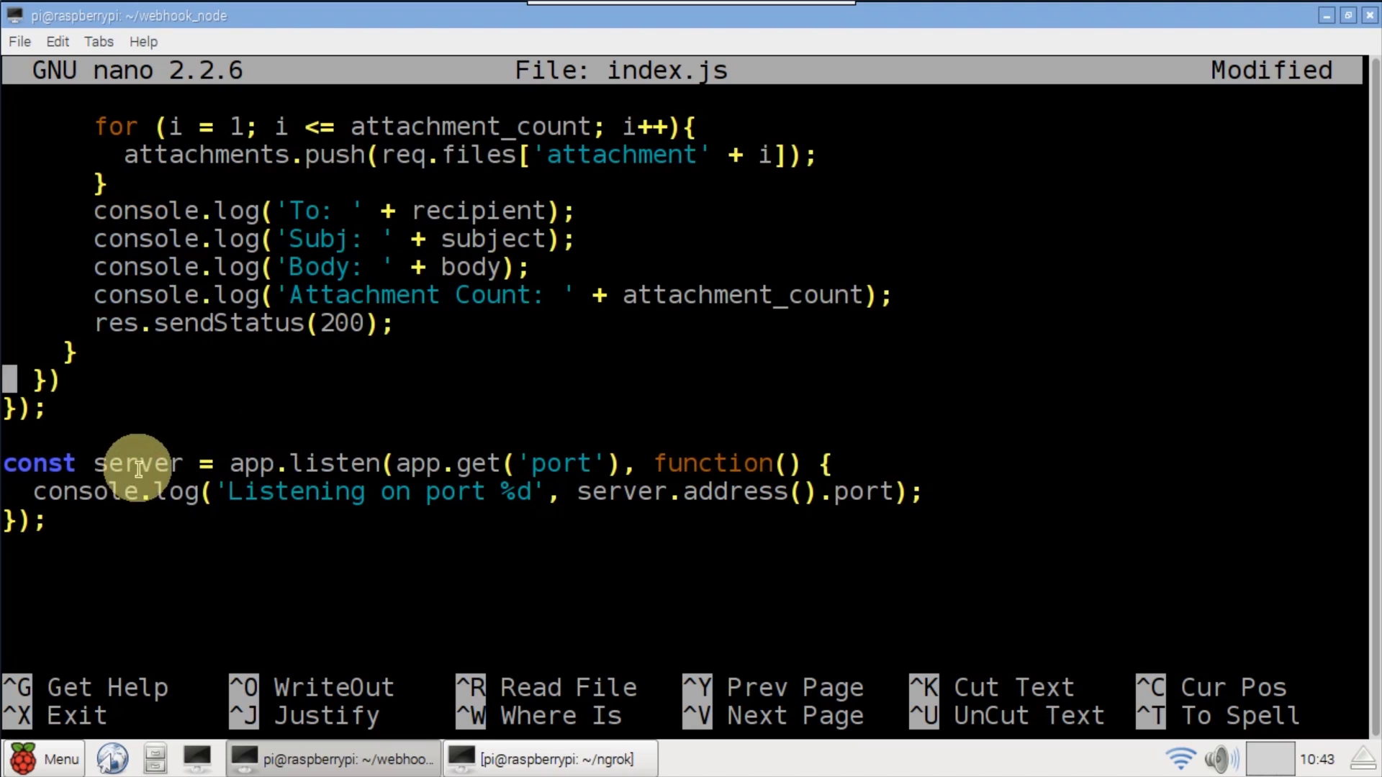
double_click(138, 464)
double_click(331, 464)
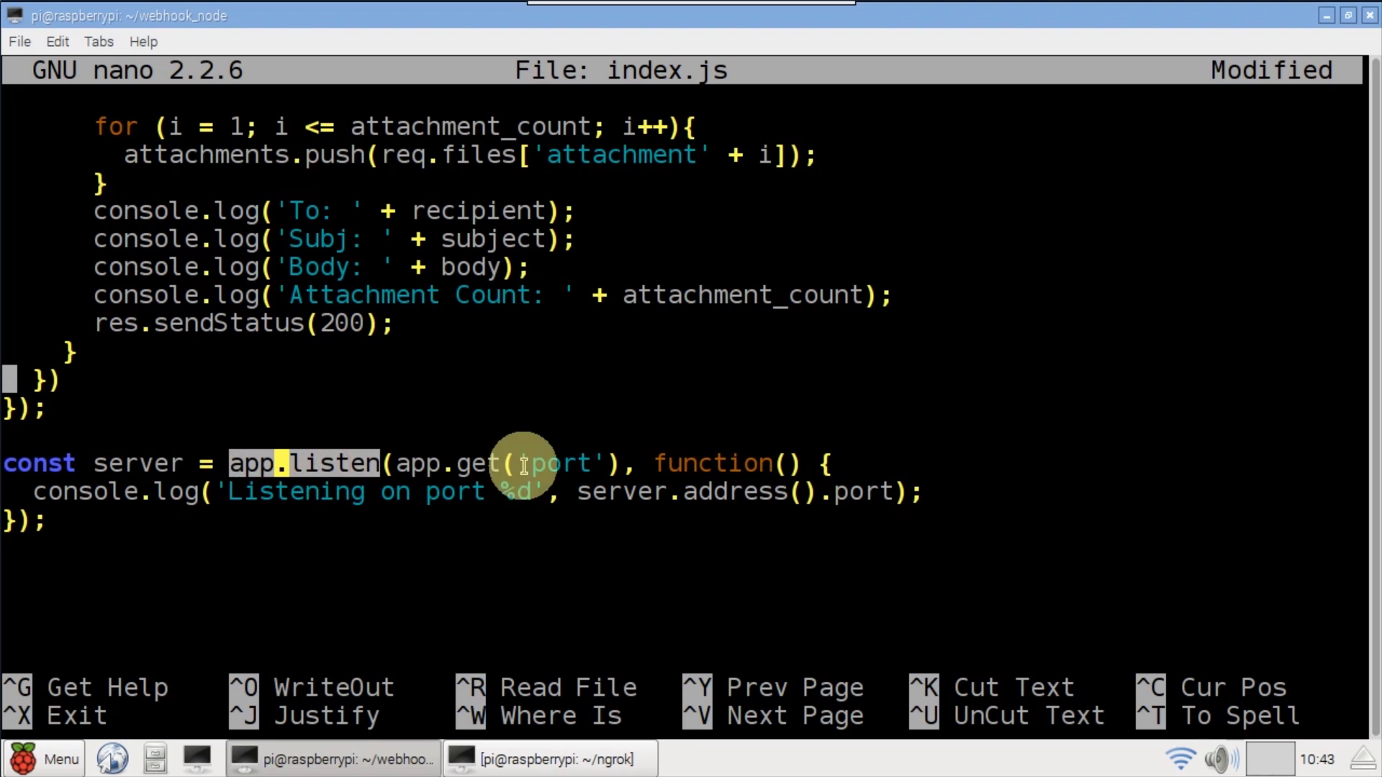
drag(125, 528, 133, 555)
key(ctrl+o)
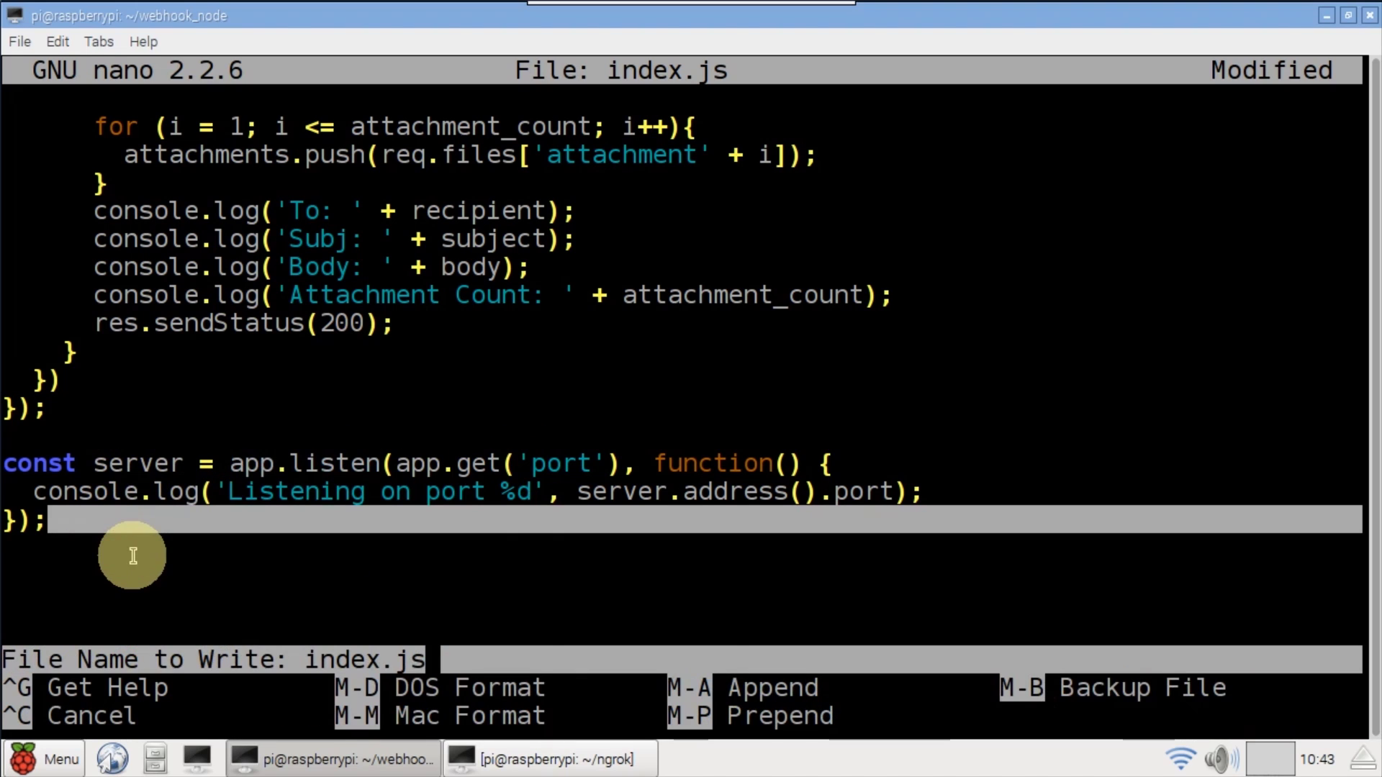
- Save index.js, exit nano and clear the terminal
key(Return)
key(ctrl+x)
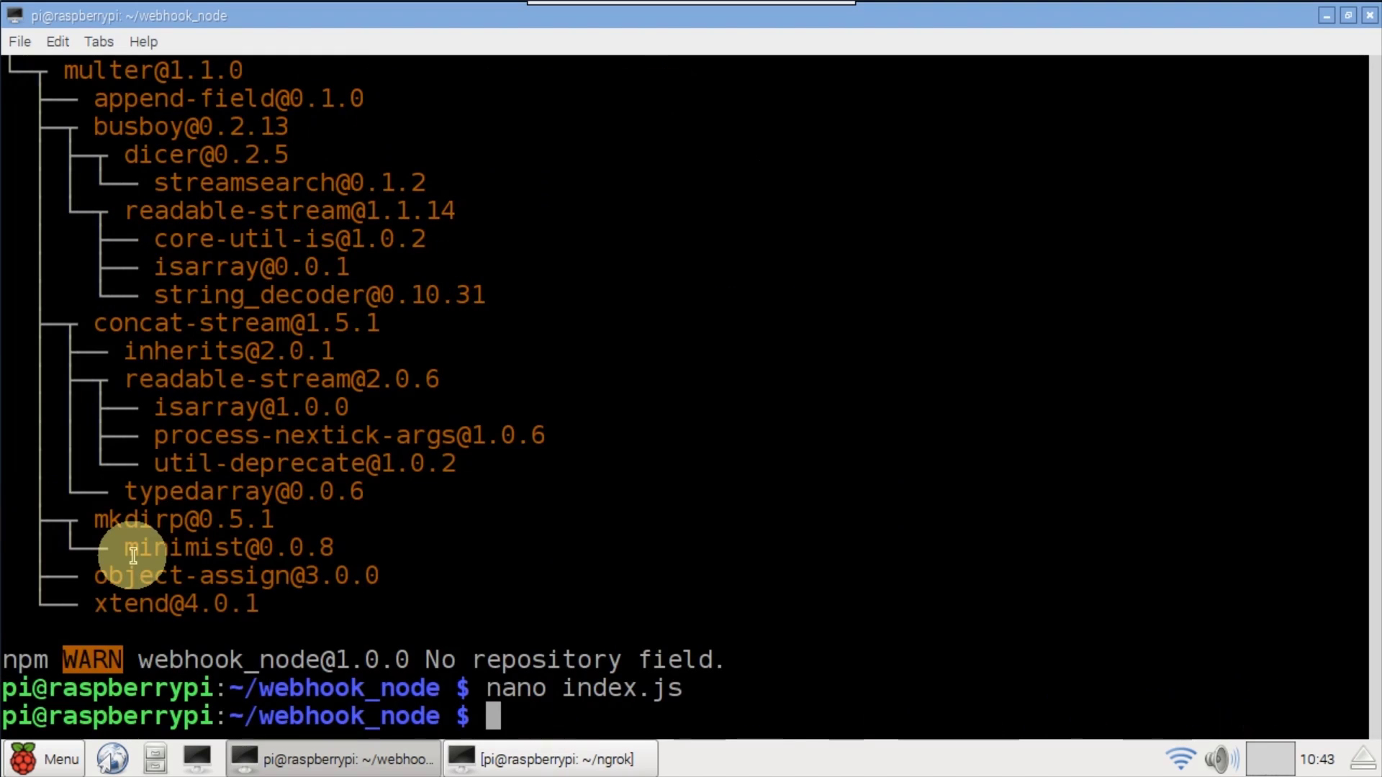
text(clear)
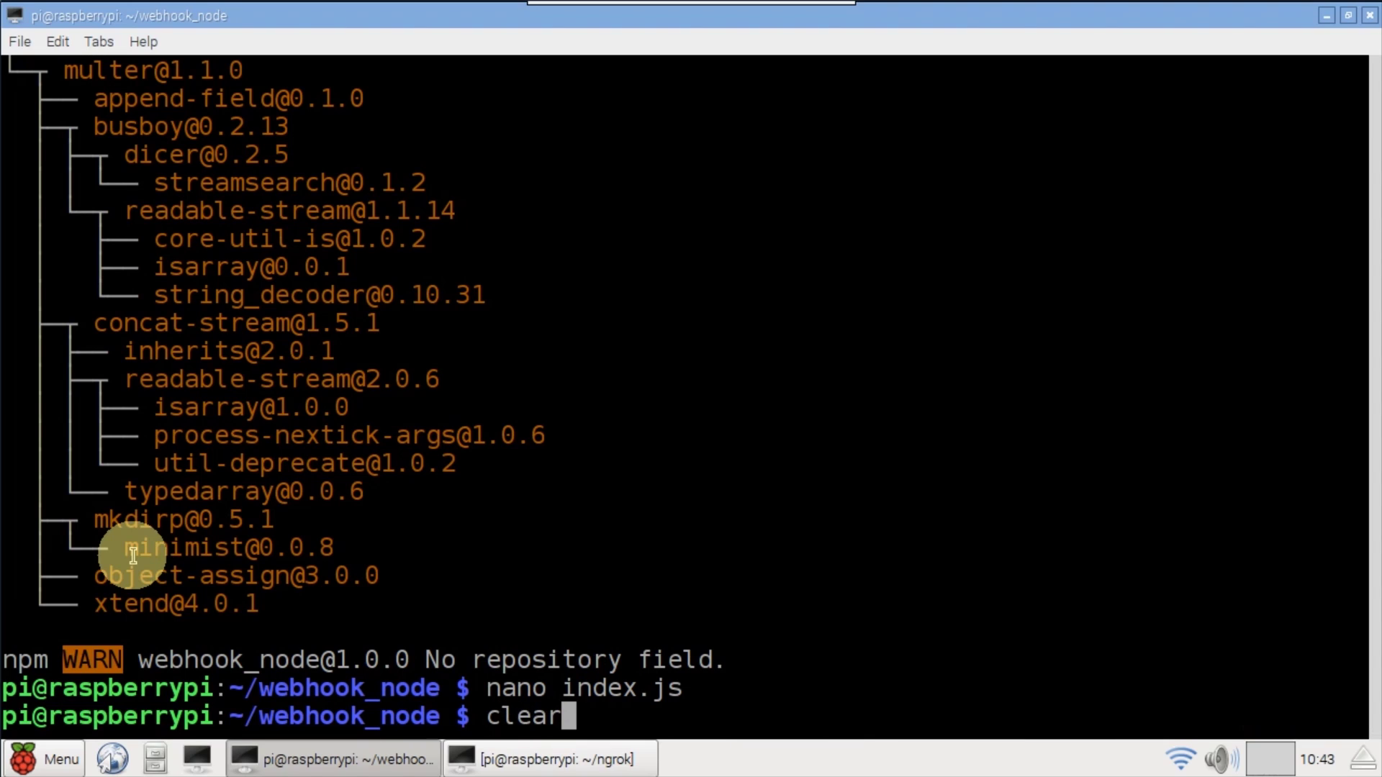
key(Return)
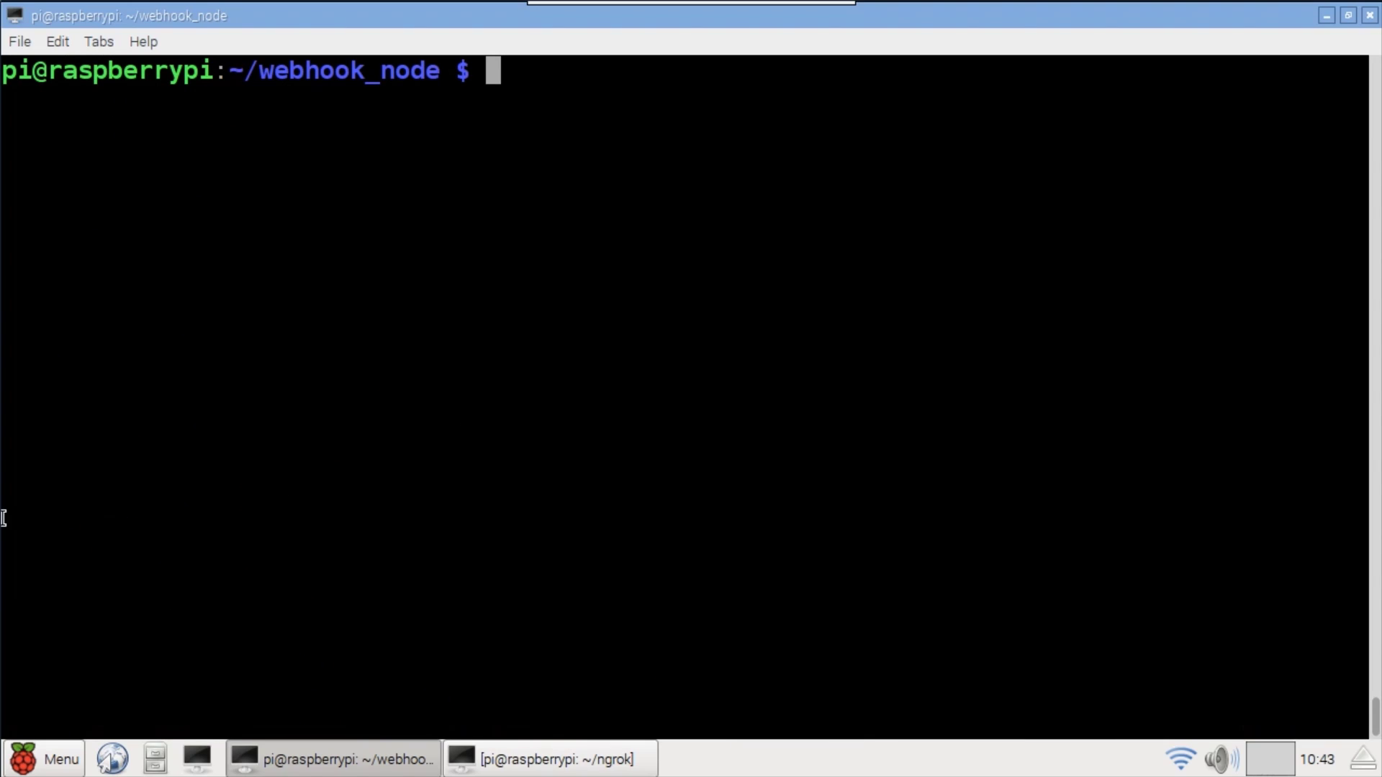
- Install the lcd package into the project with npm install --save lcd
text(npm instal)
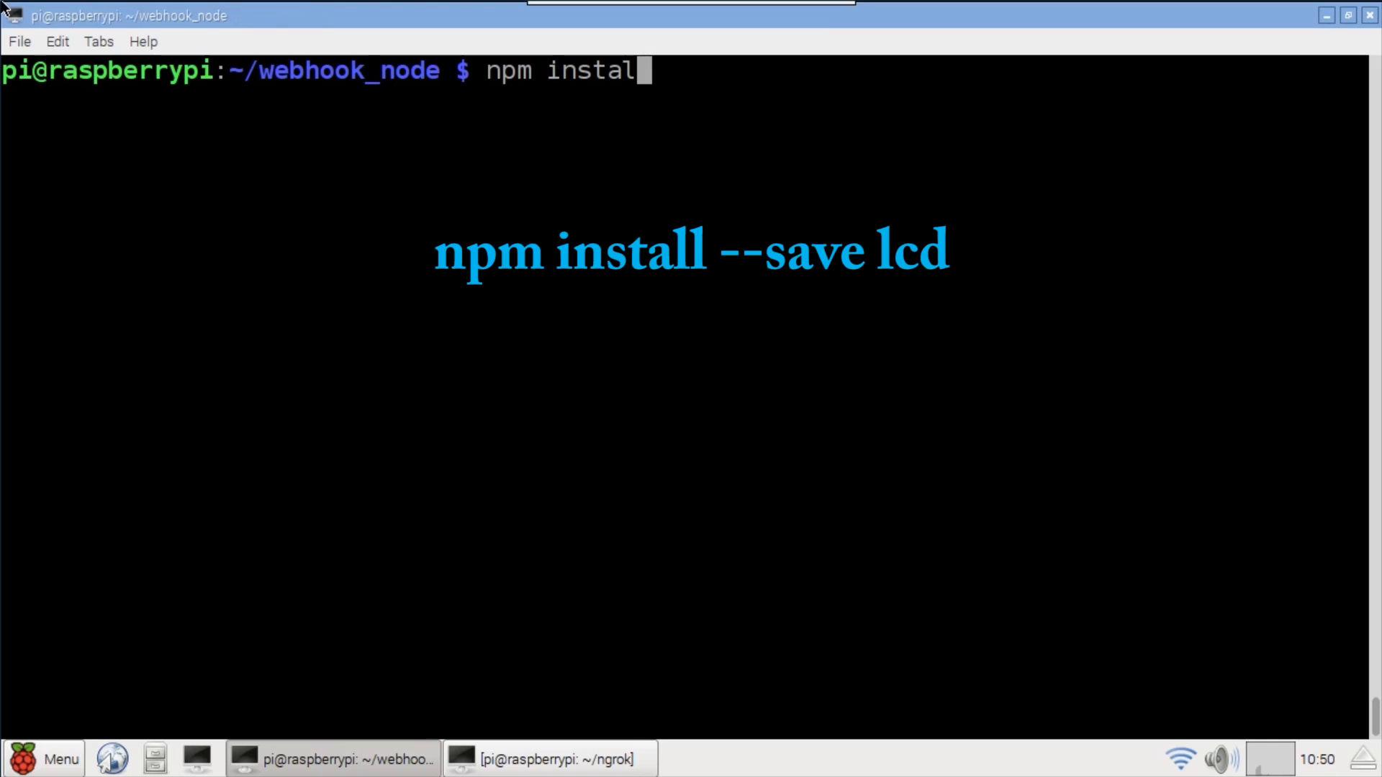
text(l --save lcd)
key(Return)
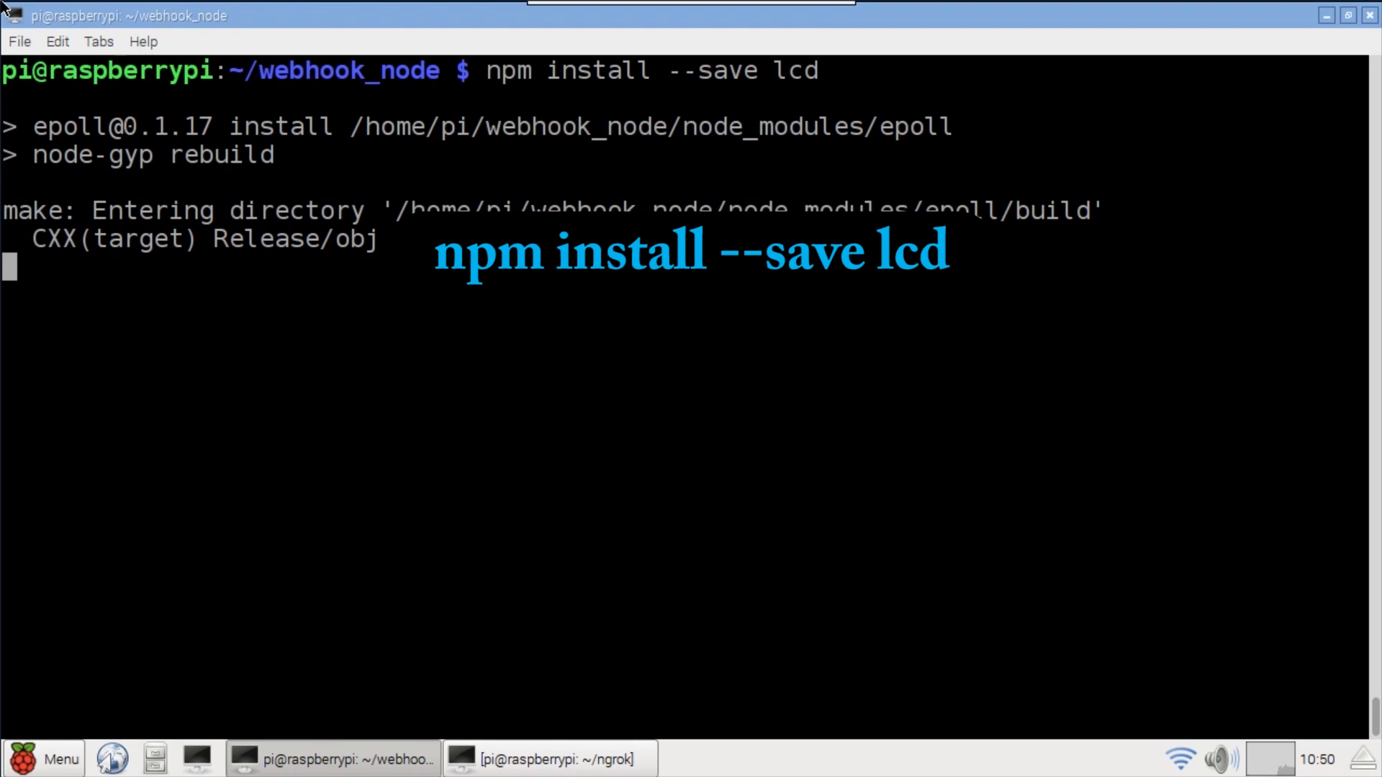
text(lear)
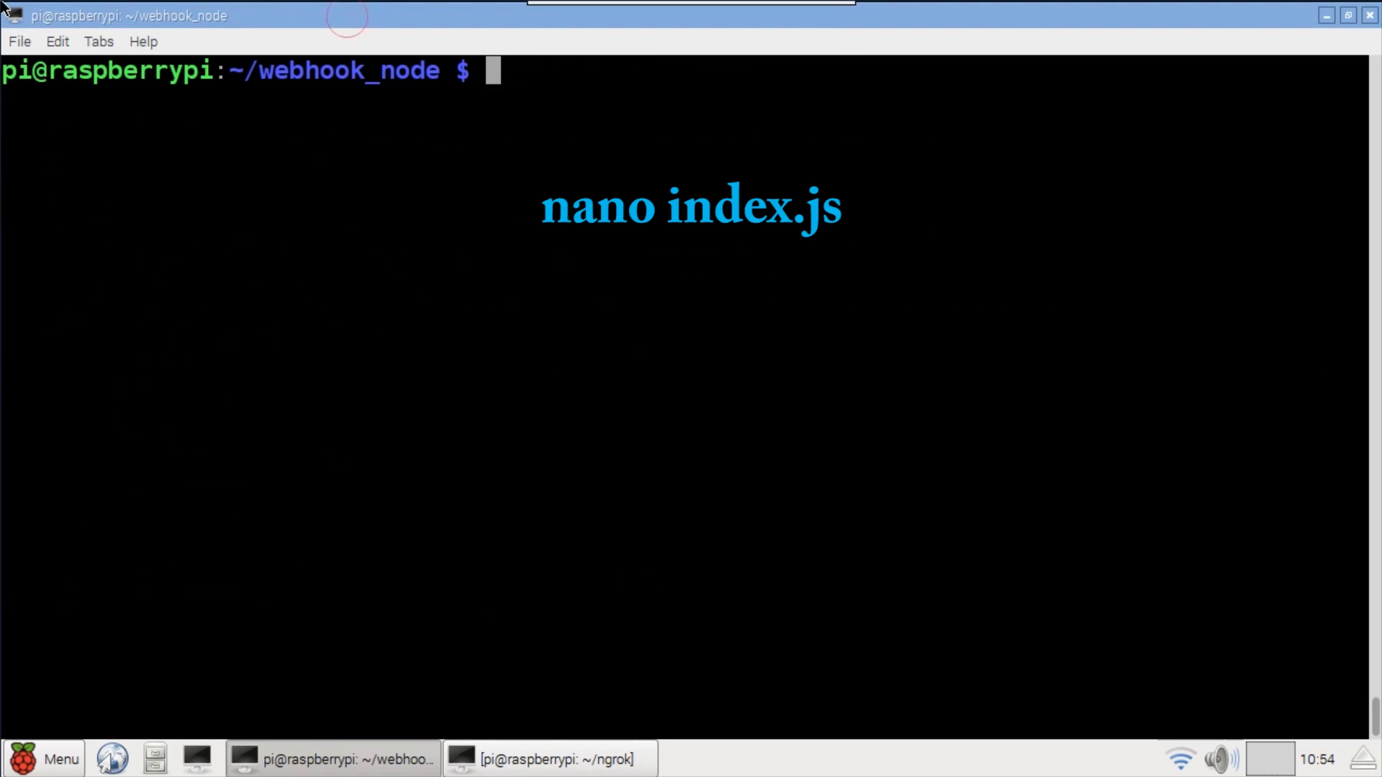
text(nano index.j)
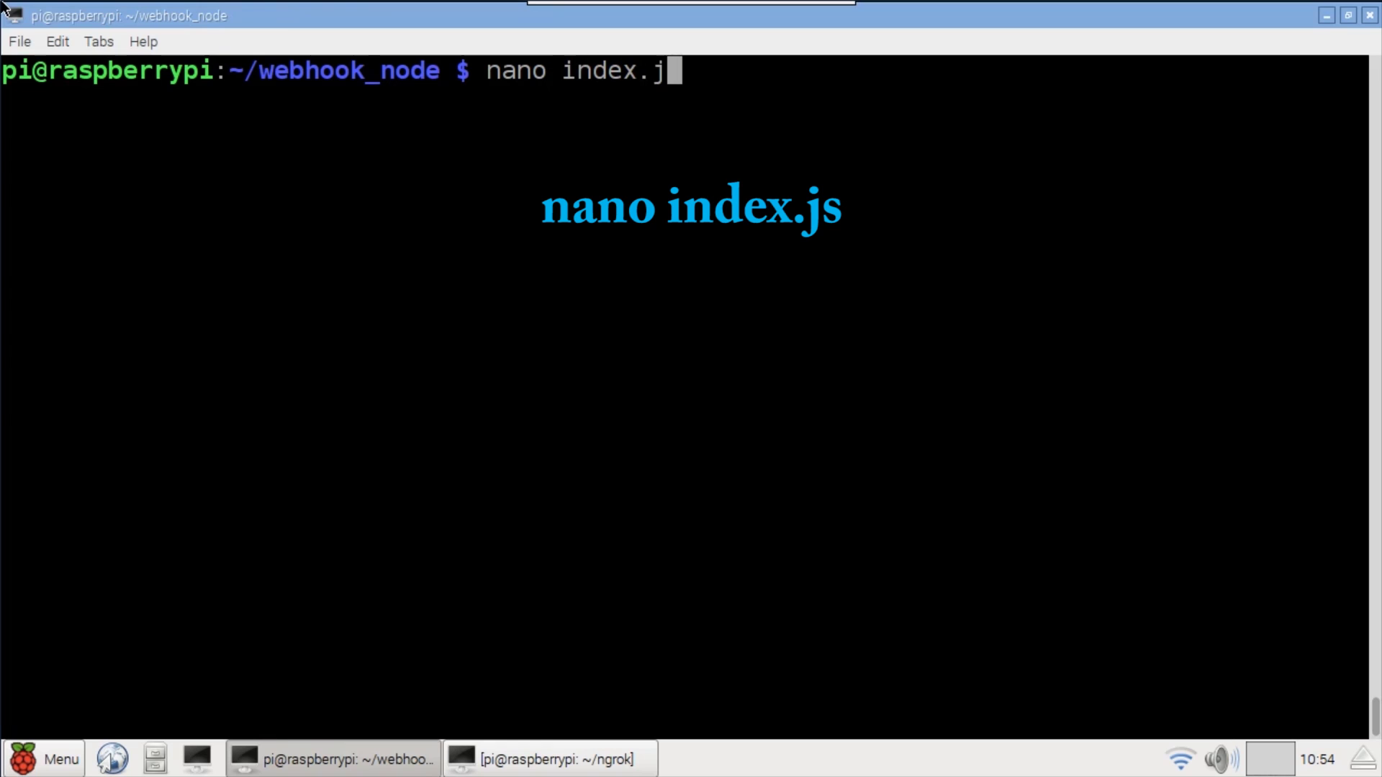
text(s)
- Add the Lcd require and 16x2 lcd instance lines at the top of index.js
key(Return)
key(ctrl+shift+v)
click(78, 143)
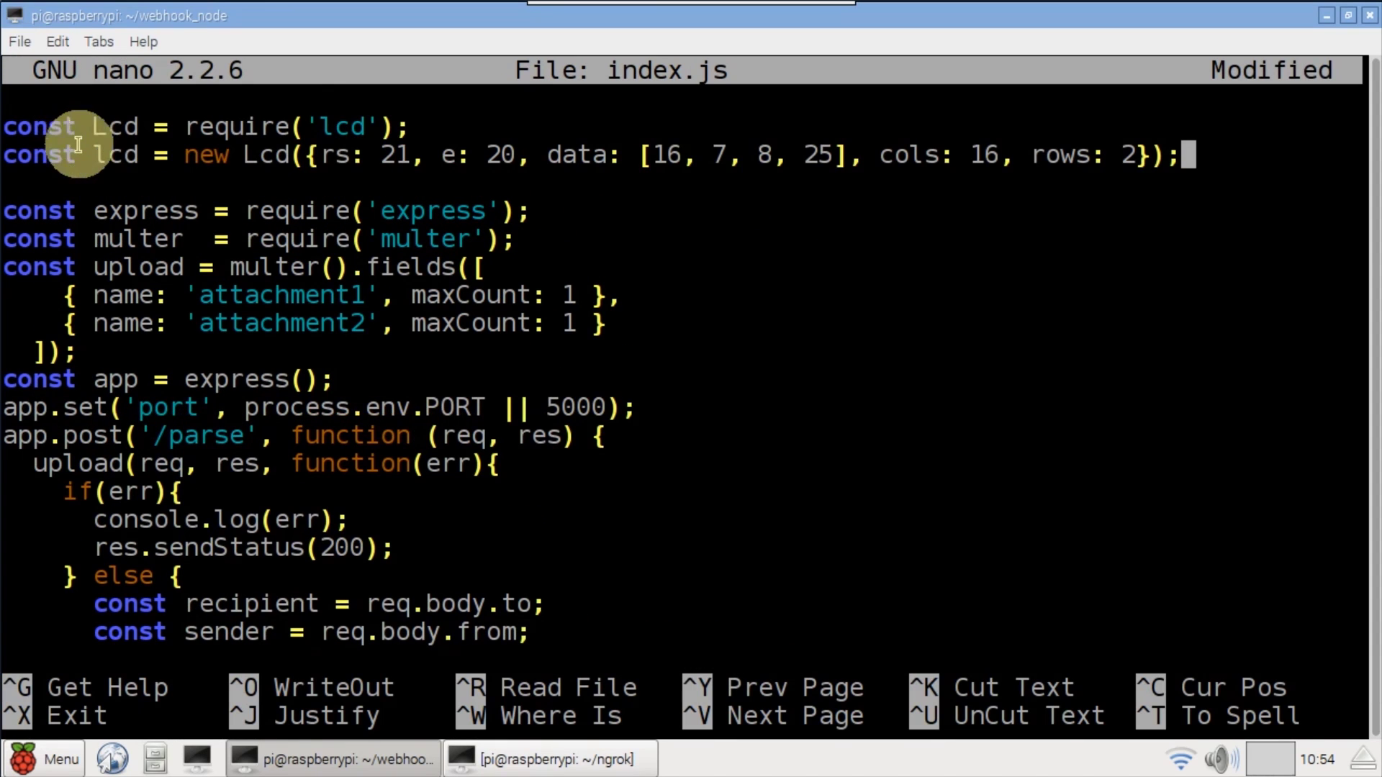
double_click(112, 127)
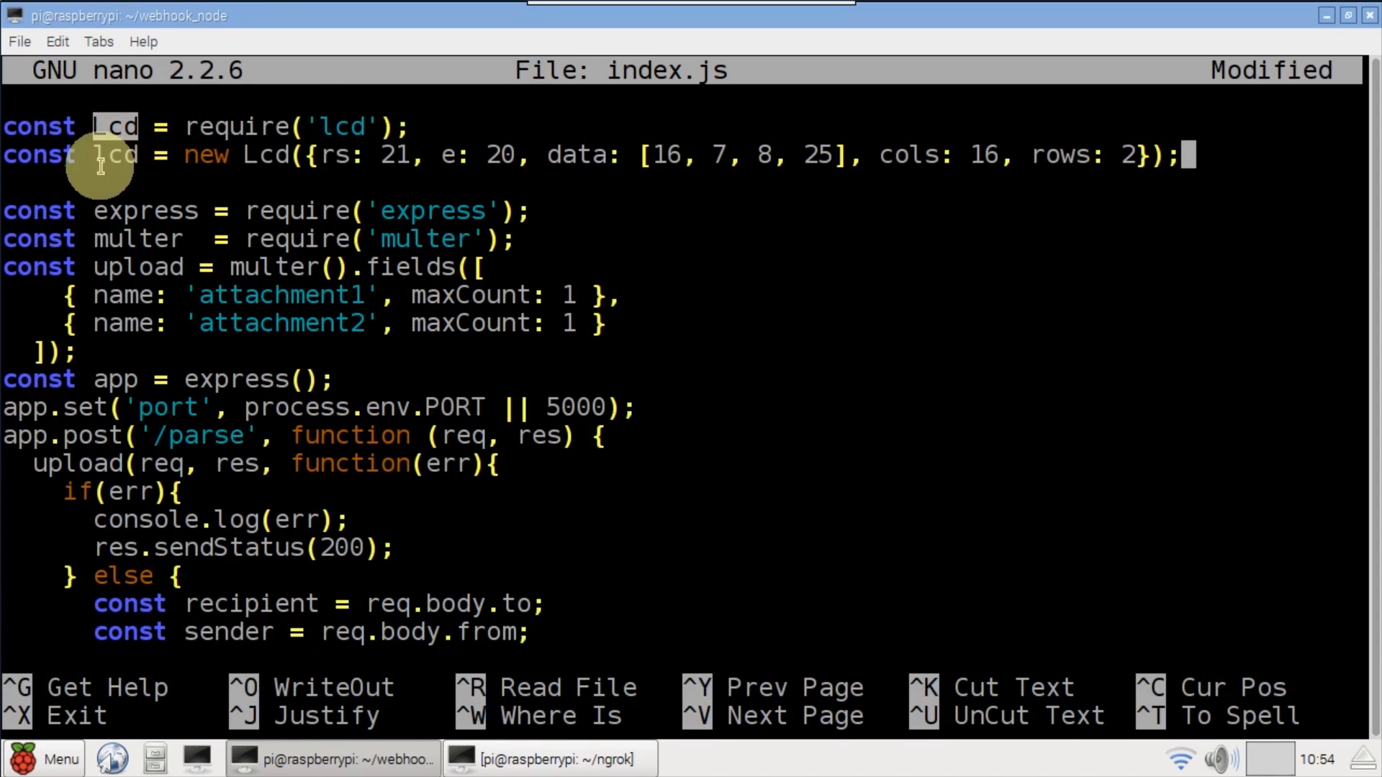
double_click(106, 160)
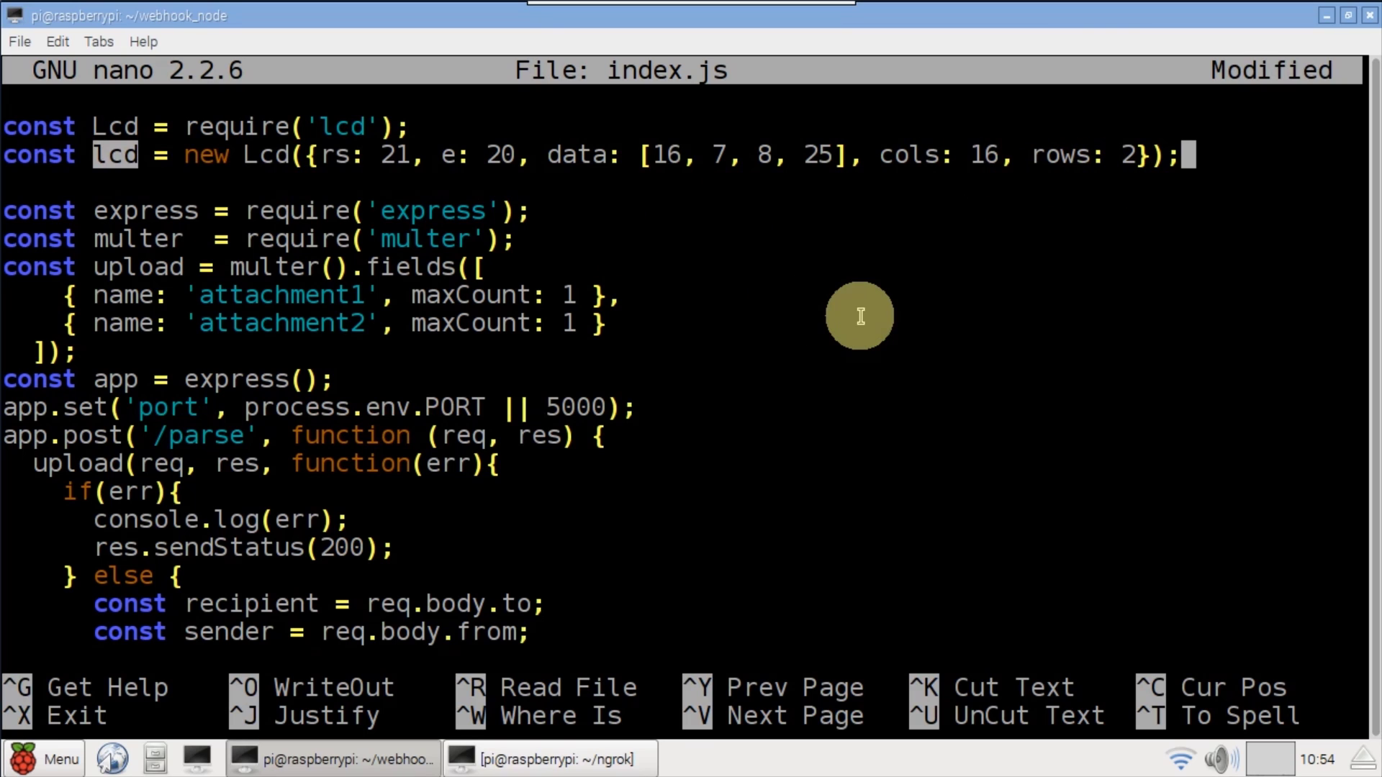
- Cut the unused recipient, sender, attachment and console.log lines
key(Down)
key(Down)
key(Down)
key(Down)
key(Down)
key(Down)
key(Down)
key(Down)
key(Down)
key(ctrl+k)
key(ctrl+k)
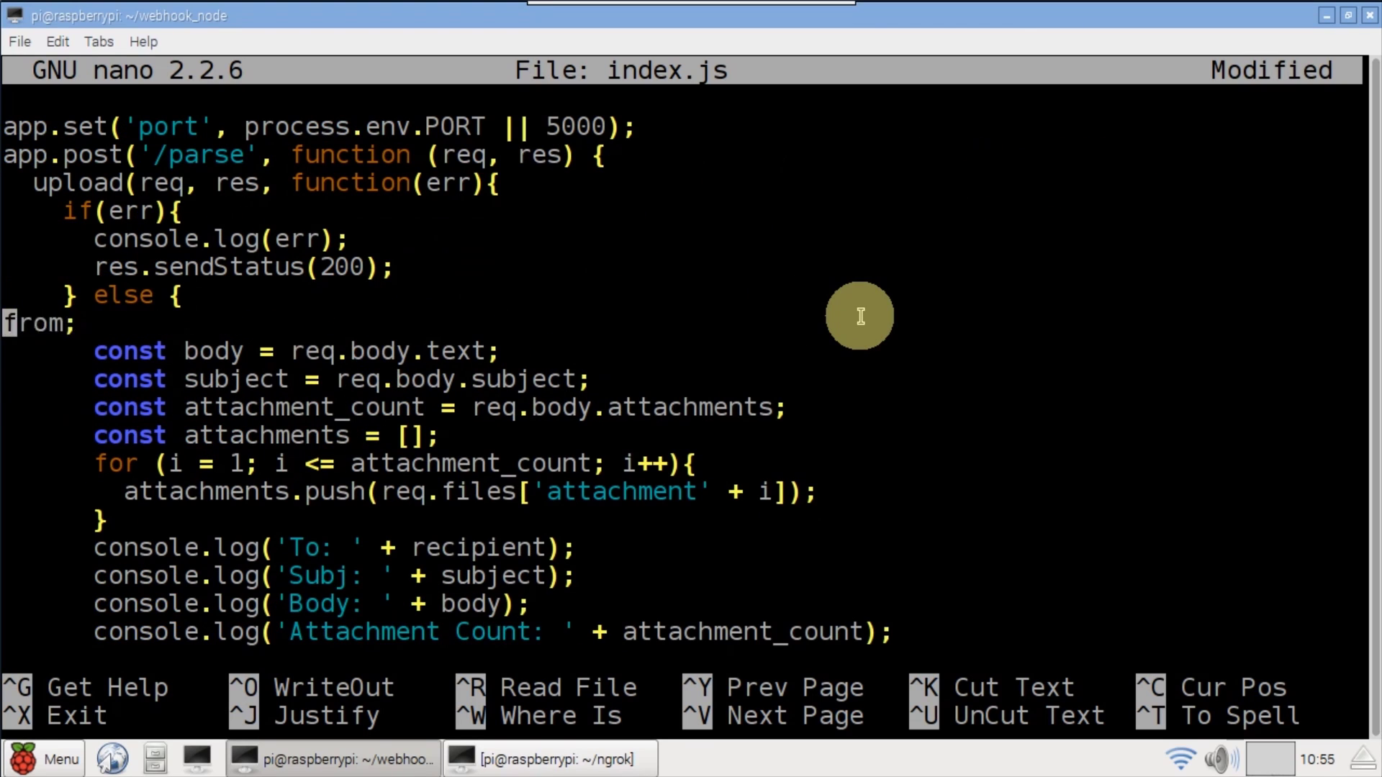
key(Down)
key(Down)
key(ctrl+k)
key(ctrl+k)
key(ctrl+k)
key(ctrl+k)
key(ctrl+k)
key(ctrl+k)
key(ctrl+k)
key(ctrl+k)
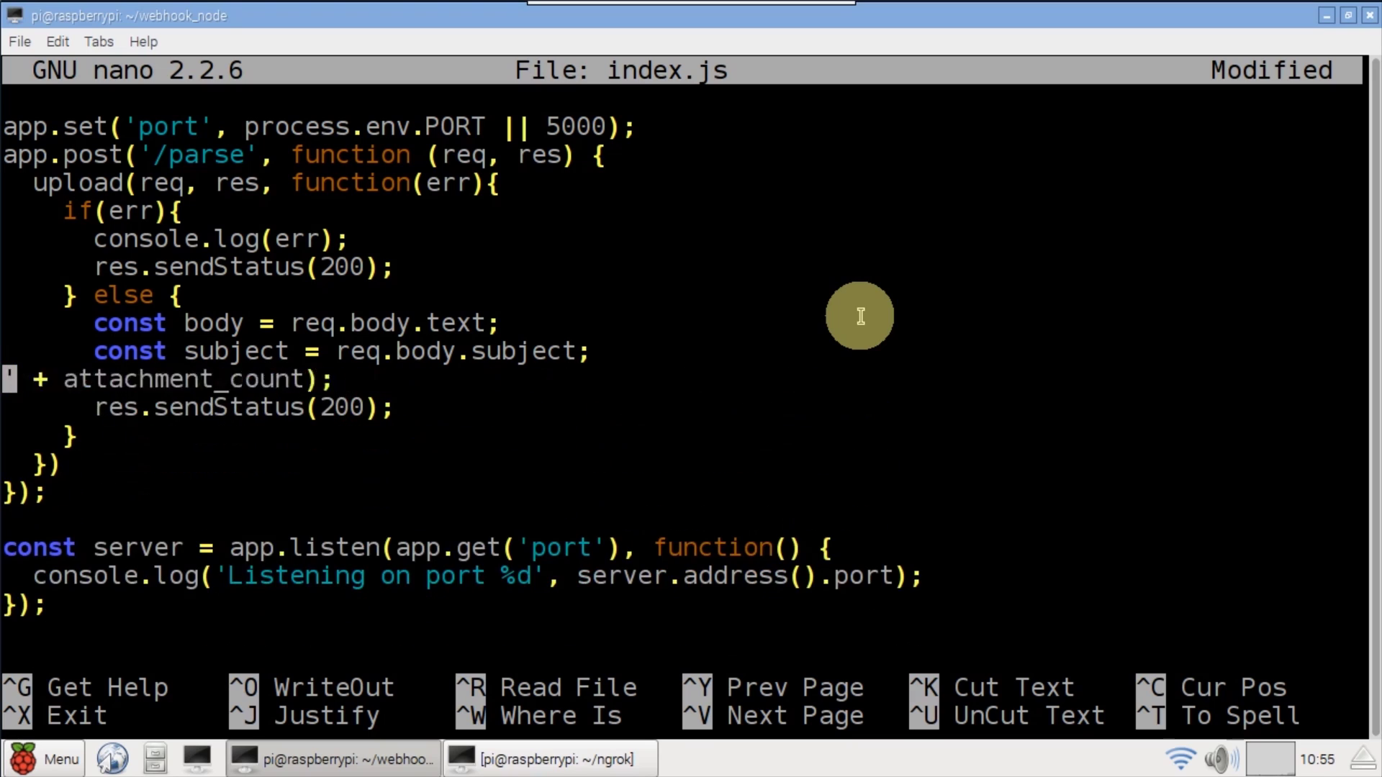
key(ctrl+k)
key(Return)
key(Return)
key(Up)
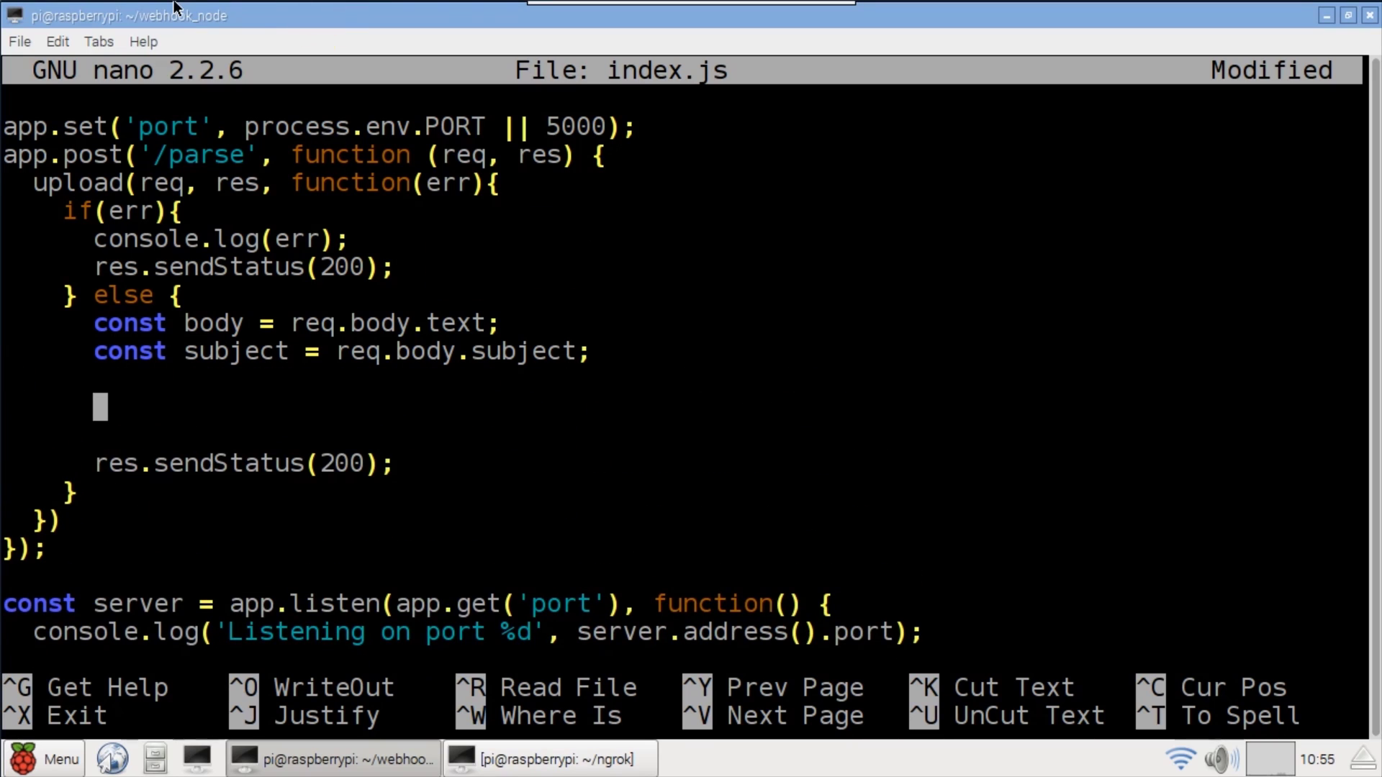
- Insert code that clears the LCD and prints the subject and body on two rows, then save
text(lcd.clear(()=> {         lcd.print(subject, ()=> {           lcd.setCursor(0,1);           lcd.print(body.replace(/(\r\n|\n|\r)/gm,""));         });       });)
drag(229, 407, 92, 407)
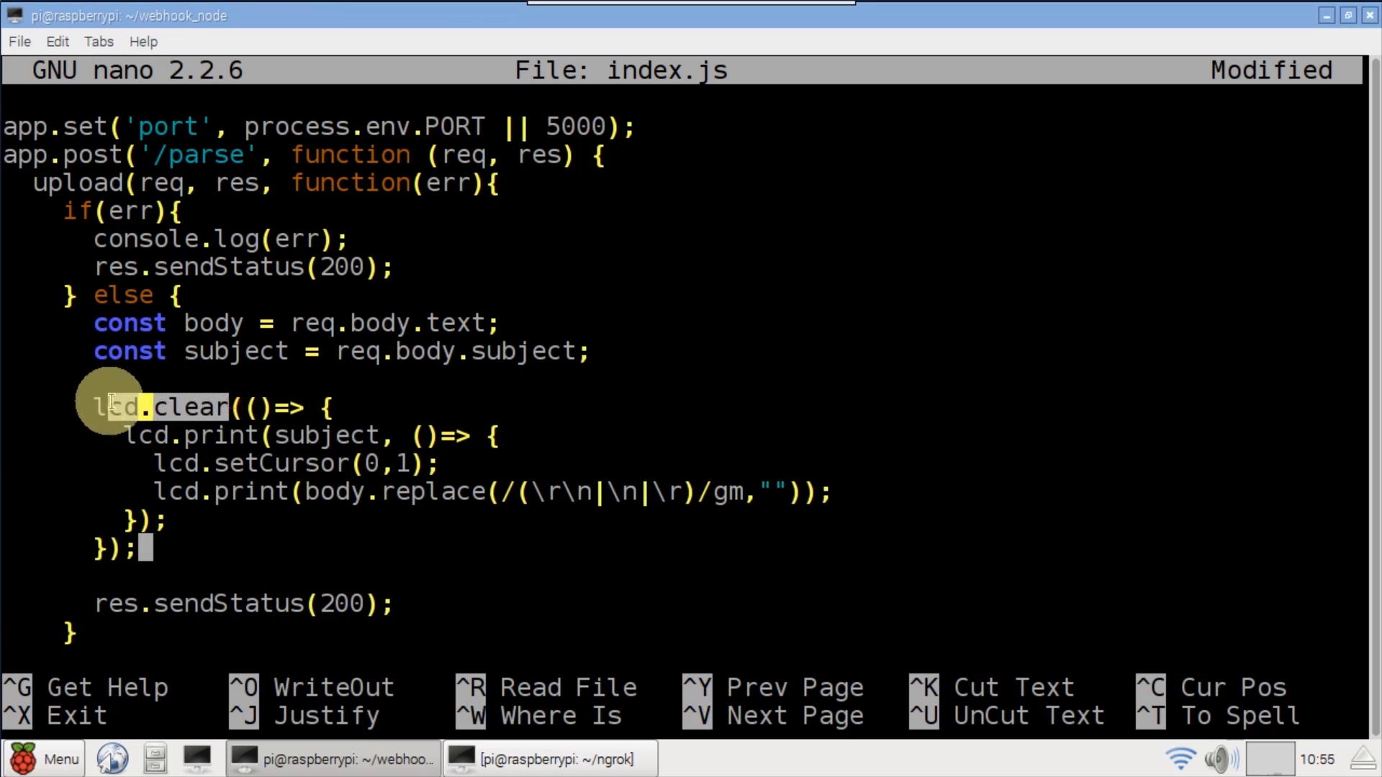
click(360, 412)
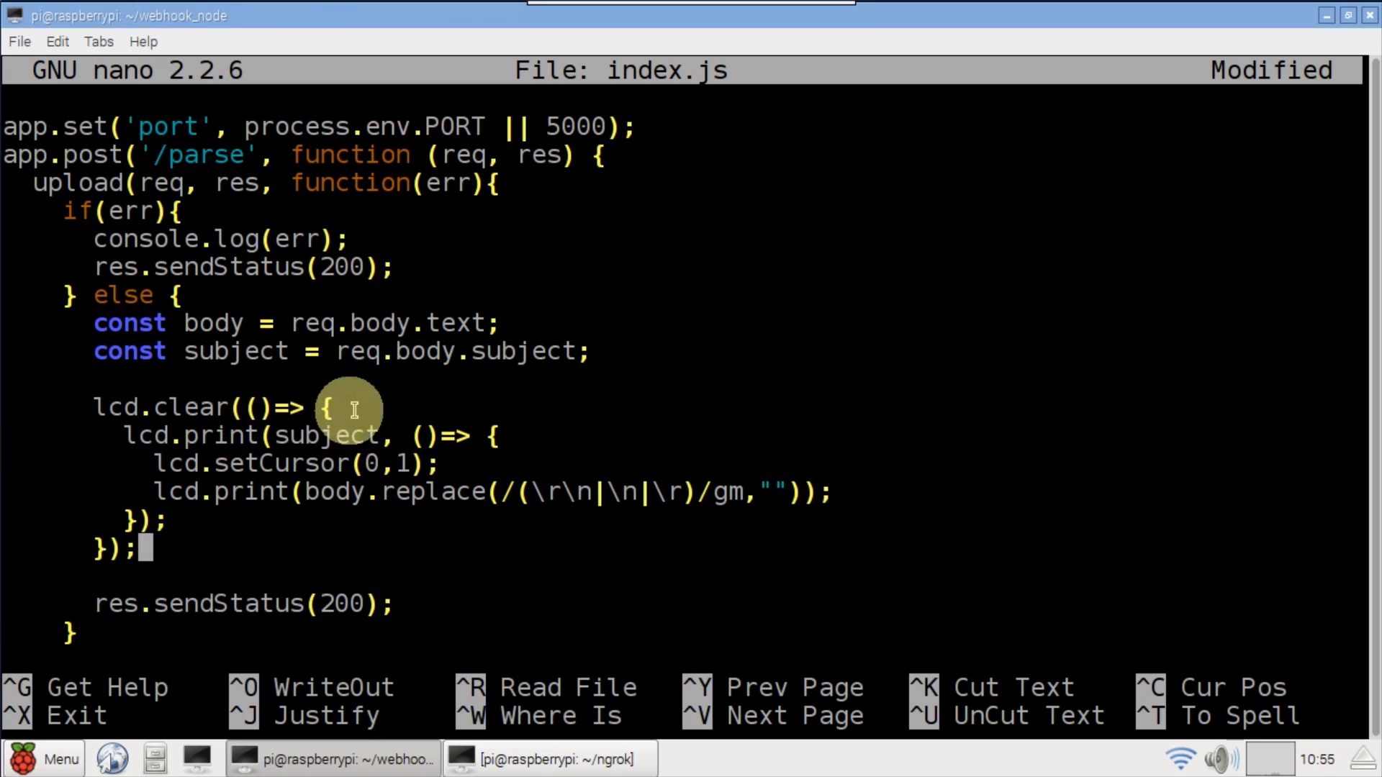
drag(260, 437, 184, 437)
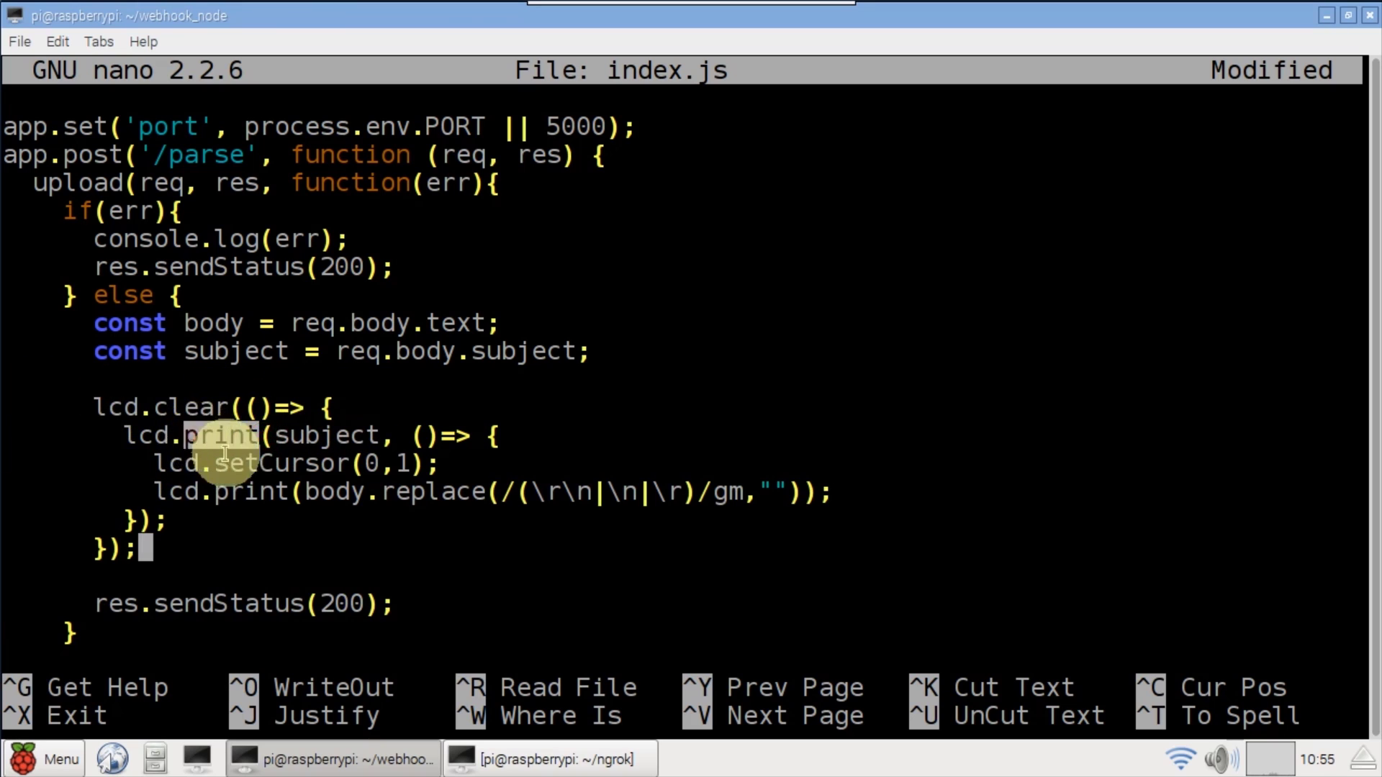
drag(380, 435, 275, 435)
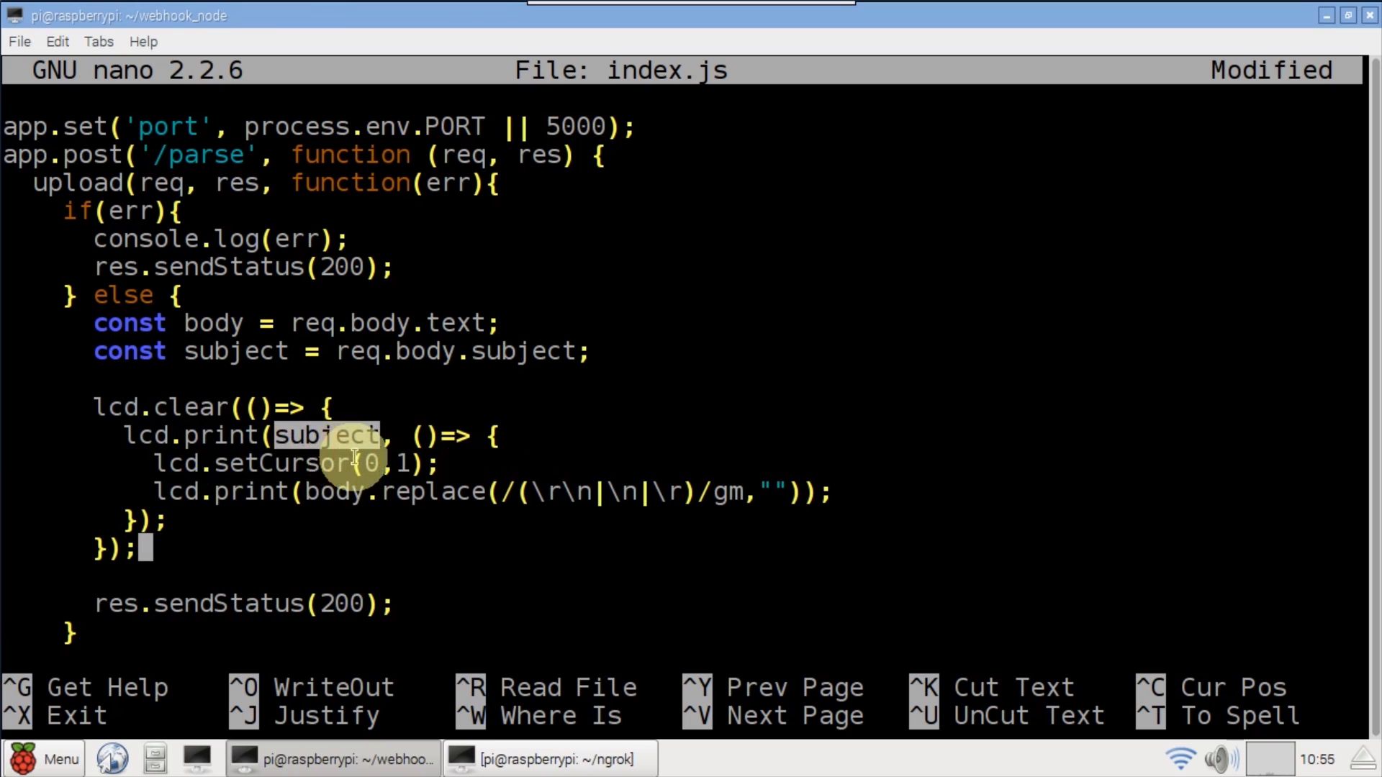
drag(351, 463, 213, 463)
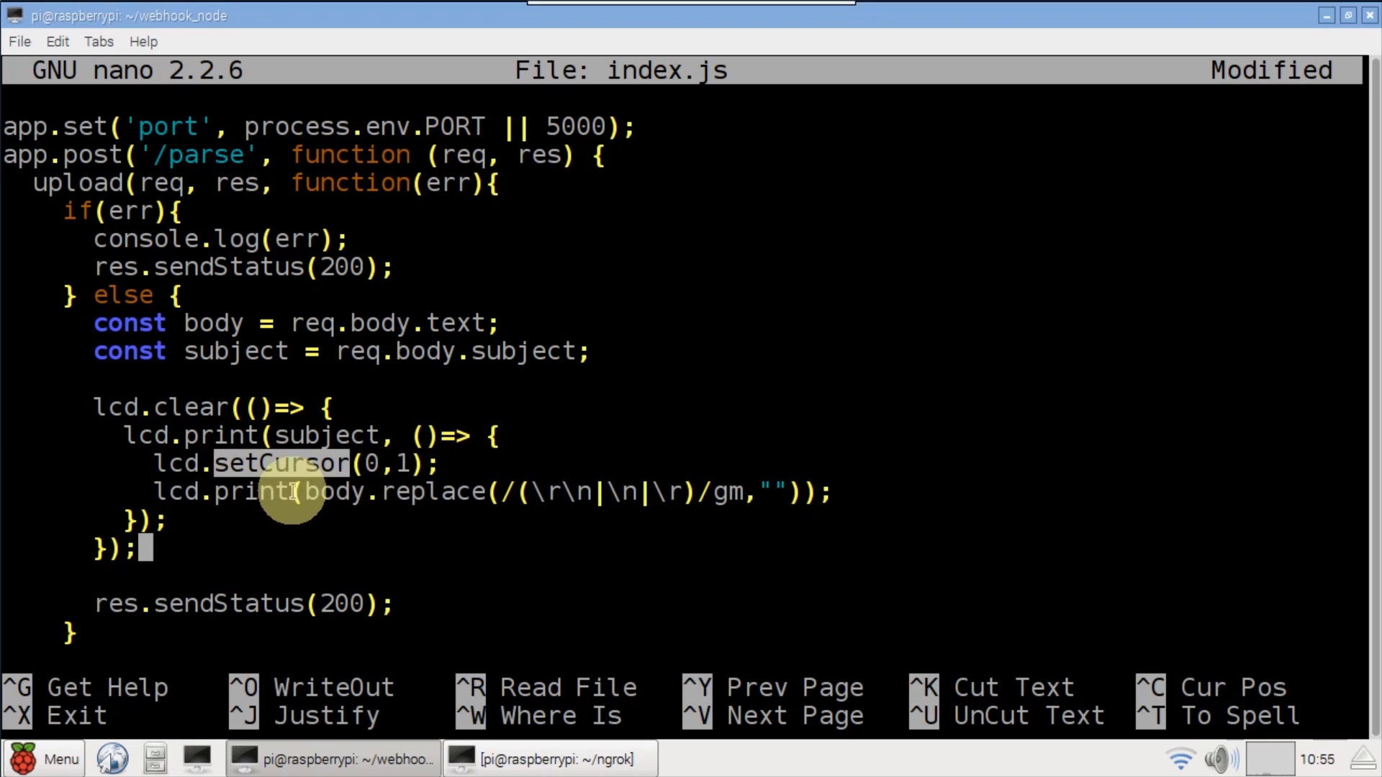
drag(289, 491, 215, 492)
drag(305, 492, 365, 492)
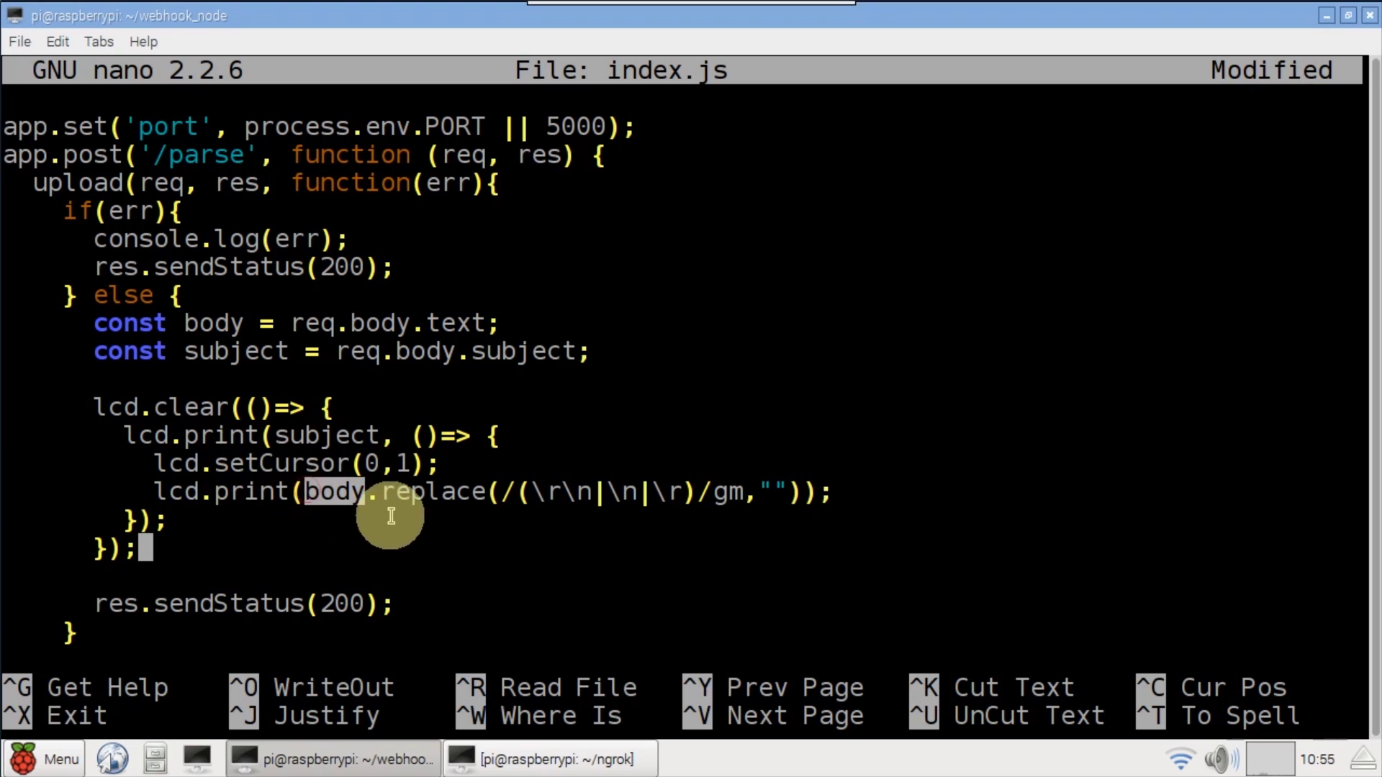
click(469, 497)
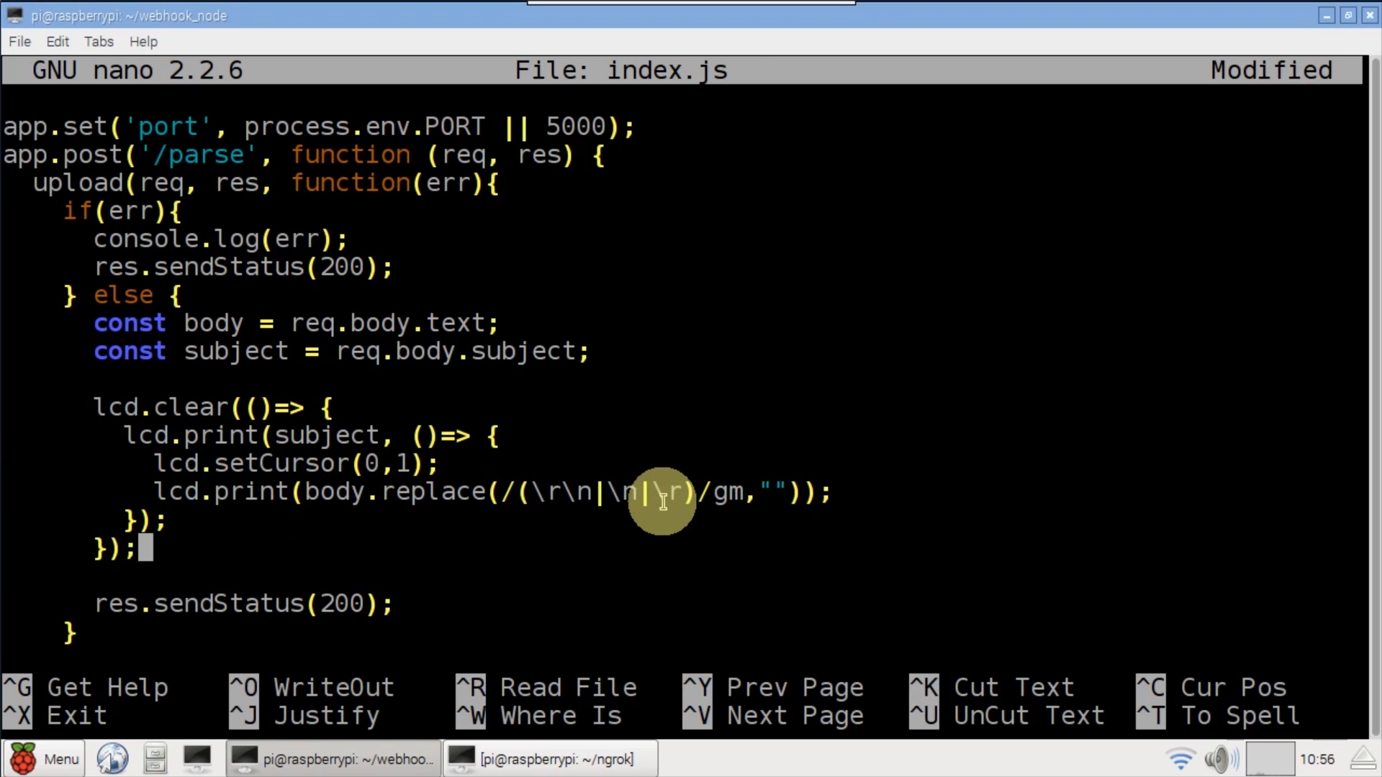
key(ctrl+o)
key(Return)
- Exit nano and run sudo node index so the webhook listens on port 5000
key(ctrl+x)
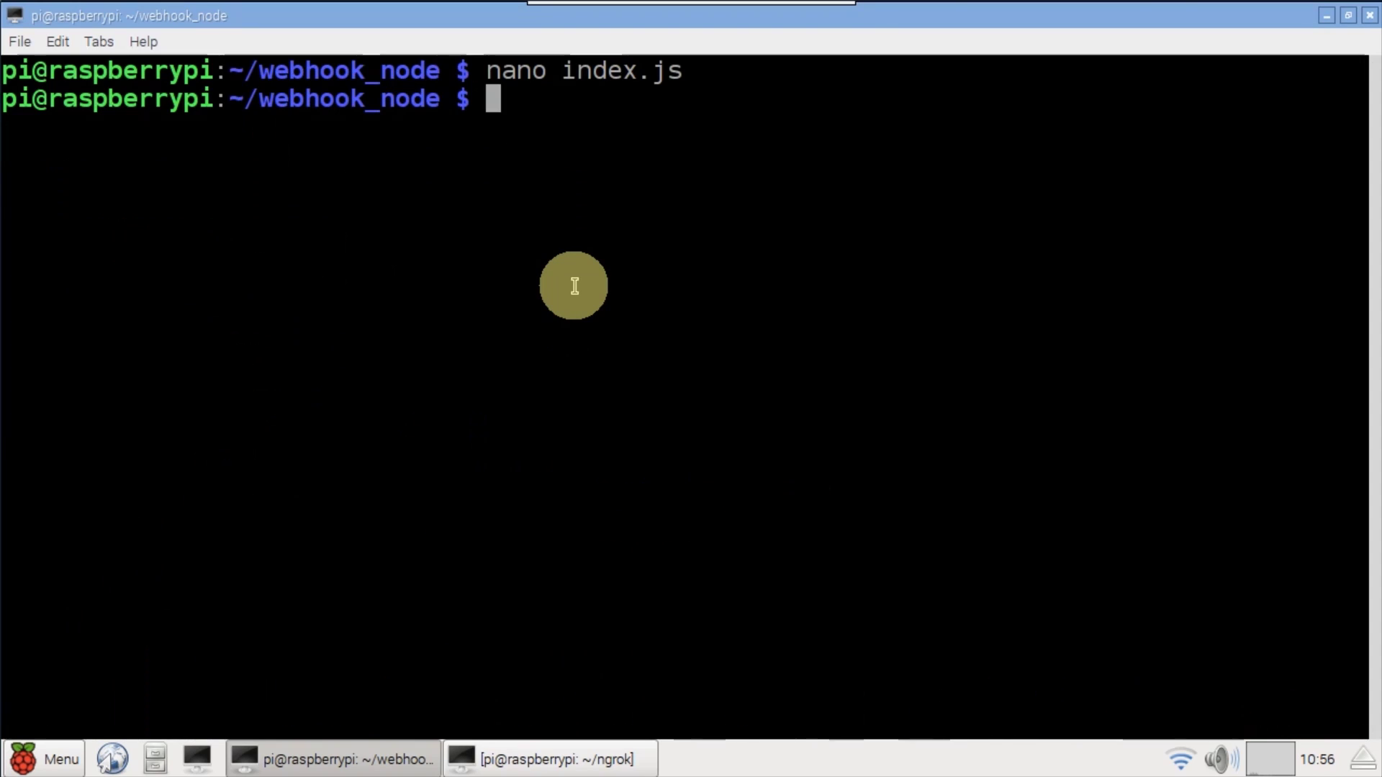
text(sudo node index)
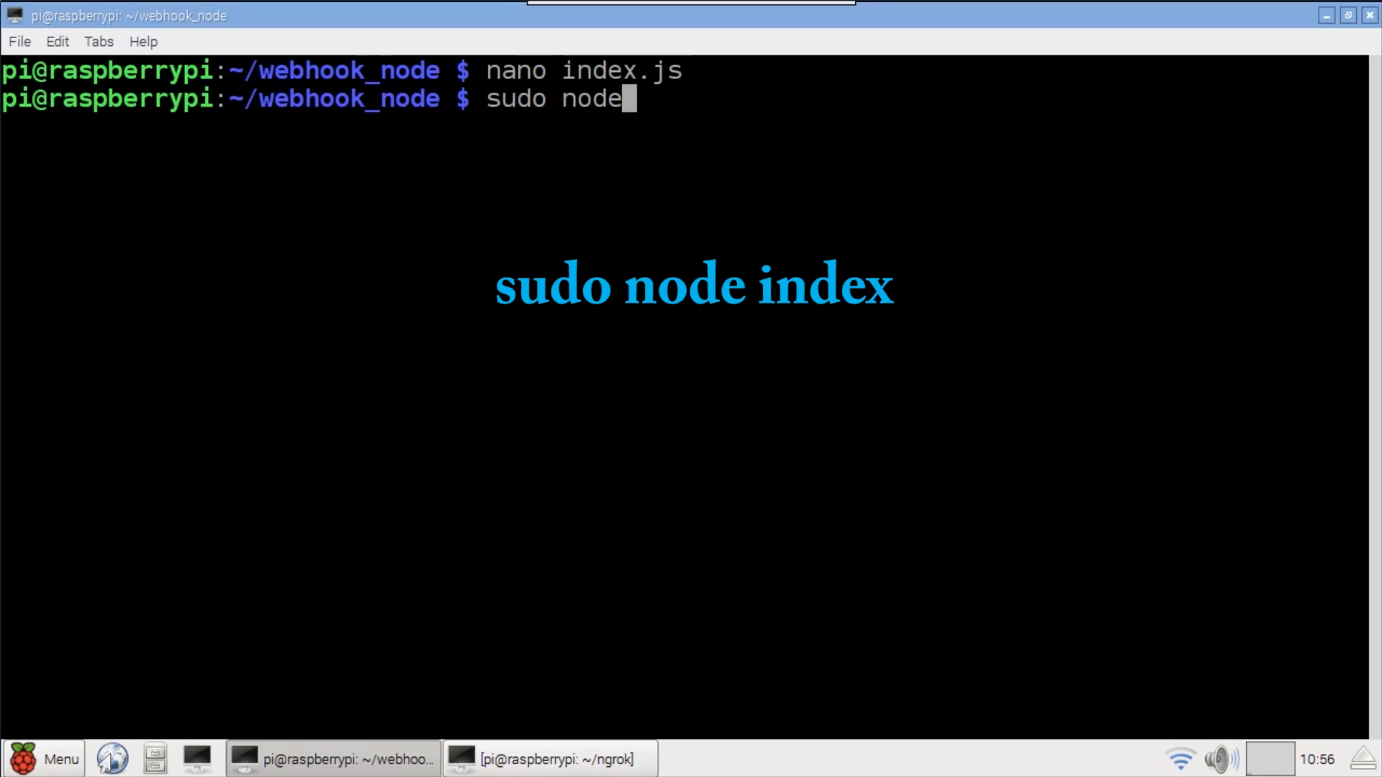
key(Return)
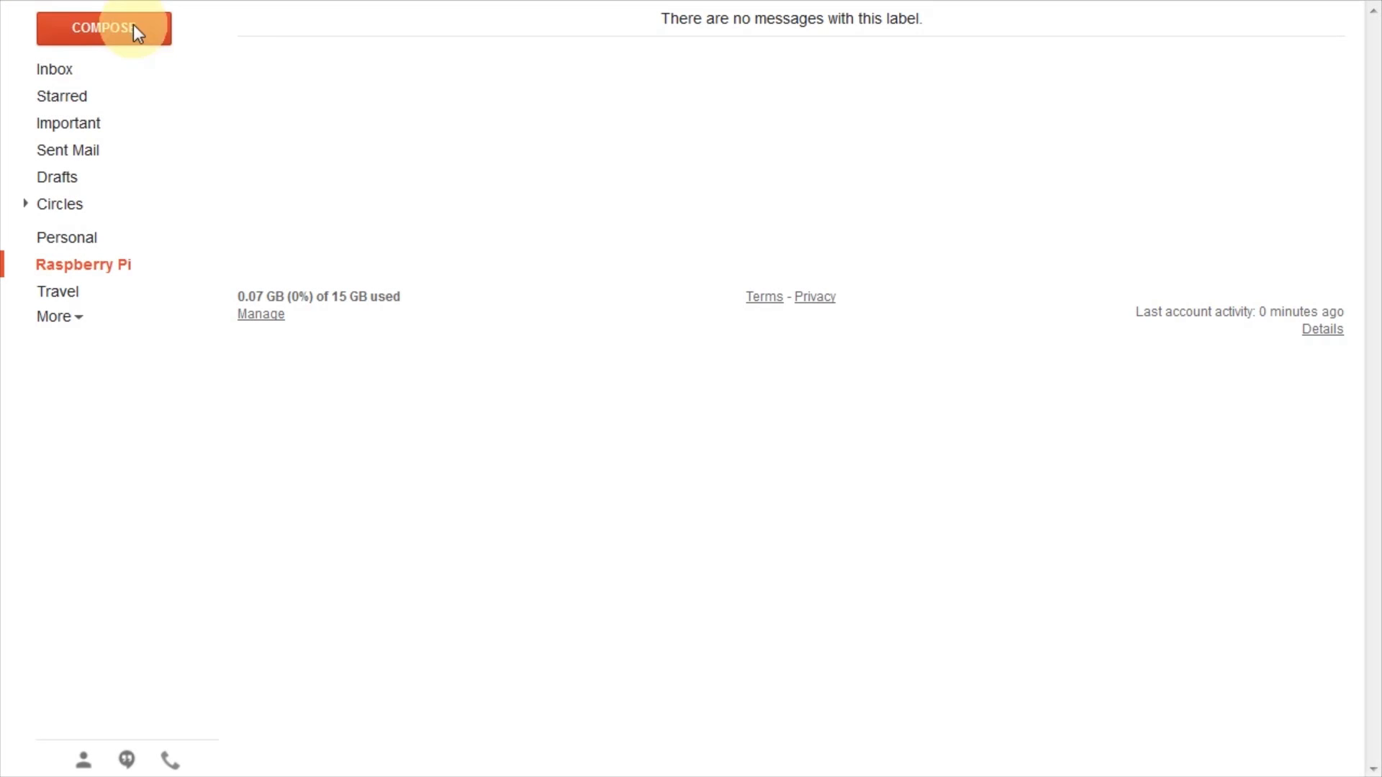
- Start a new Gmail message addressed to the Pi's webhook address
click(132, 28)
click(821, 256)
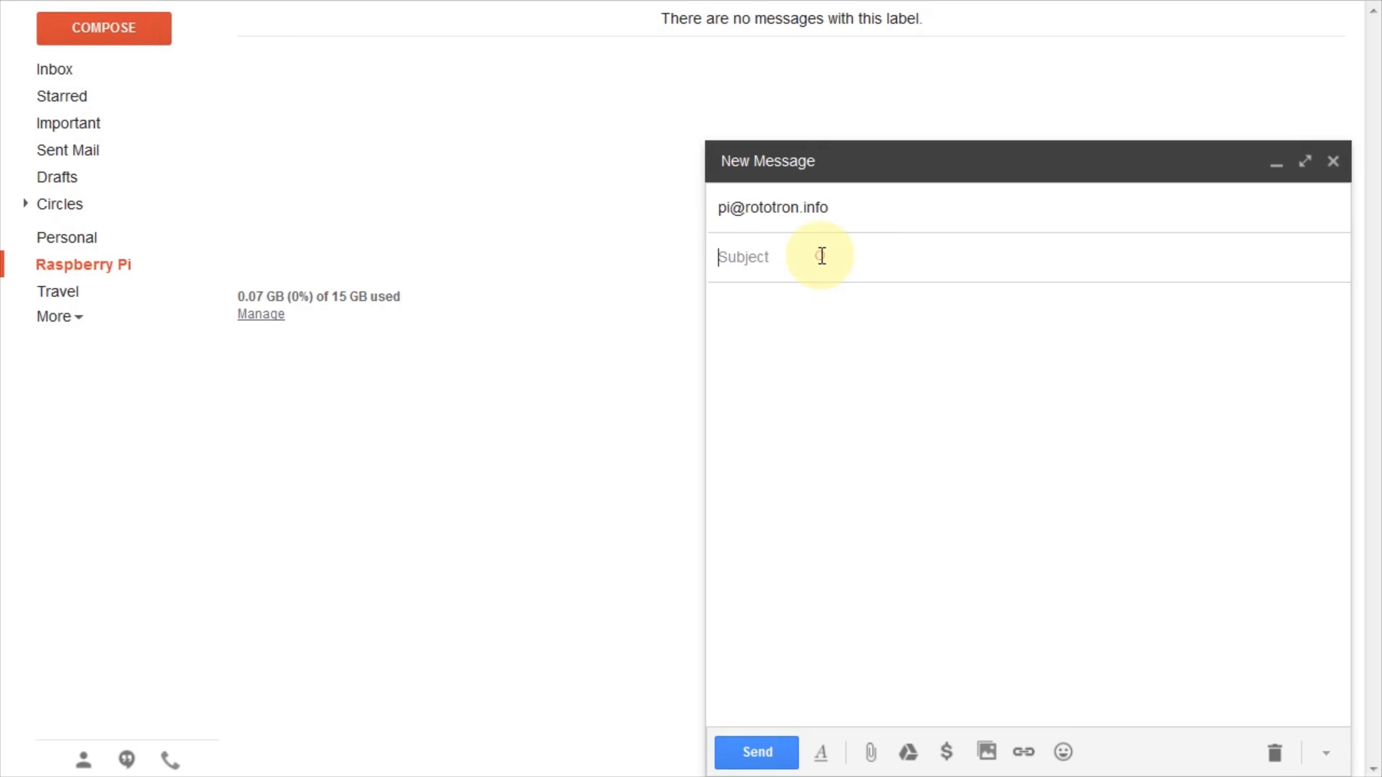